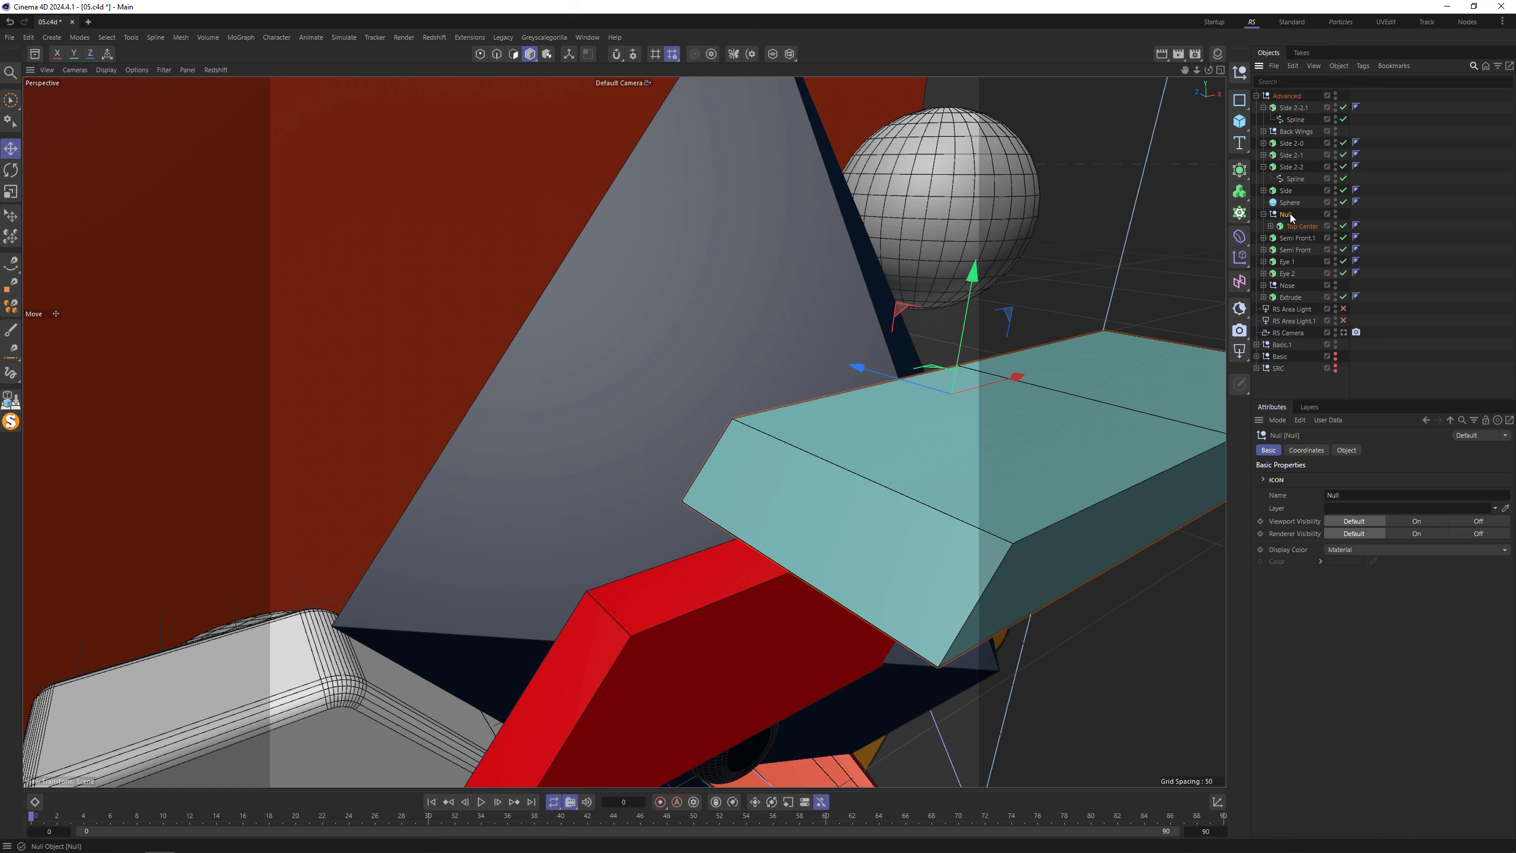
- Rename the null that holds the Top Center extrude as Top Center
double_click(1288, 214)
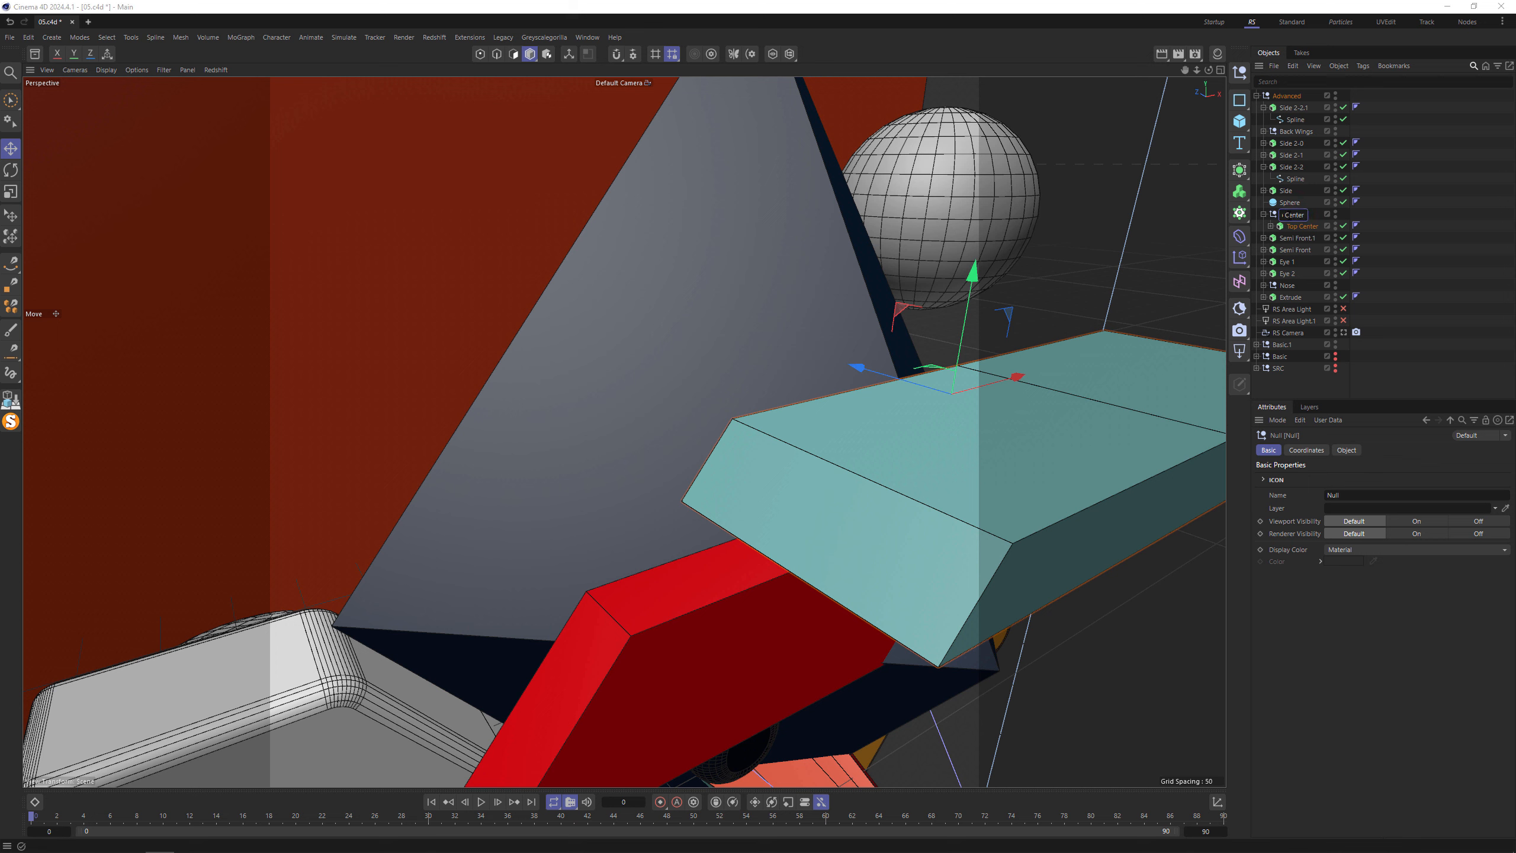
type("Top Center")
key("Return")
- Set the cap tessellation of the Top Center extrude to Delaunay
left_click(1376, 450)
left_click(1378, 514)
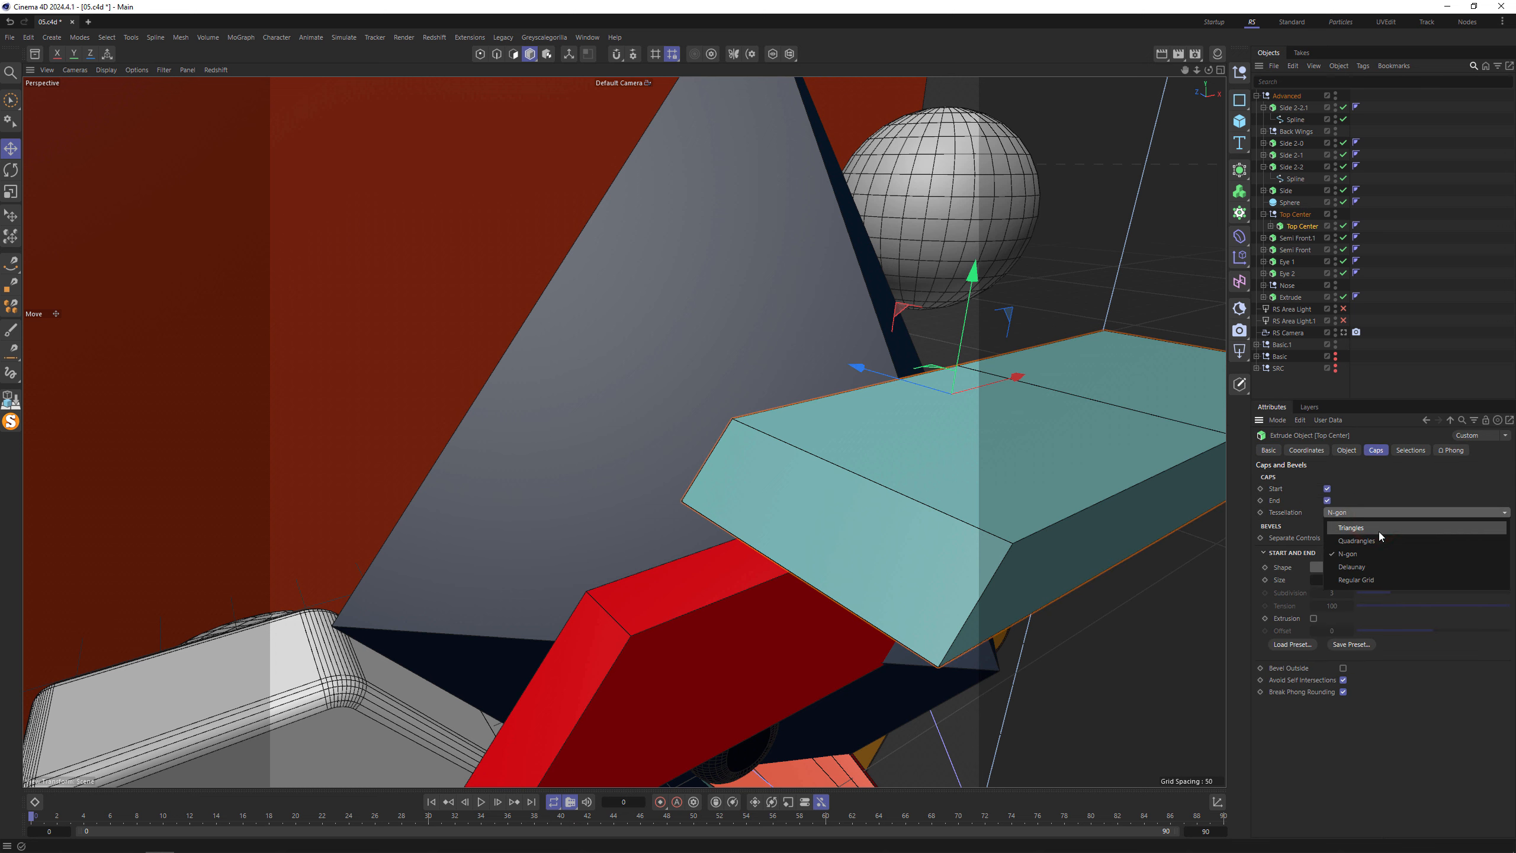
left_click(1375, 571)
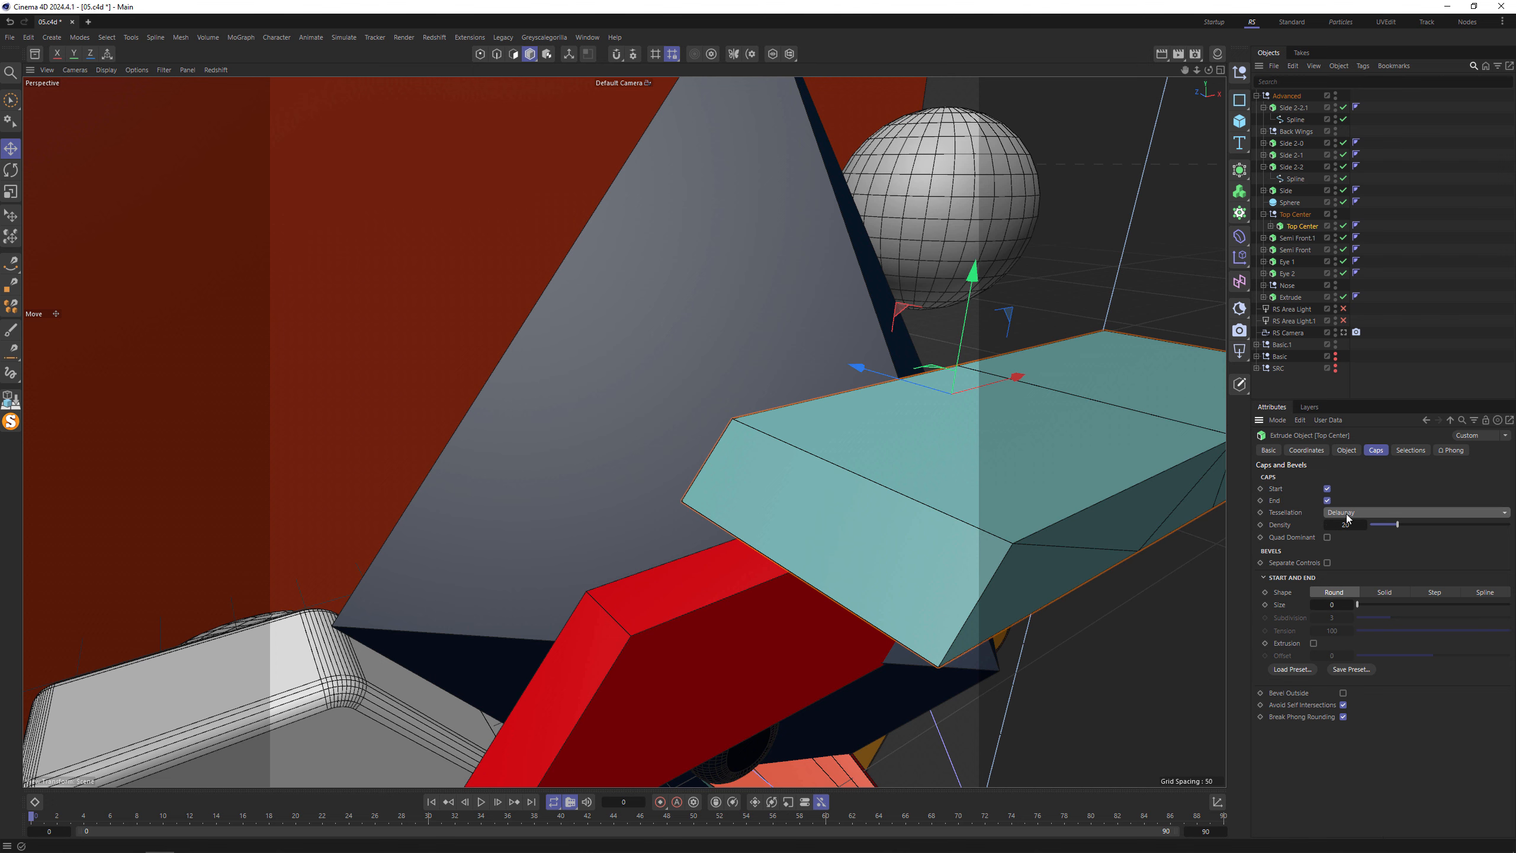
- Add a Projection deformer inside the Top Center null, above the Top Center extrude
left_click_drag(1042, 469, 1089, 465, "alt")
left_click_drag(1238, 238, 1378, 488)
left_click_drag(1288, 105, 1295, 229)
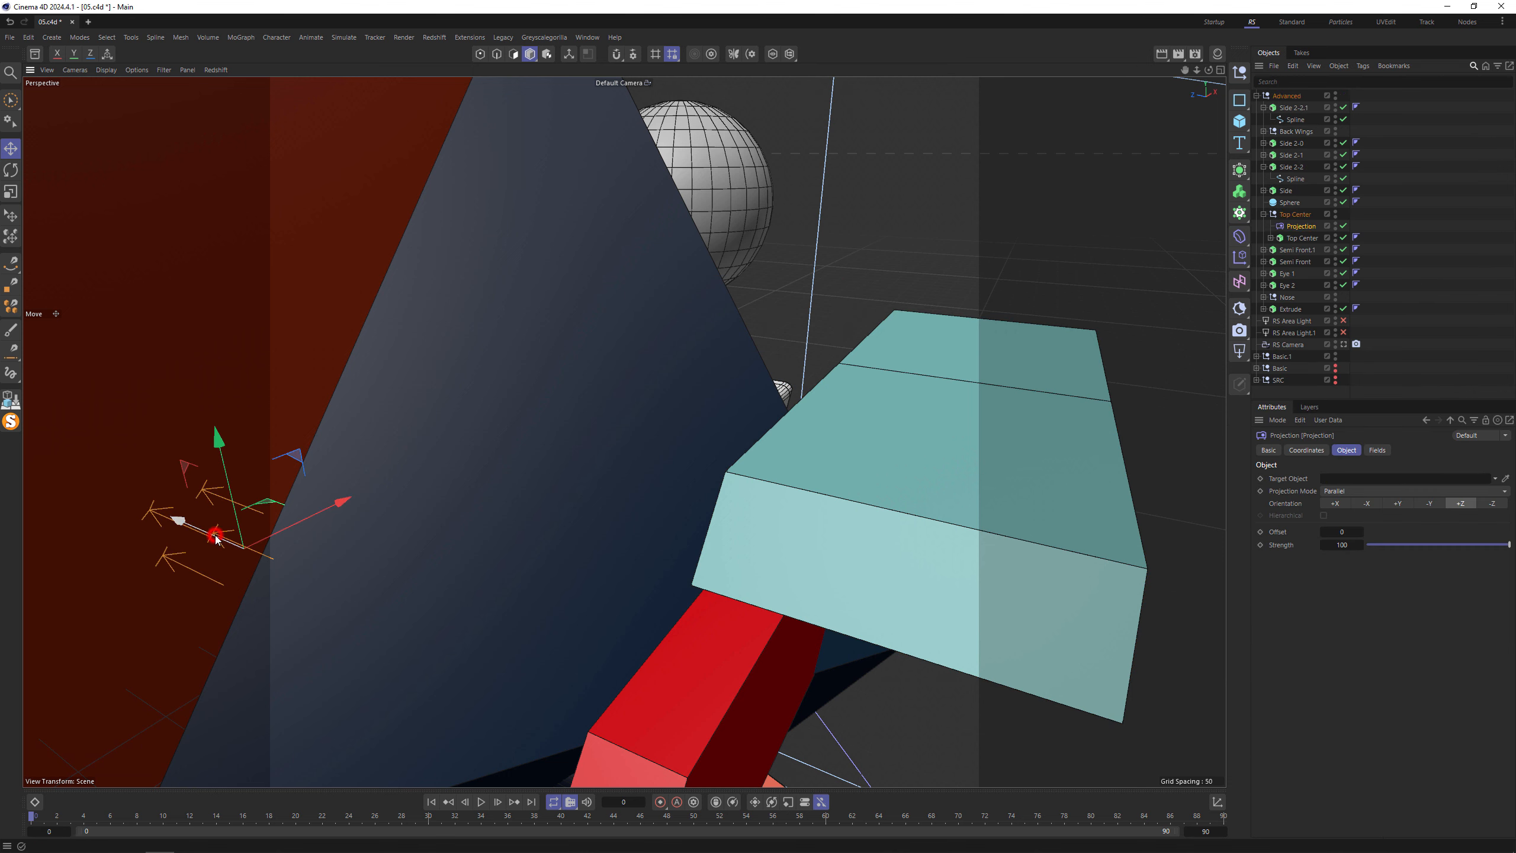
- Position the Projection deformer in front of the teal piece and set the pyramid-shaped Extrude as its target object
left_click_drag(242, 544, 897, 742)
scroll(896, 717, "down", 10)
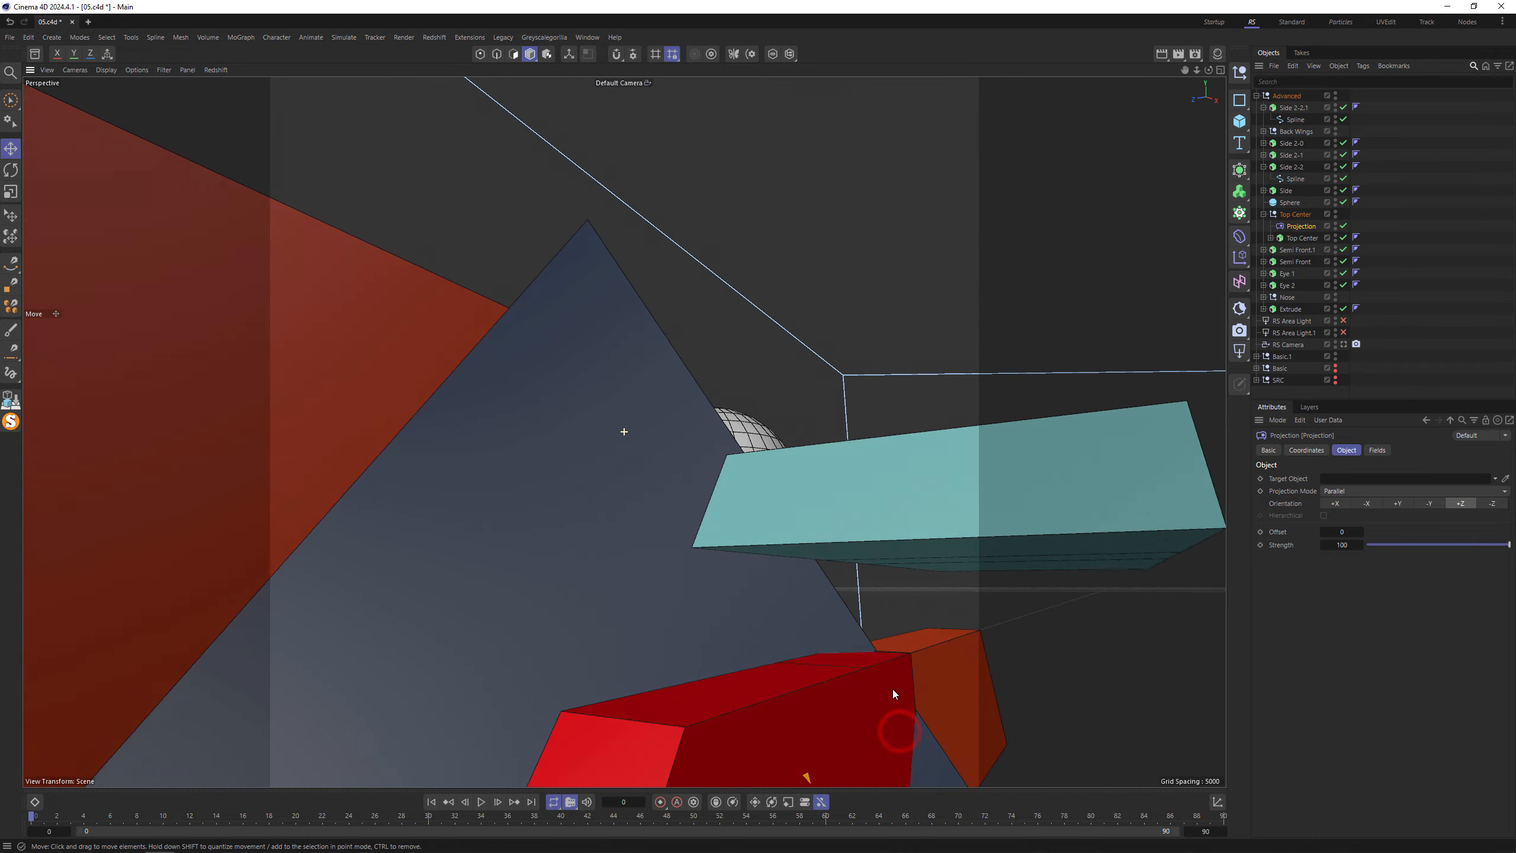
scroll(931, 688, "up", 3)
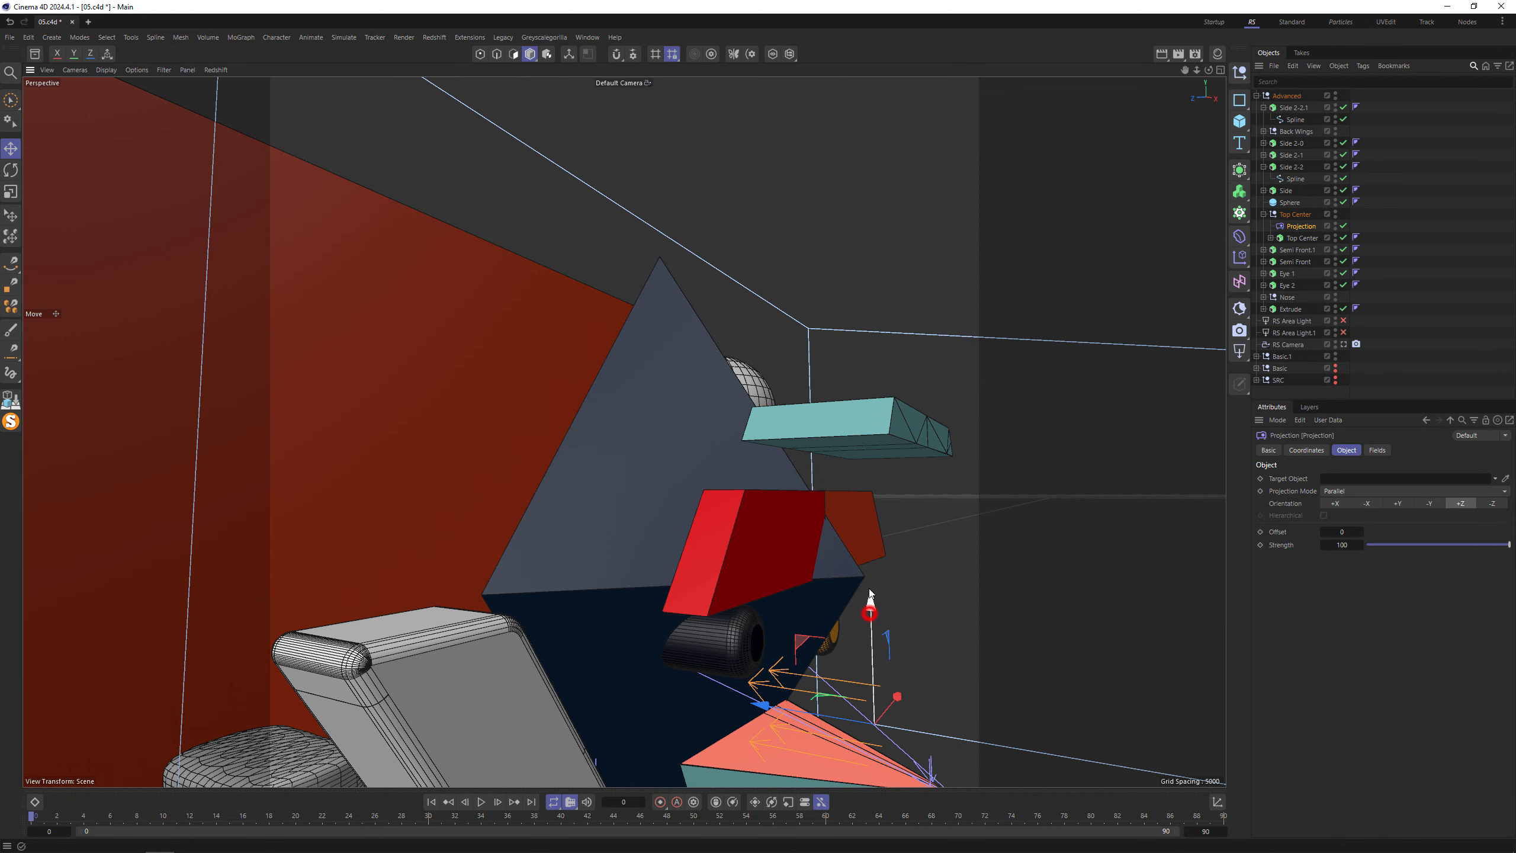
left_click_drag(869, 587, 902, 312)
left_click_drag(808, 421, 937, 519)
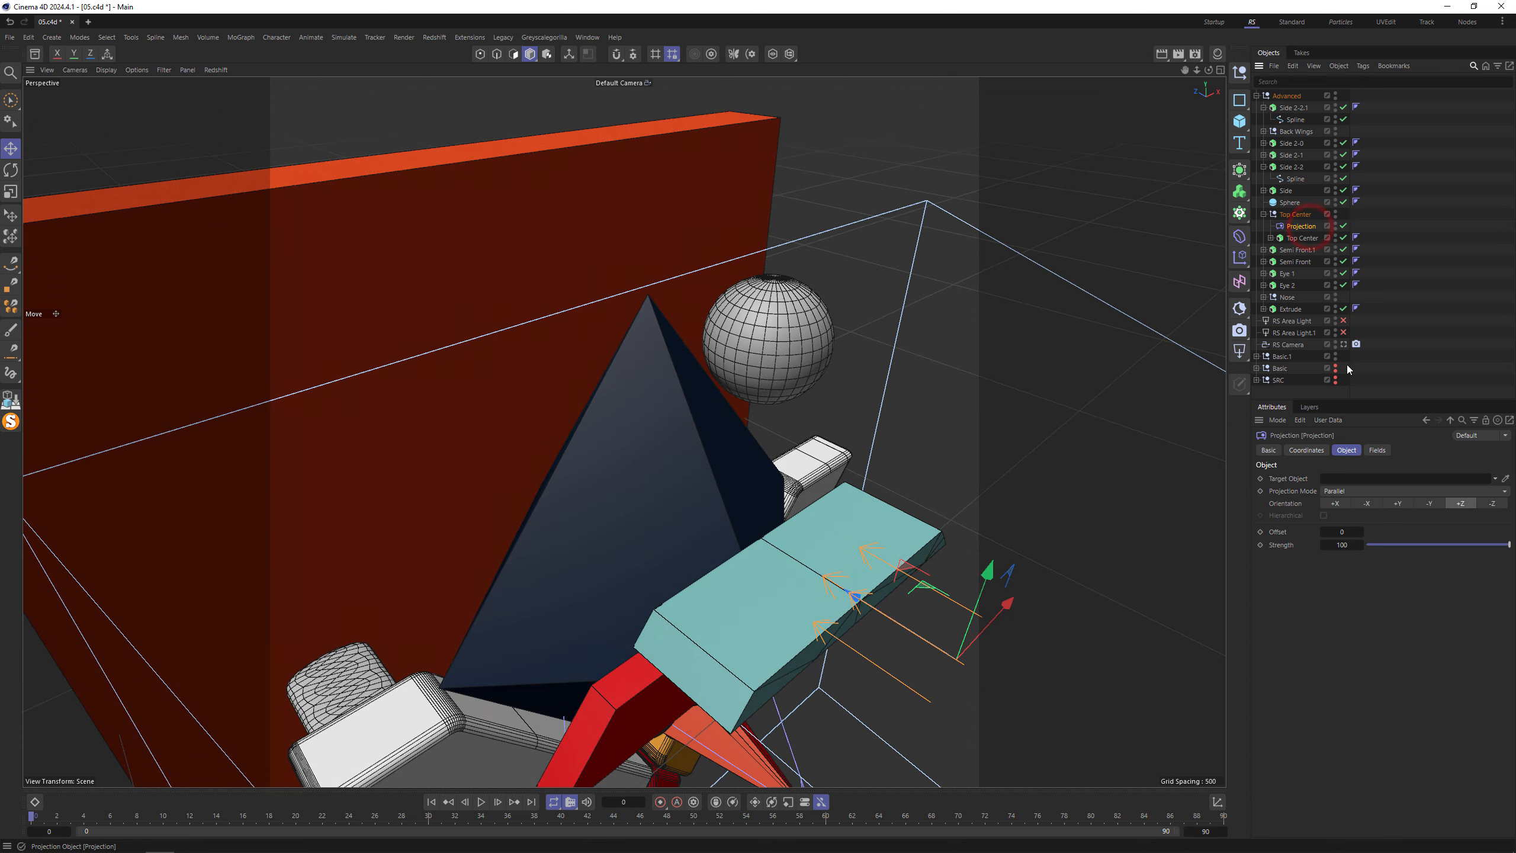
left_click(1506, 478)
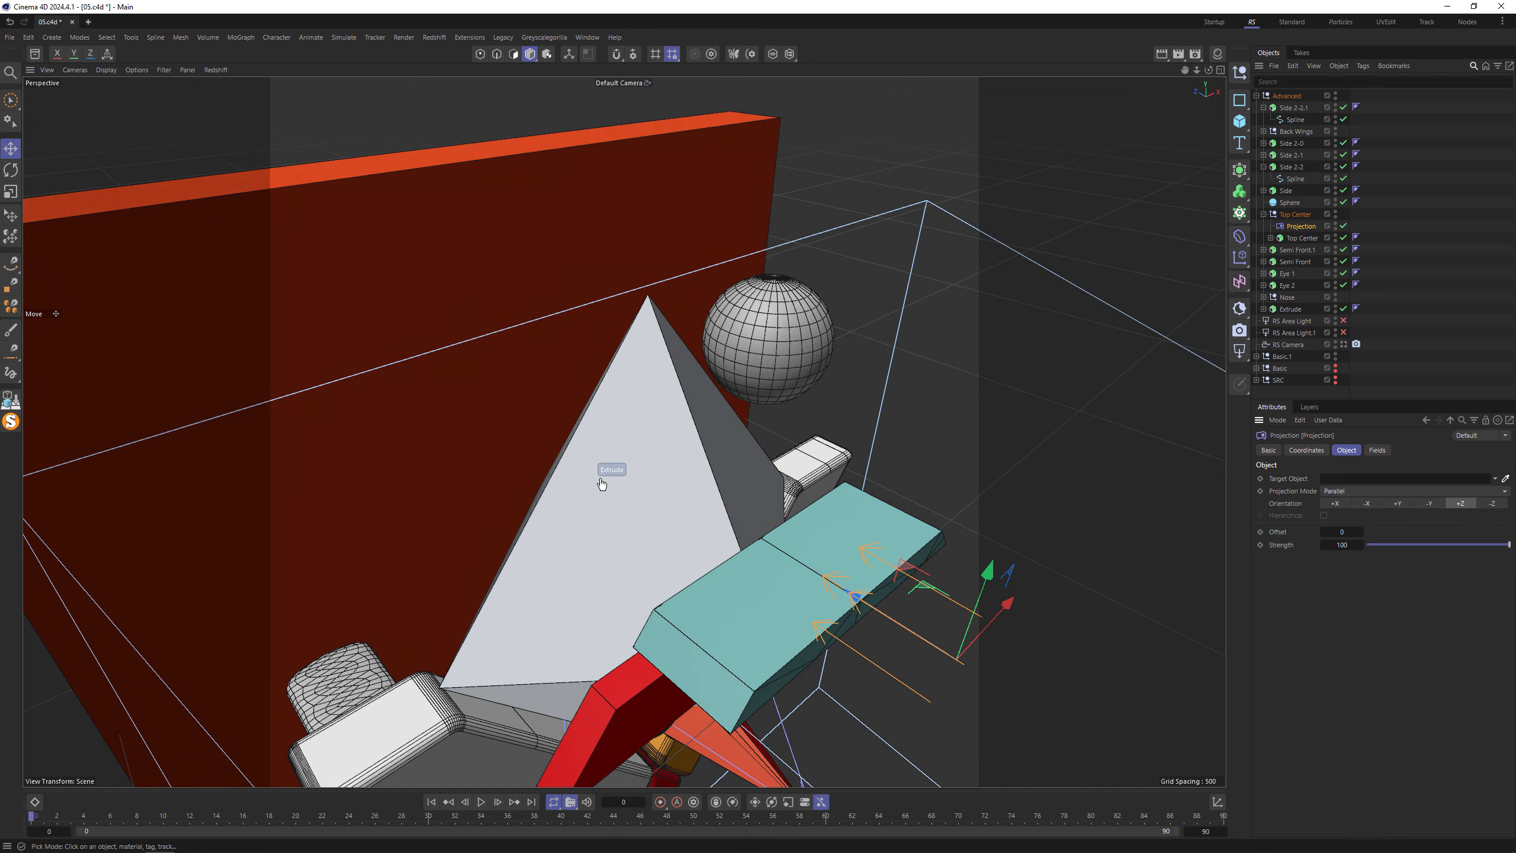
left_click(615, 482)
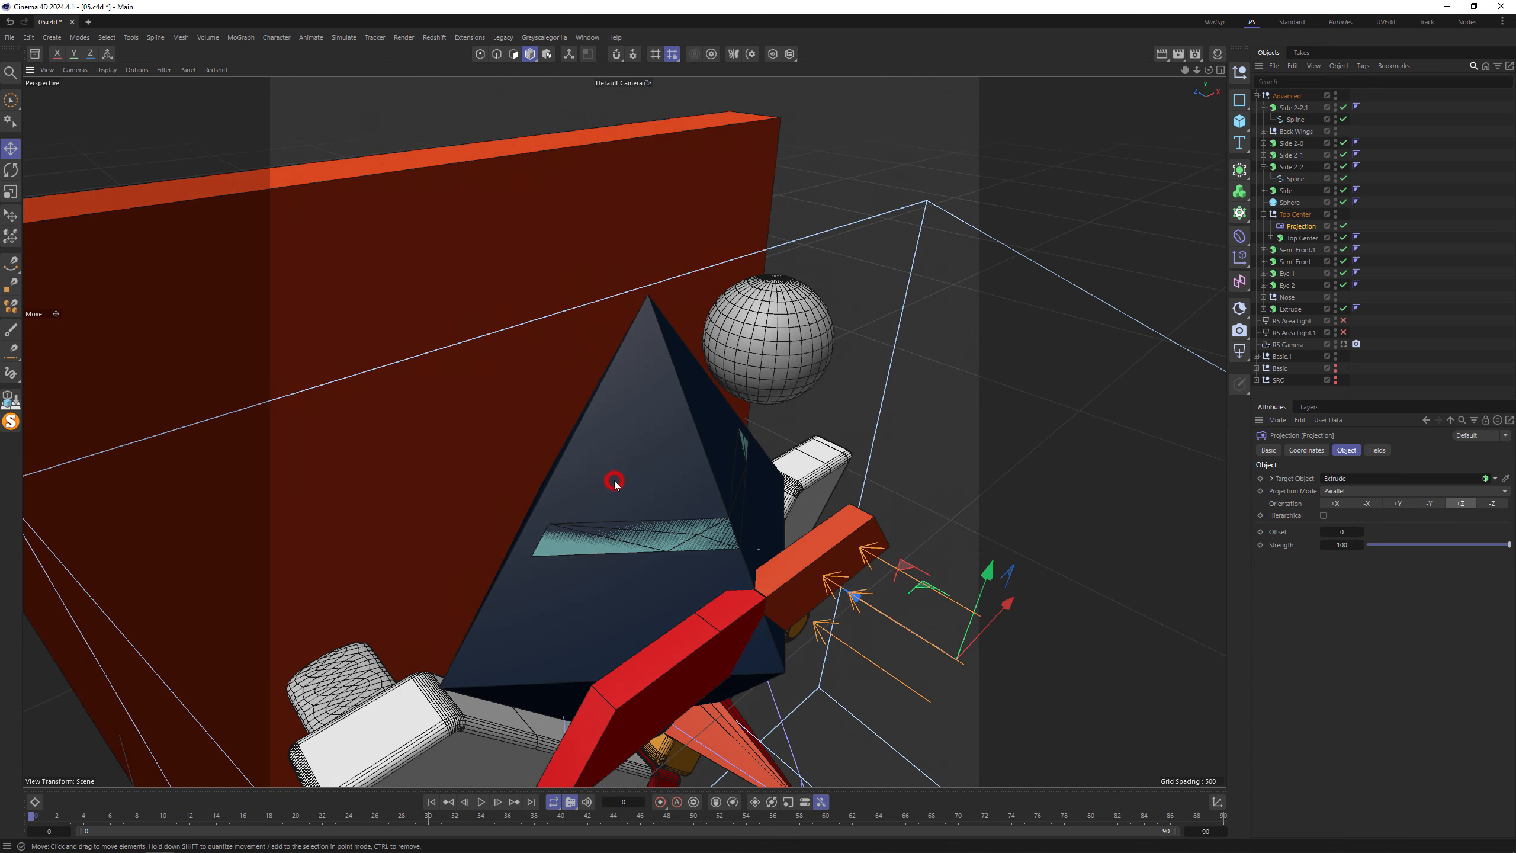
- Flatten the Top Center extrude by reducing its extrusion offset to the minimum
left_click_drag(672, 510, 745, 516, "alt")
scroll(654, 556, "up", 8)
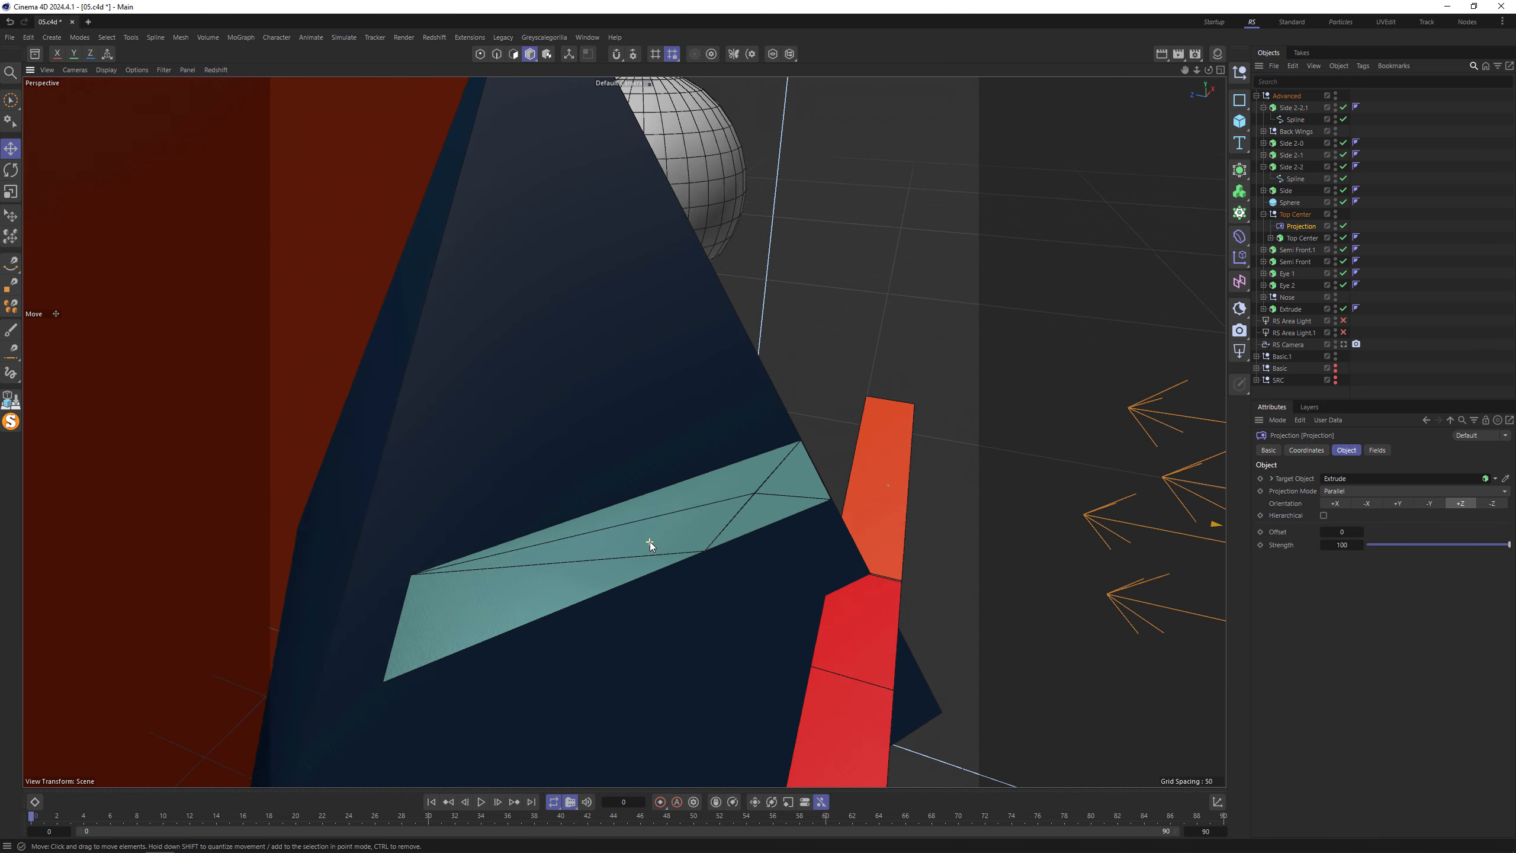
left_click_drag(541, 495, 522, 583, "alt")
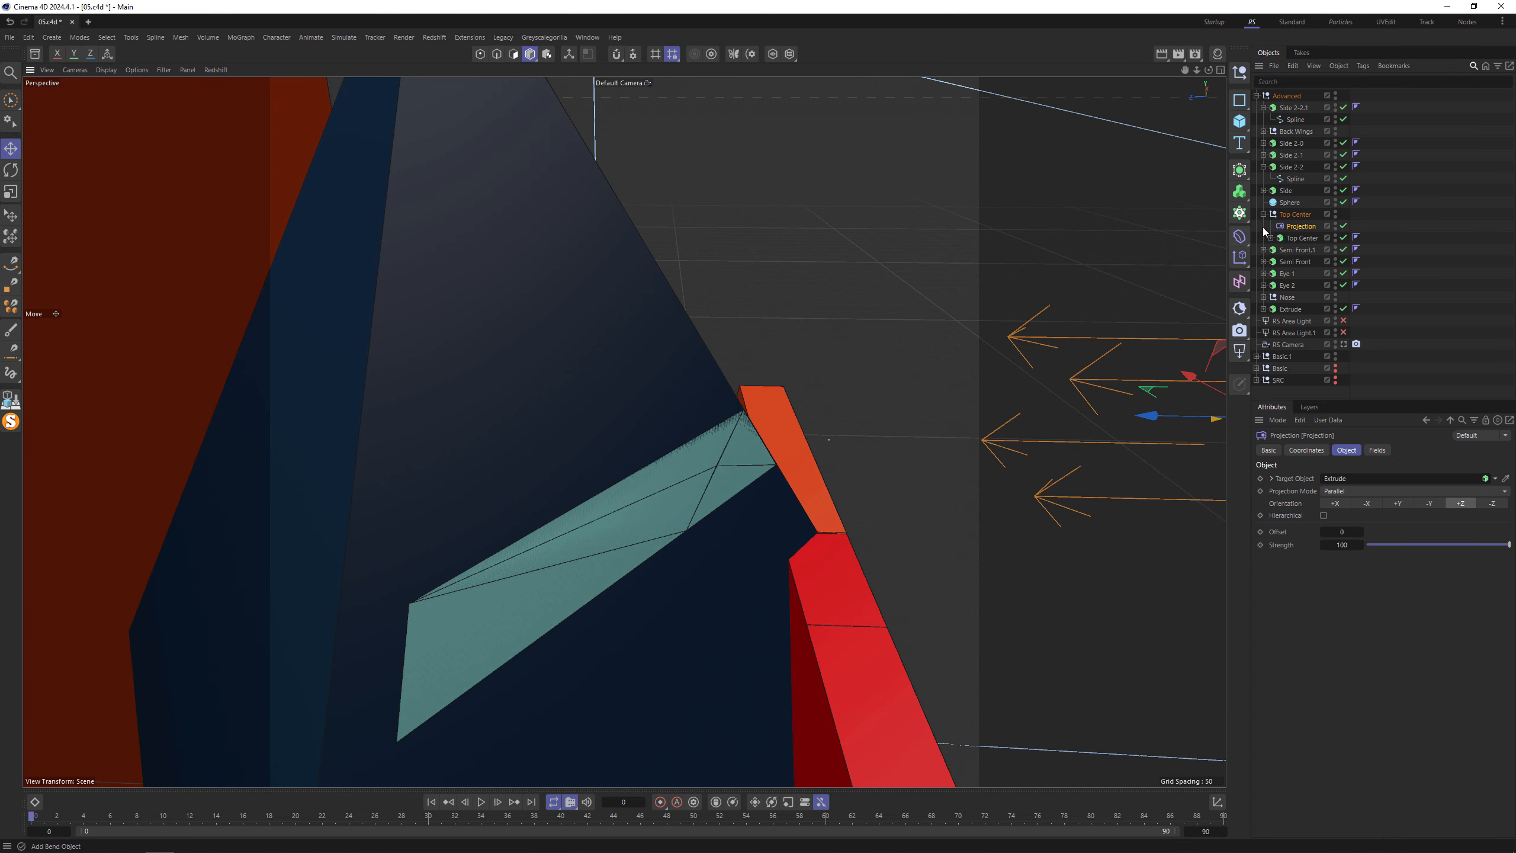
left_click(1302, 237)
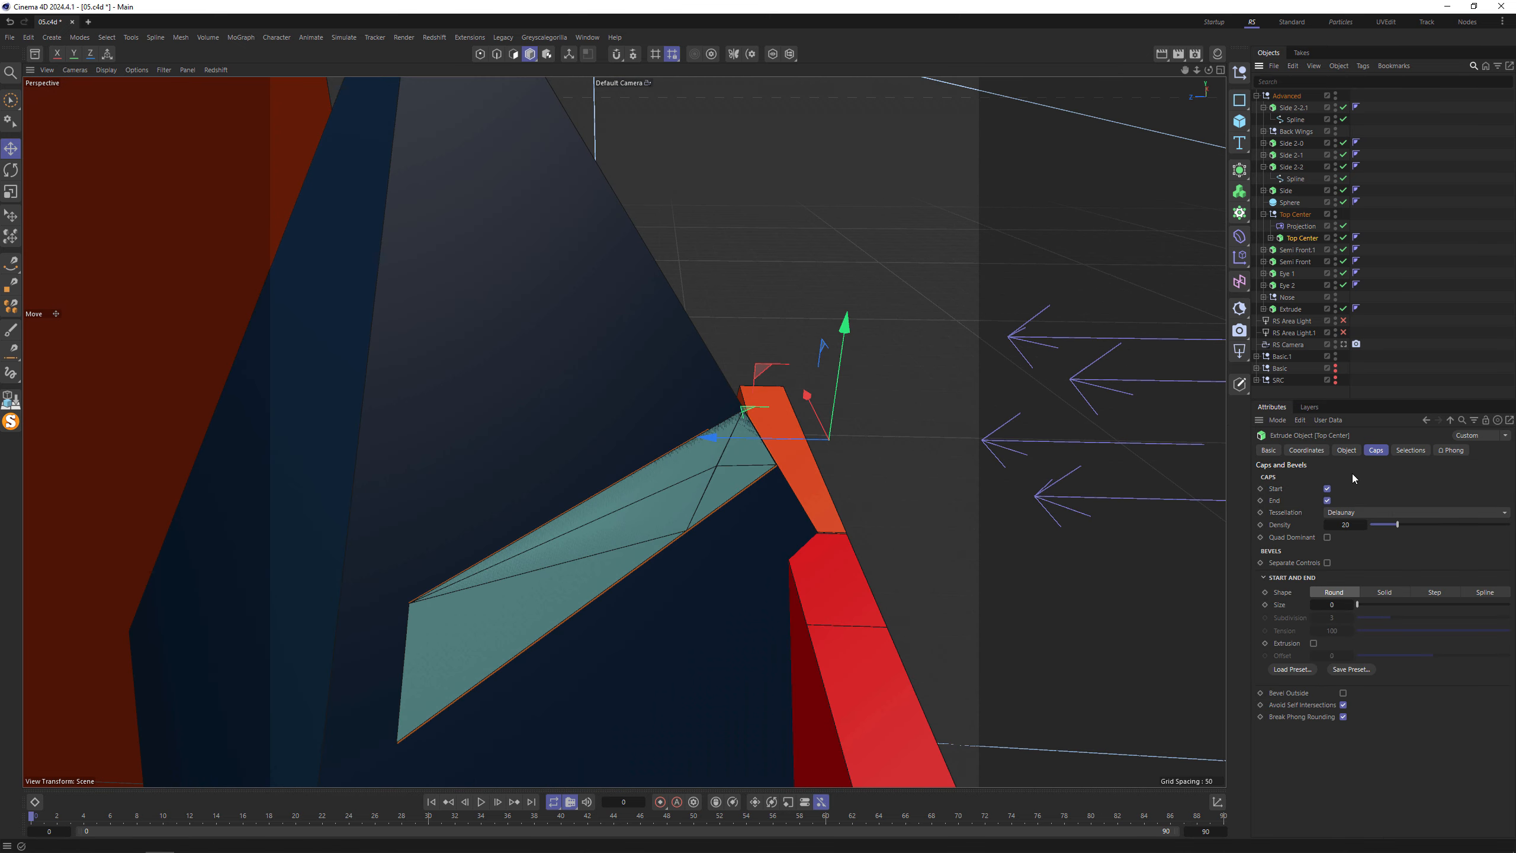
left_click(1347, 450)
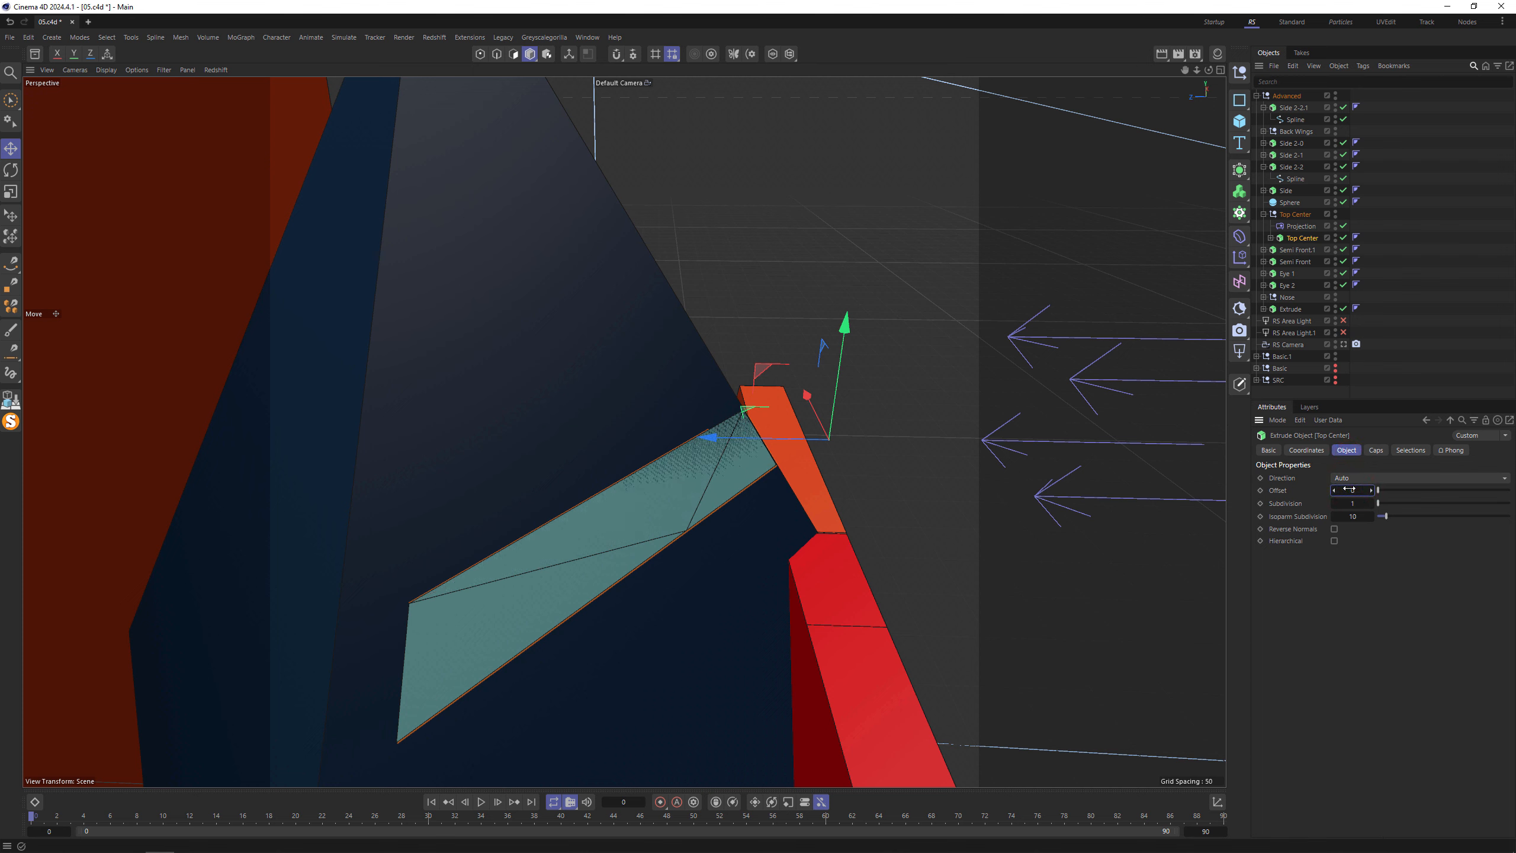
- Wrap the Top Center null in a Thicken generator with a thickness of 42
left_click(1292, 214)
left_click(1264, 213)
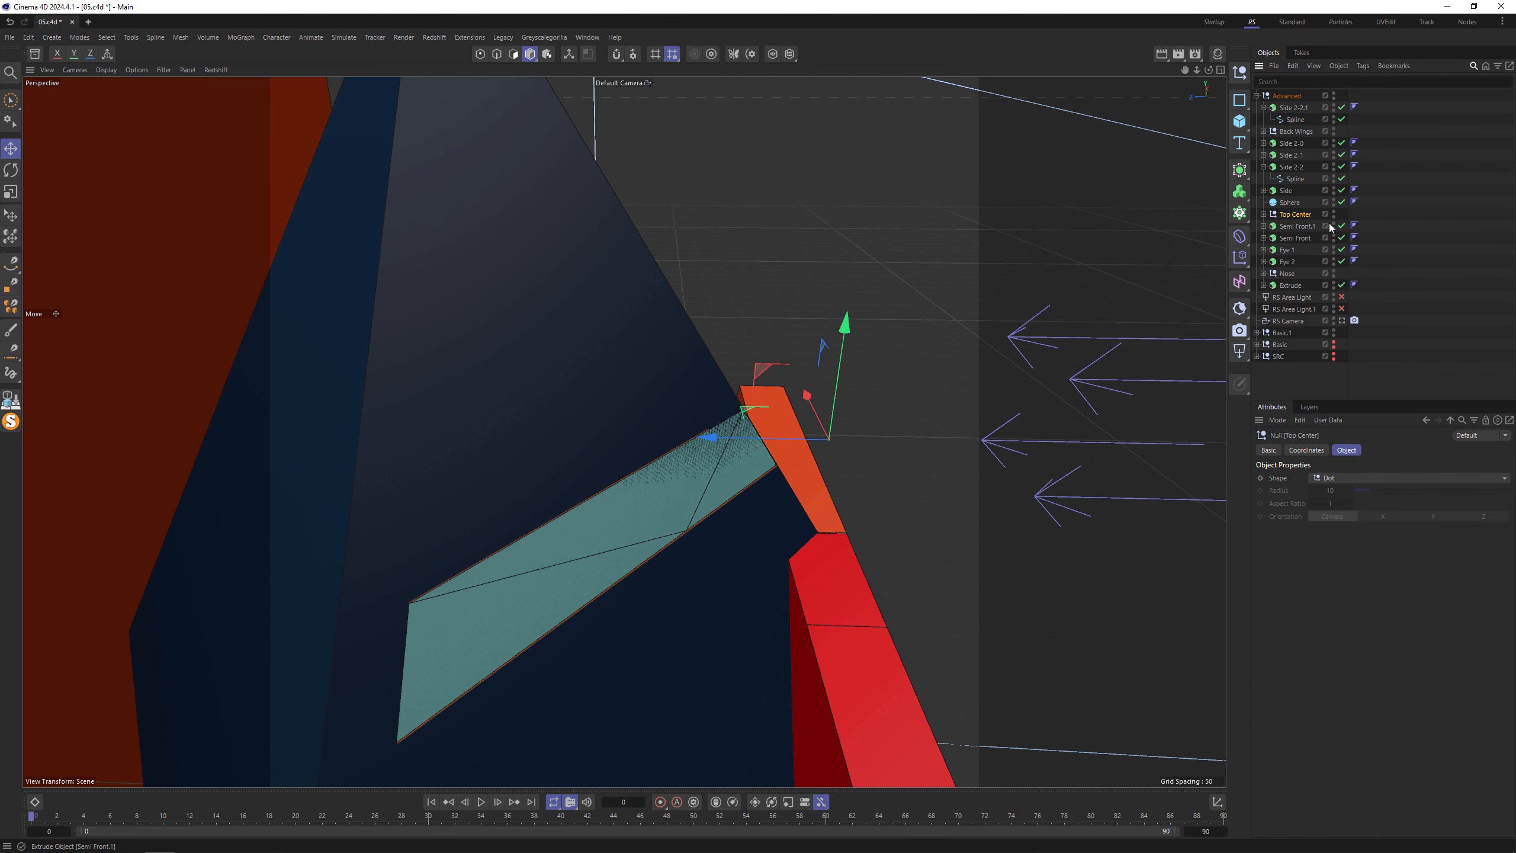
left_click(1240, 170)
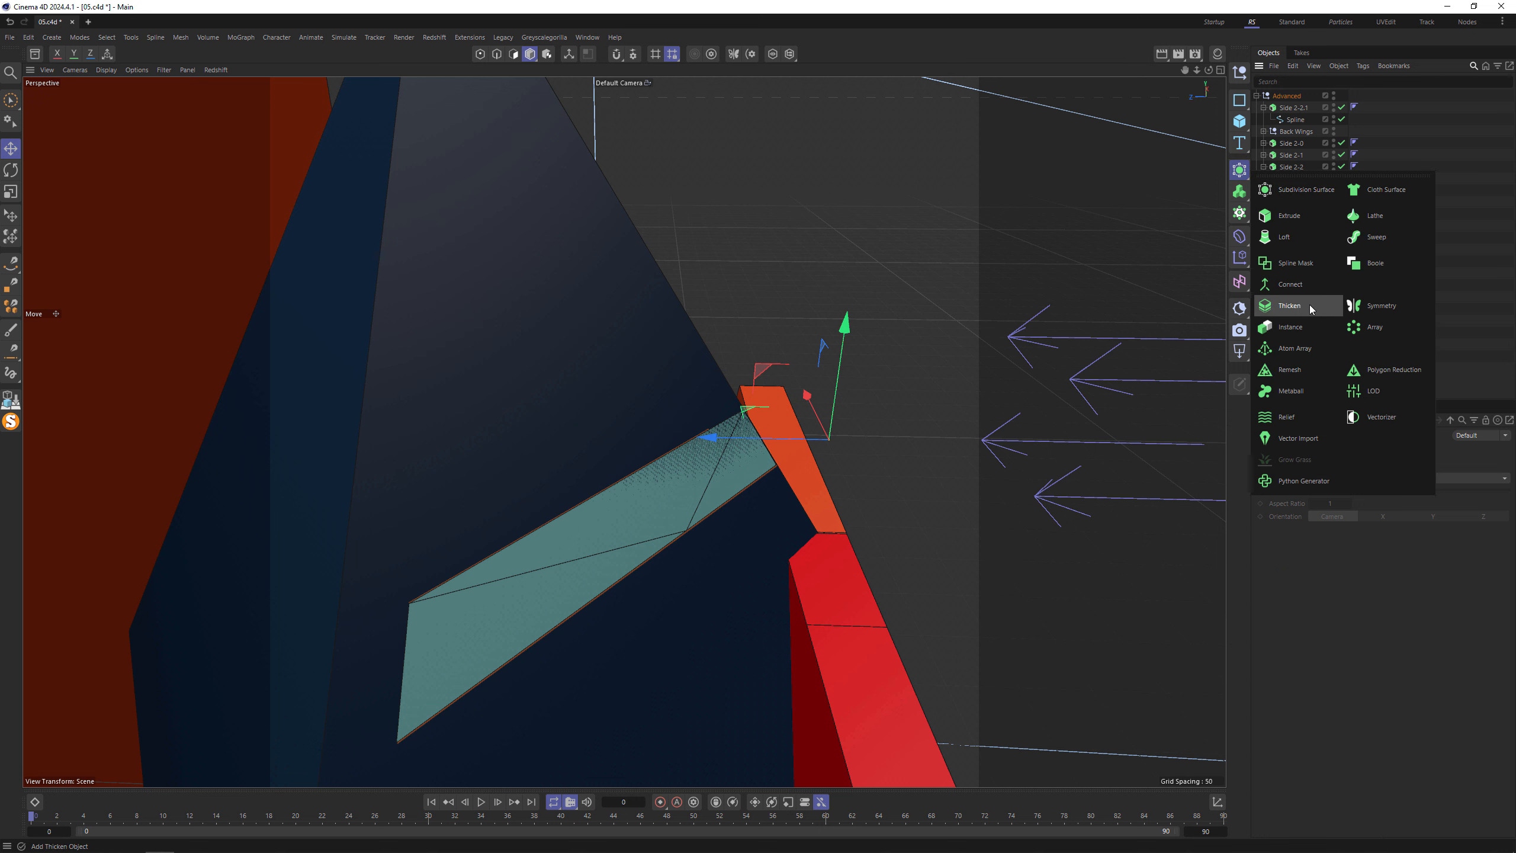
left_click(1314, 308)
left_click_drag(1386, 494, 1429, 503)
- Switch the Thicken generator to Advanced mode with Preserve Corners 1 and Thickness 18
left_click(1464, 478)
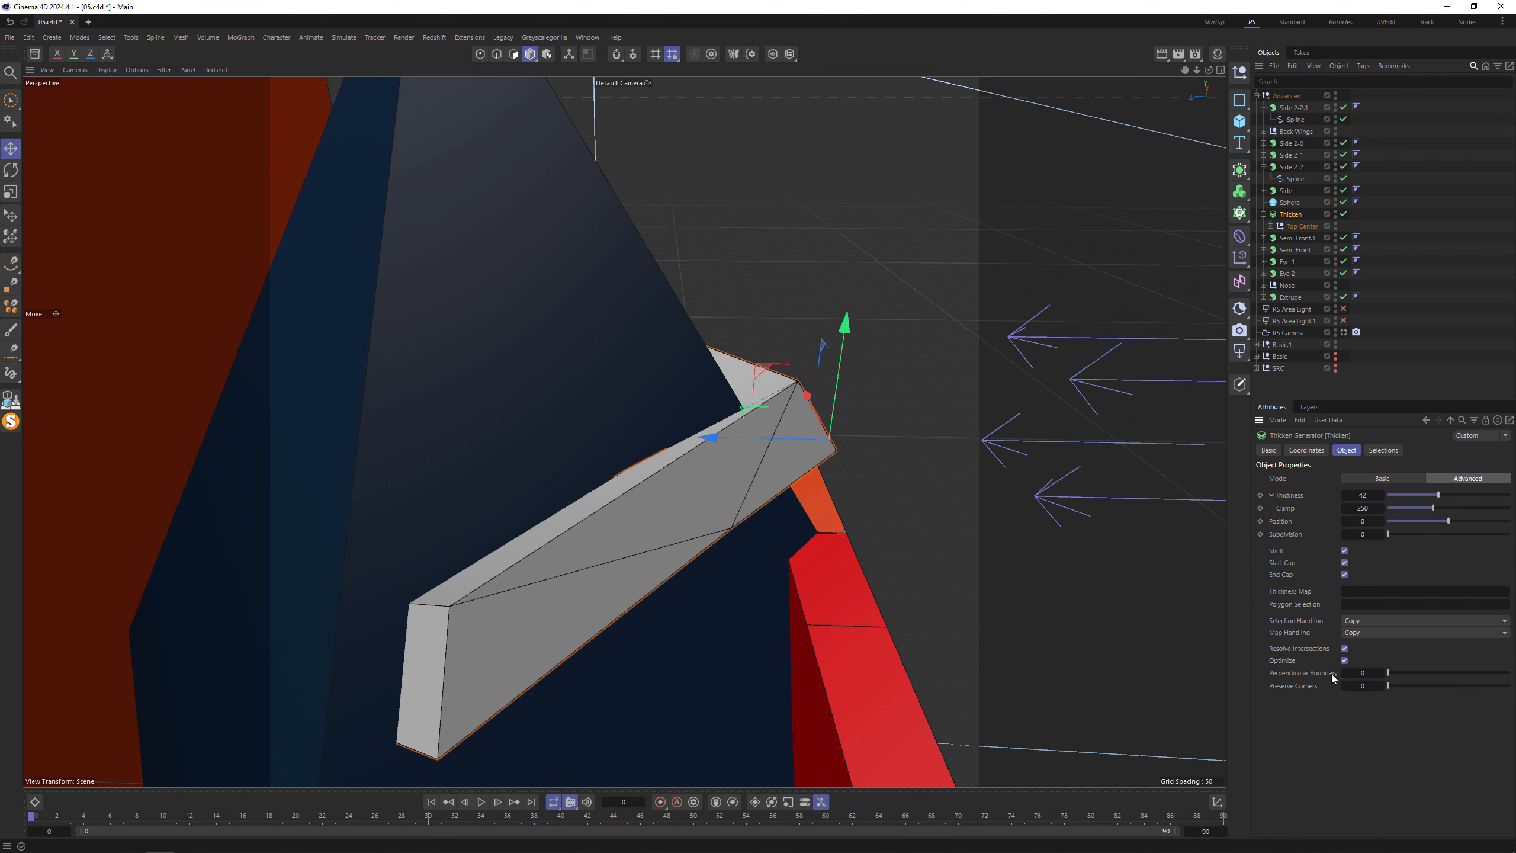
mouse_move(1387, 674)
left_mouse_down()
mouse_move(1450, 674)
mouse_move(1360, 675)
left_mouse_up()
left_click_drag(650, 537, 677, 484, "alt")
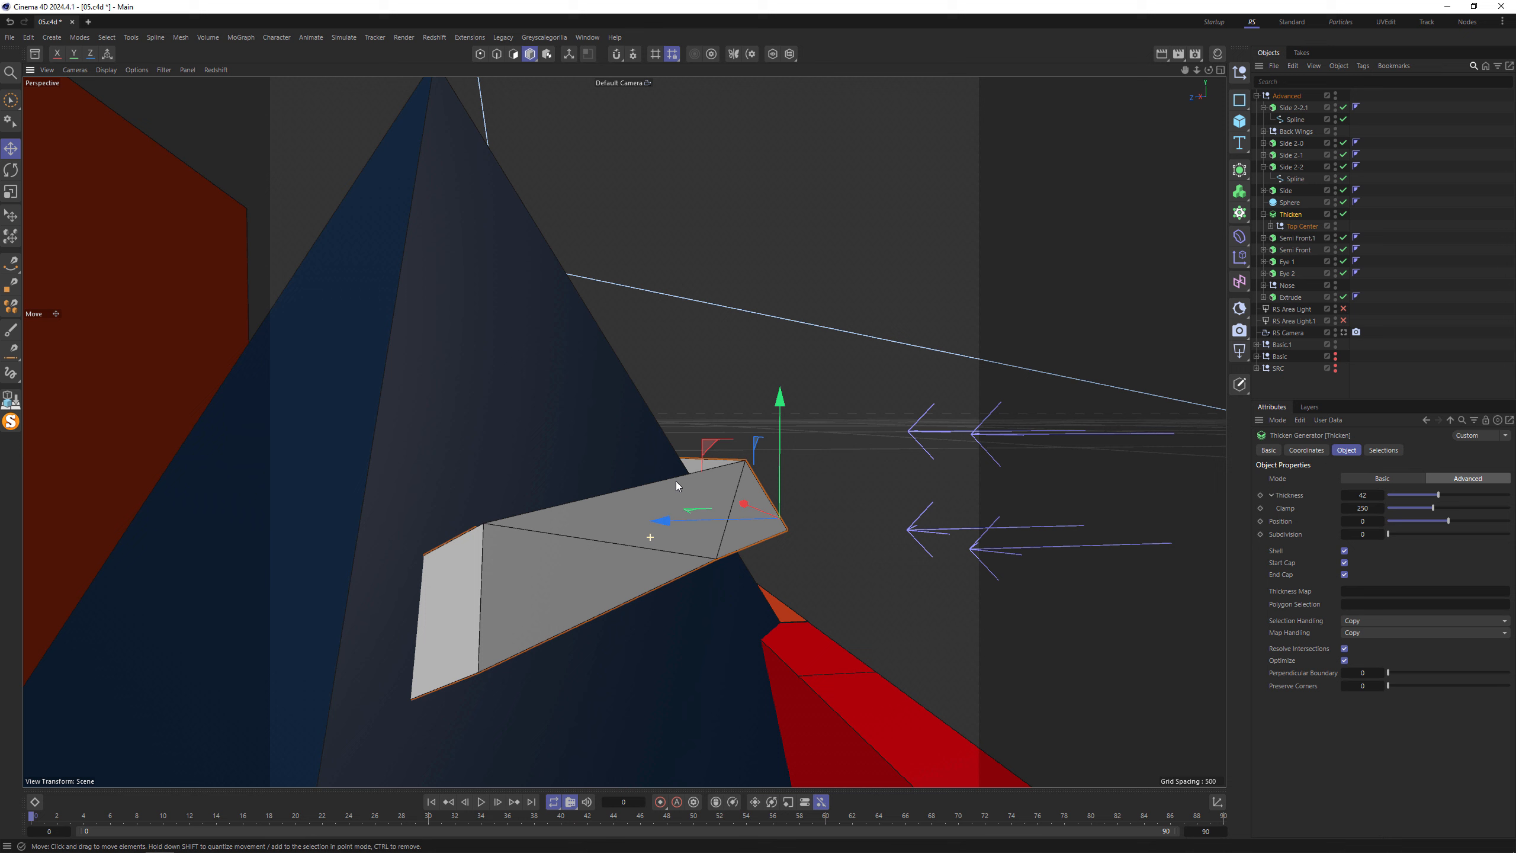
left_click(1383, 686)
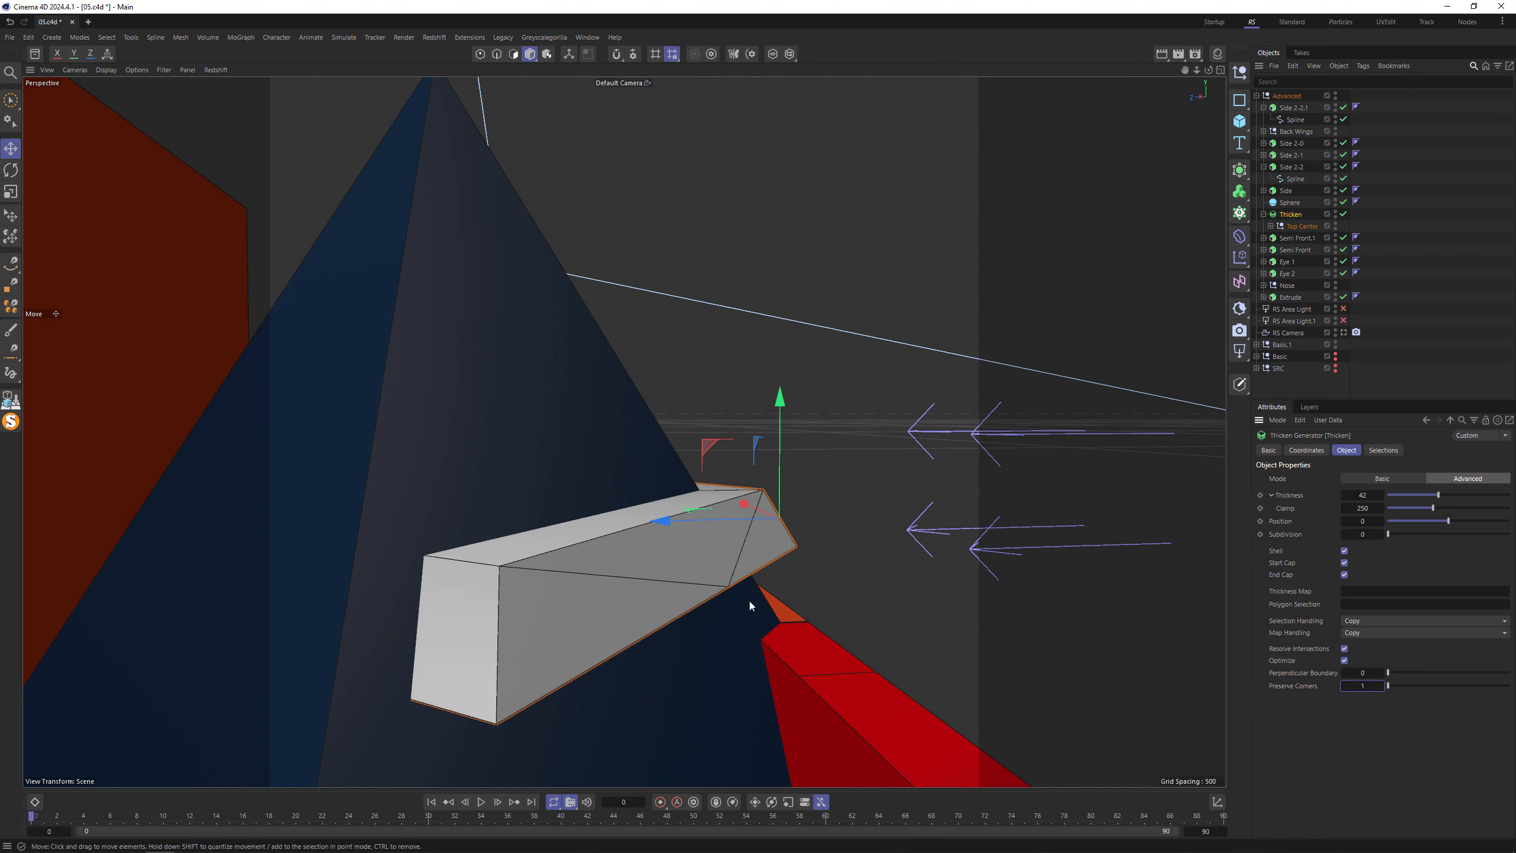
left_click_drag(1440, 499, 1412, 497)
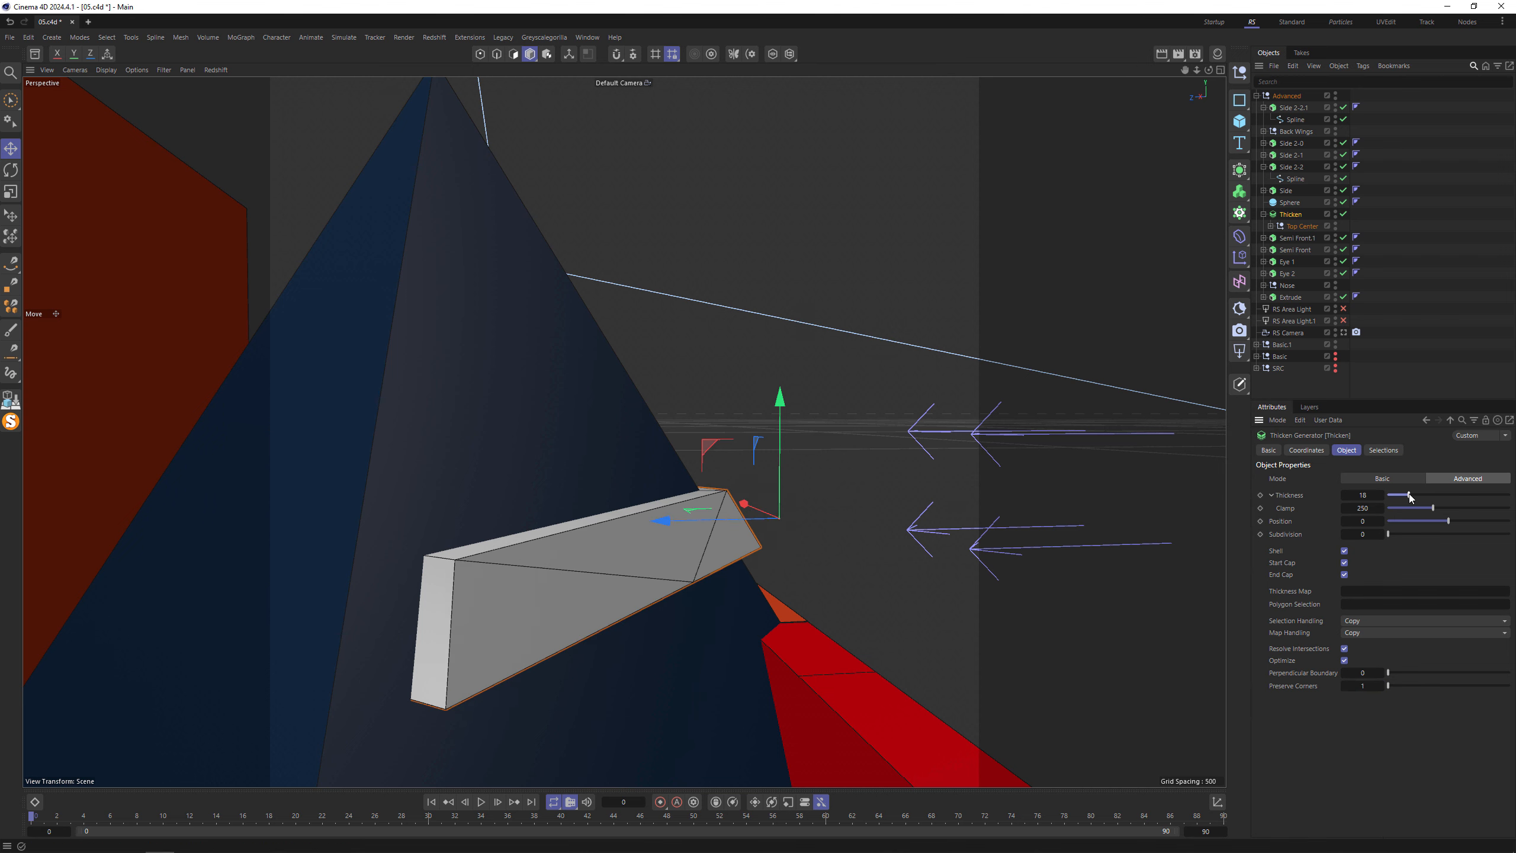
- Give the Thicken generator a custom display color copied from the Top Center extrude
left_click(1271, 226)
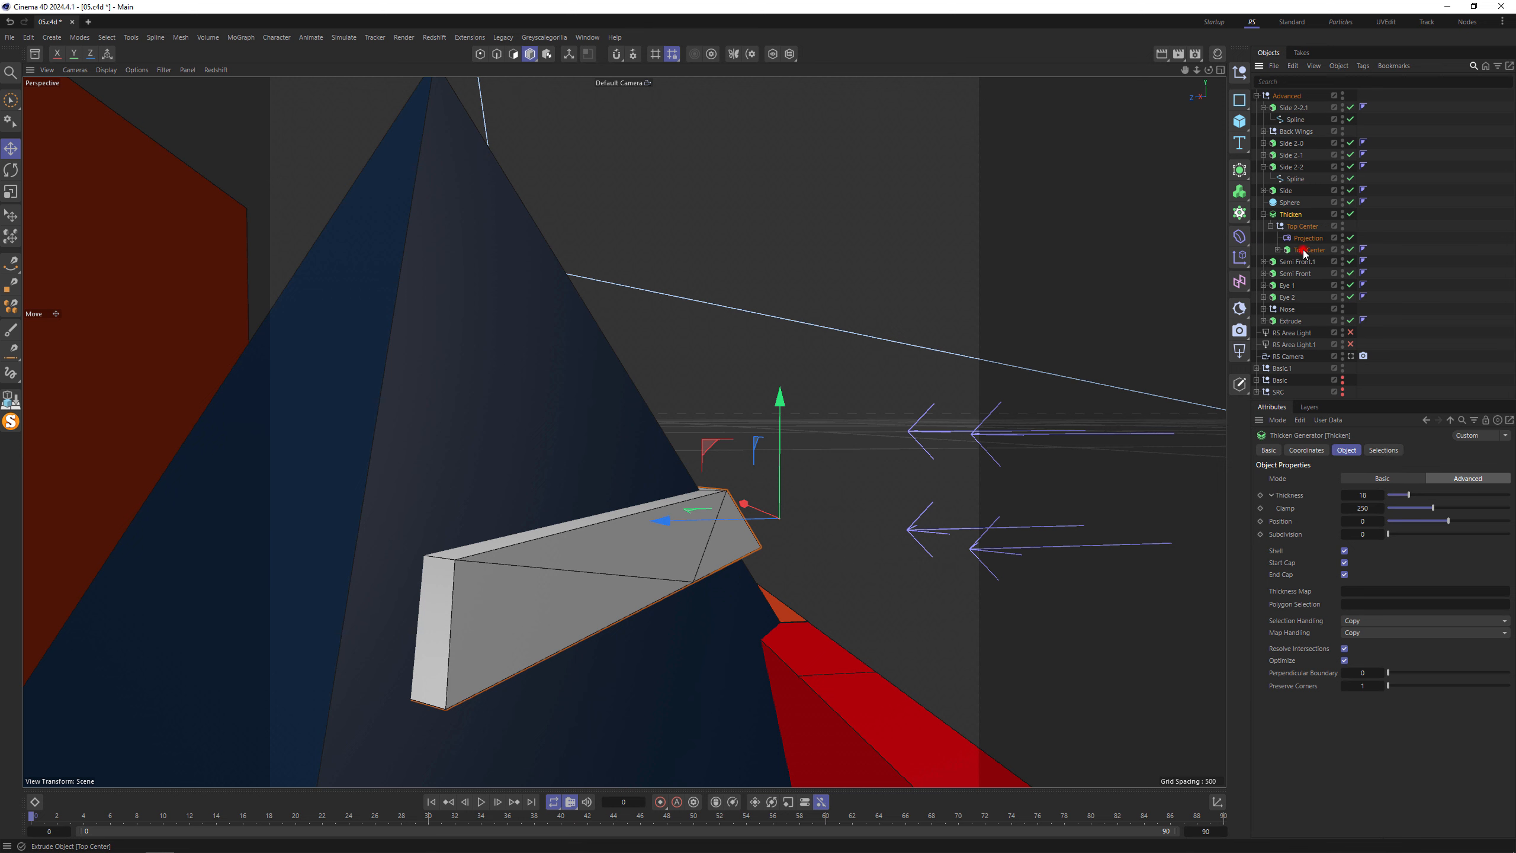
left_click(1304, 250)
left_click(1268, 449)
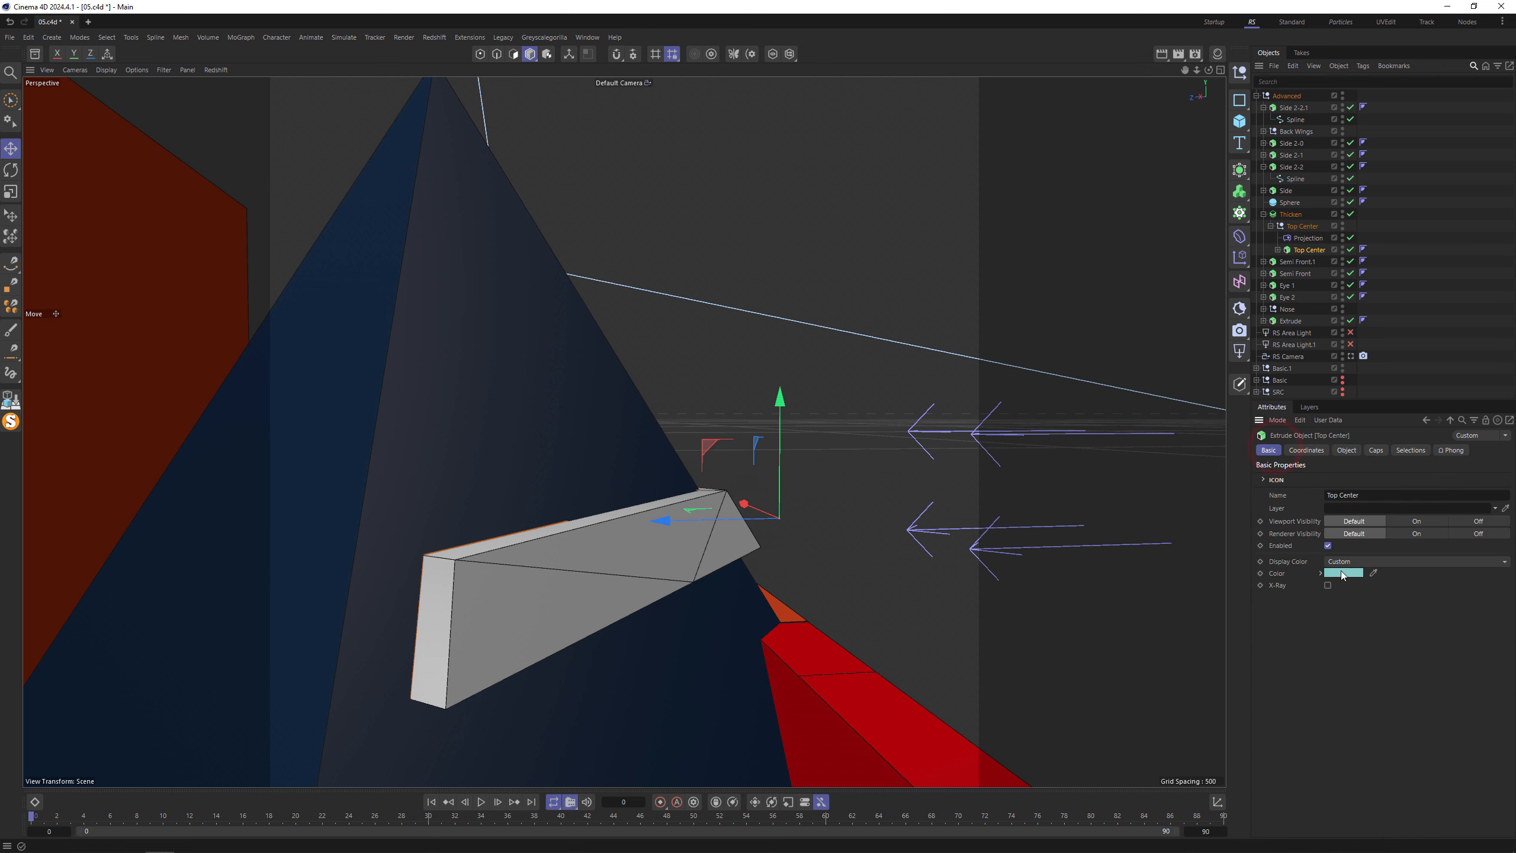
left_click(1292, 216)
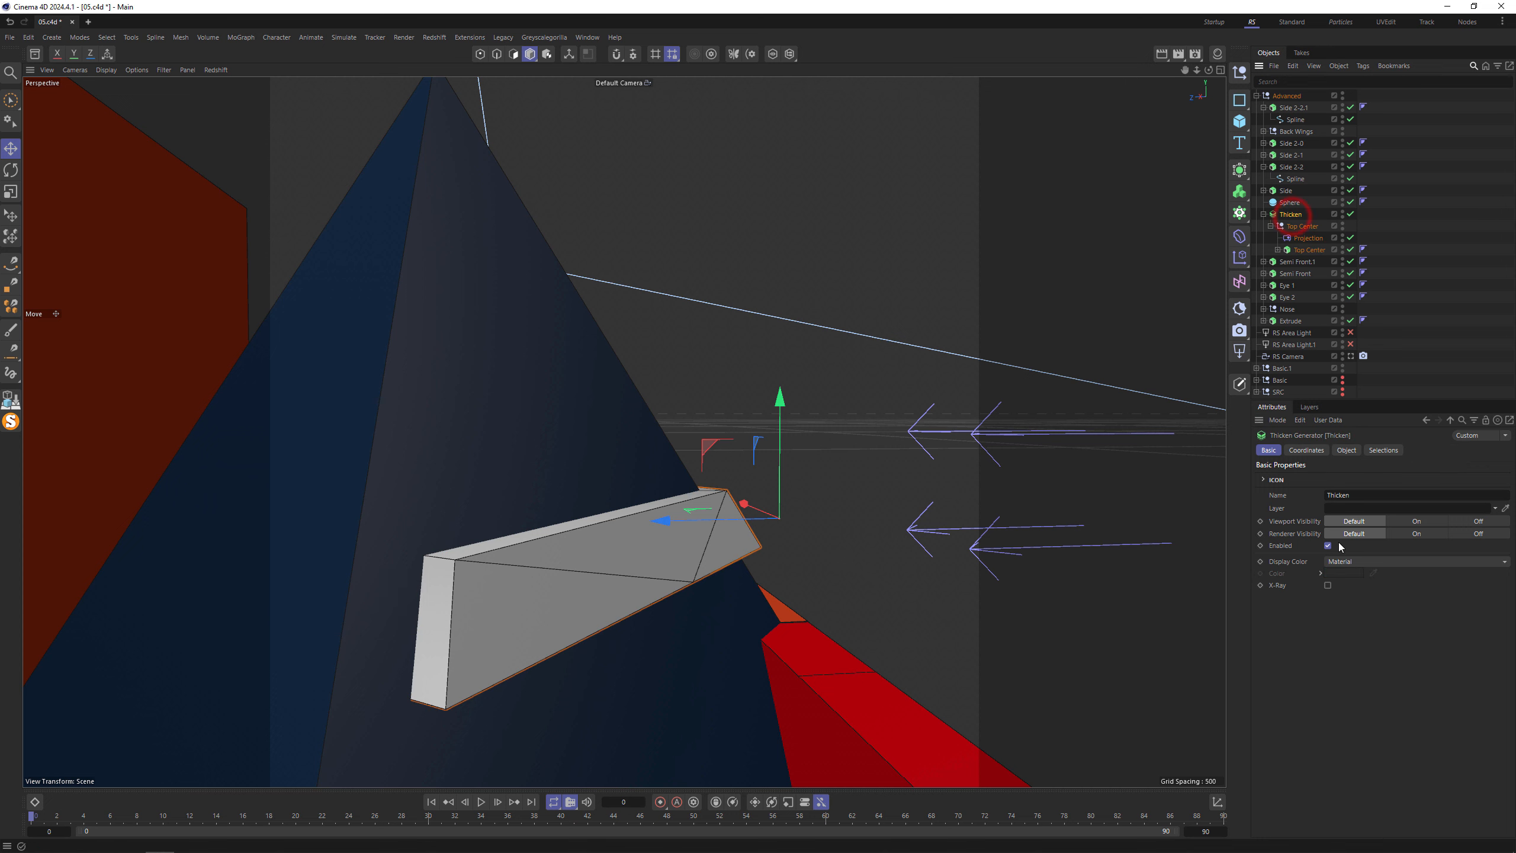
left_click(1342, 562)
left_click(1356, 614)
right_click(1353, 574)
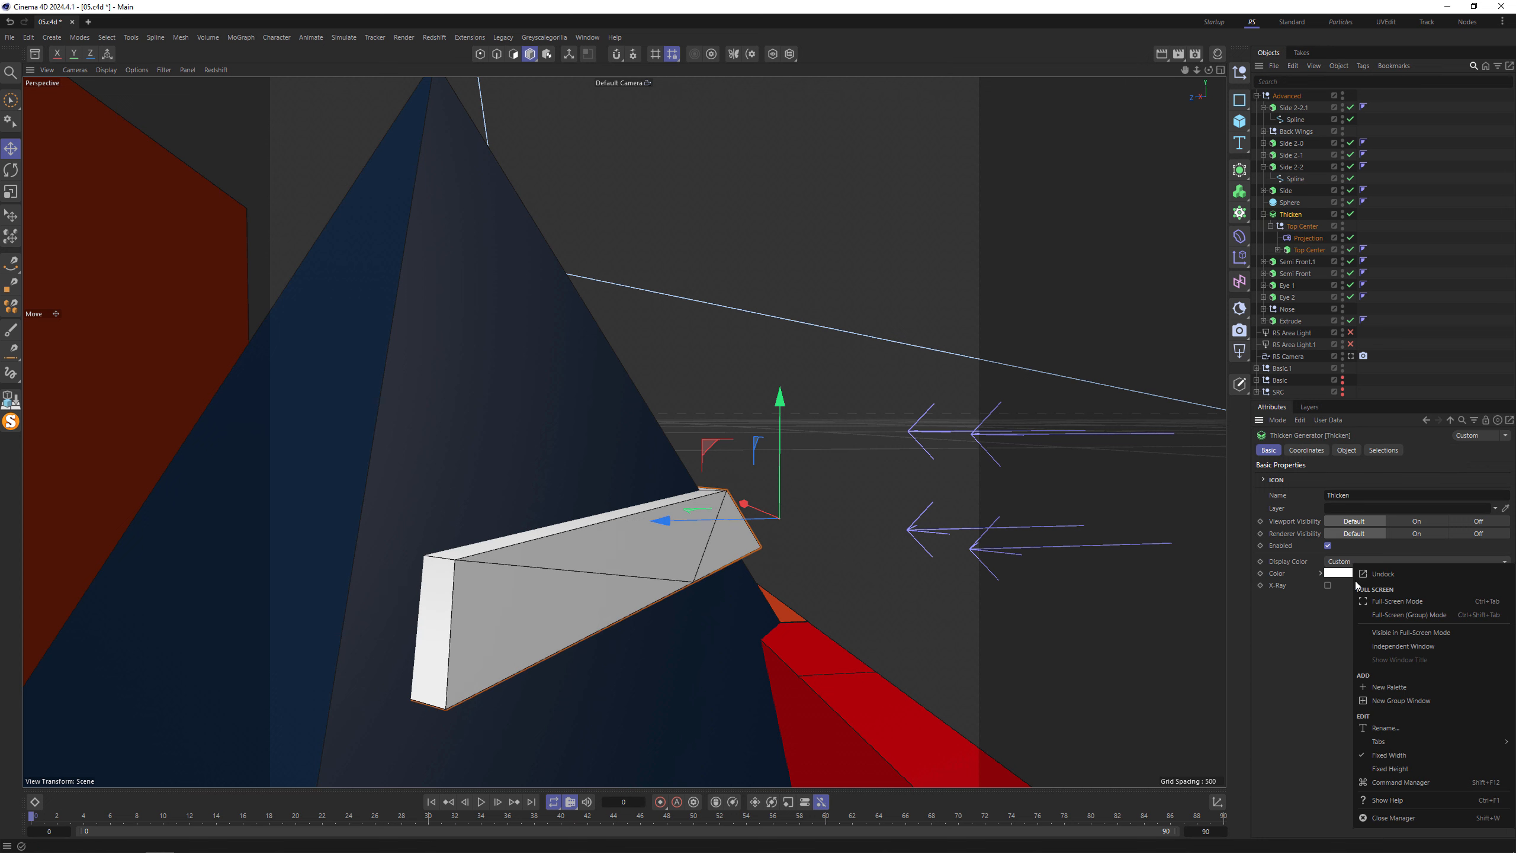
left_click(1339, 575)
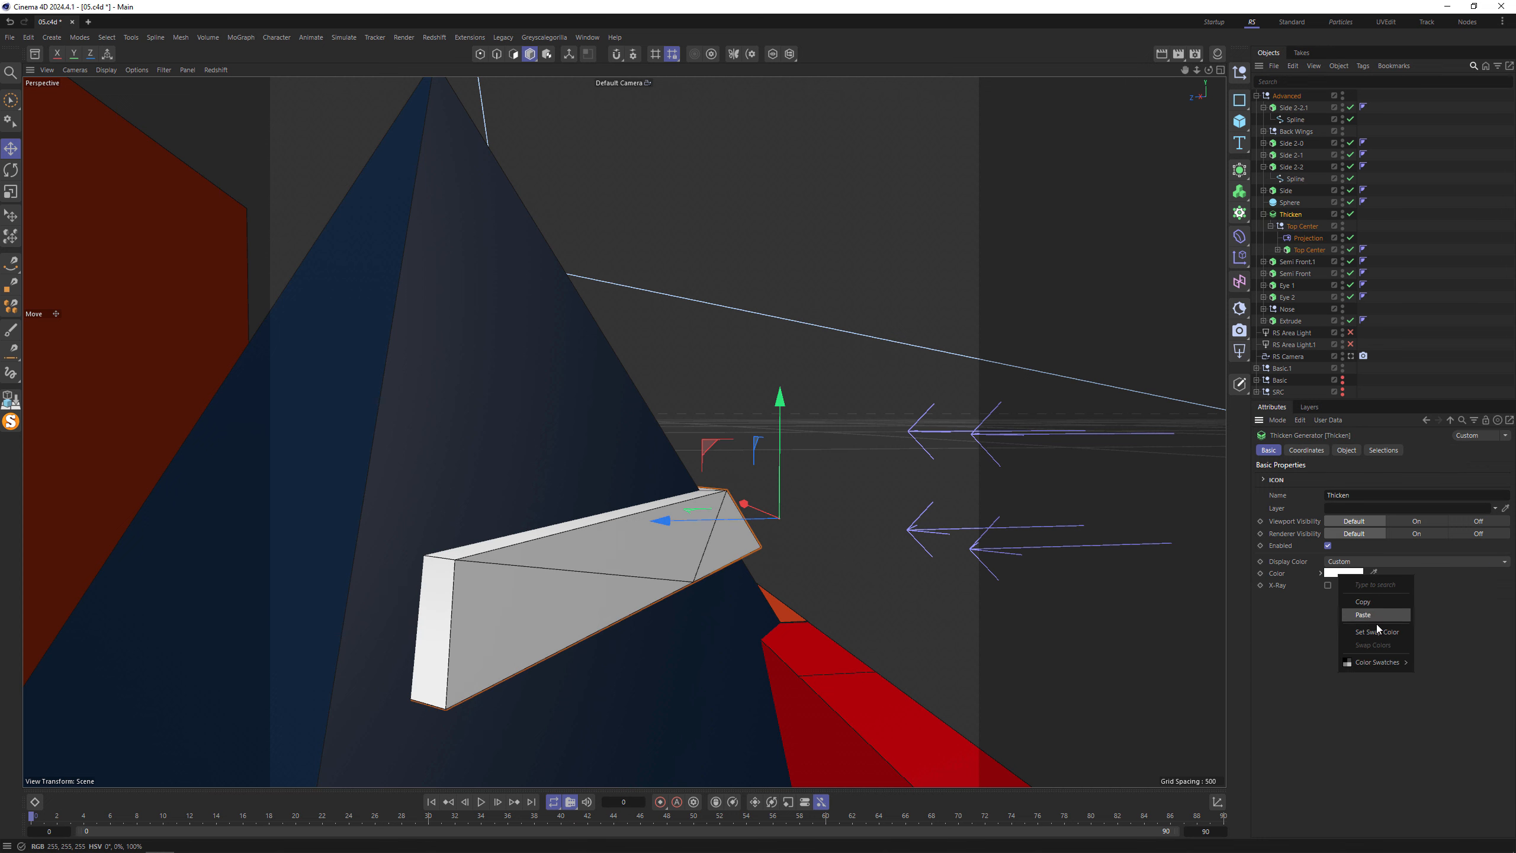
left_click(1374, 614)
- Rename the Thicken generator as Top Center Thicken, save the scene and collapse the generator's hierarchy
double_click(1306, 216)
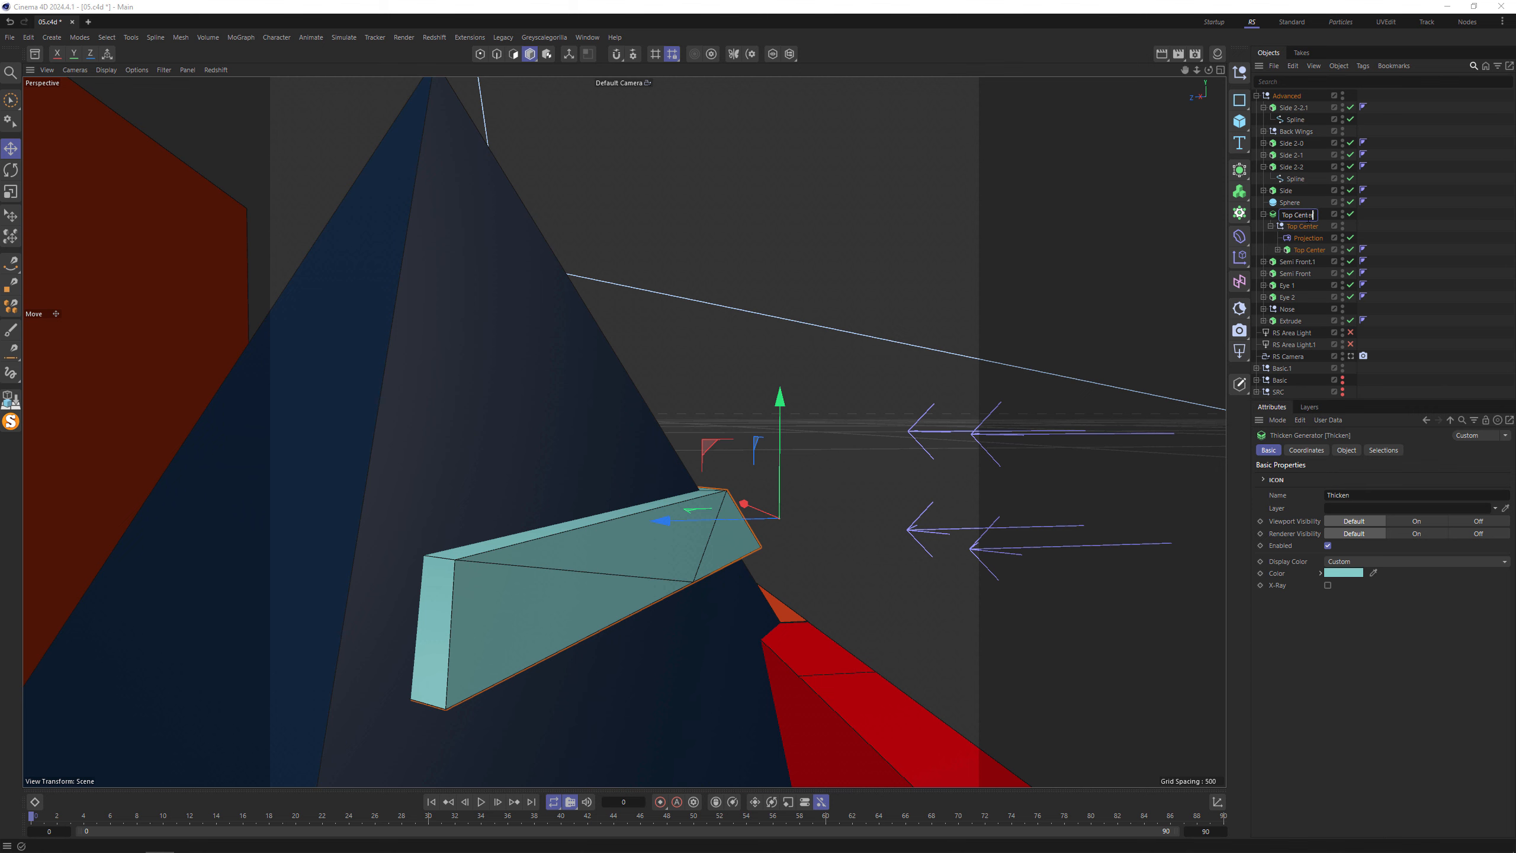
key("Return")
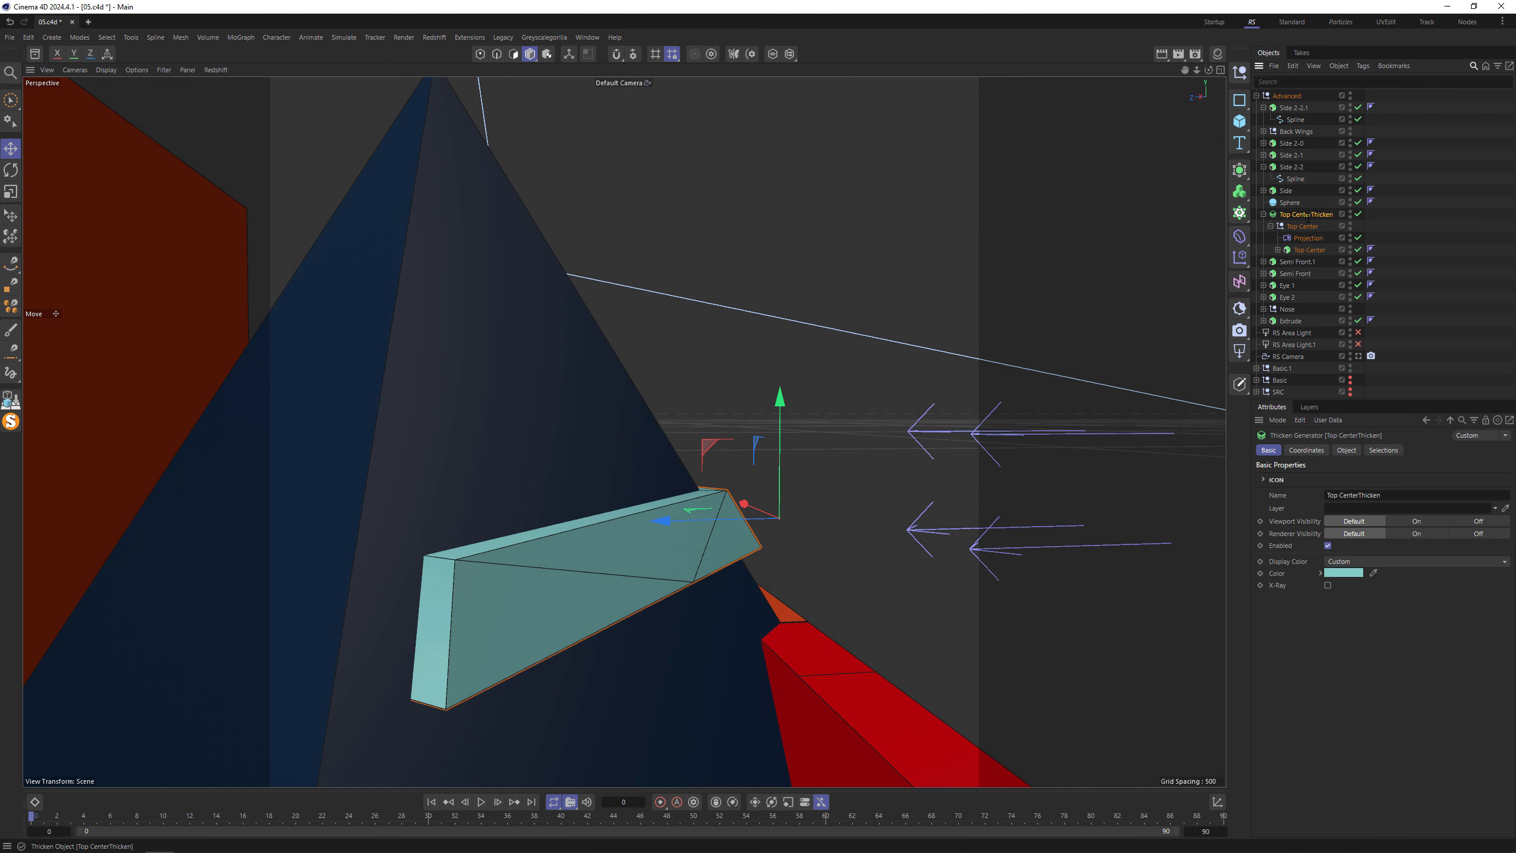
double_click(1312, 213)
left_click(1311, 214)
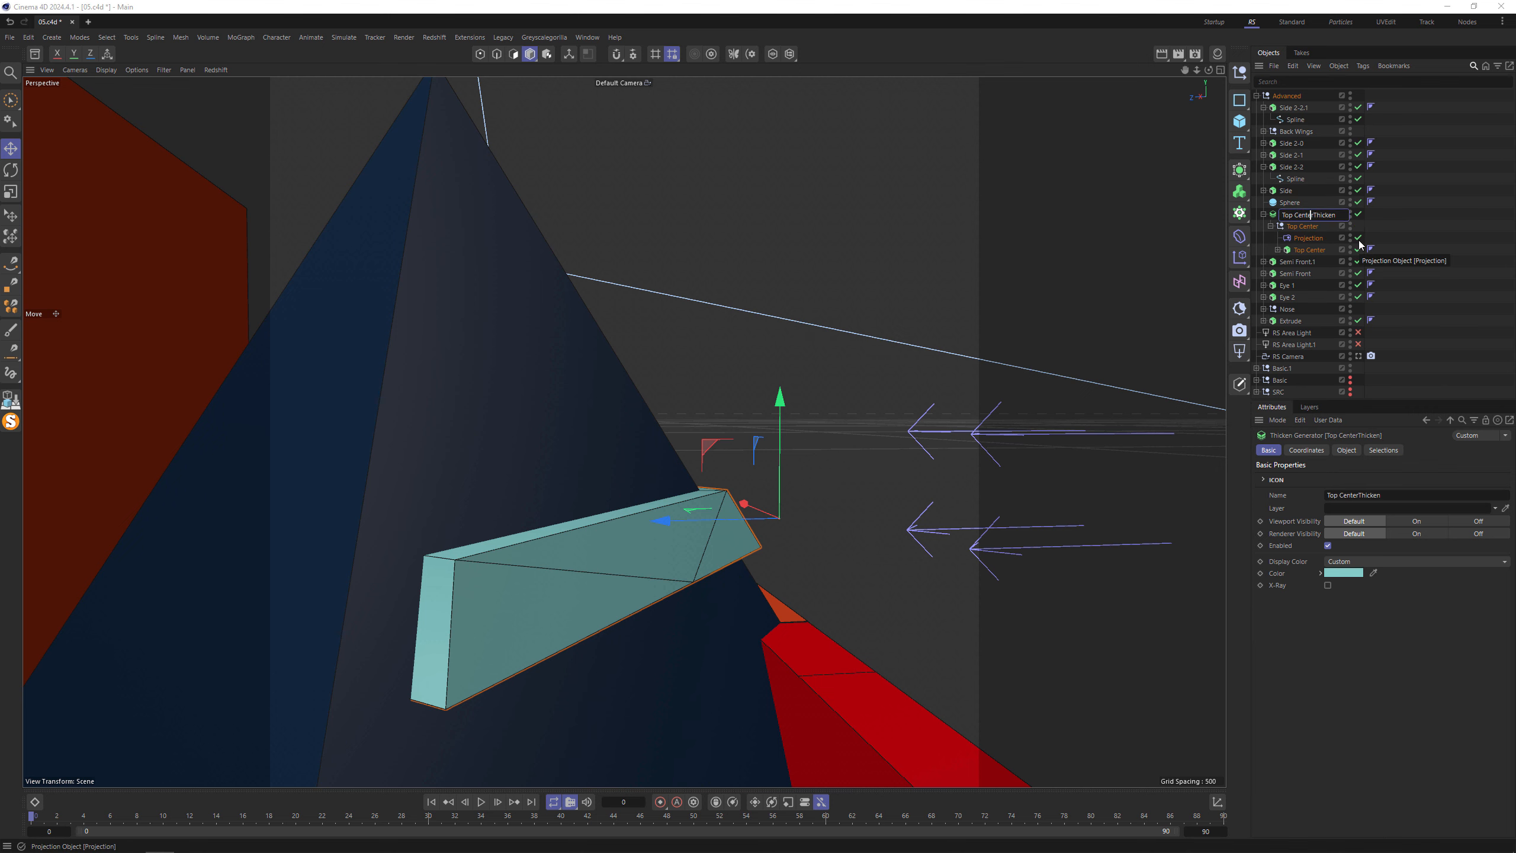
key("Return")
key("ctrl+s")
left_click(1264, 214)
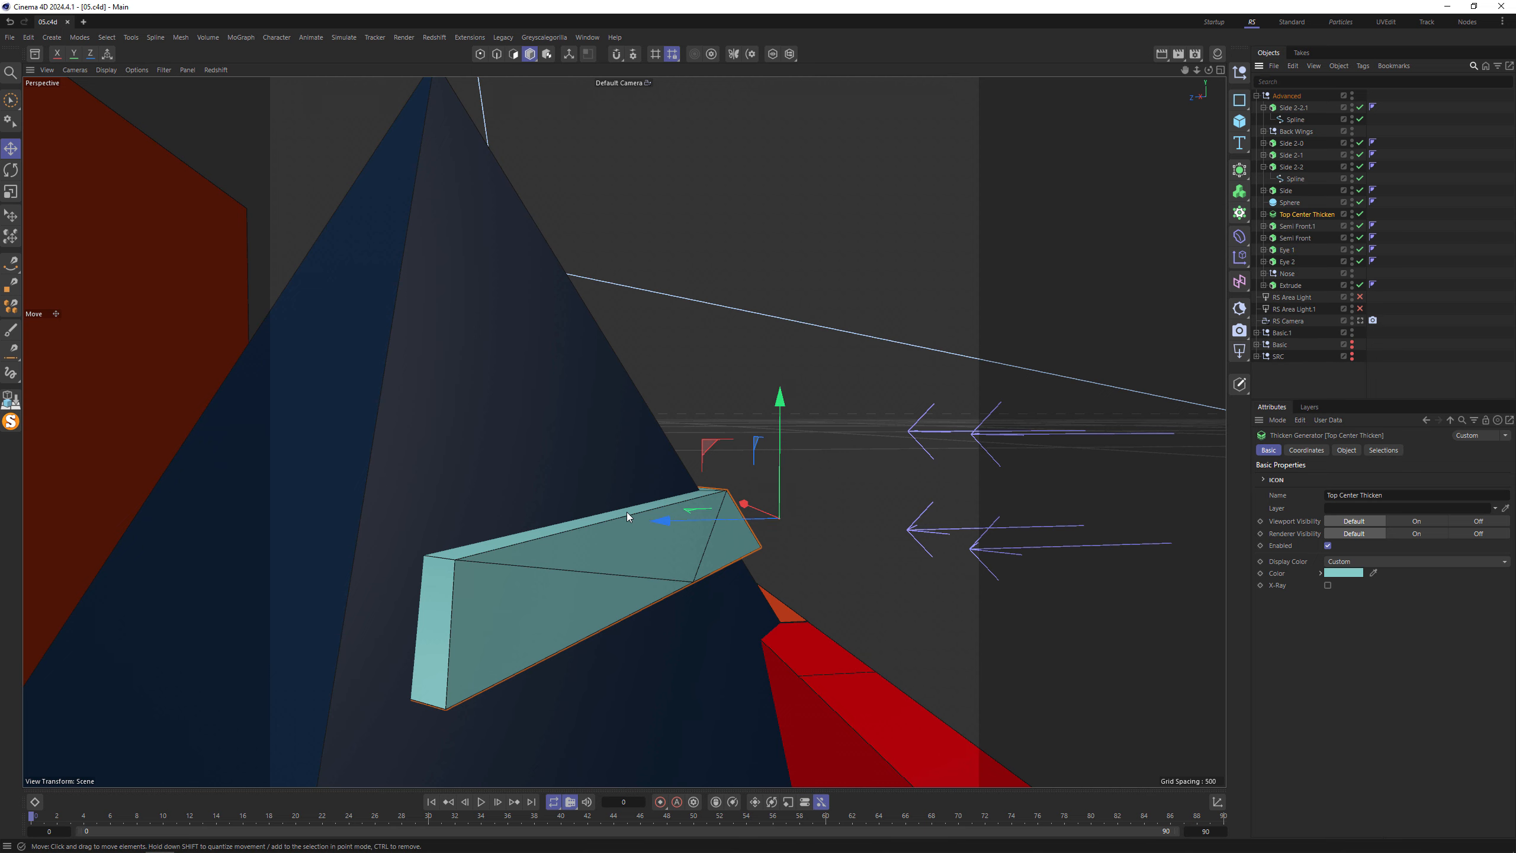
- Group the Semi Front.1 and Semi Front extrudes under a null named Eye brows
left_click_drag(626, 512, 480, 578, "alt")
middle_click_drag(643, 565, 514, 266, "alt")
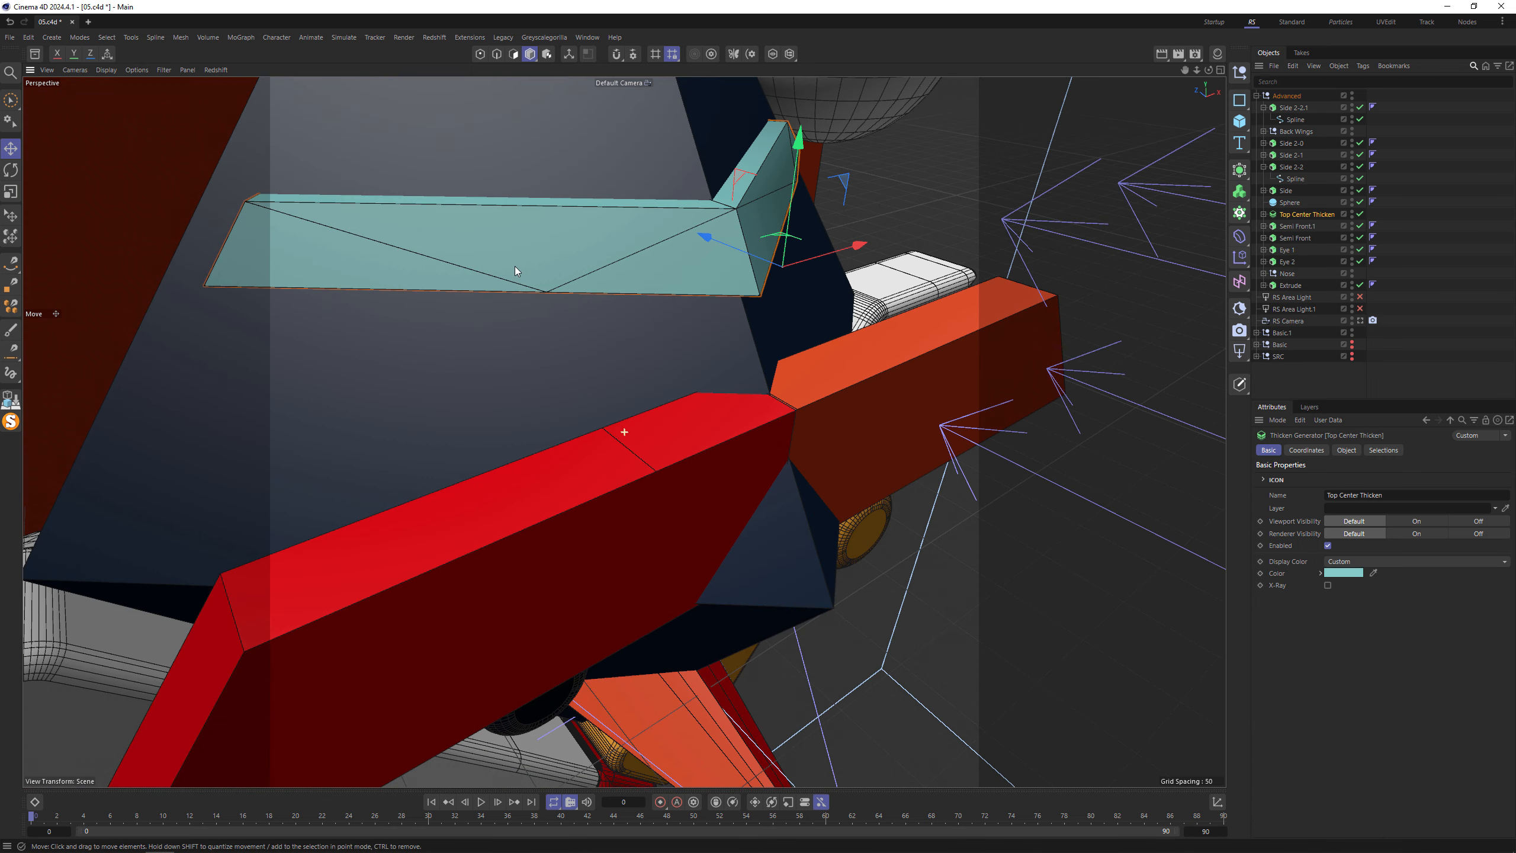
left_click(629, 472)
left_click(933, 379)
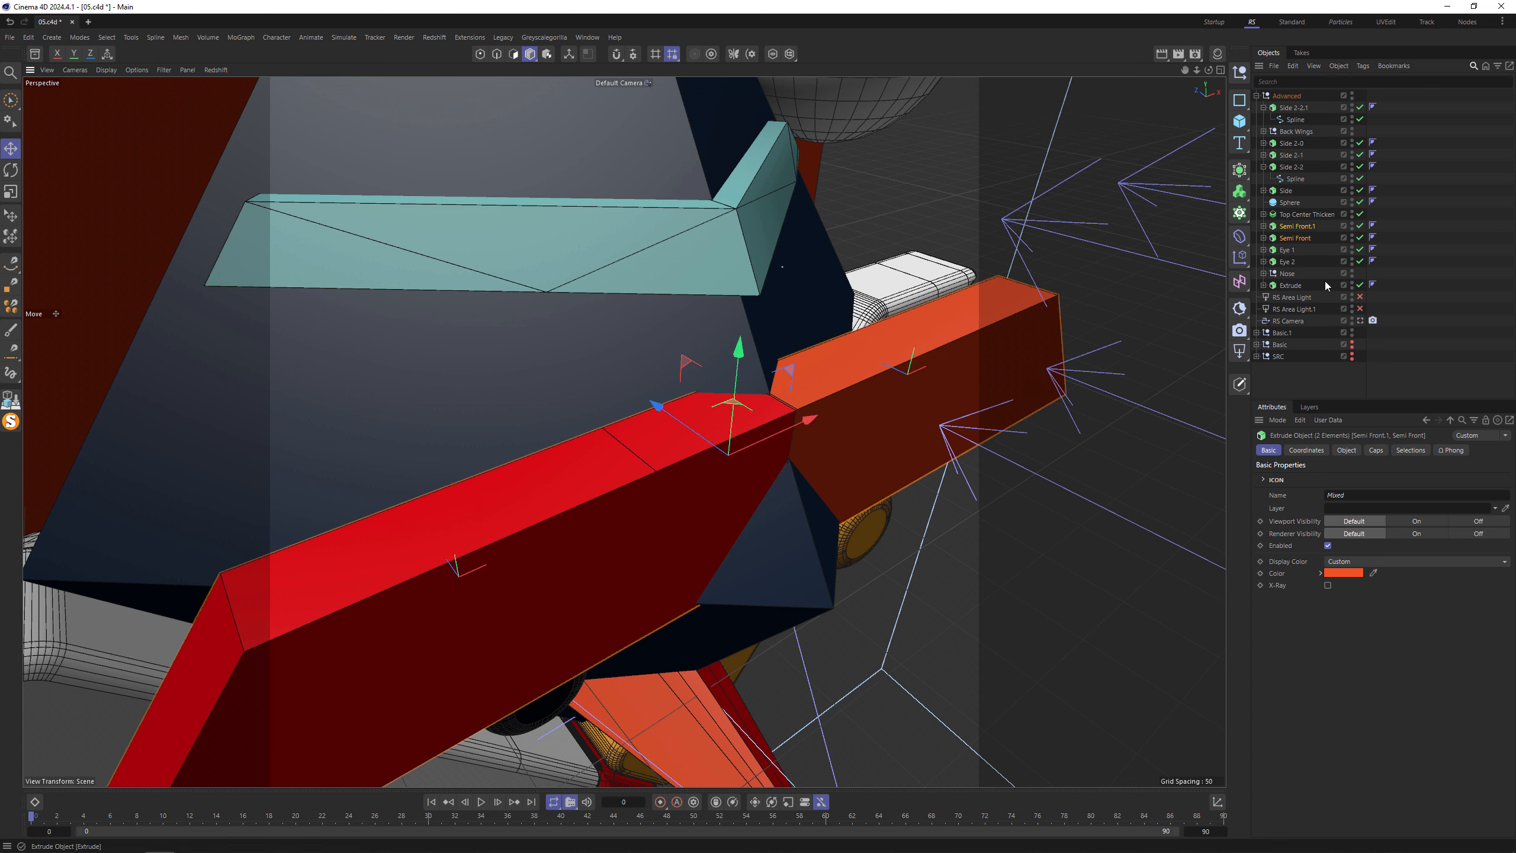
left_click(1303, 228)
key("alt+g")
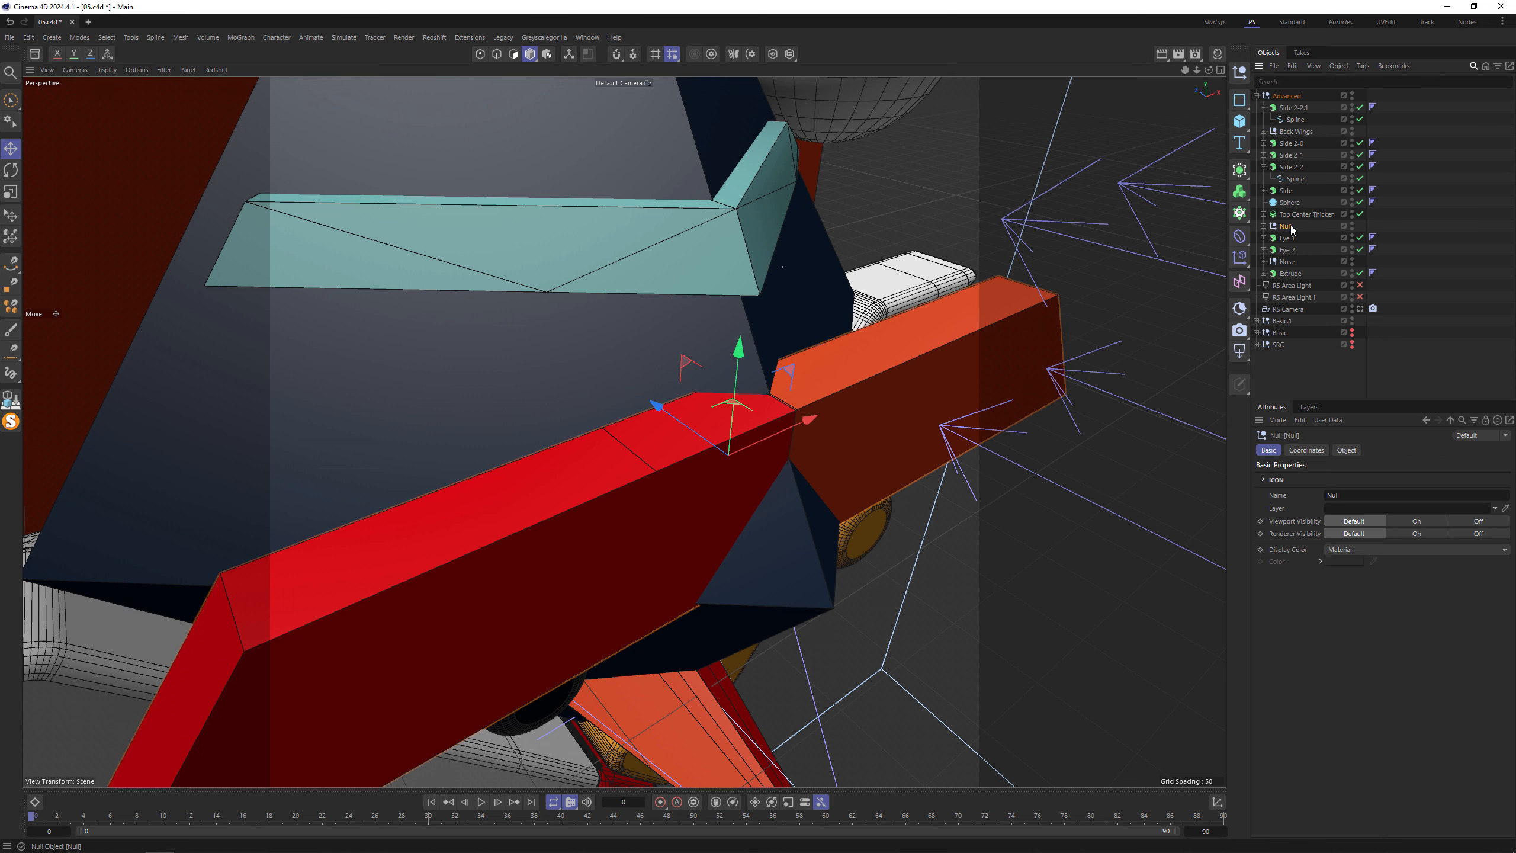
double_click(1286, 228)
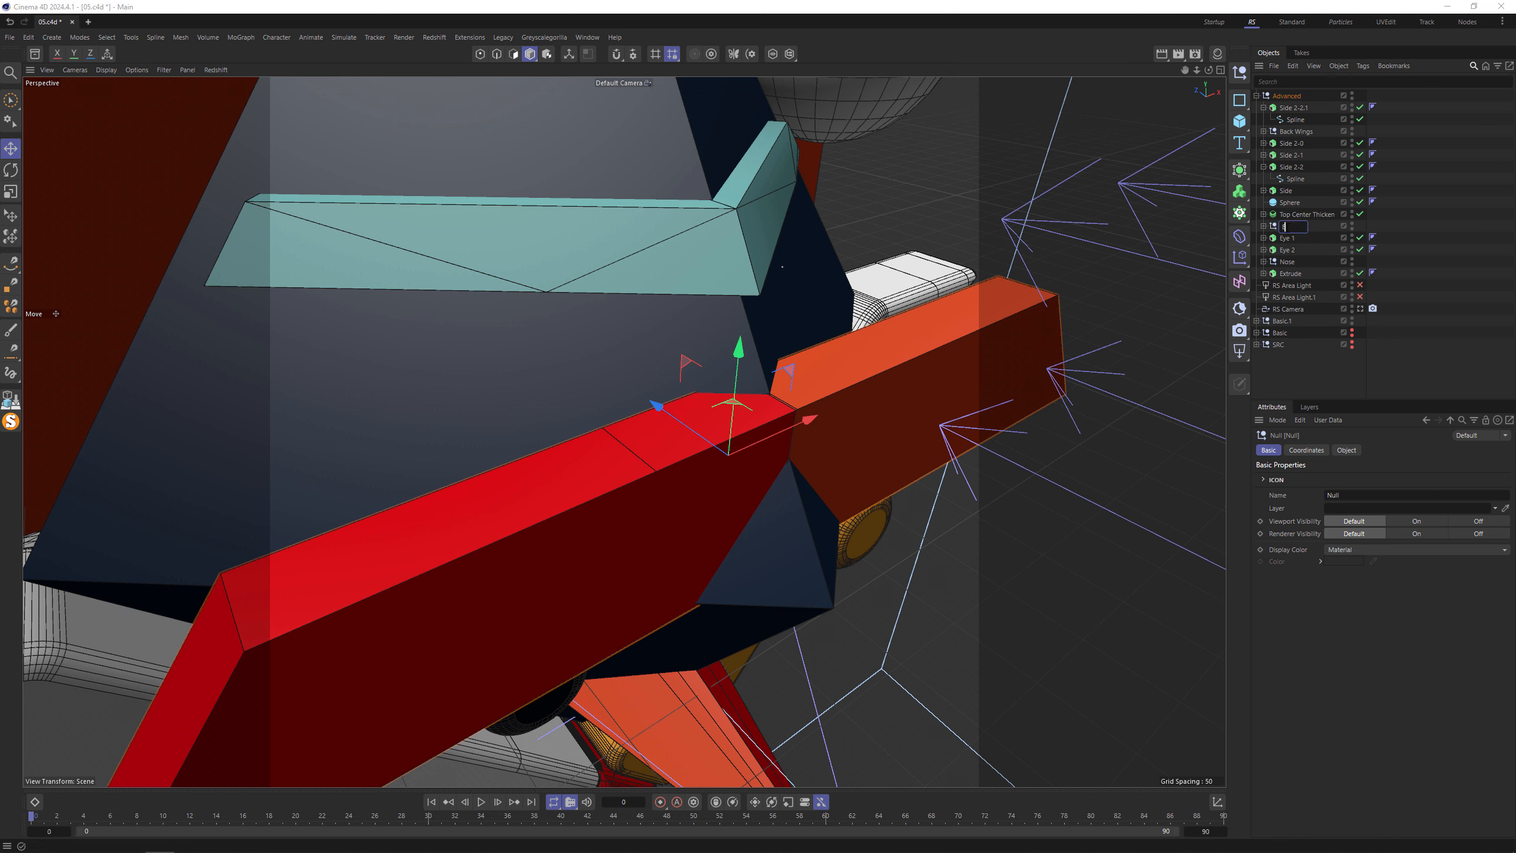
type("yebrows")
key("Return")
- Duplicate the Top Center Thicken hierarchy and move the Semi Front.1 extrude into the copy's null, beneath its Projection deformer
left_click(1264, 214)
left_click_drag(1307, 214, 1291, 260, "ctrl")
type("E")
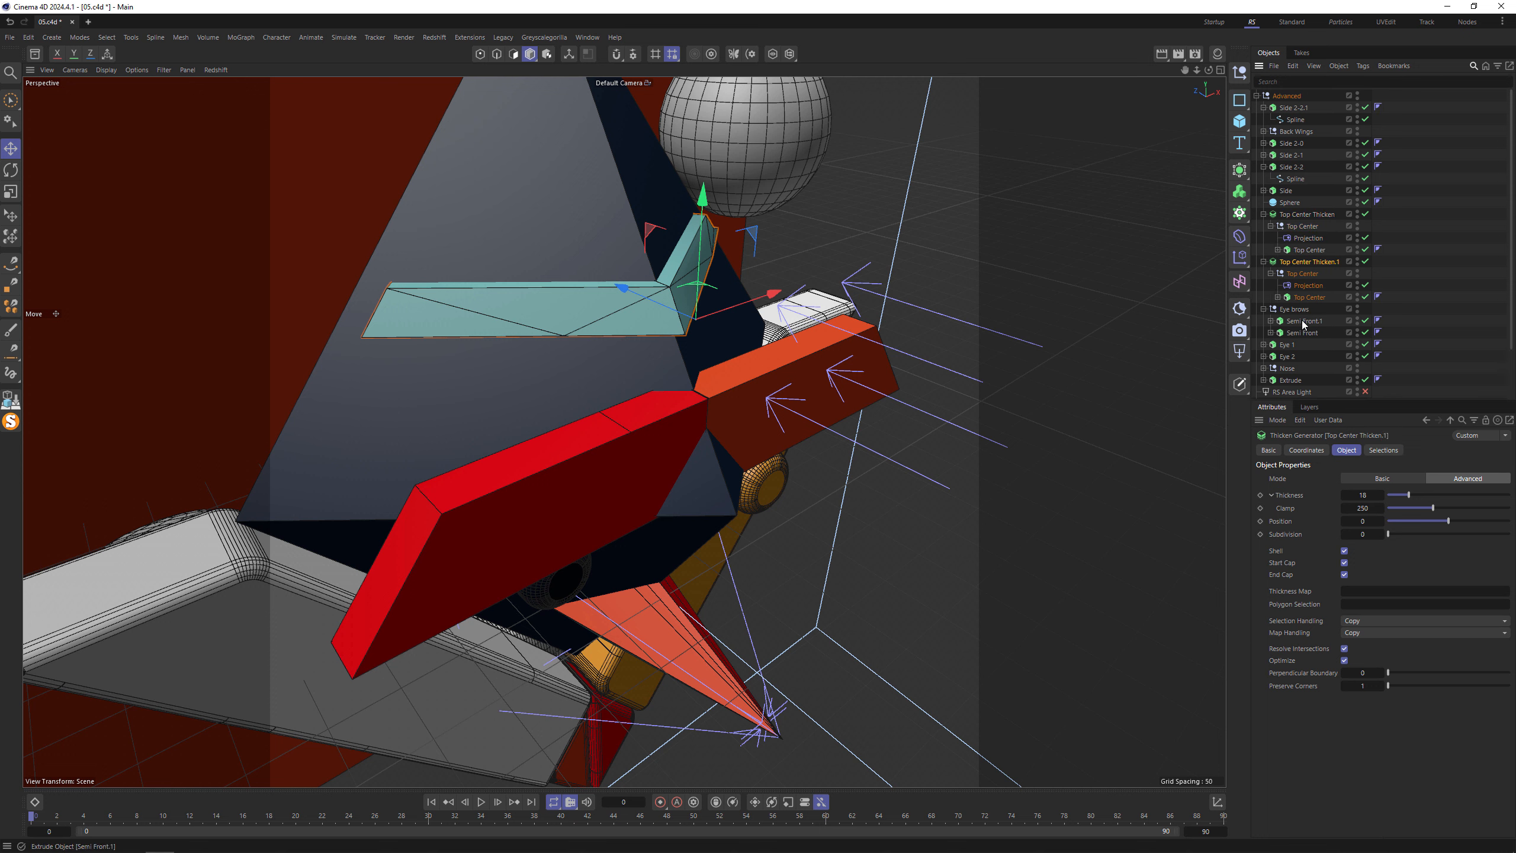
left_click_drag(1303, 323, 1310, 293)
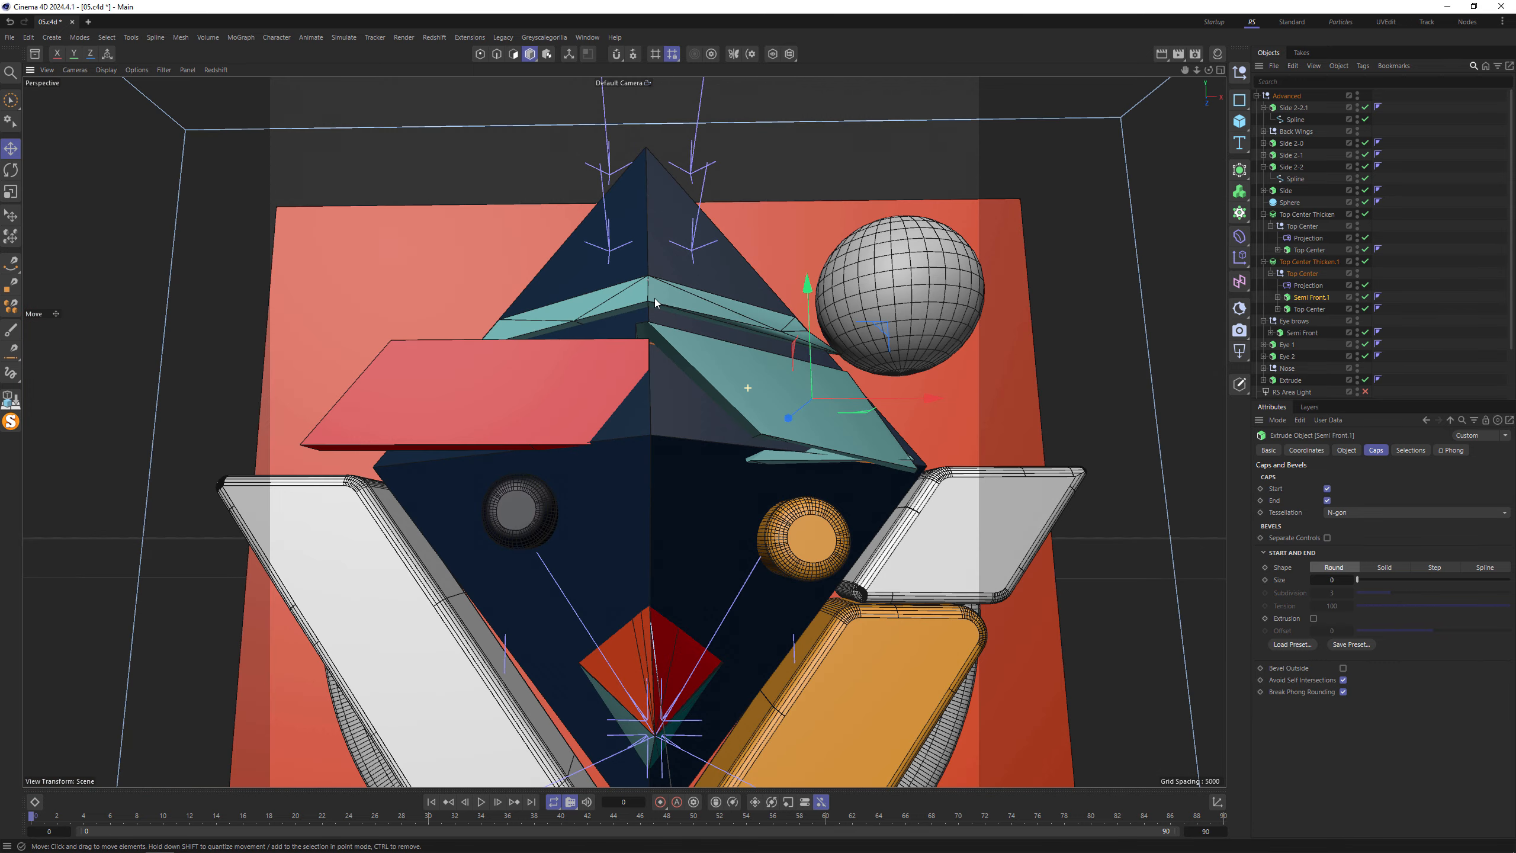
left_click_drag(653, 299, 883, 406, "alt")
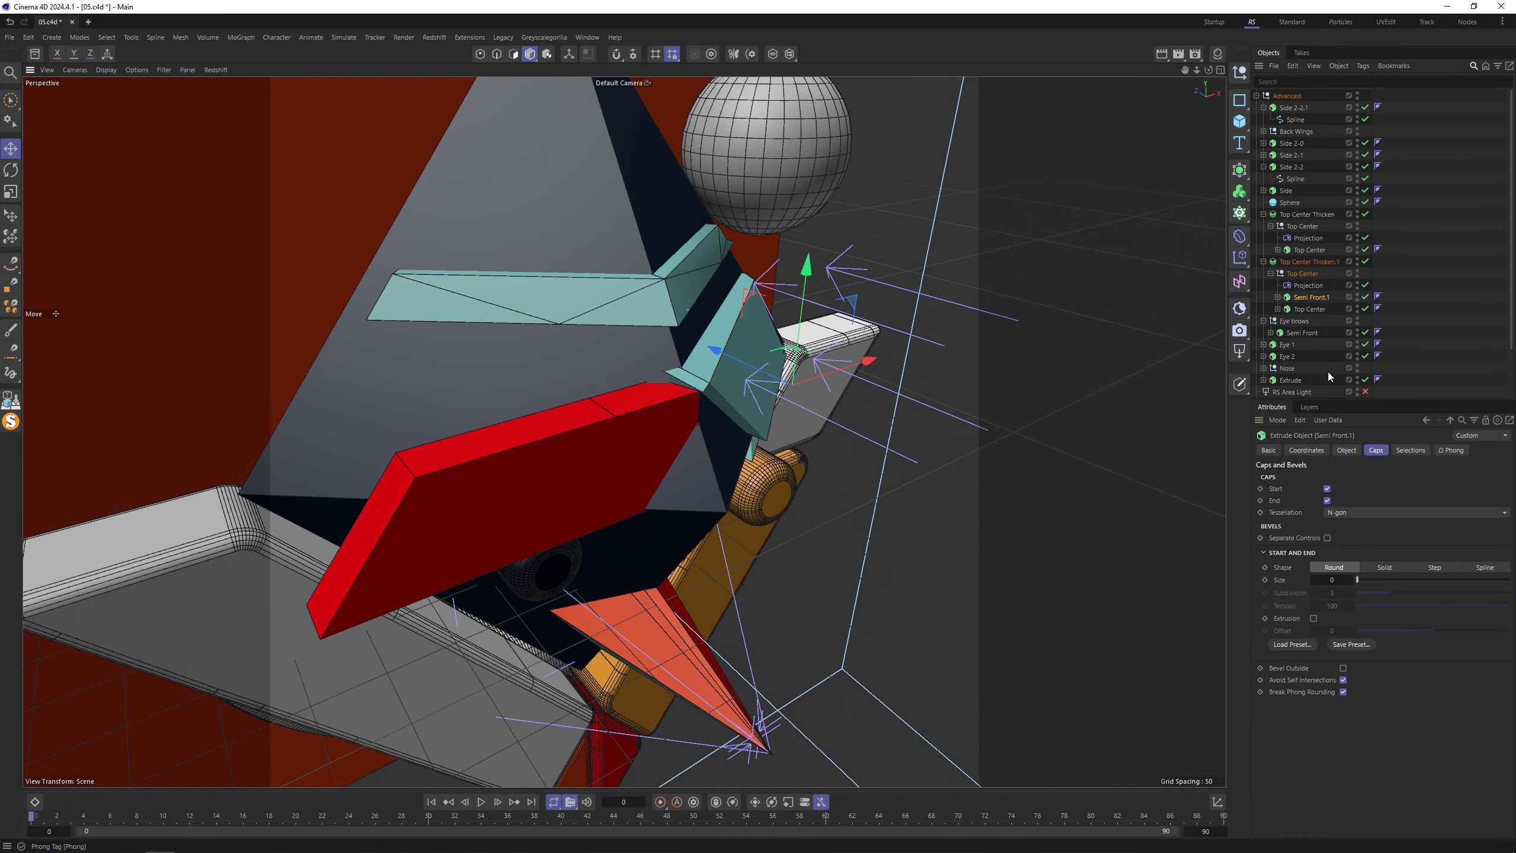
- Delete the Top Center extrude from the duplicated Top Center Thicken hierarchy
left_click(1303, 310)
key("Delete")
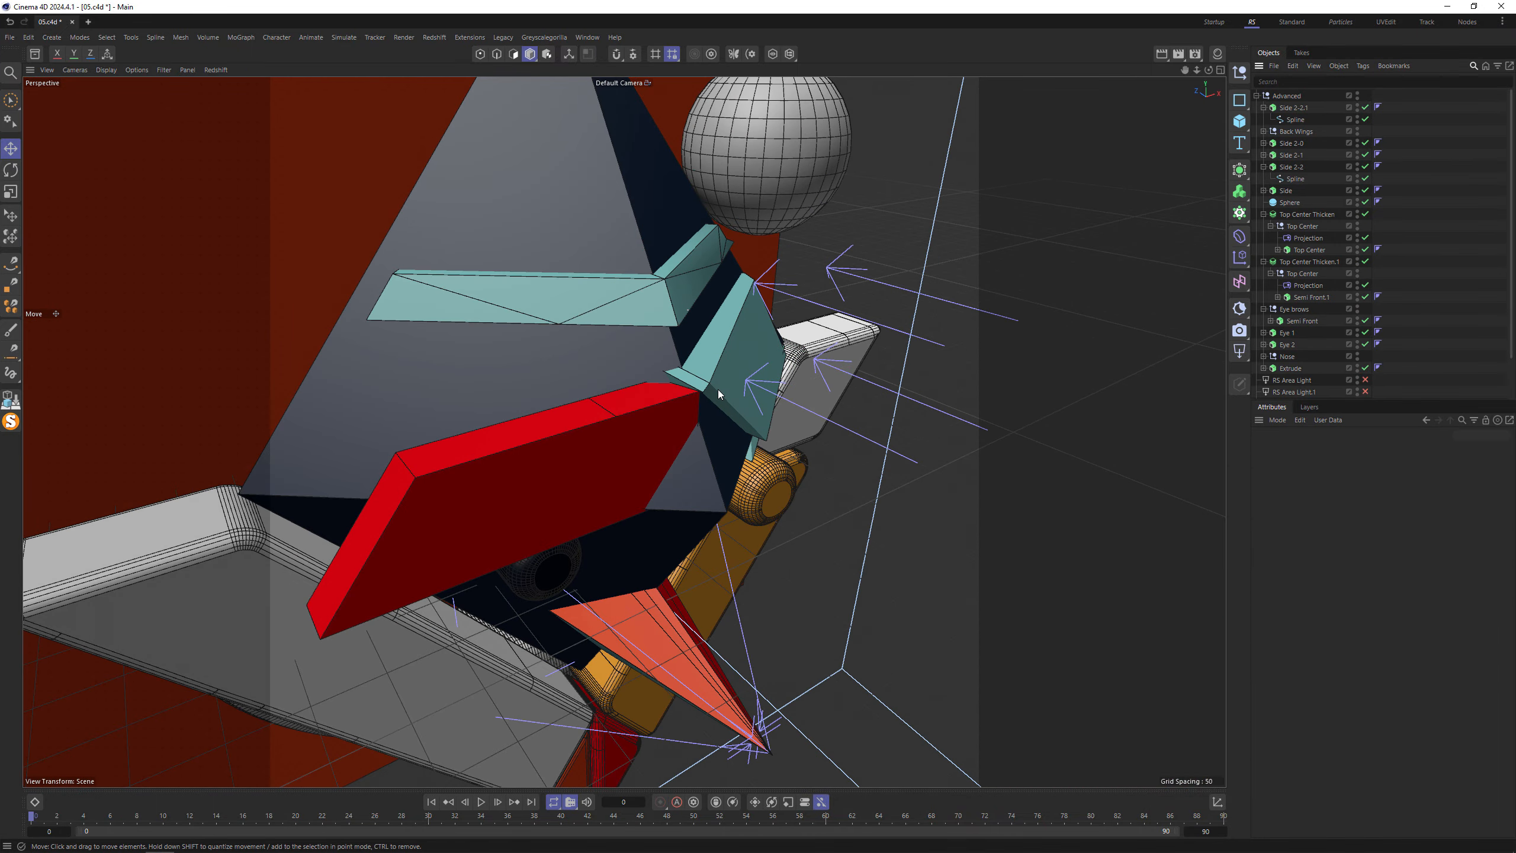
left_click_drag(718, 388, 1144, 322, "alt")
- Undo back to before the Top Center Thicken hierarchy was duplicated, with both eyebrow extrudes in the Eye brows null
key("ctrl+z")
key("ctrl+z")
key("ctrl+z")
key("ctrl+z")
key("ctrl+z")
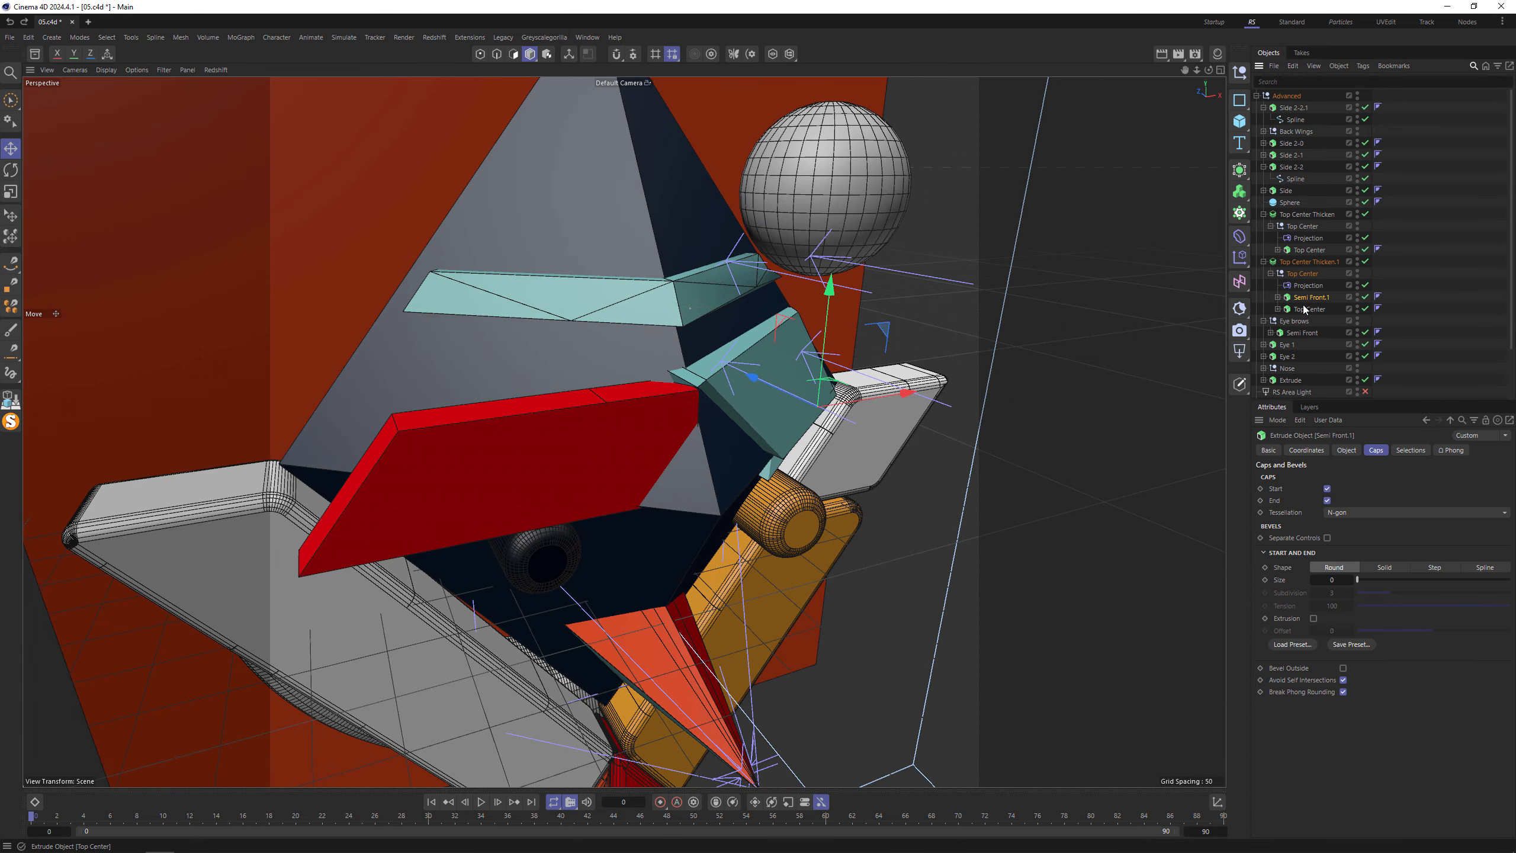
left_click(1301, 276)
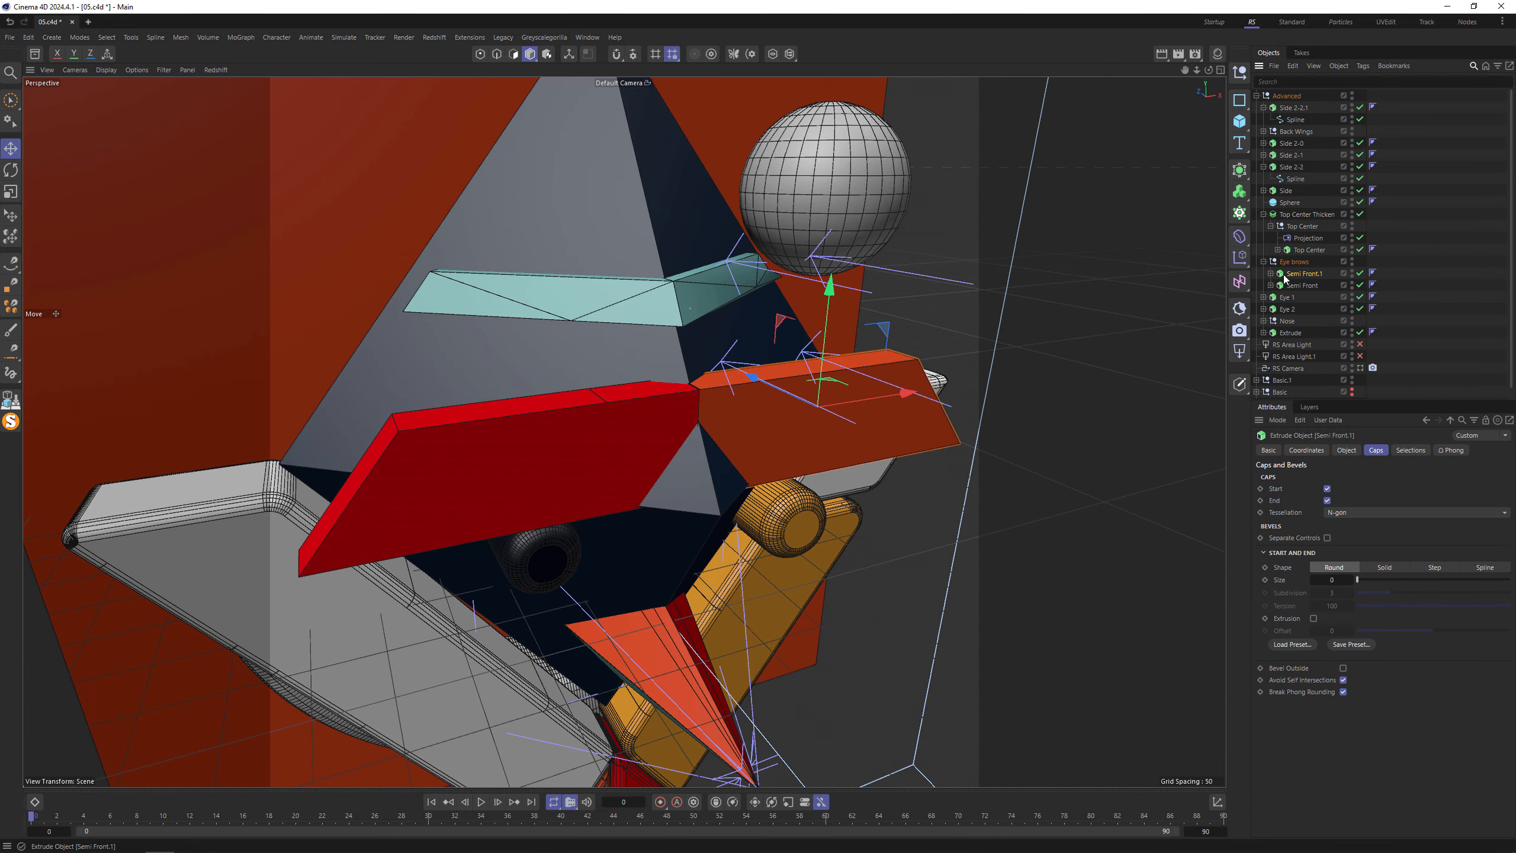
- Select the spline inside the Semi Front.1 extrude of the Eye brows group and switch to point editing
left_click(1296, 263)
left_click_drag(675, 434, 805, 498, "alt")
left_click_drag(623, 405, 695, 352)
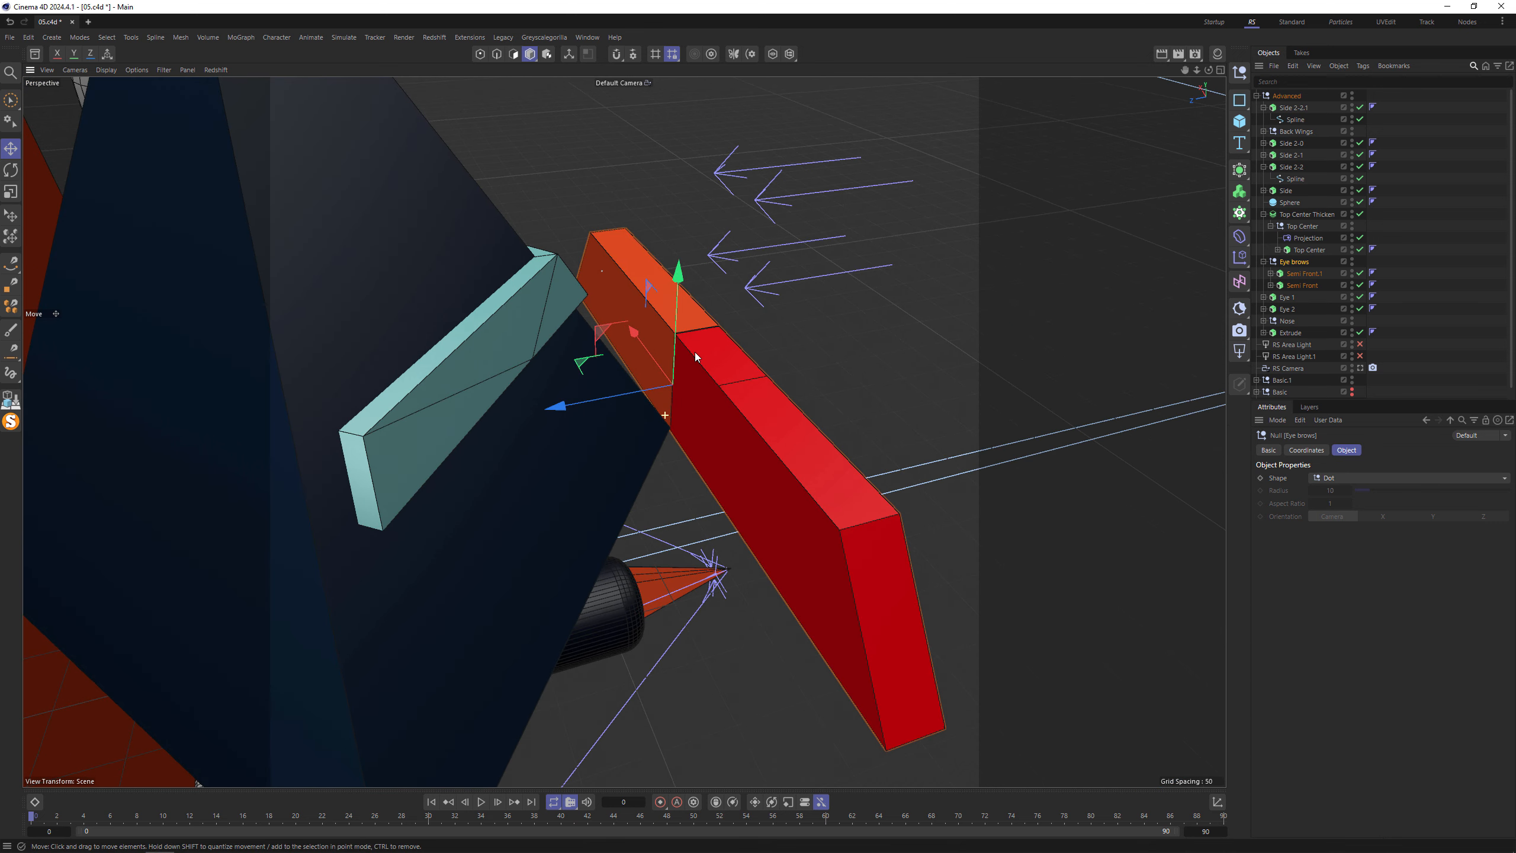
left_click(1271, 273)
left_click(1303, 285)
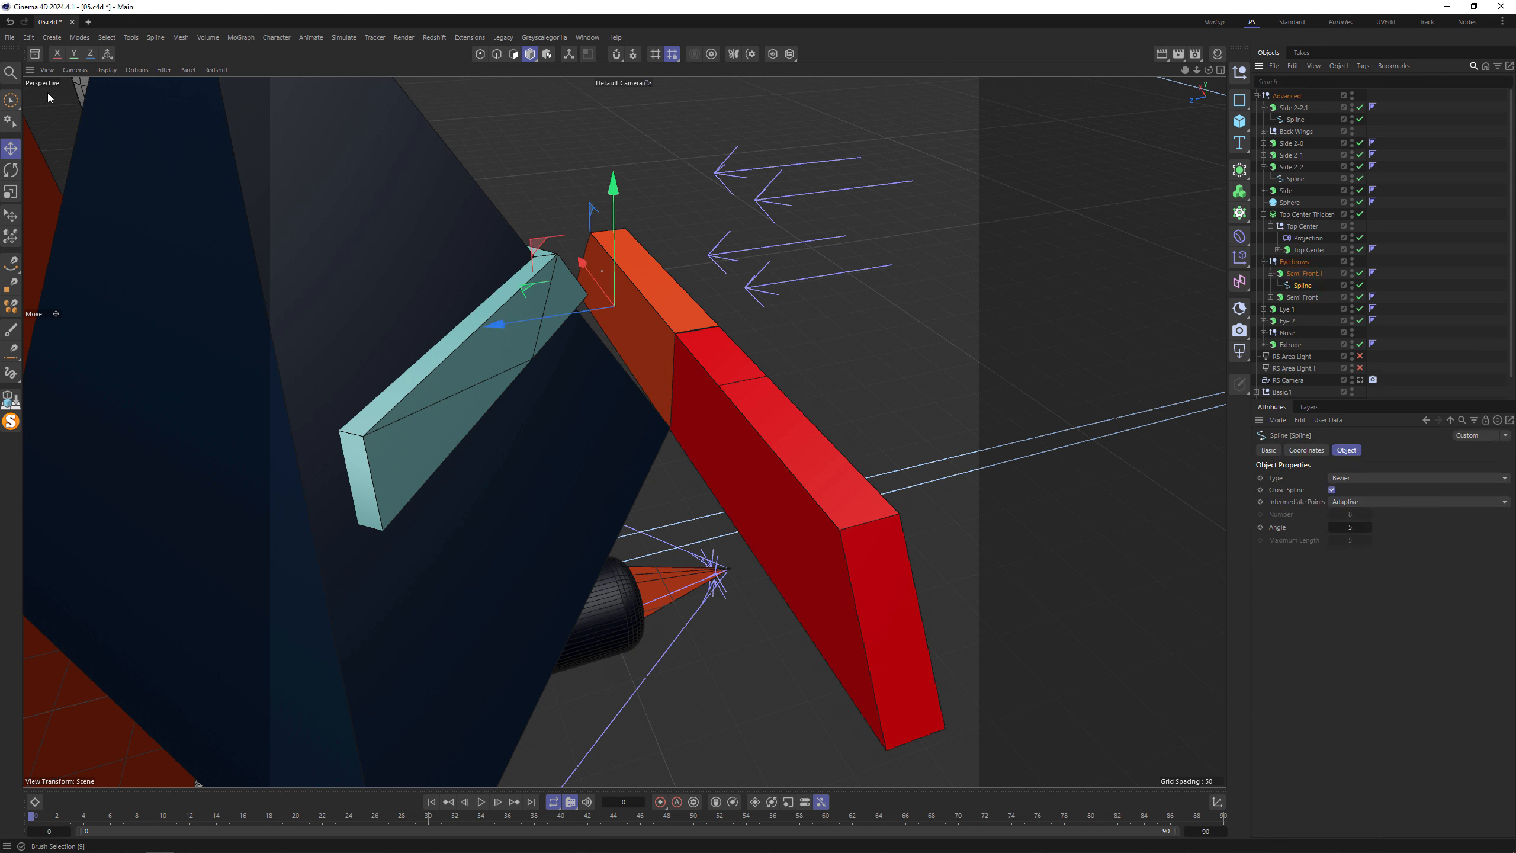
left_click(497, 54)
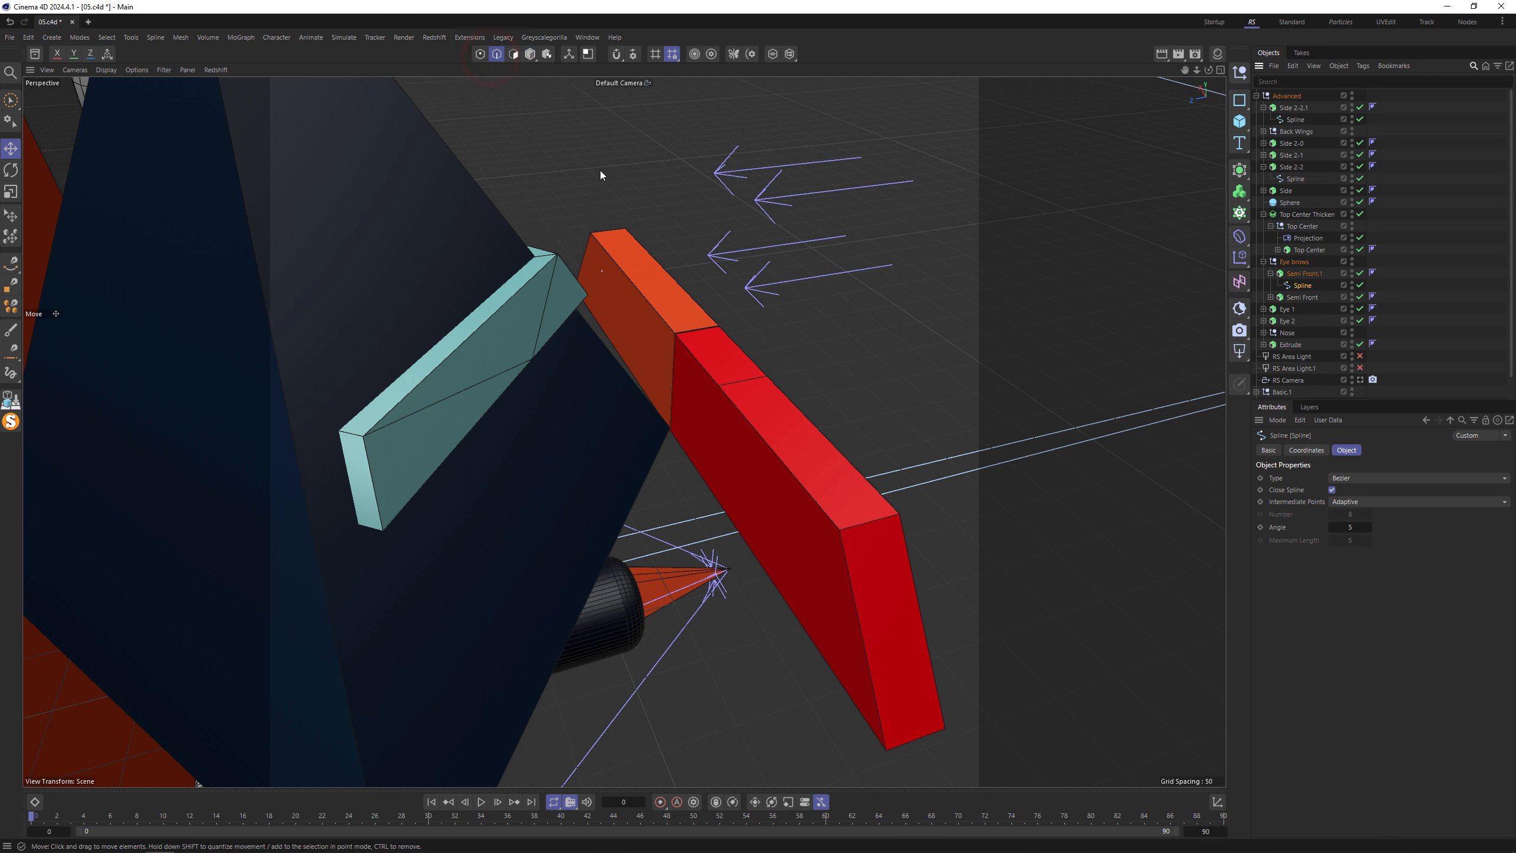
left_click(480, 54)
- Try to move the upper inner corner point of the Semi Front.1 spline, then undo the move
left_click(676, 332)
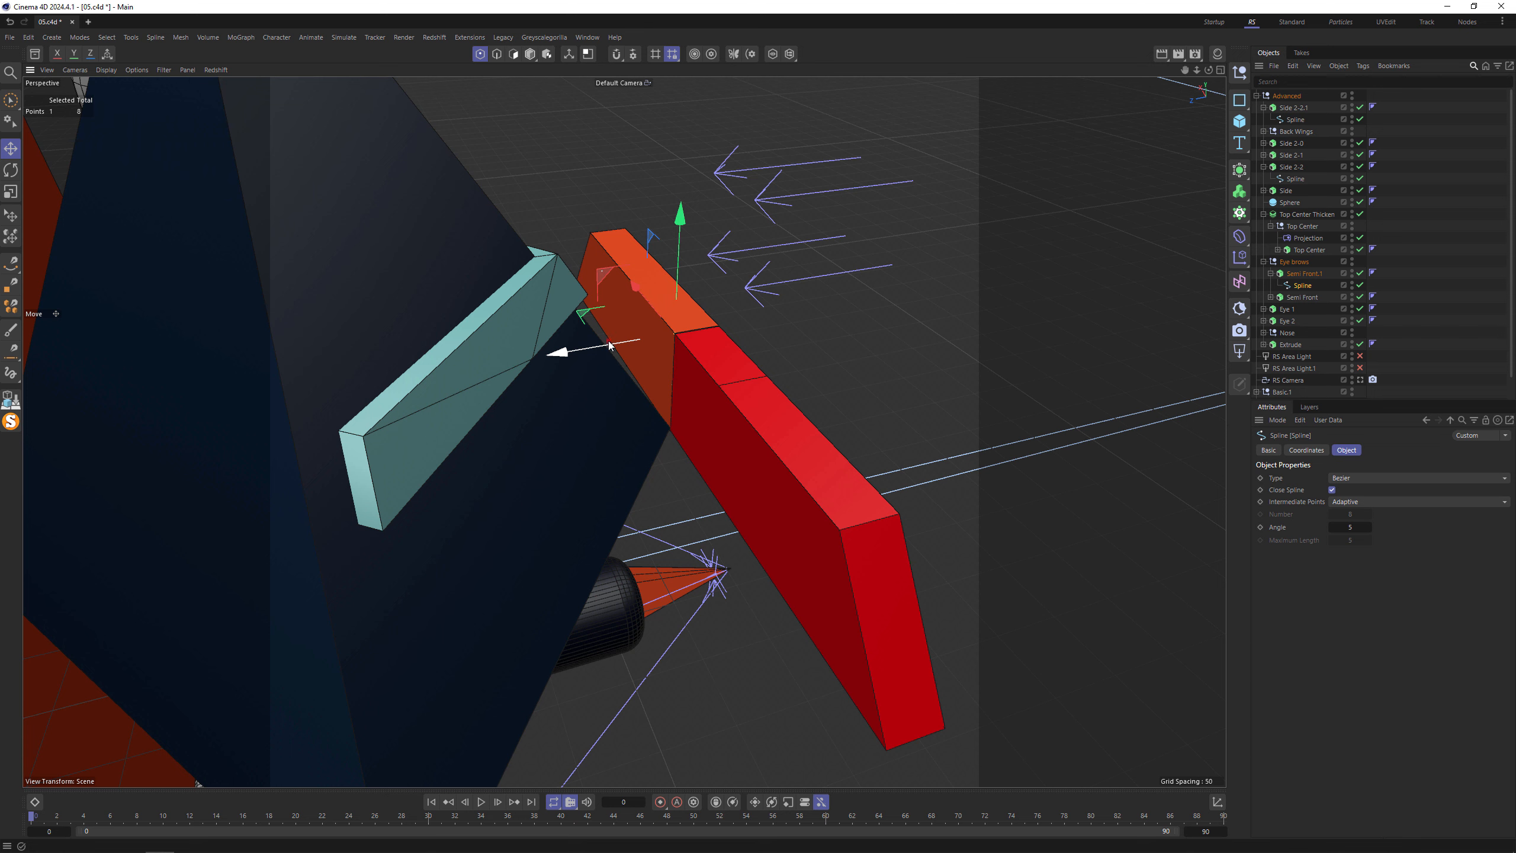
left_click_drag(609, 346, 555, 352)
key("ctrl+z")
- Briefly isolate the Semi Front.1 spline, then copy it into a new empty project
left_click(10, 421)
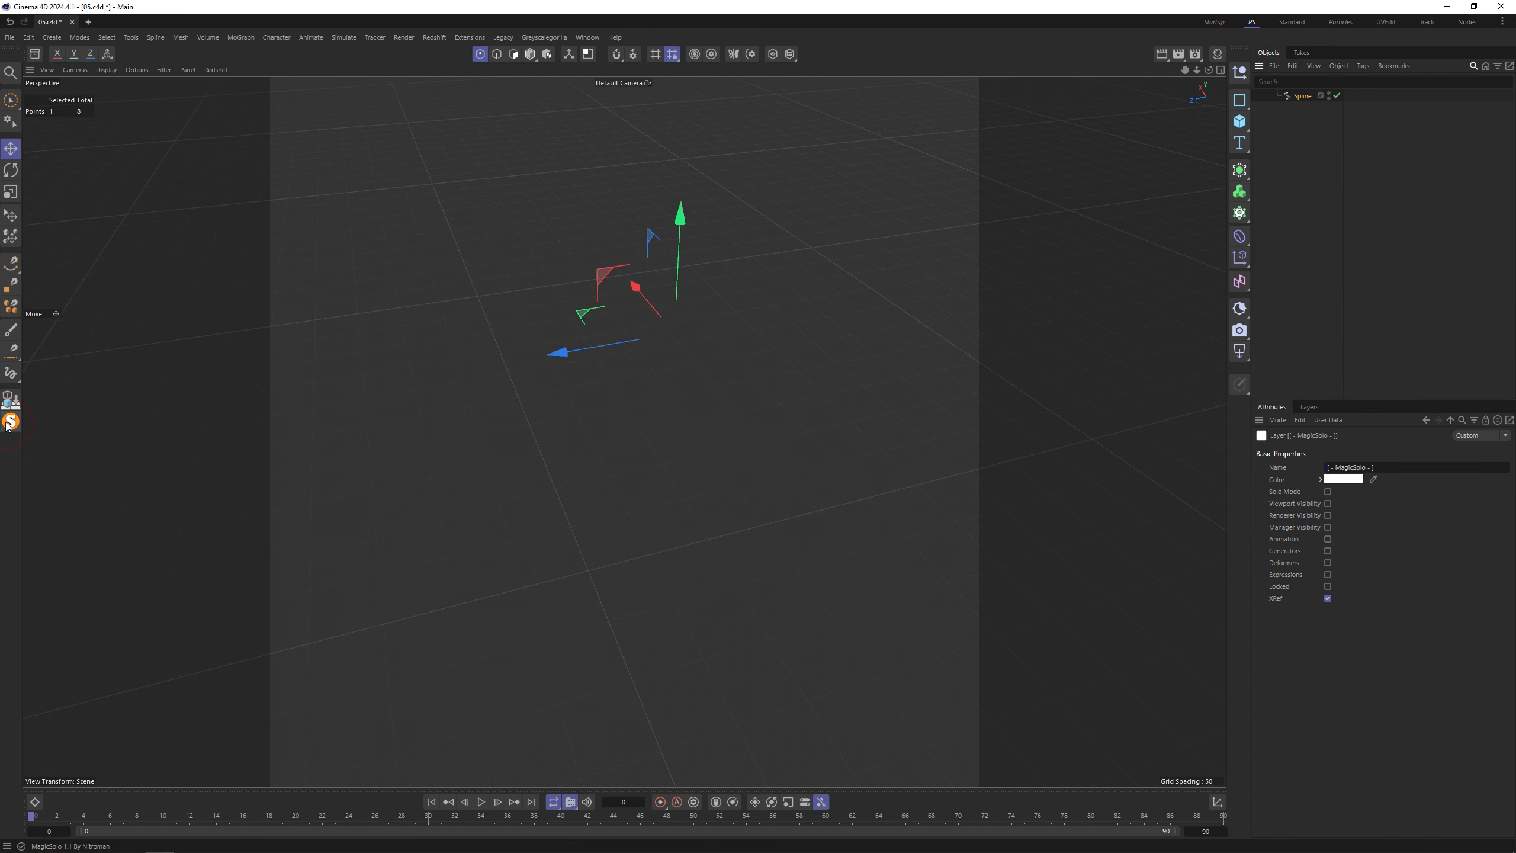
left_click(10, 422)
left_click(1303, 286)
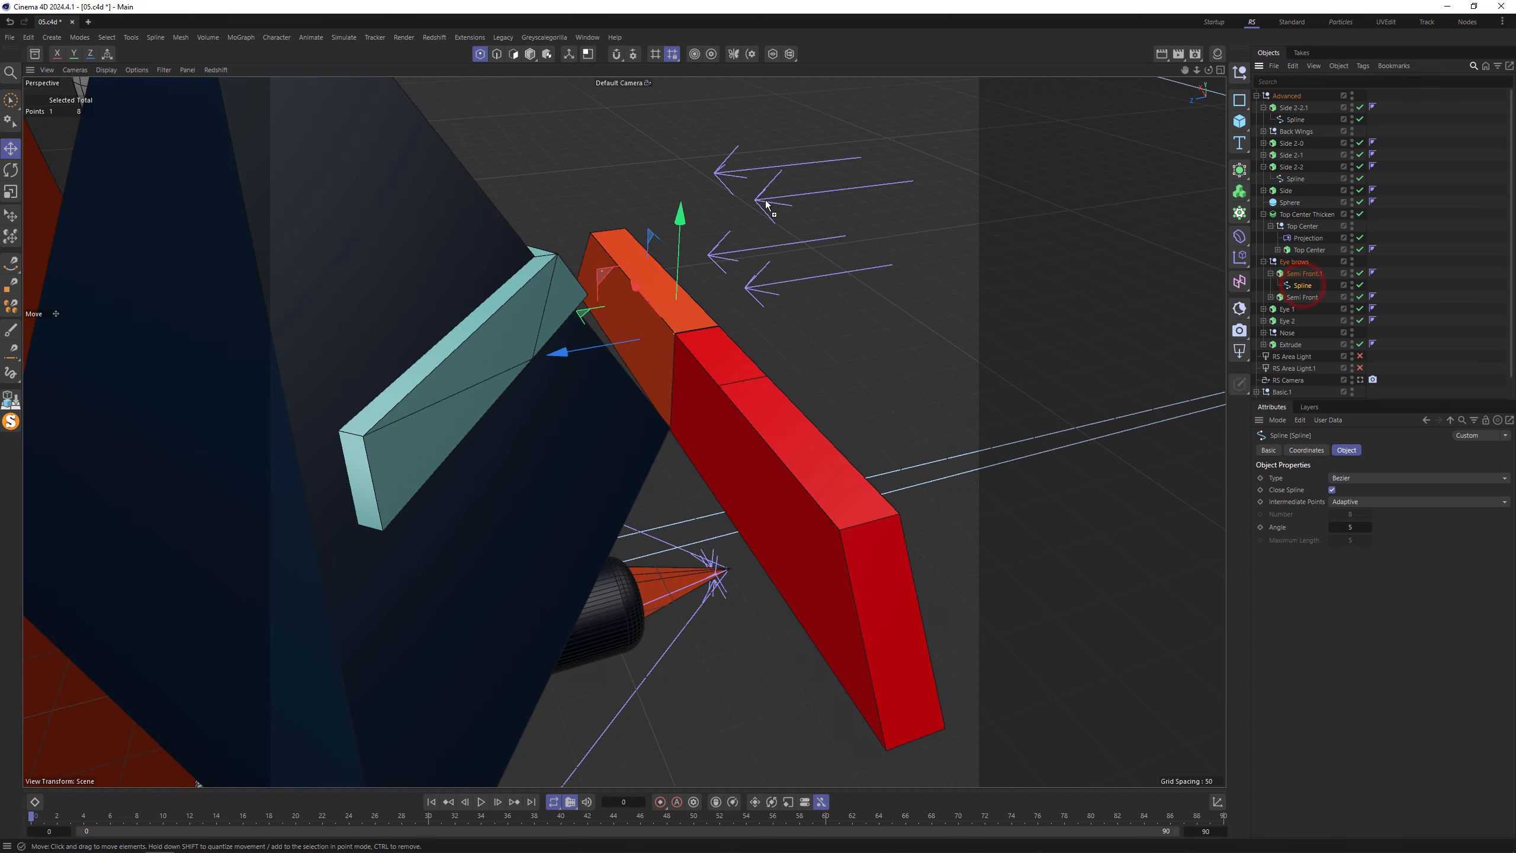
key("ctrl+c")
key("ctrl+n")
key("ctrl+v")
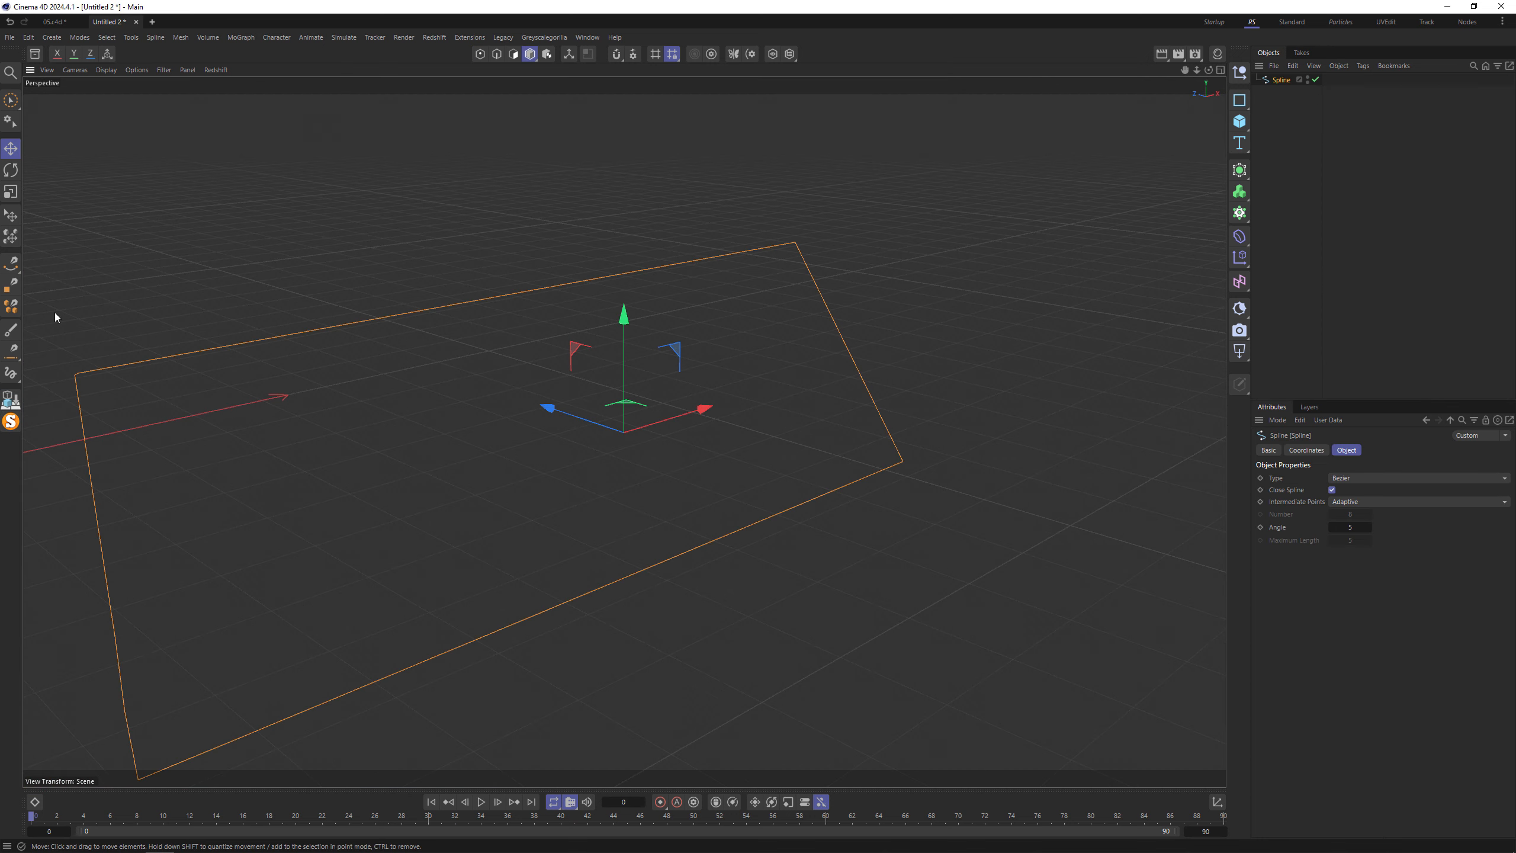
- Examine the copied spline's corner points up close and close the temporary project without saving
left_click(480, 54)
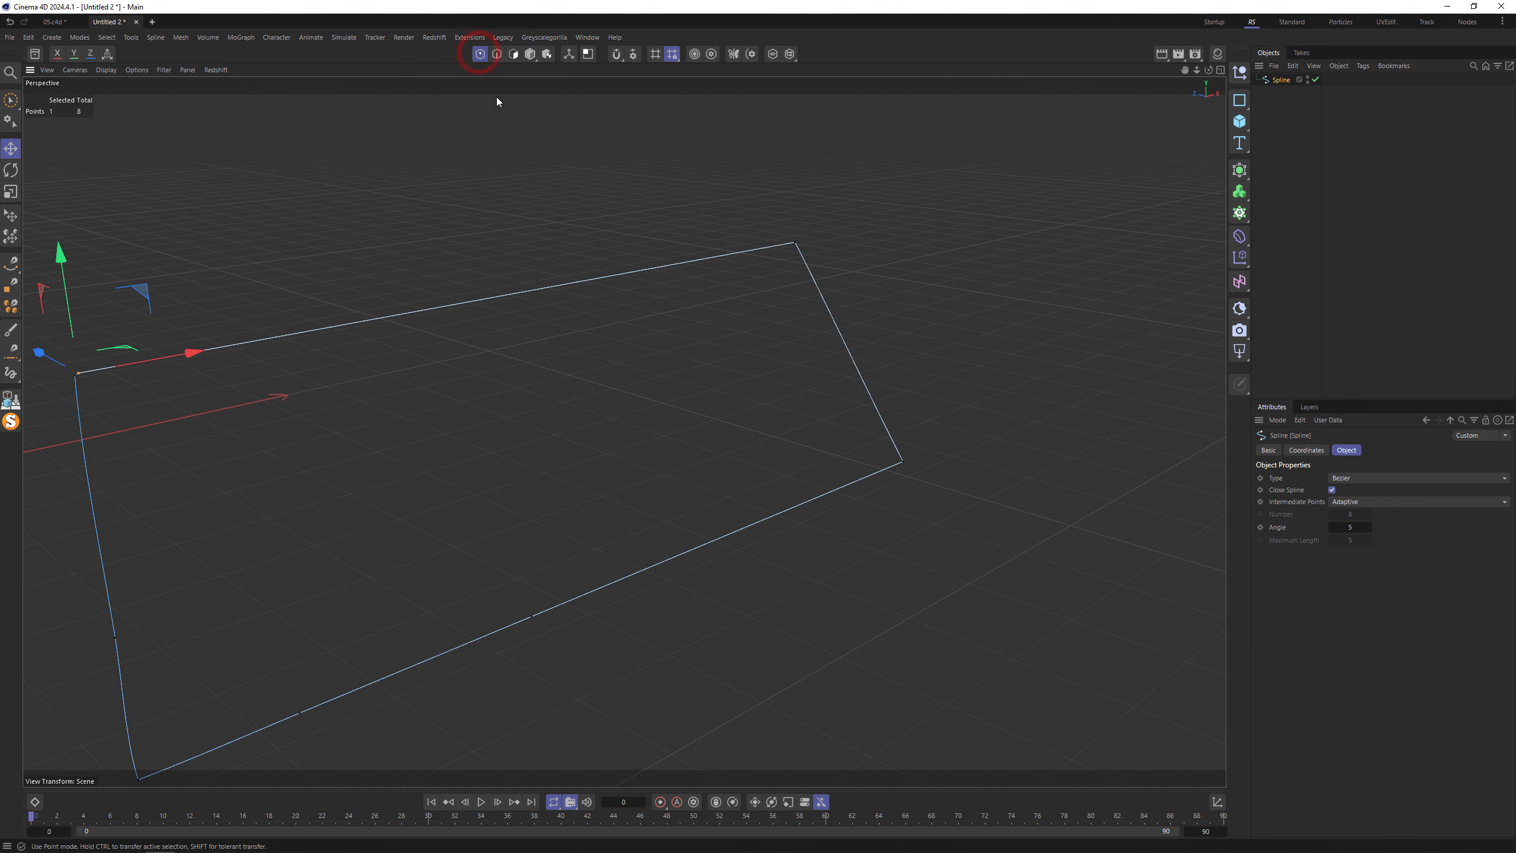
key("s")
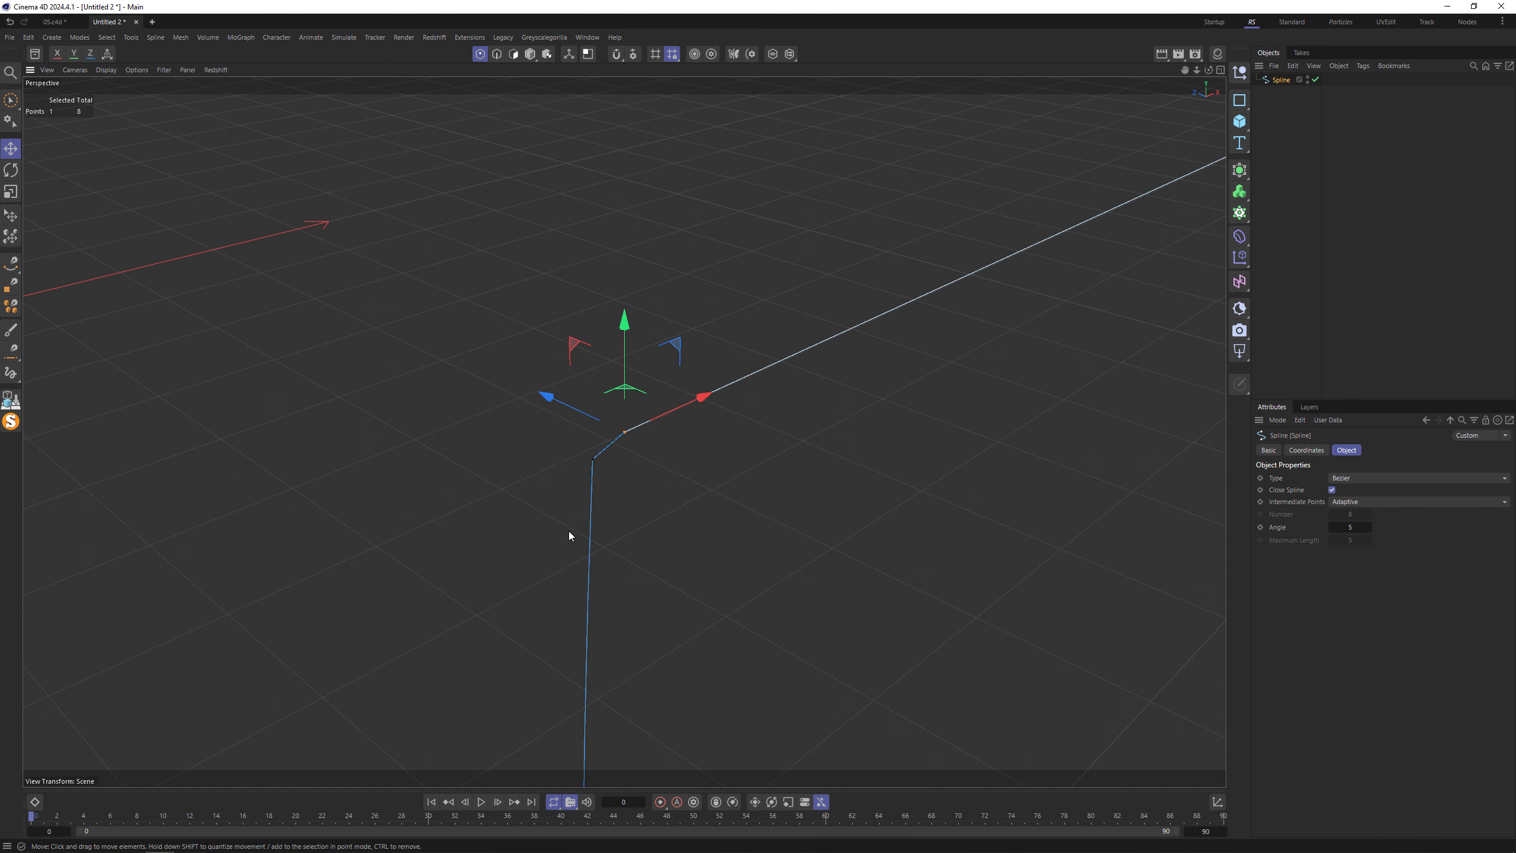
scroll(620, 454, "up", 3)
scroll(620, 455, "down", 3)
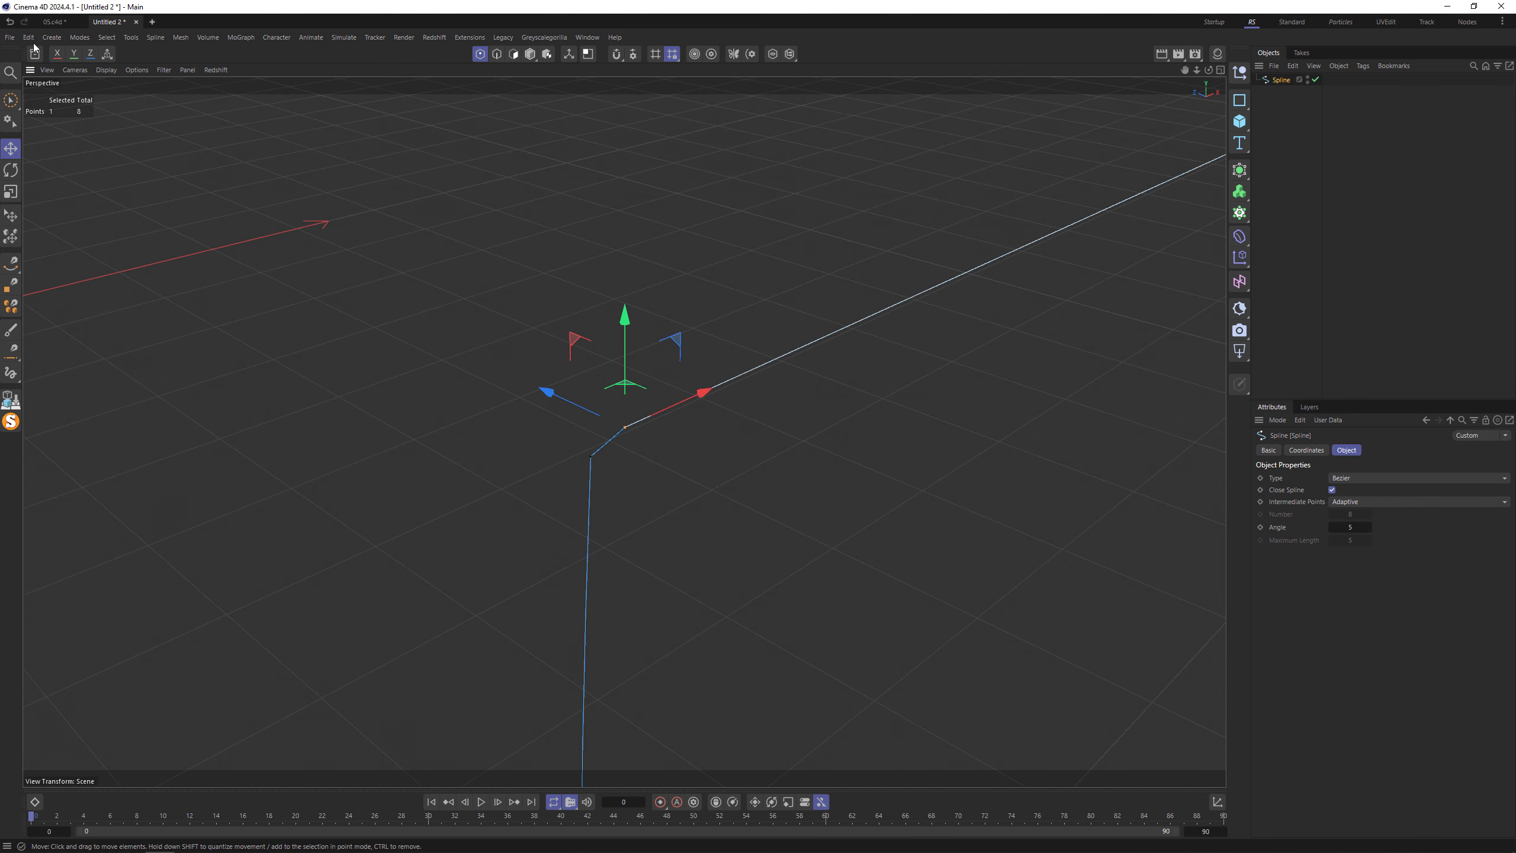
left_click(136, 21)
left_click(762, 478)
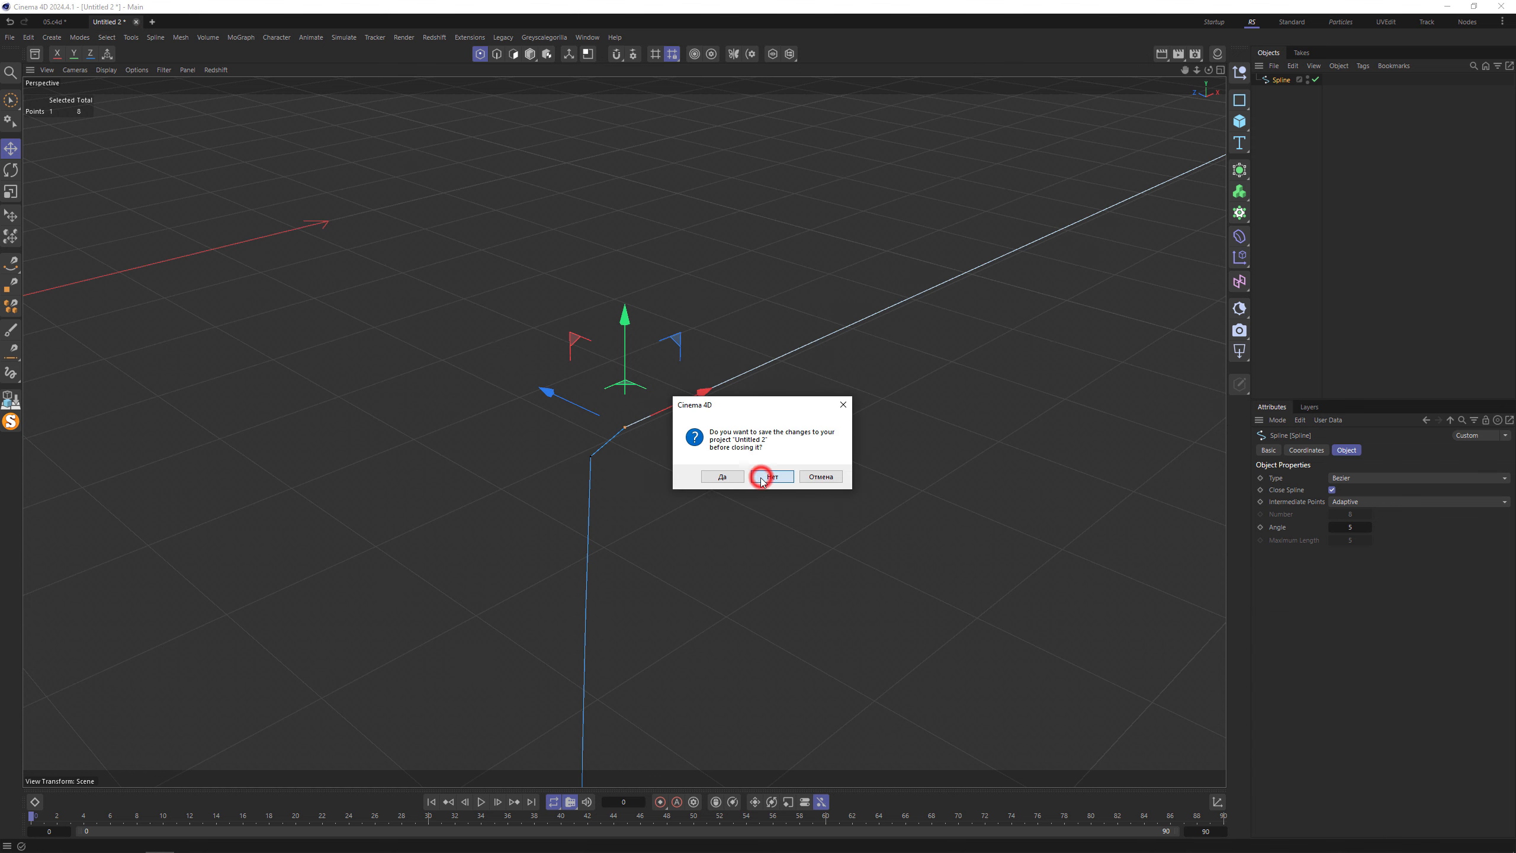
- Try to move the two adjacent points at the Semi Front.1 spline's upper inner corner together, then undo
scroll(672, 334, "up", 5)
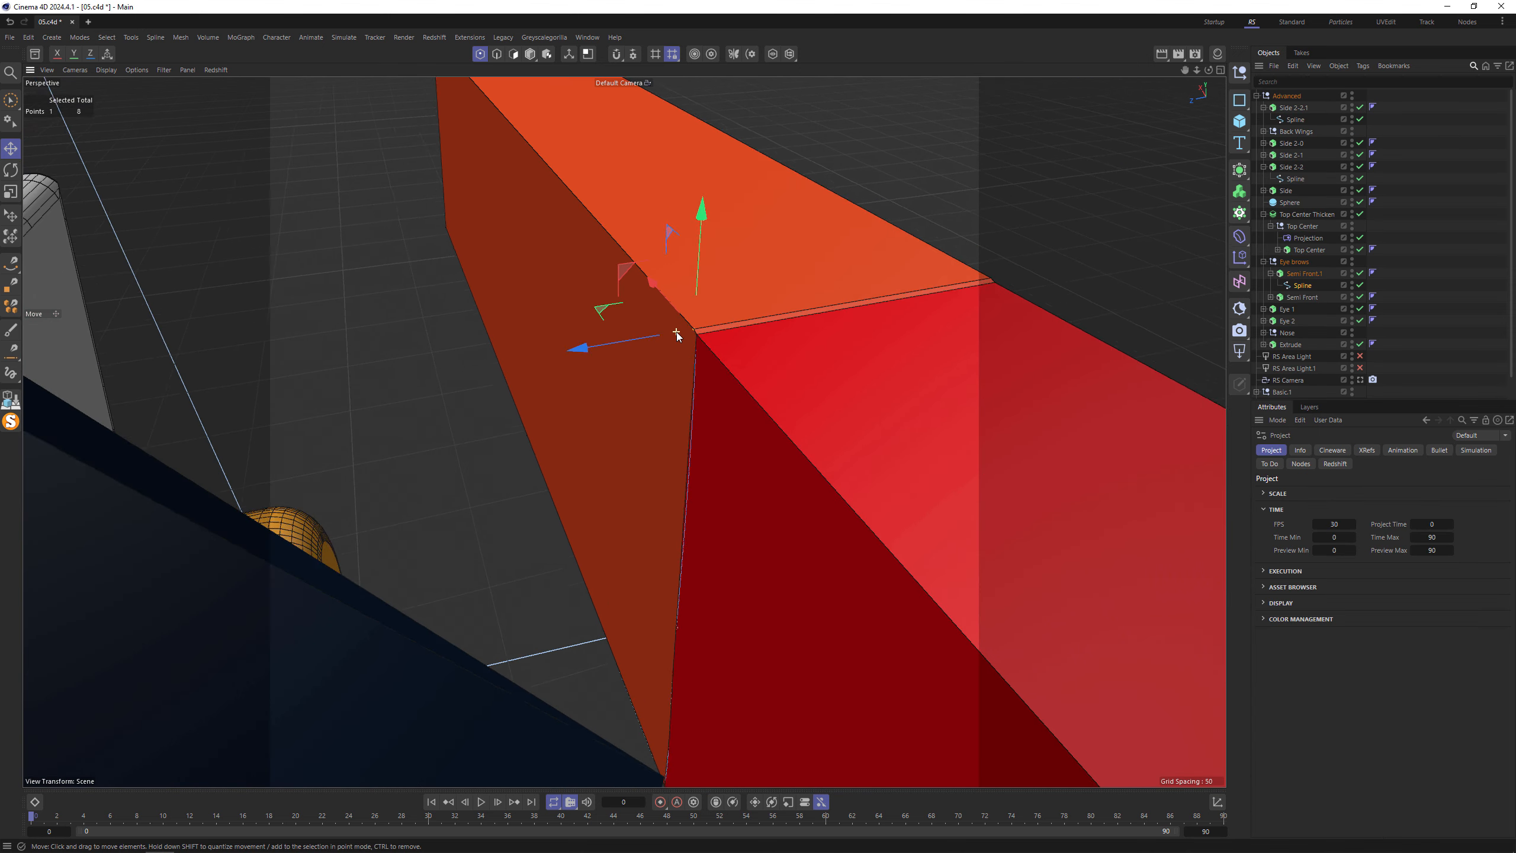
scroll(676, 334, "up", 3)
left_click(716, 340, "shift")
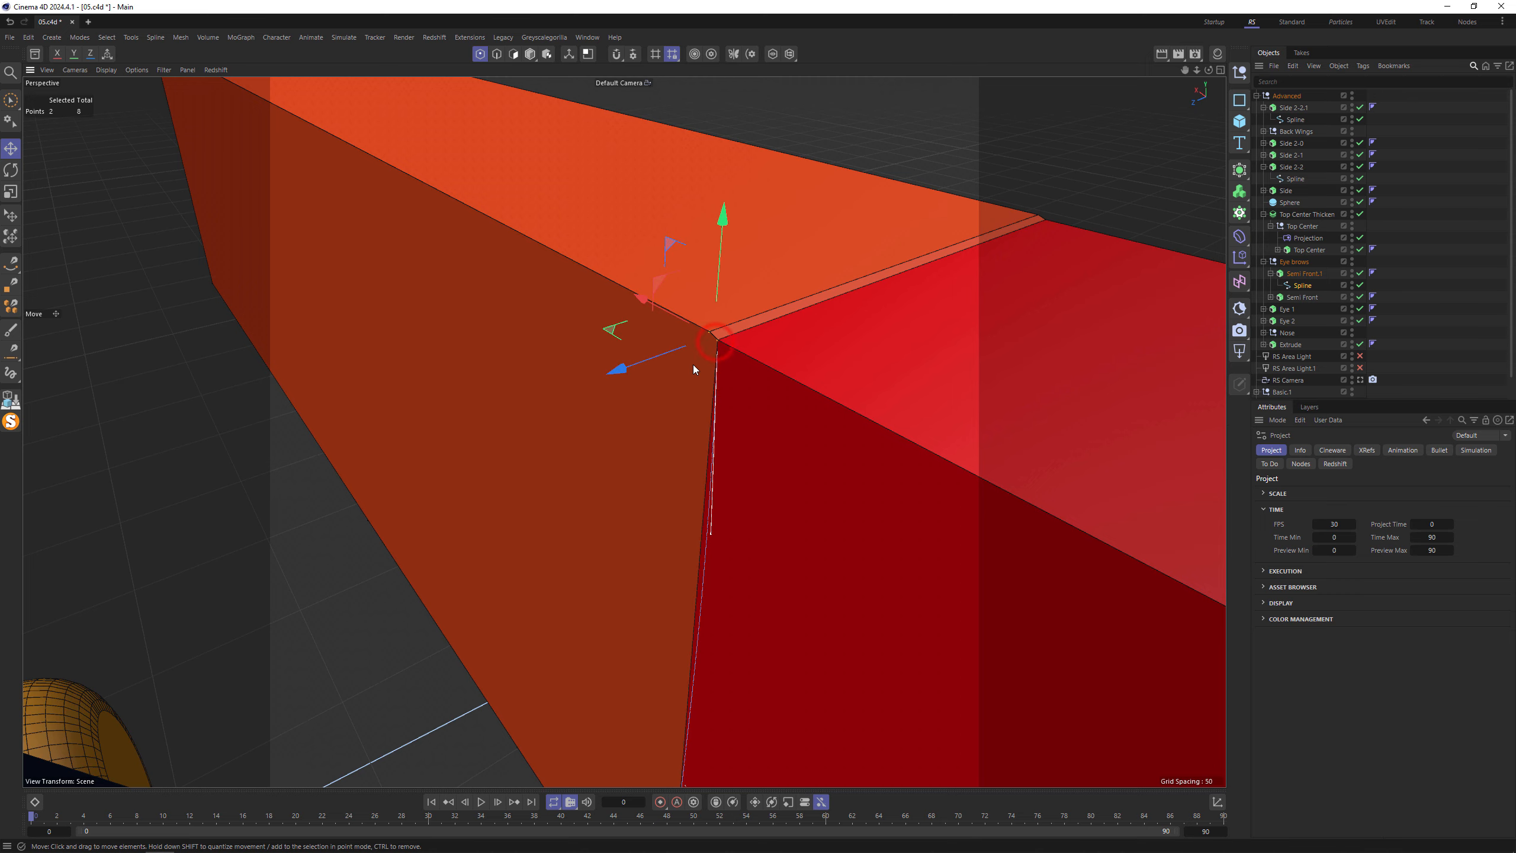
scroll(688, 378, "down", 5)
left_click_drag(676, 384, 480, 451)
key("ctrl+z")
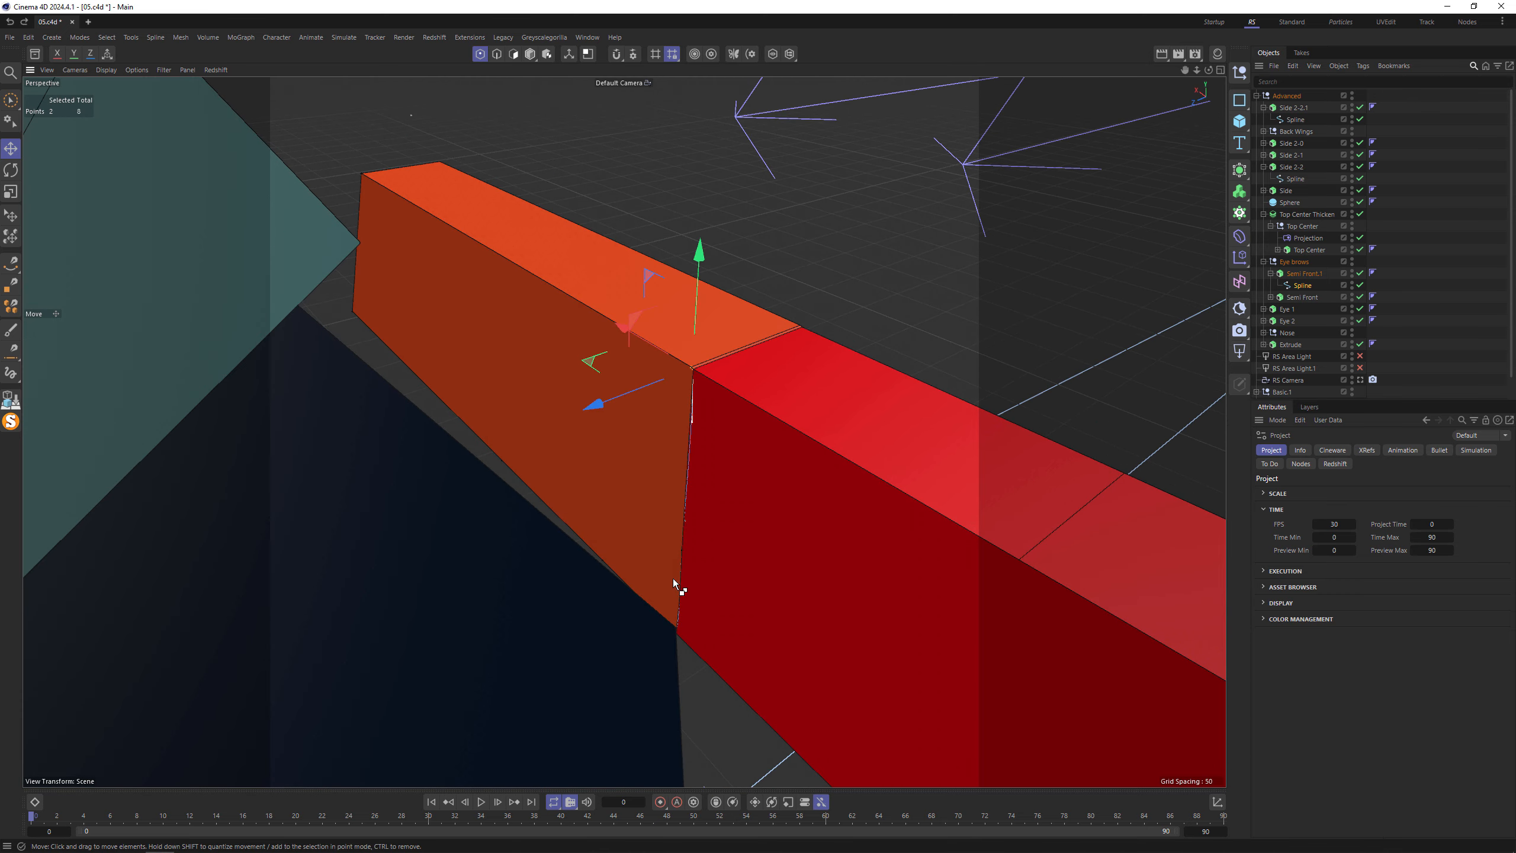
- In the Front view, disable the Semi Front.1 and Semi Front extrudes to work on their bare splines
left_click(689, 558)
key("F5")
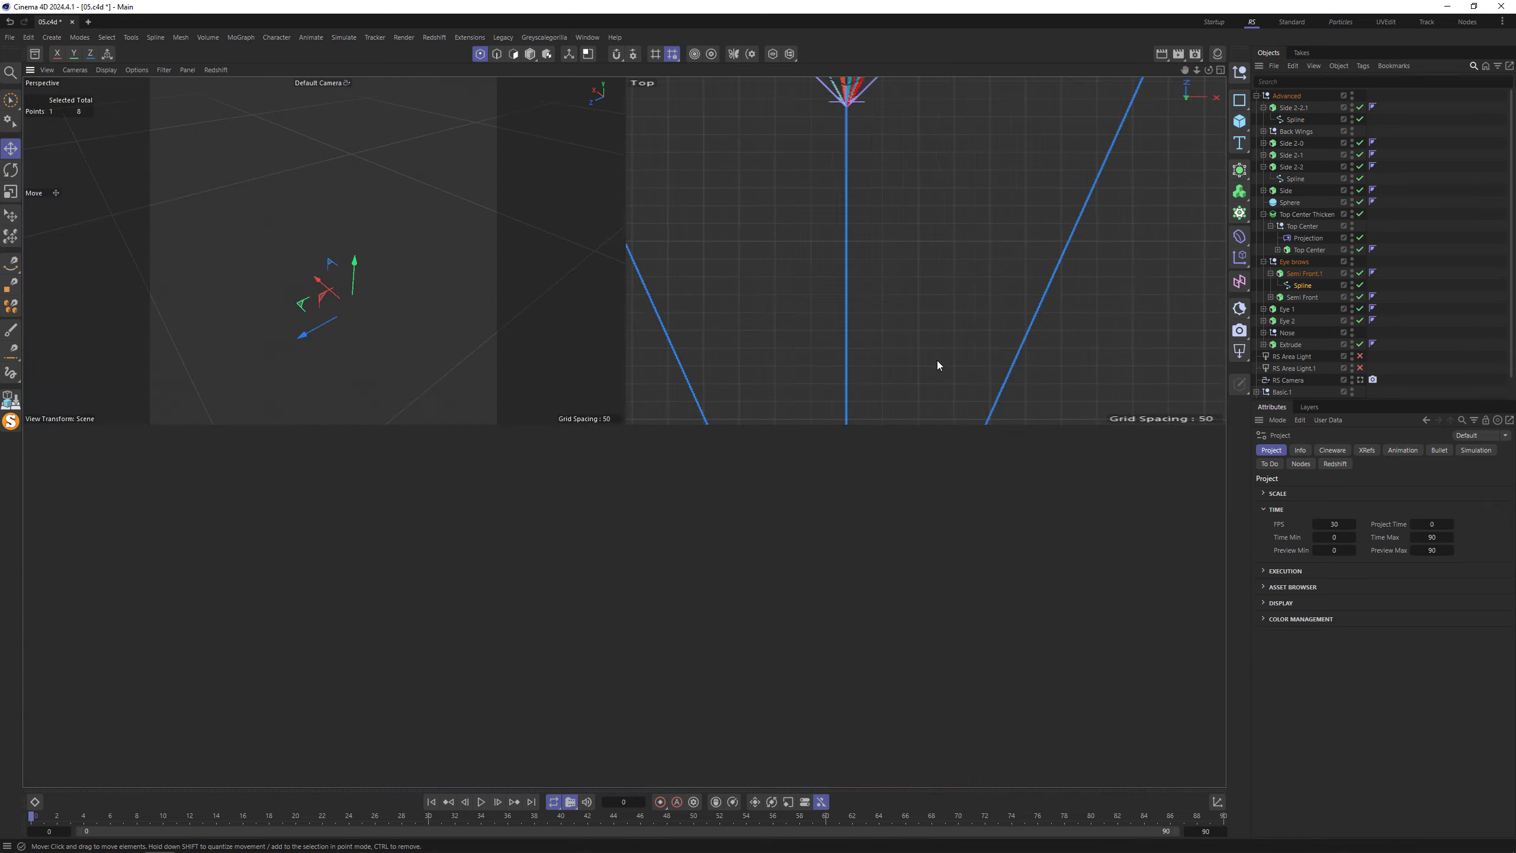
middle_click(865, 503)
scroll(795, 424, "down", 9)
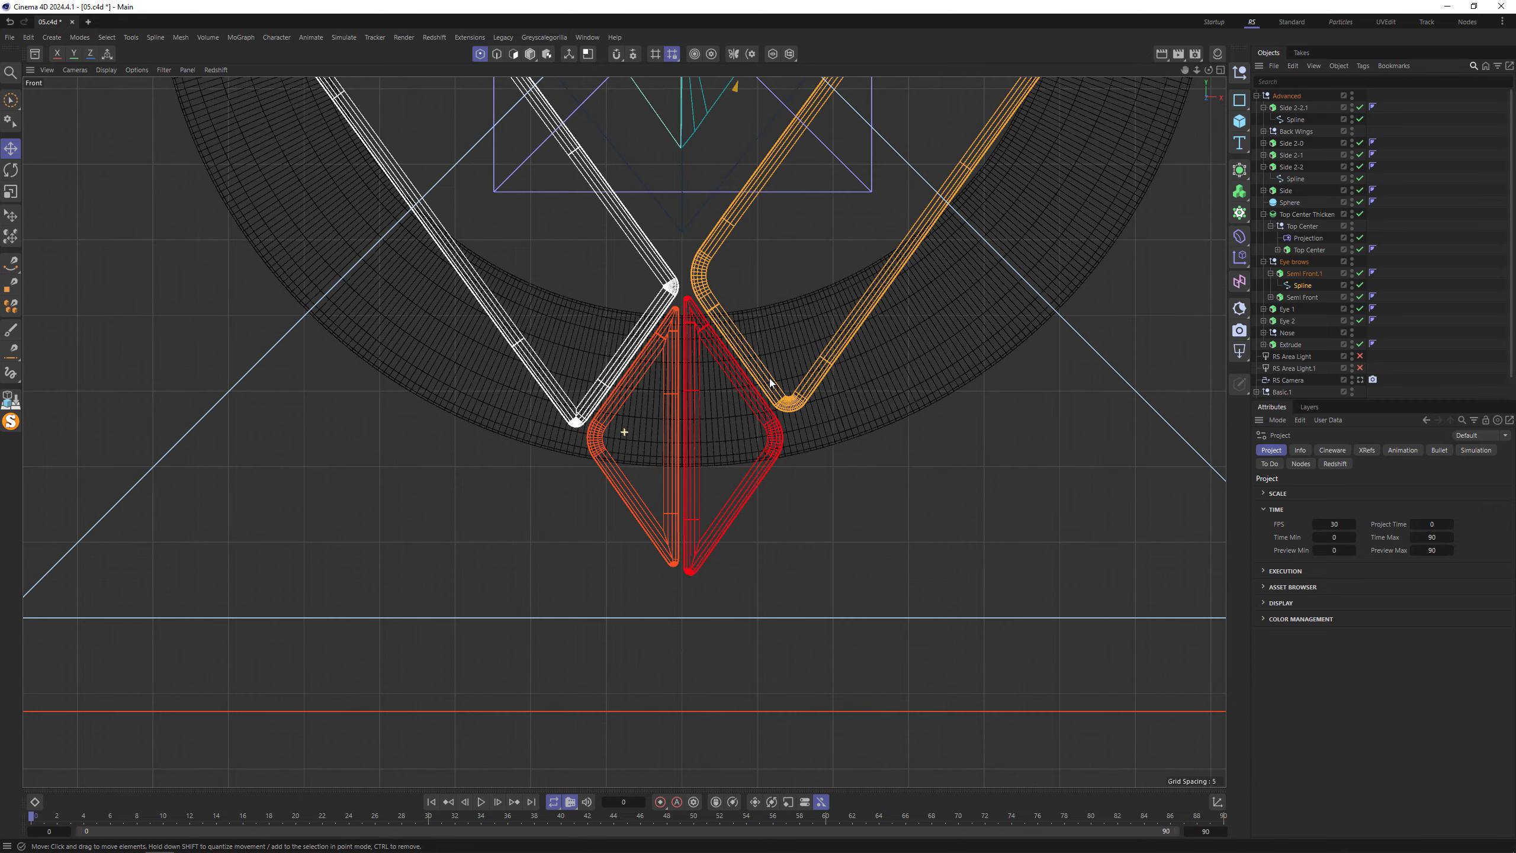
middle_click_drag(762, 175, 757, 421, "alt")
mouse_move(776, 360)
middle_mouse_down("alt")
mouse_move(767, 577)
mouse_move(782, 575)
mouse_move(784, 605)
middle_mouse_up("alt")
scroll(623, 413, "up", 11)
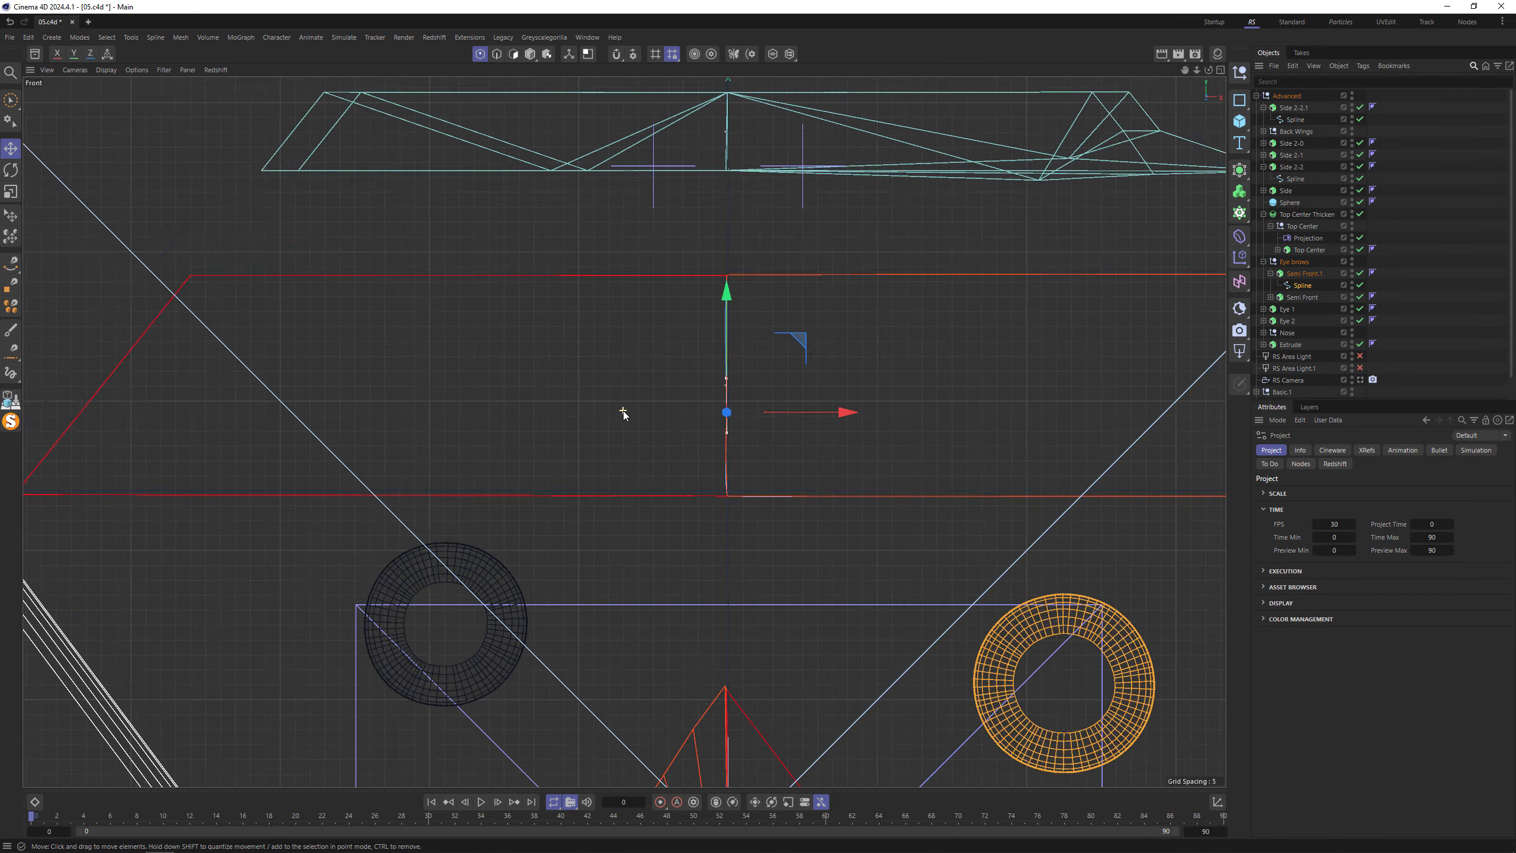
left_click(1360, 273)
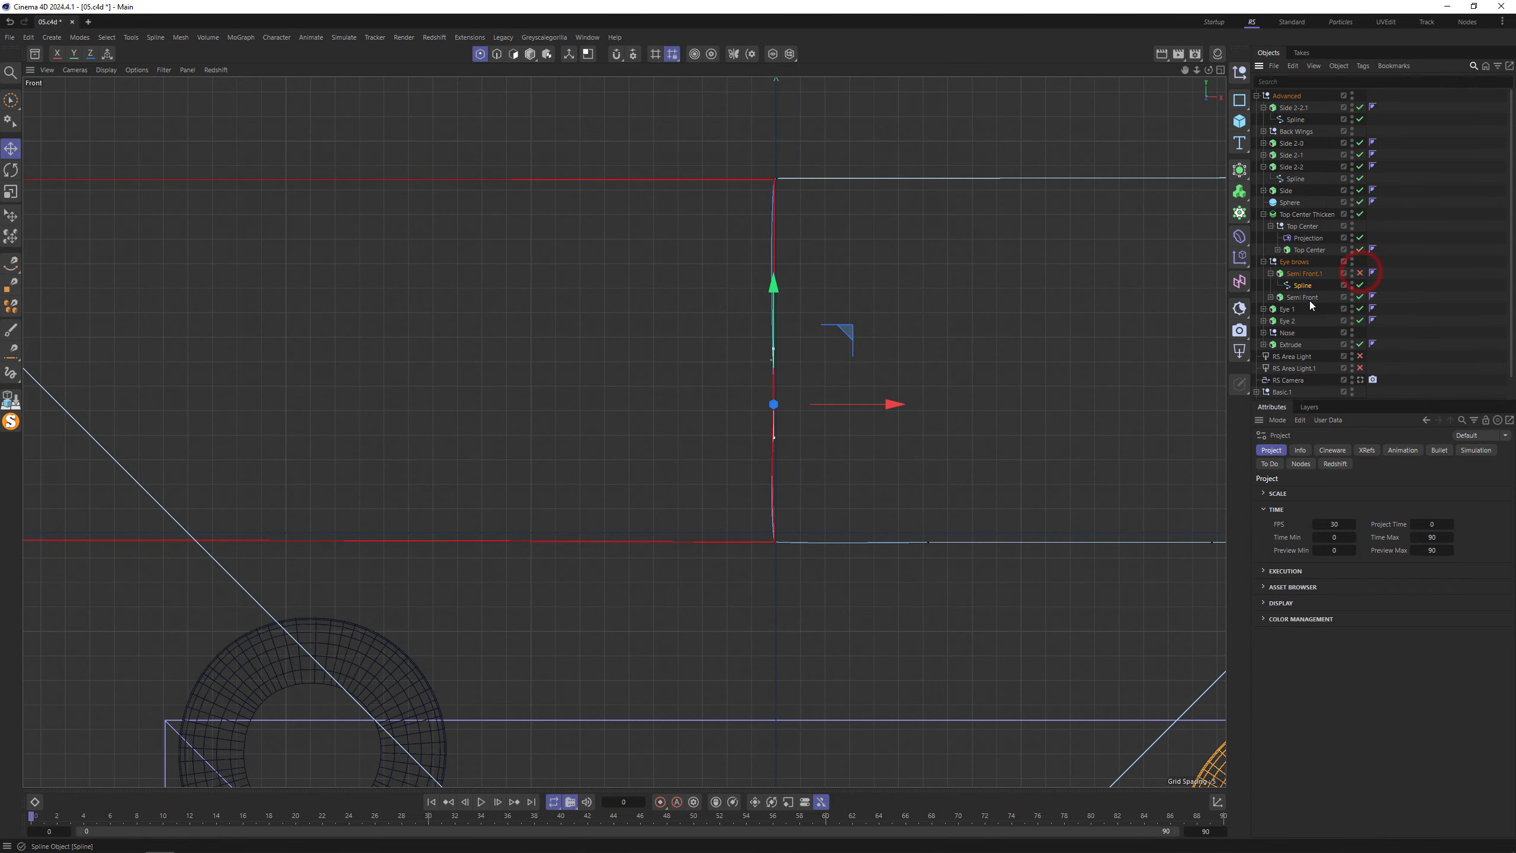
left_click(1272, 297)
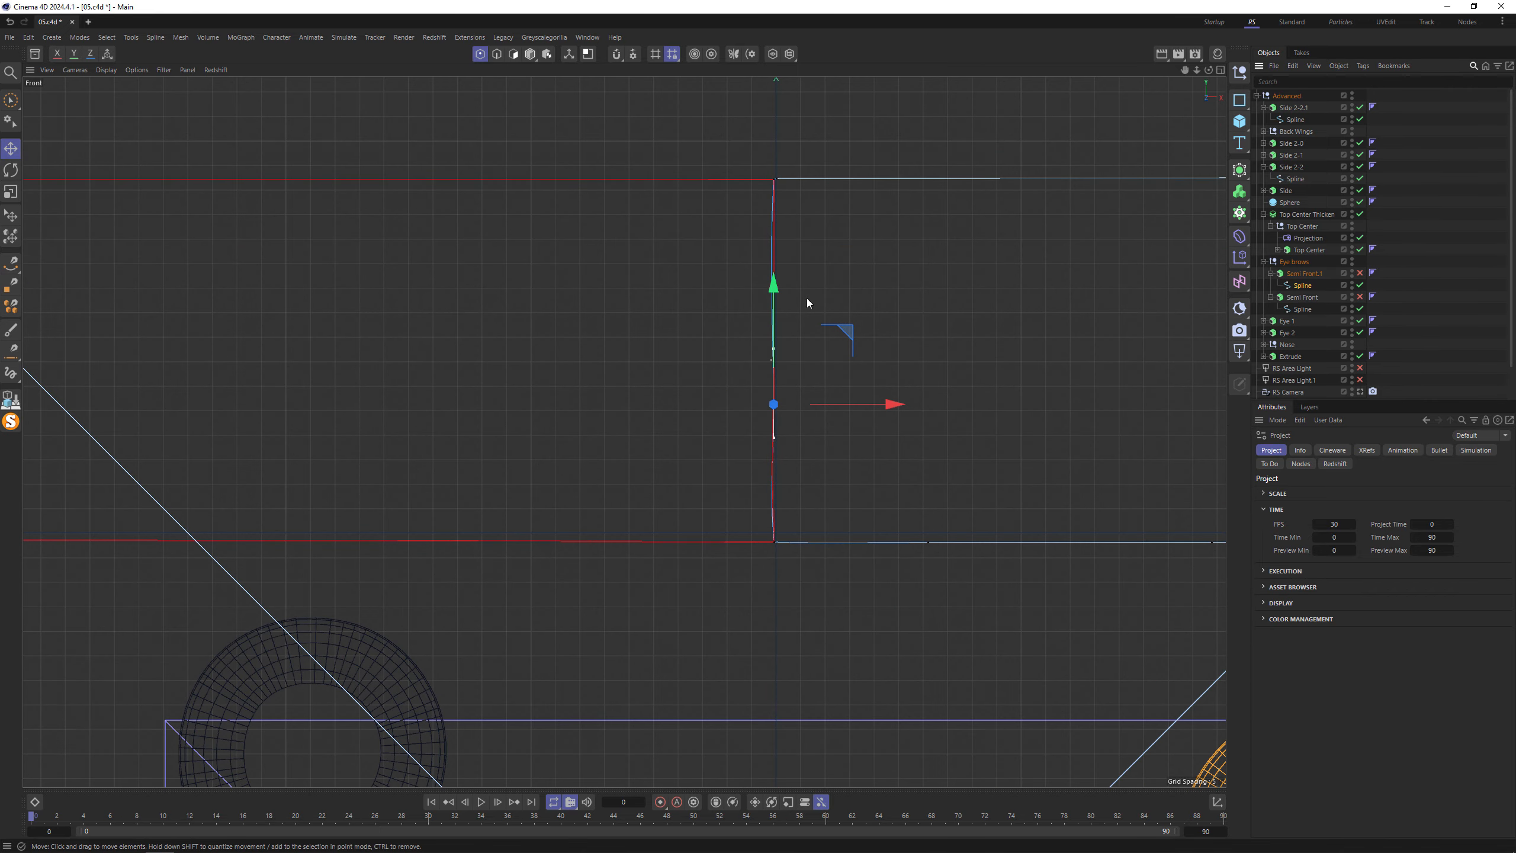
- Delete the extra point beside the Semi Front.1 spline's upper inner corner and the intermediate point on its inner edge
scroll(784, 196, "up", 4)
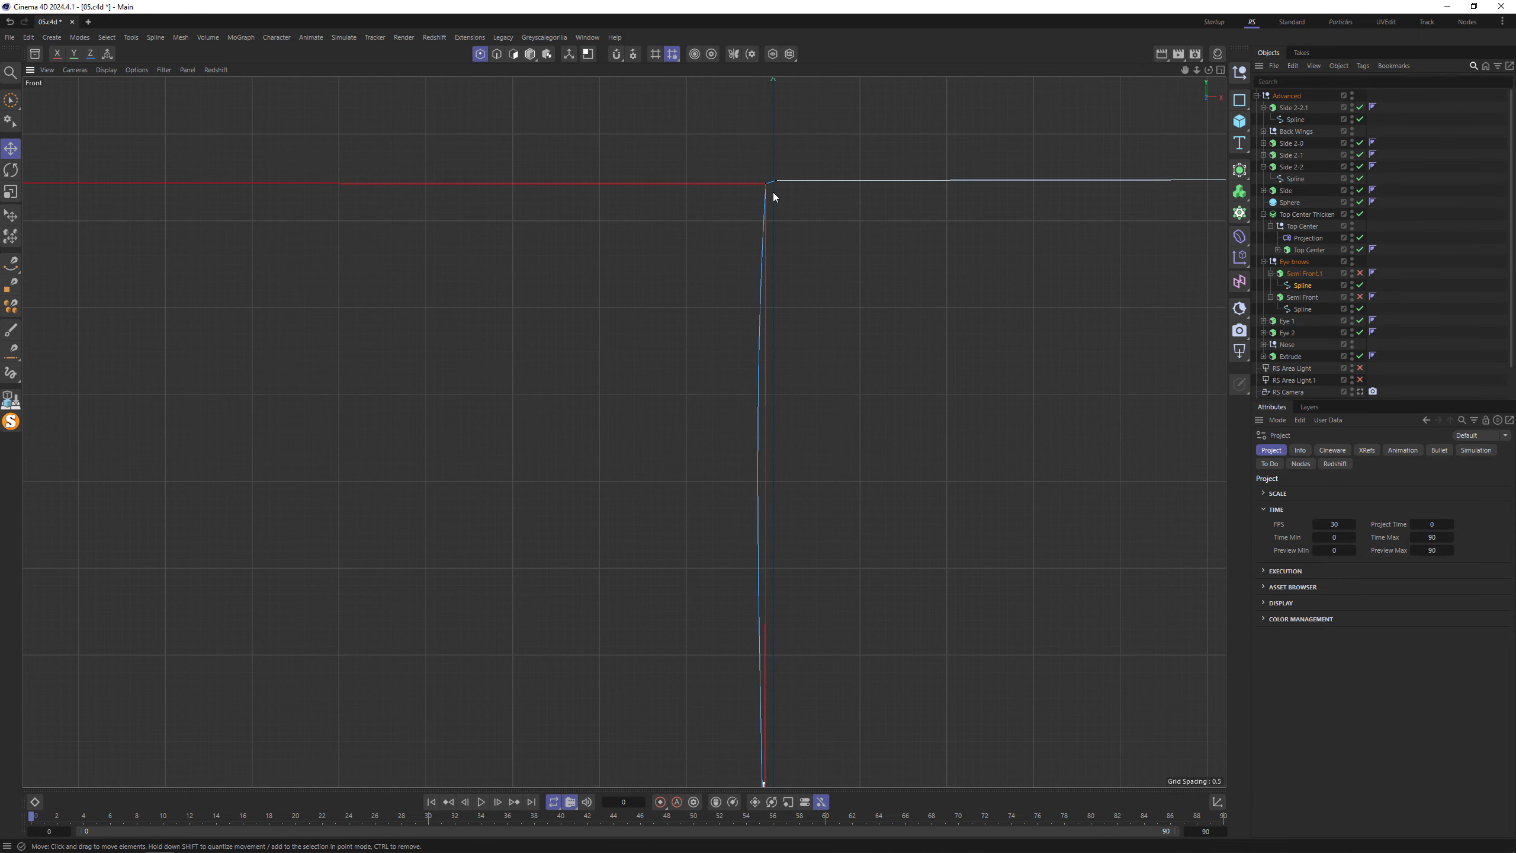
scroll(773, 197, "down", 1)
left_click(769, 191)
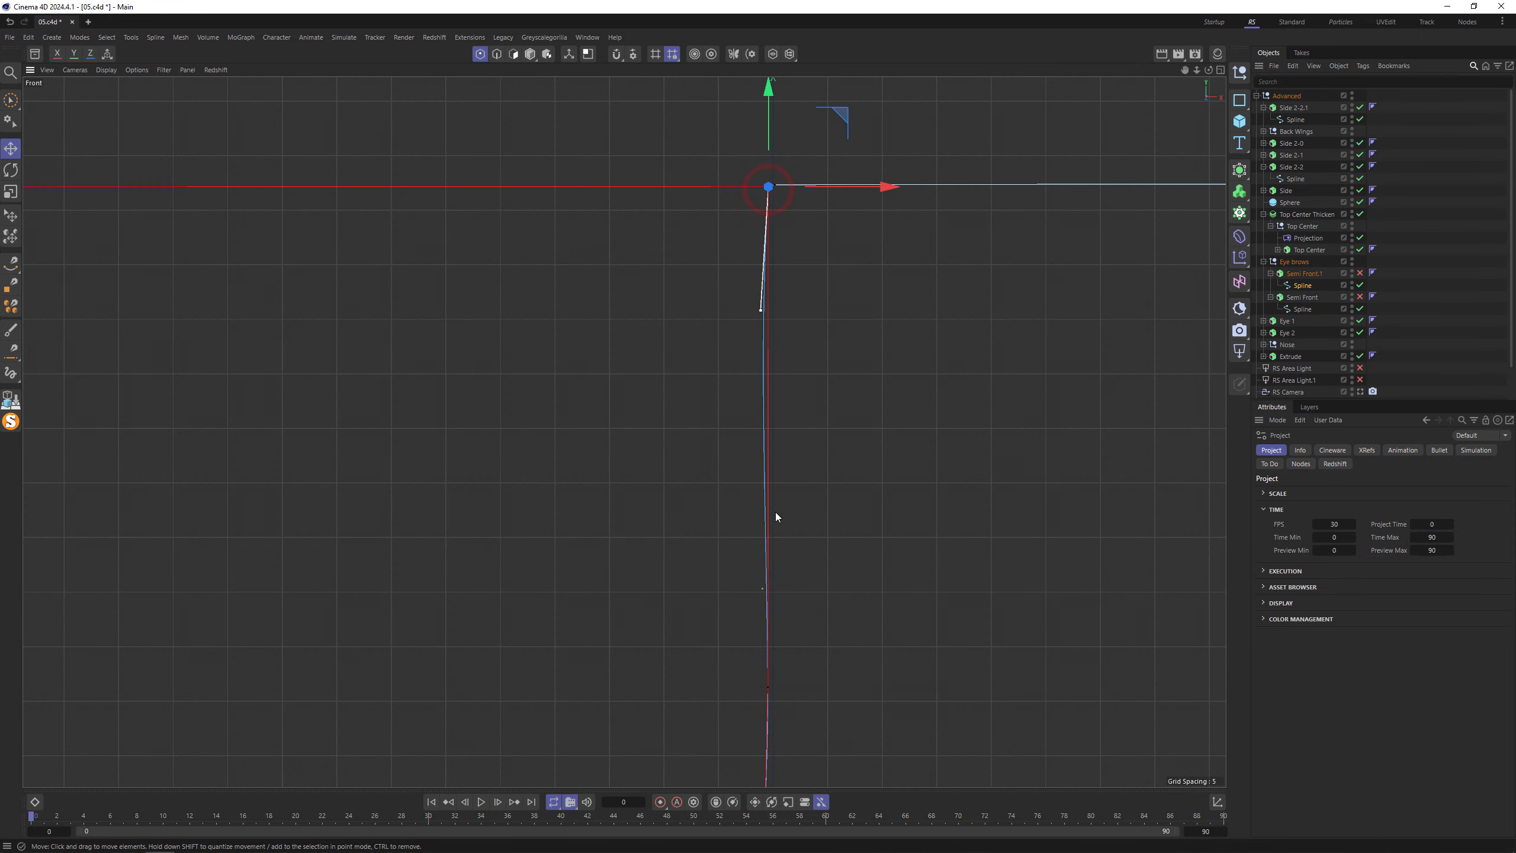
key("Delete")
left_click(768, 686)
key("Delete")
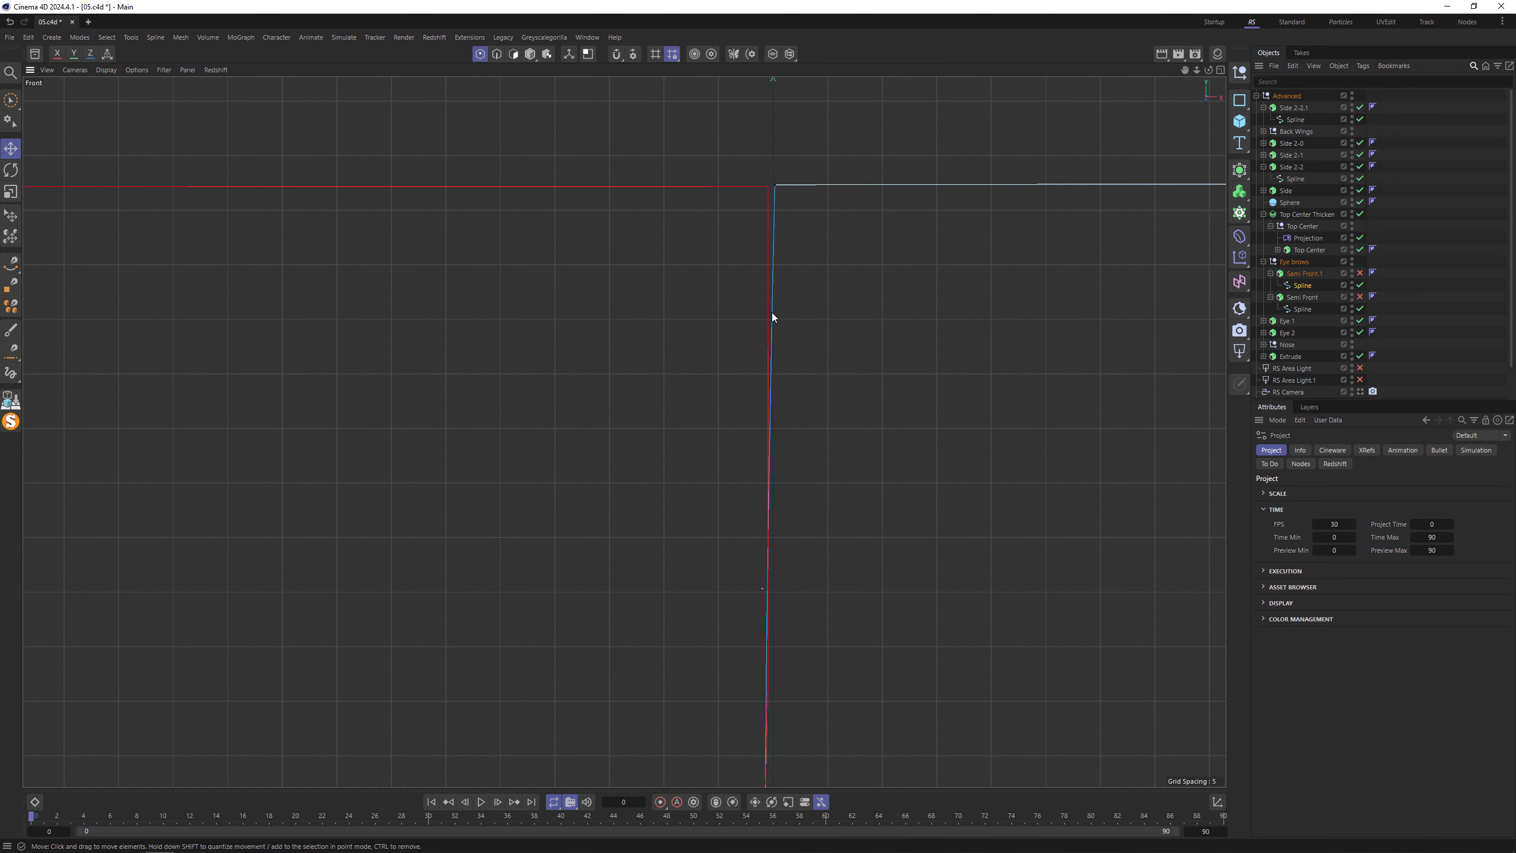
- Align the Semi Front.1 spline's two inner corner points vertically by setting their X size to 0
left_click(774, 190)
scroll(852, 570, "down", 3)
middle_click_drag(851, 575, 784, 286, "alt")
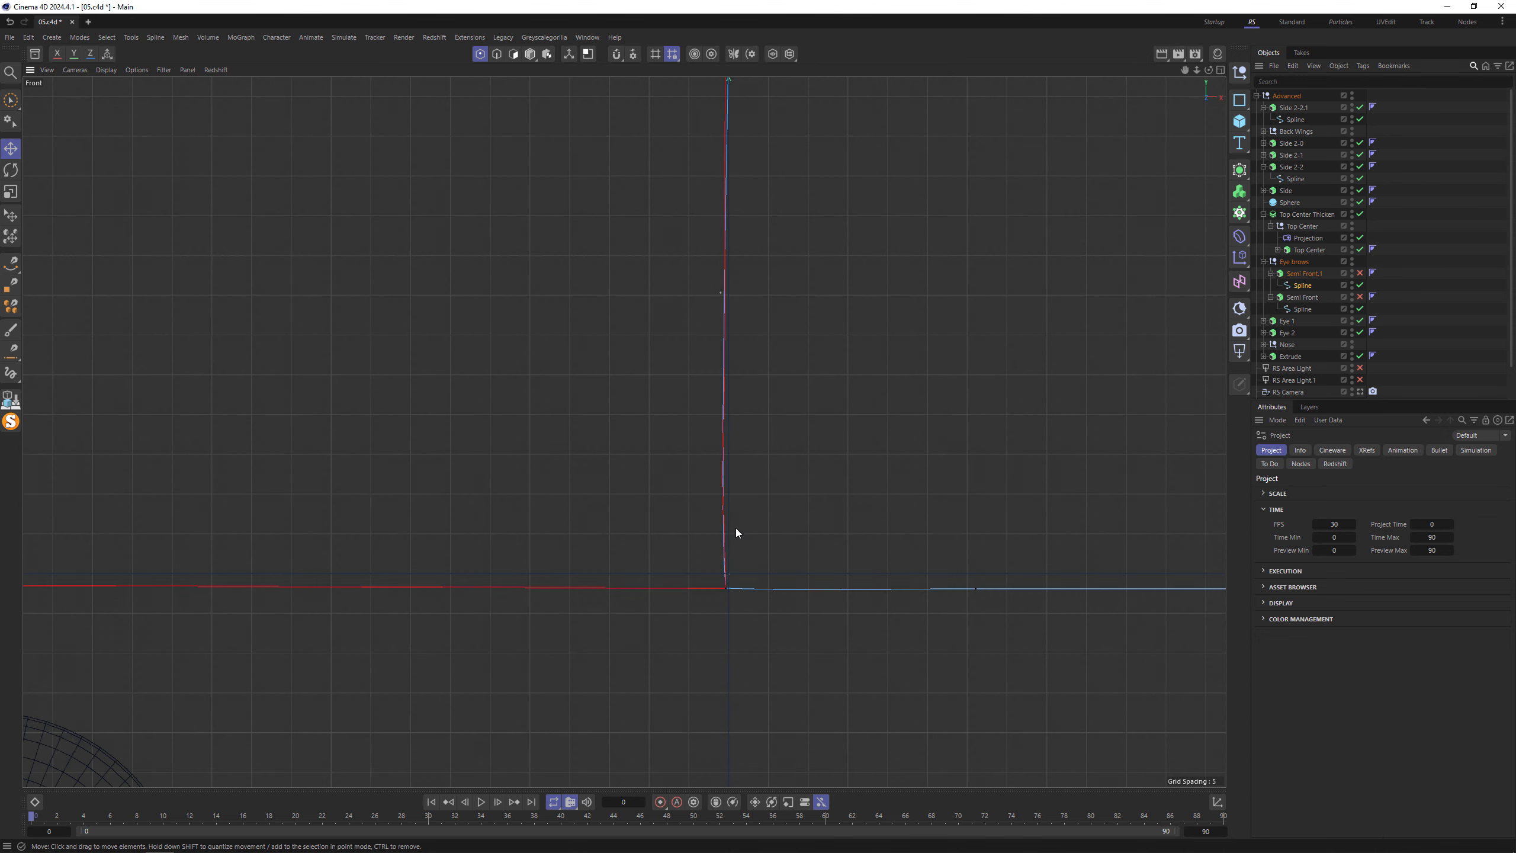
left_click(727, 589)
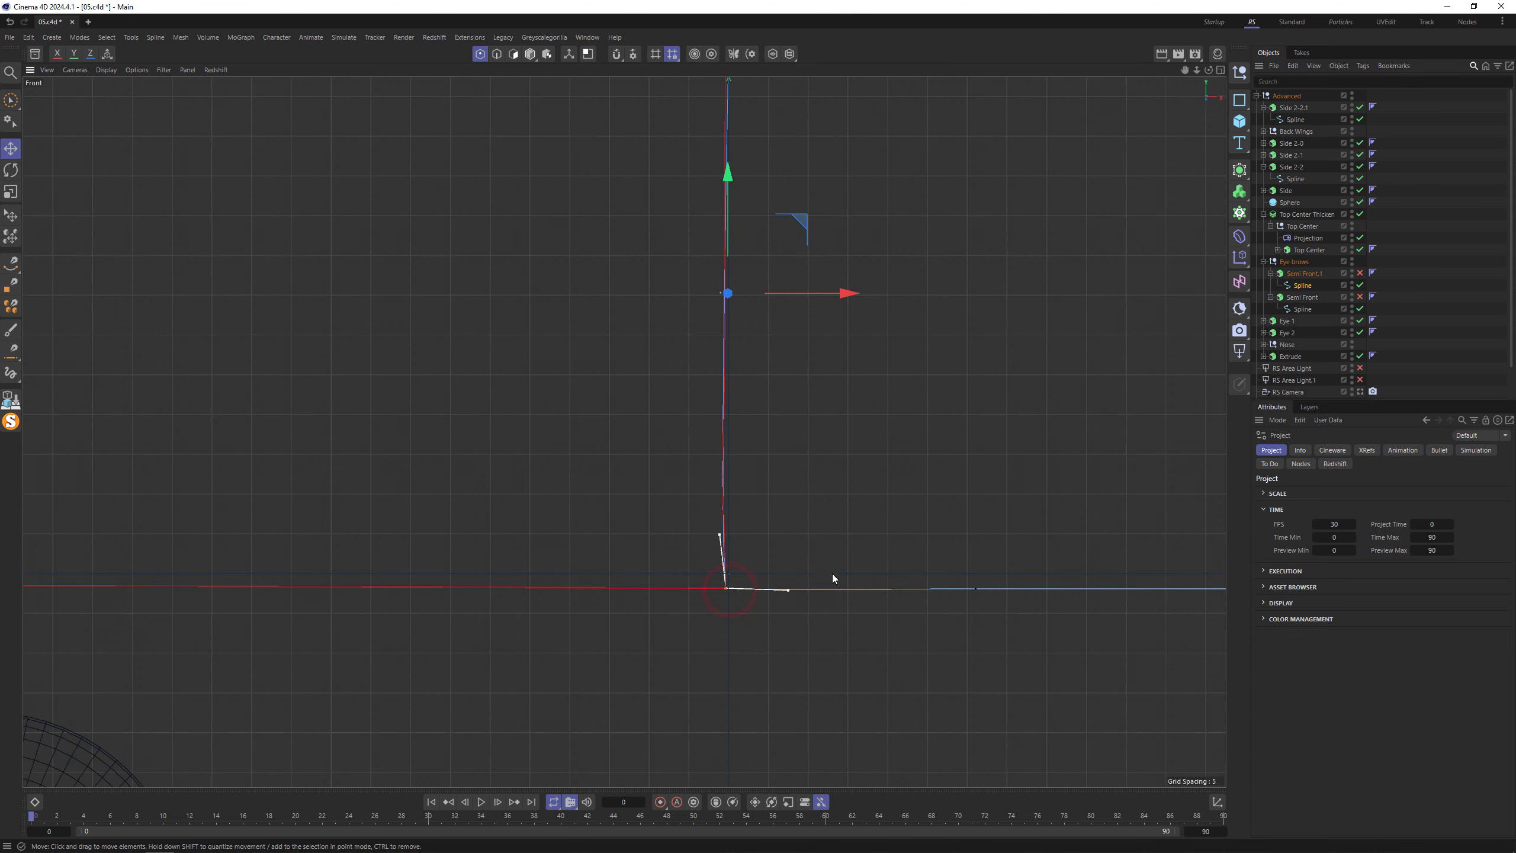
left_click(1217, 802)
left_click(1491, 804)
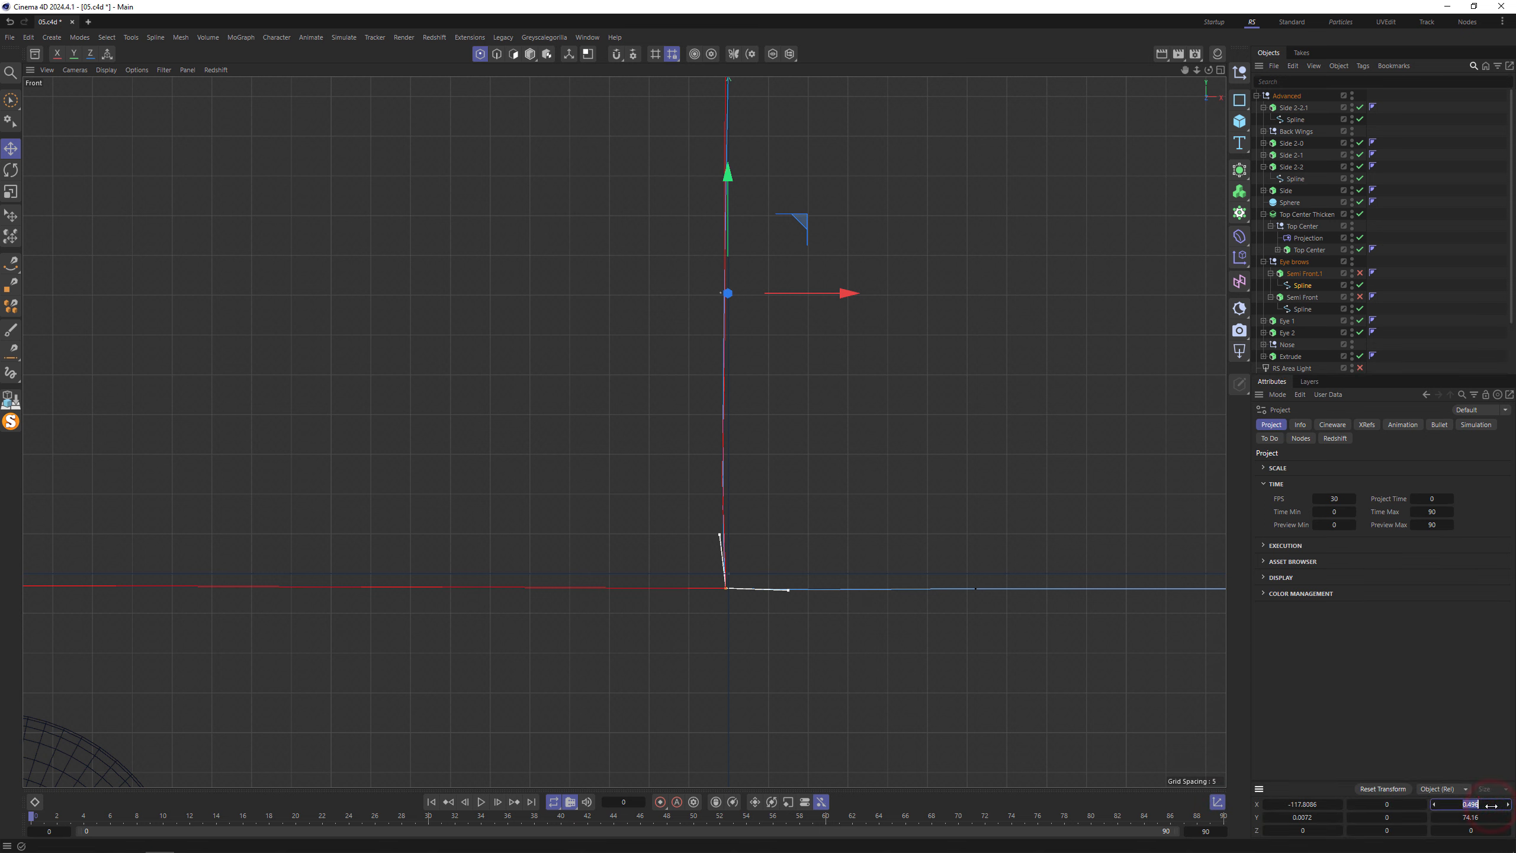
type("0")
key("Return")
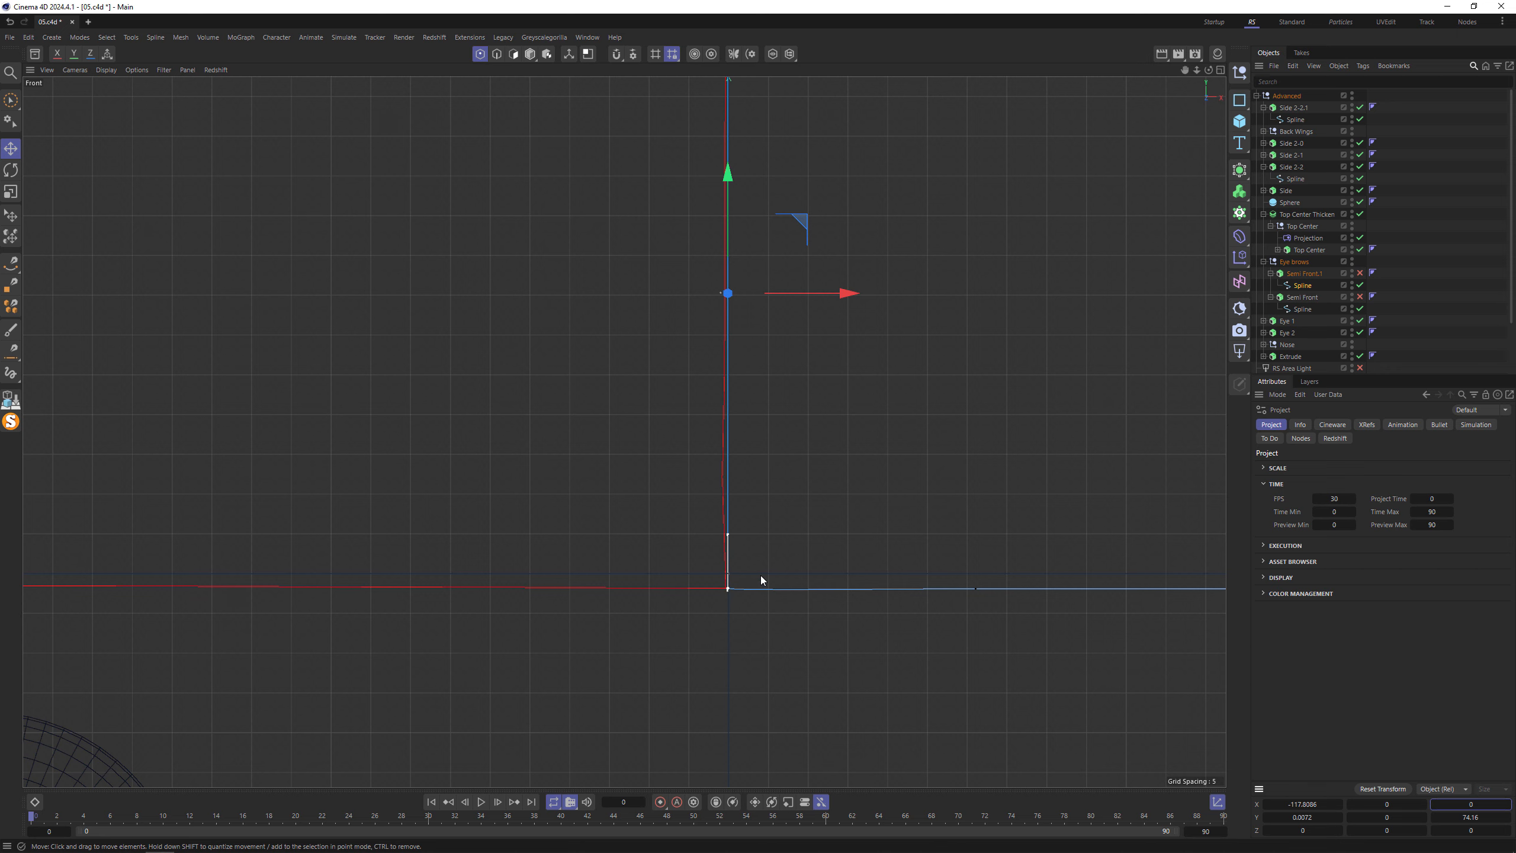
- Delete the two extra intermediate points from the lower edge of the Semi Front.1 spline
scroll(916, 524, "down", 2)
left_click(954, 565)
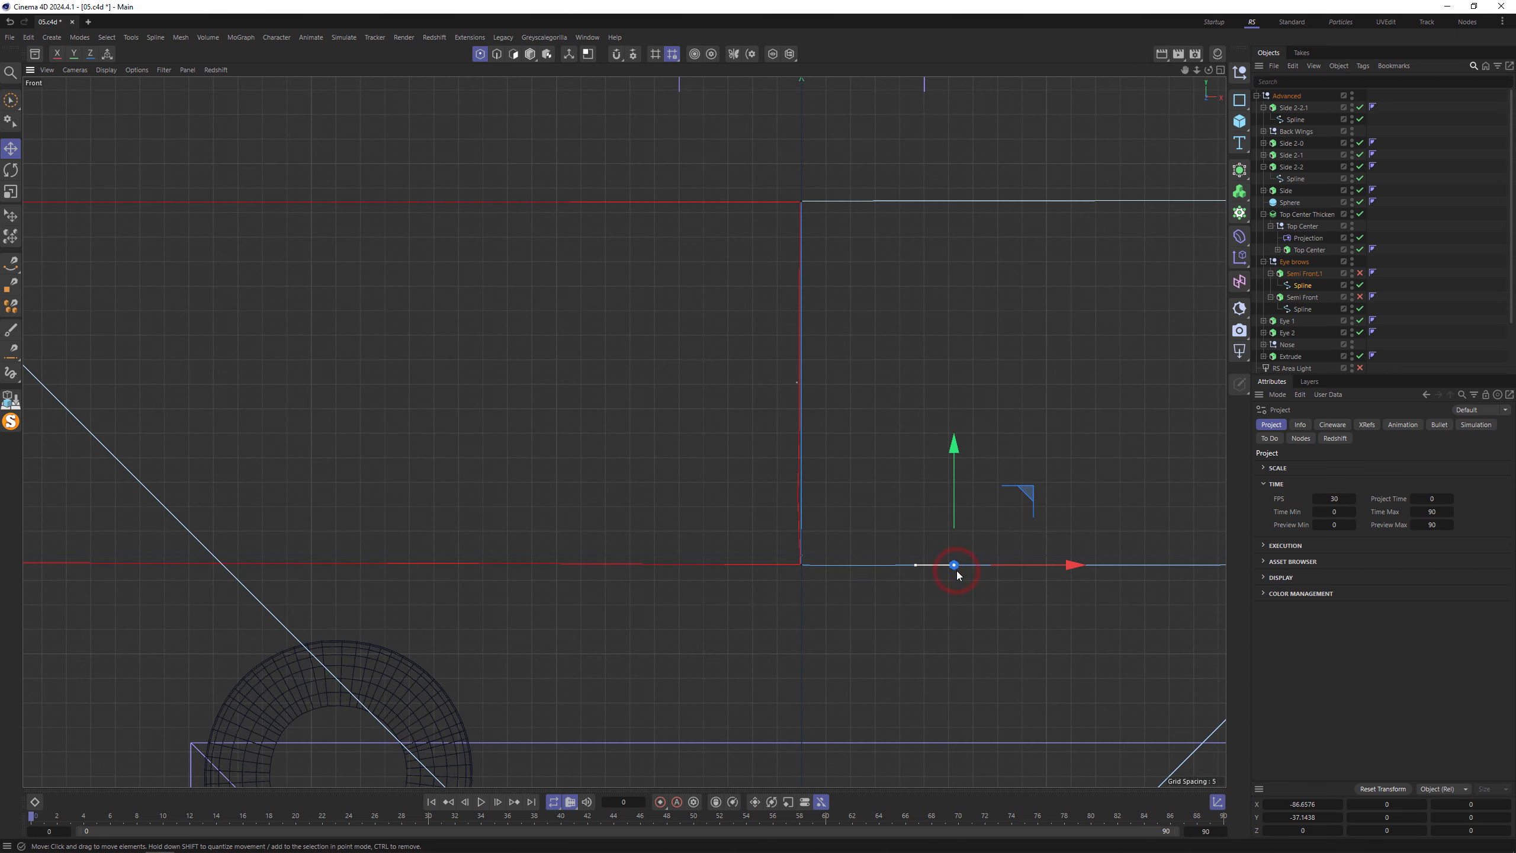
key("Delete")
middle_click_drag(1062, 475, 542, 446, "alt")
left_click(718, 534)
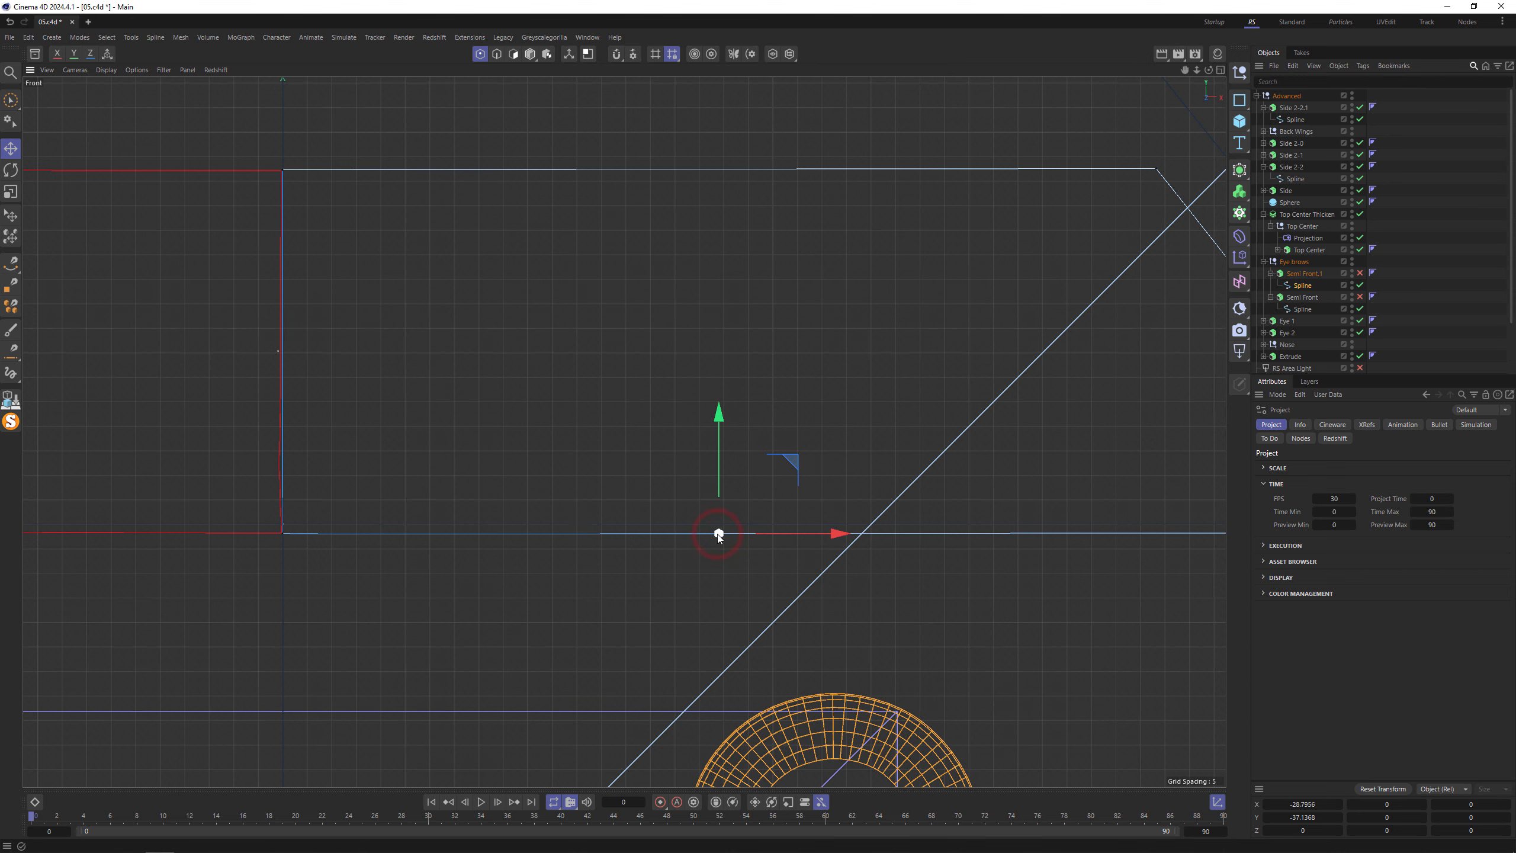
key("Delete")
- Delete the extra intermediate points on the inner, upper and lower edges of the Semi Front extrude's spline
middle_click_drag(1013, 467, 878, 591, "alt")
middle_click_drag(546, 333, 1336, 303, "alt")
left_click(1303, 309)
left_click(877, 464)
key("Delete")
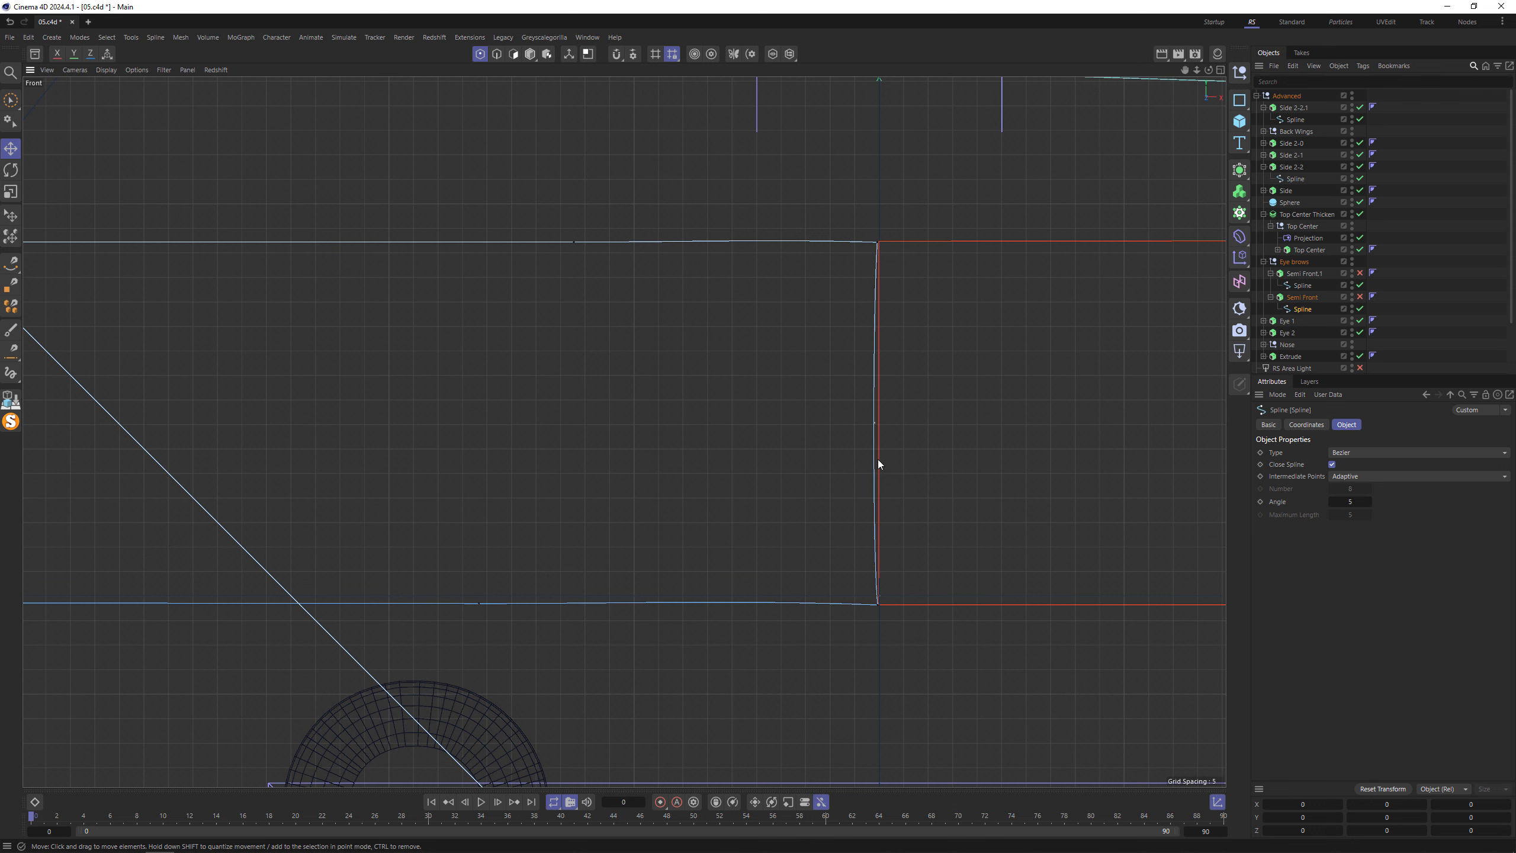
left_click(574, 241)
key("Delete")
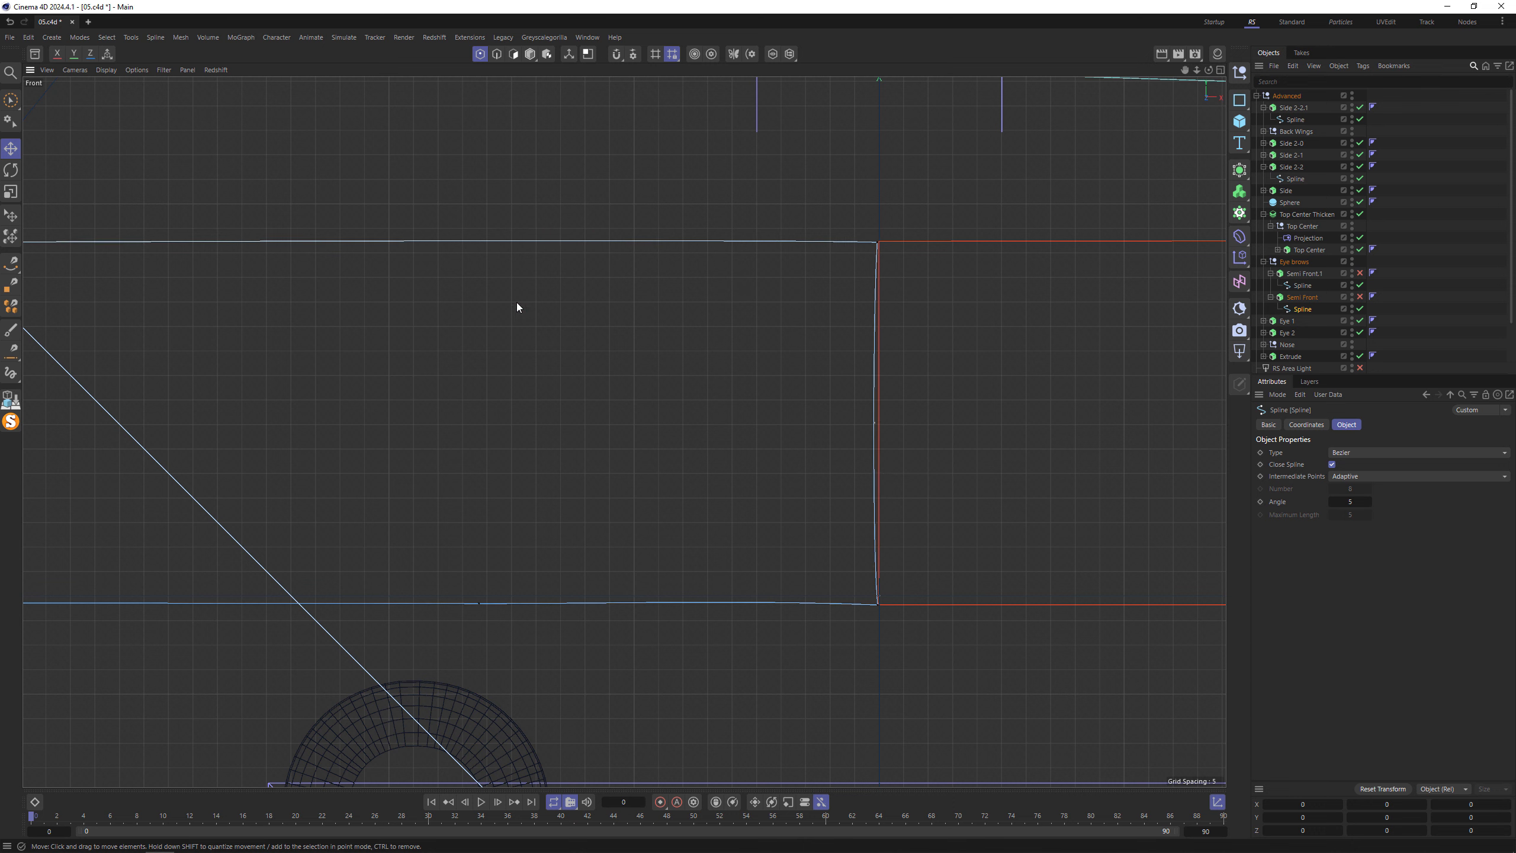
left_click(480, 603)
key("Delete")
- Align the Semi Front spline's two inner corner points vertically with an X size of 0 and shift them slightly away from the neighbouring eyebrow
left_click(876, 244)
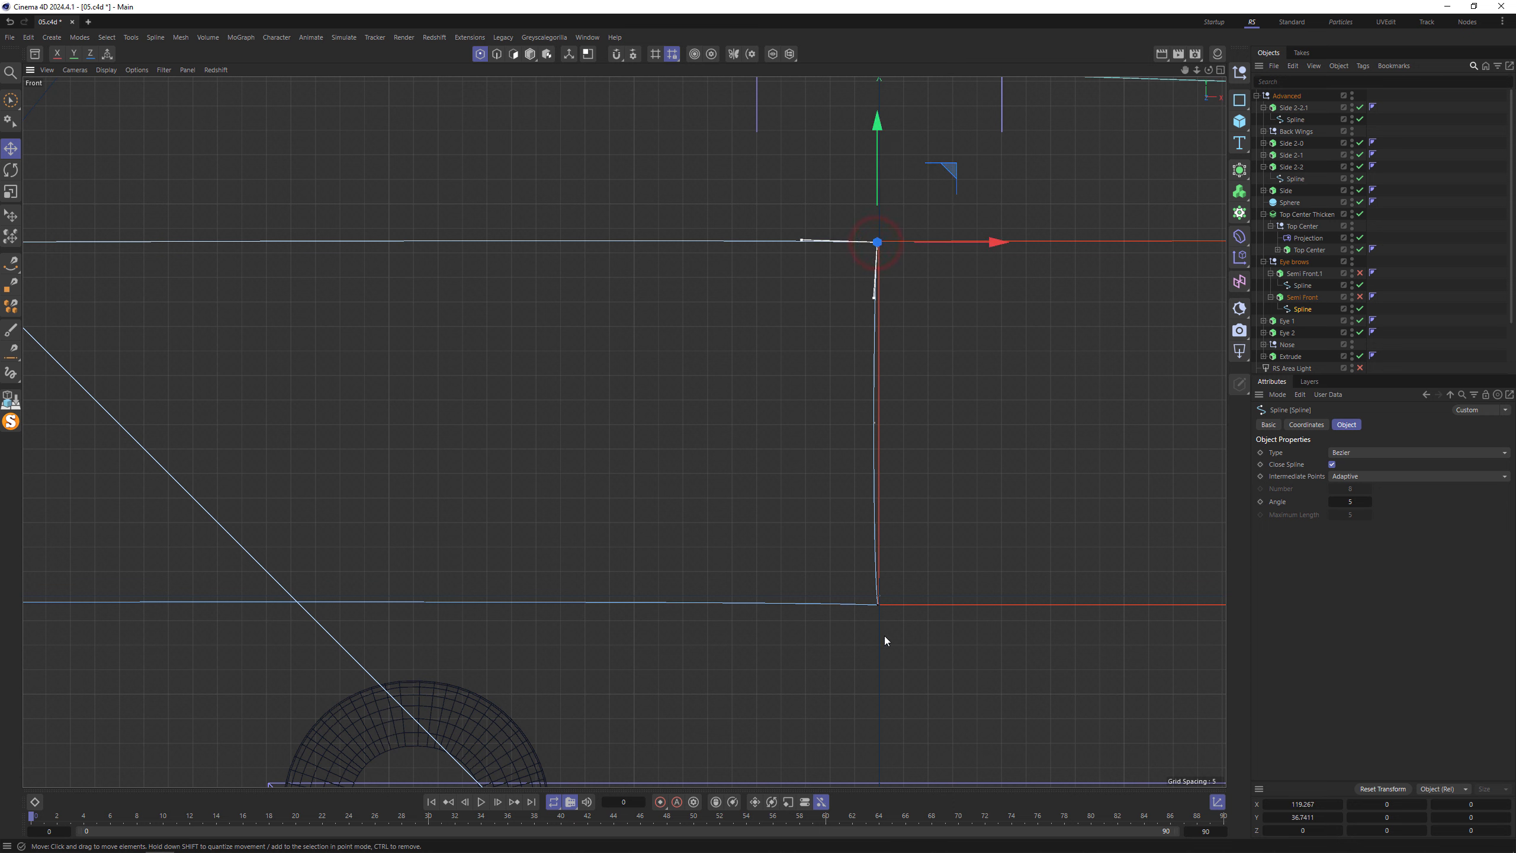
left_click(877, 600, "shift")
left_click(1470, 804)
type("089")
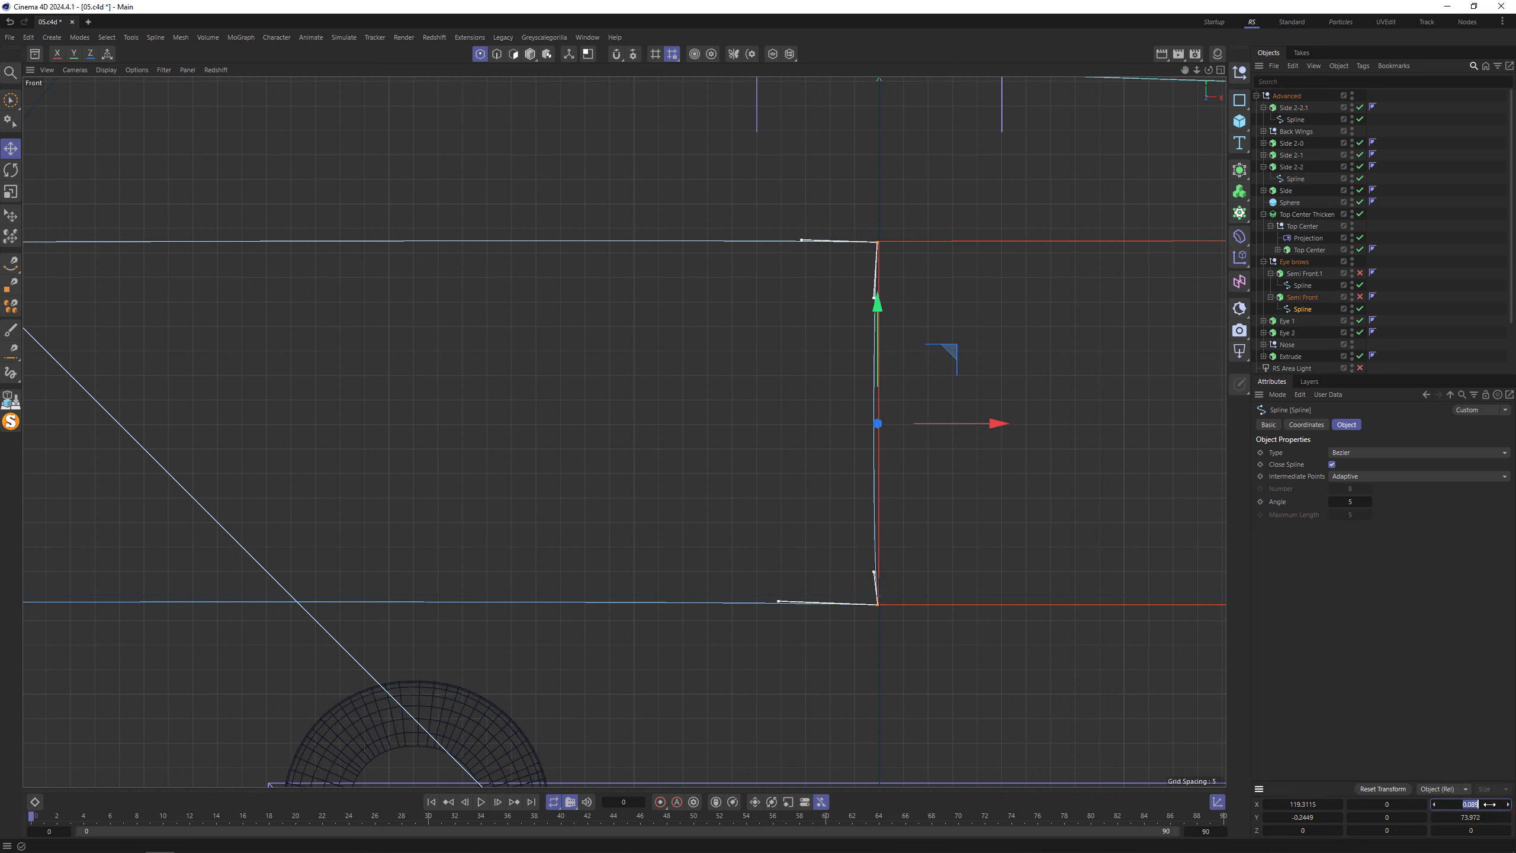
key("Return")
left_click_drag(938, 424, 933, 421)
- Level the two upper corner points of the Semi Front spline by setting their Y size to 0
middle_click_drag(379, 335, 623, 399, "alt")
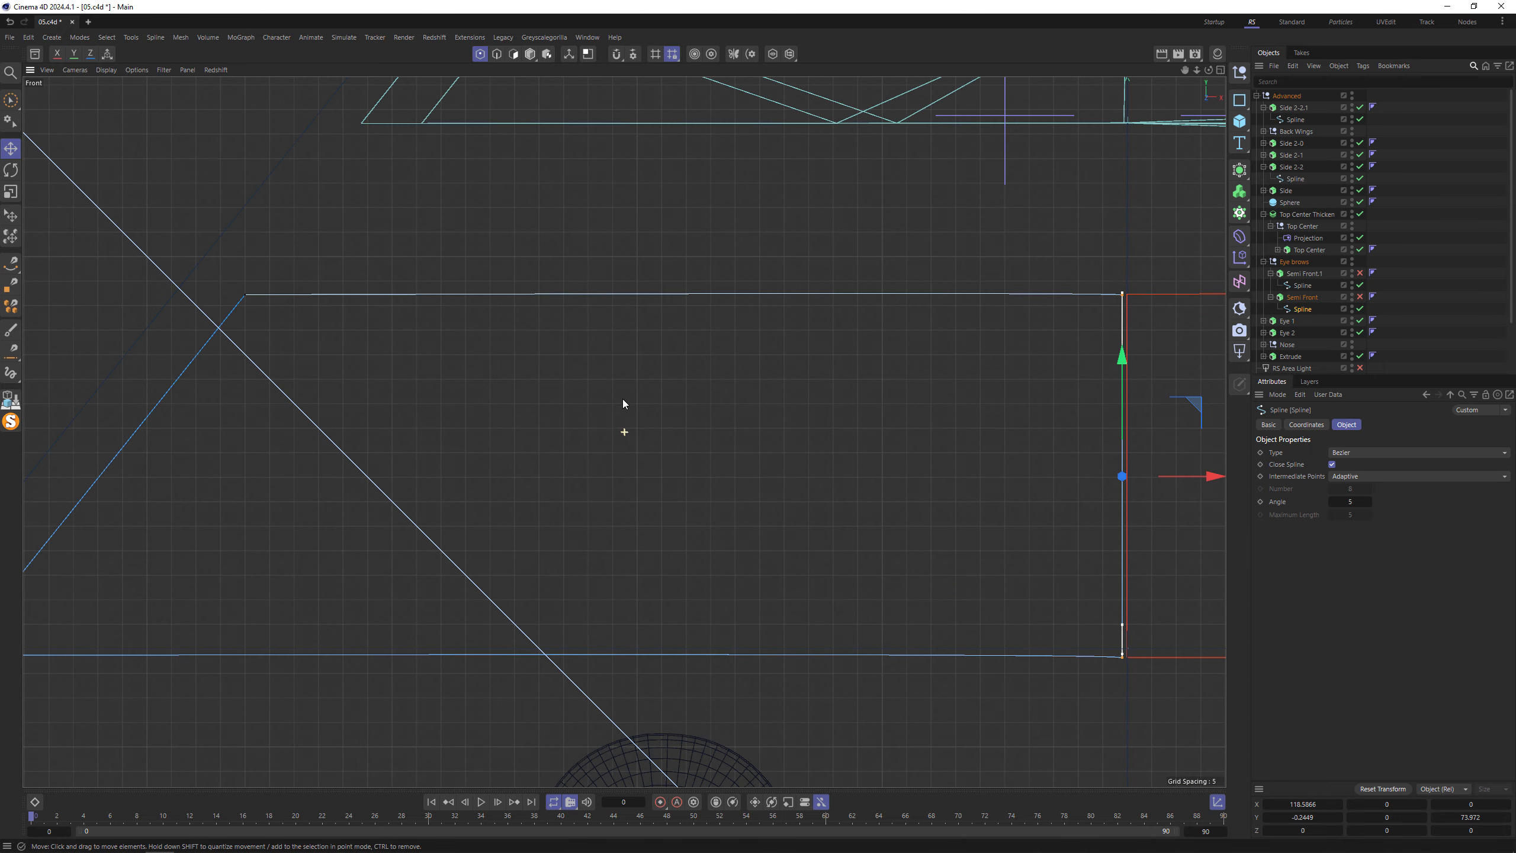
left_click(246, 295)
left_click(1121, 295, "shift")
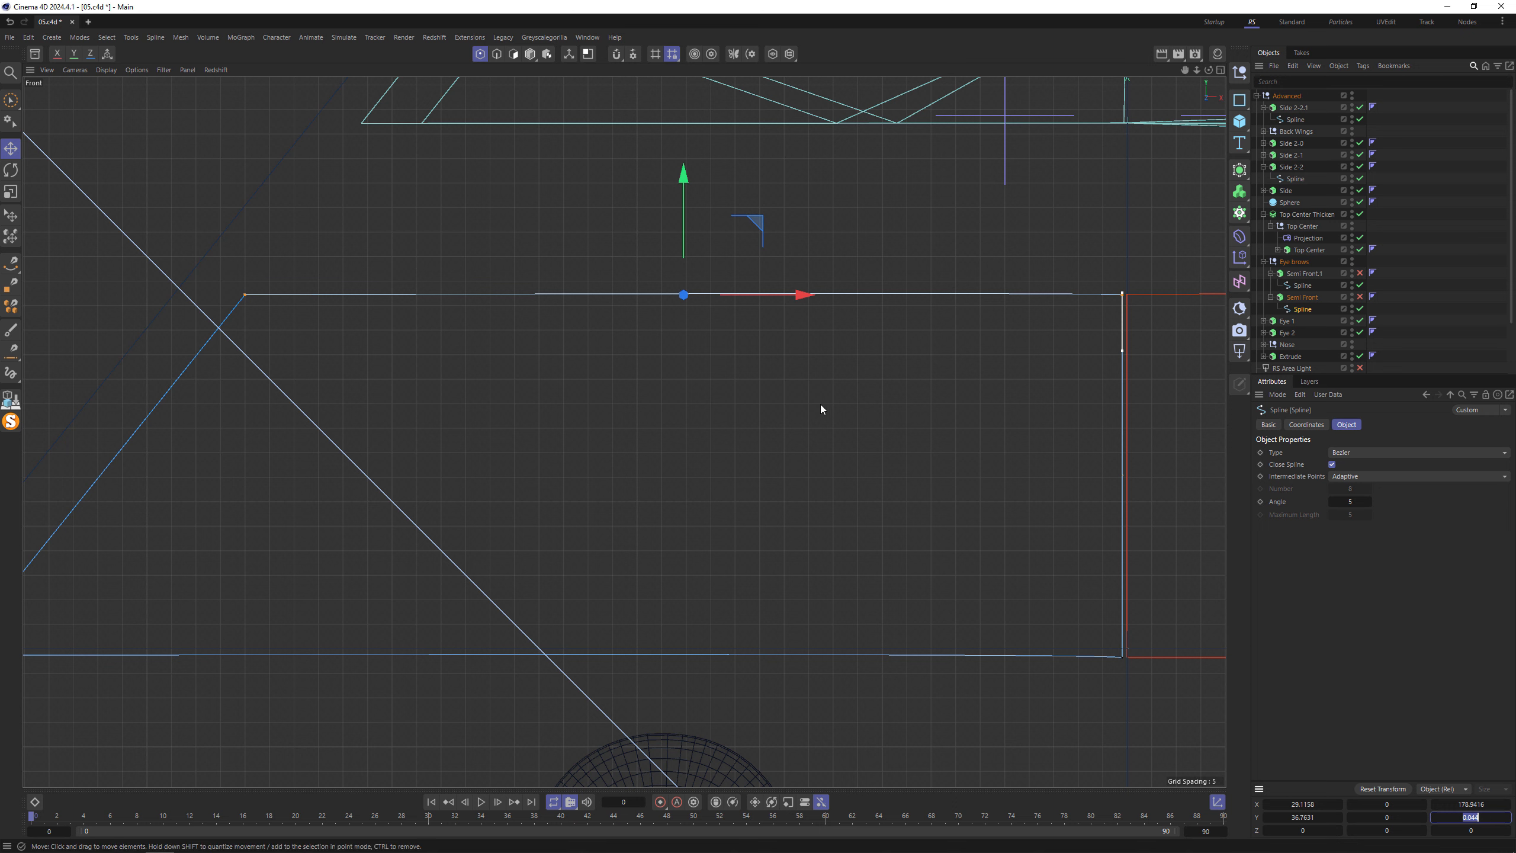
type("0")
key("Return")
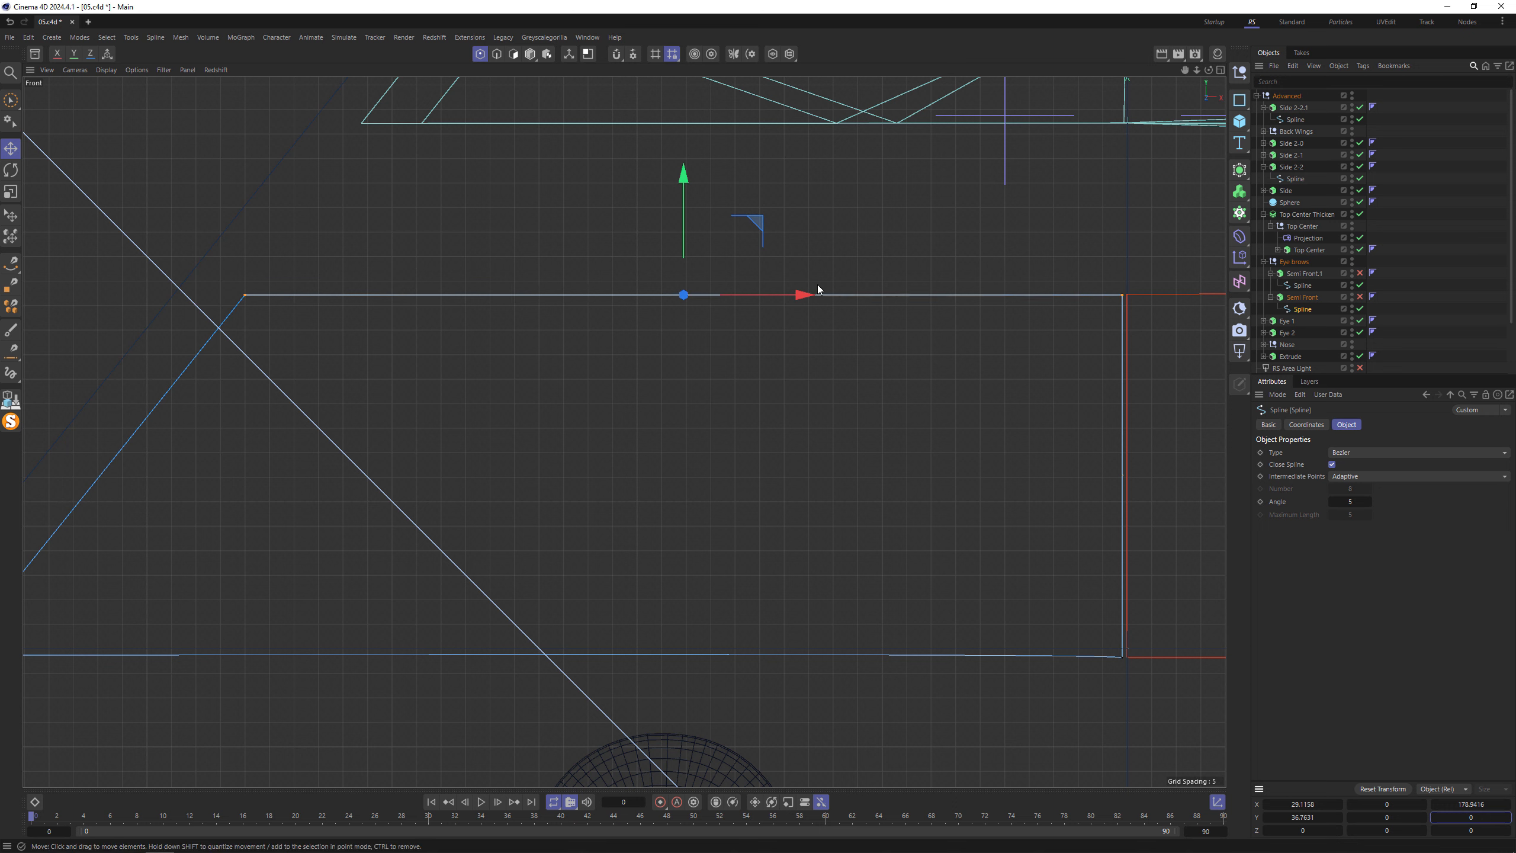
- Level the two lower corner points of the Semi Front spline by setting their Y size to 0
left_click(1115, 658)
middle_click_drag(658, 594, 673, 564)
scroll(173, 602, "down", 2)
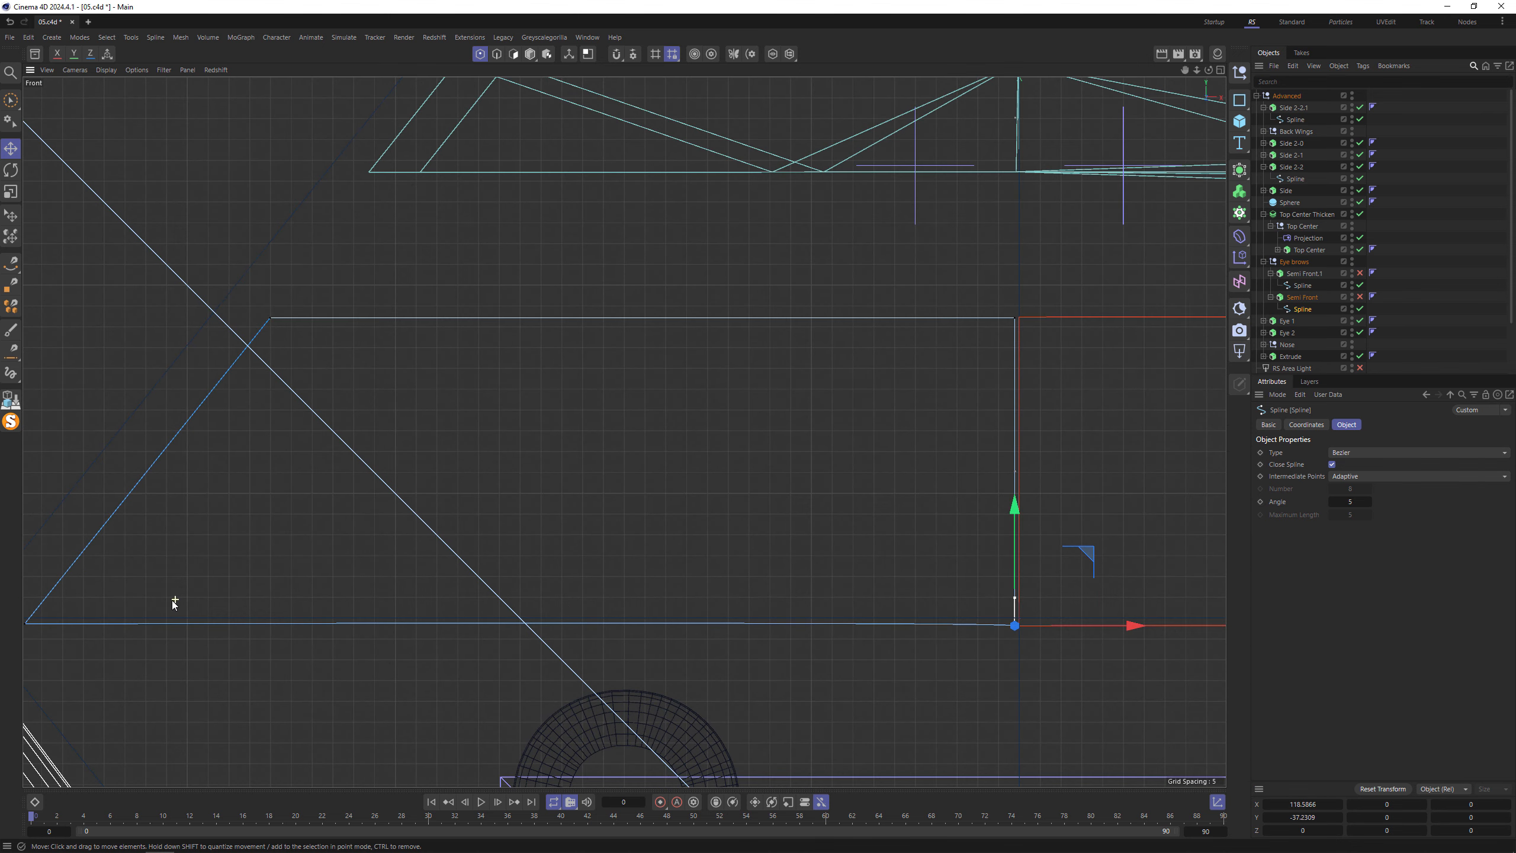
left_click(25, 624, "shift")
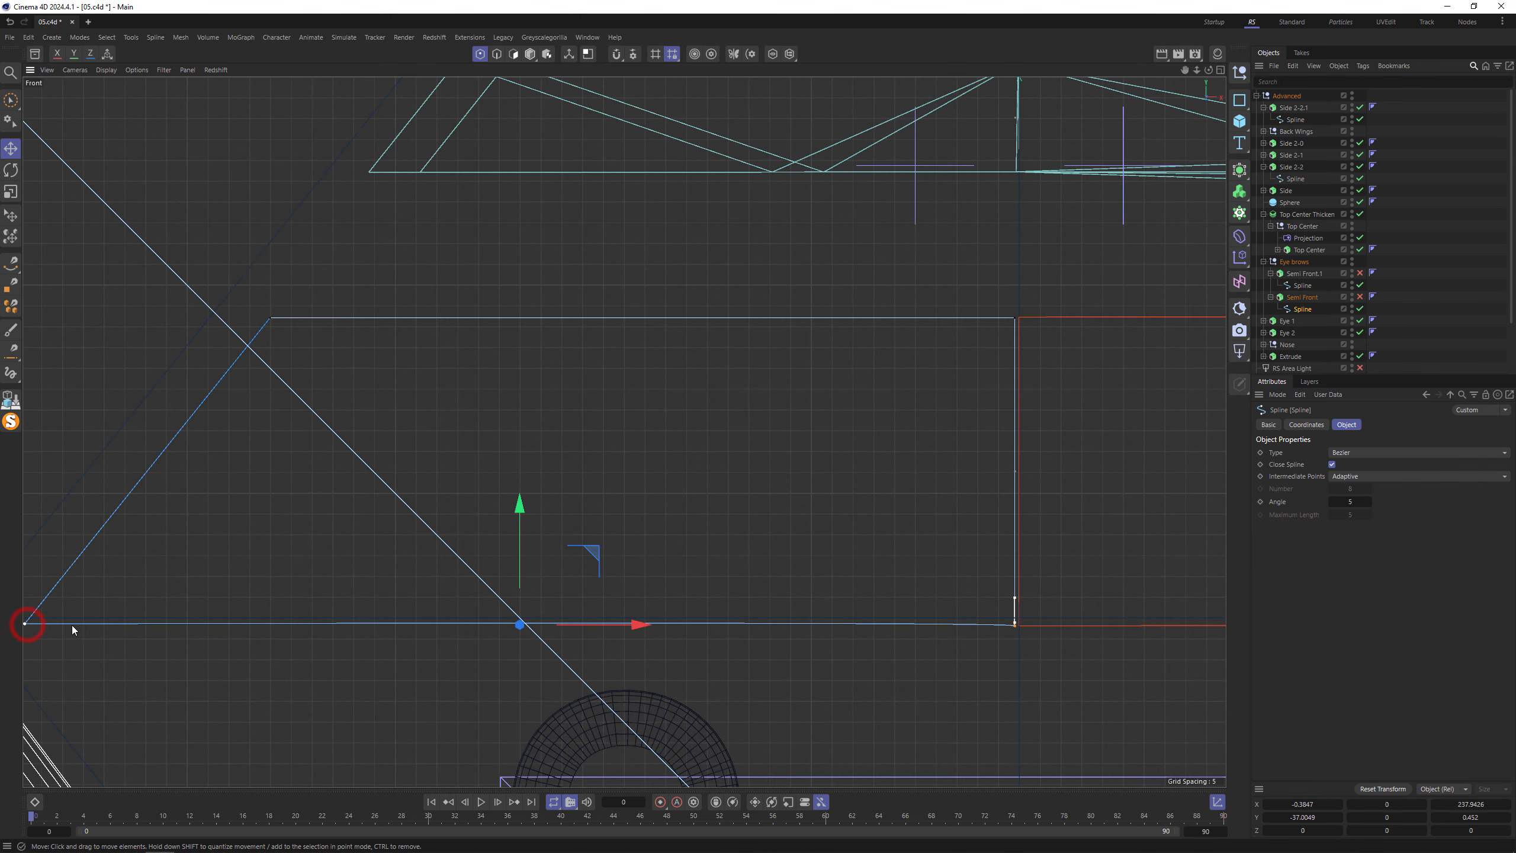
left_click(1472, 818)
key("Return")
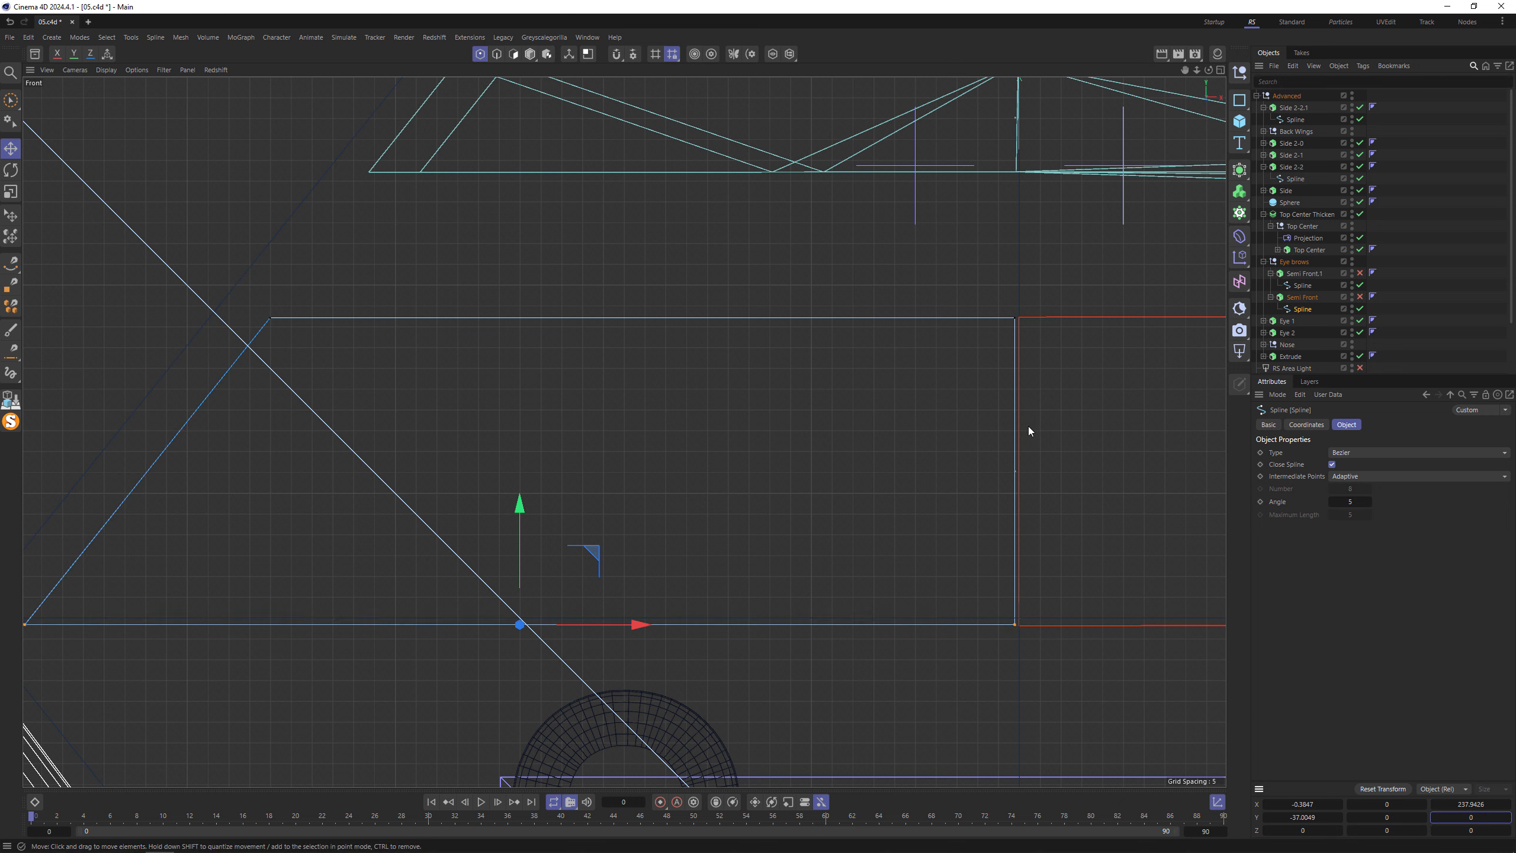
- Return to model mode, select the Semi Front.1 spline and re-enable its extrude in the full perspective view
left_click(530, 54)
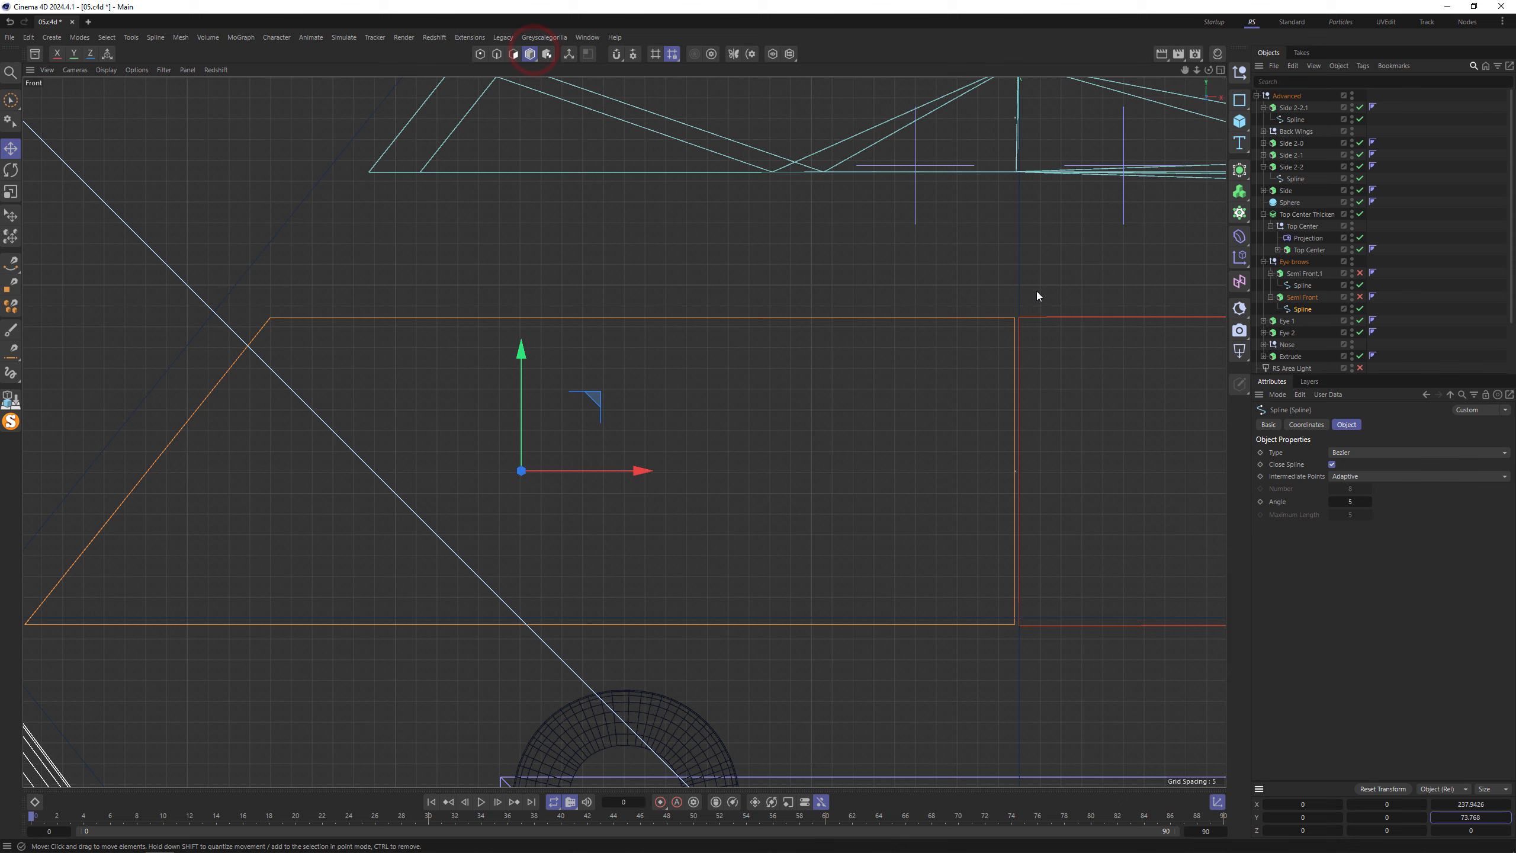
left_click(1303, 285)
middle_click(875, 363)
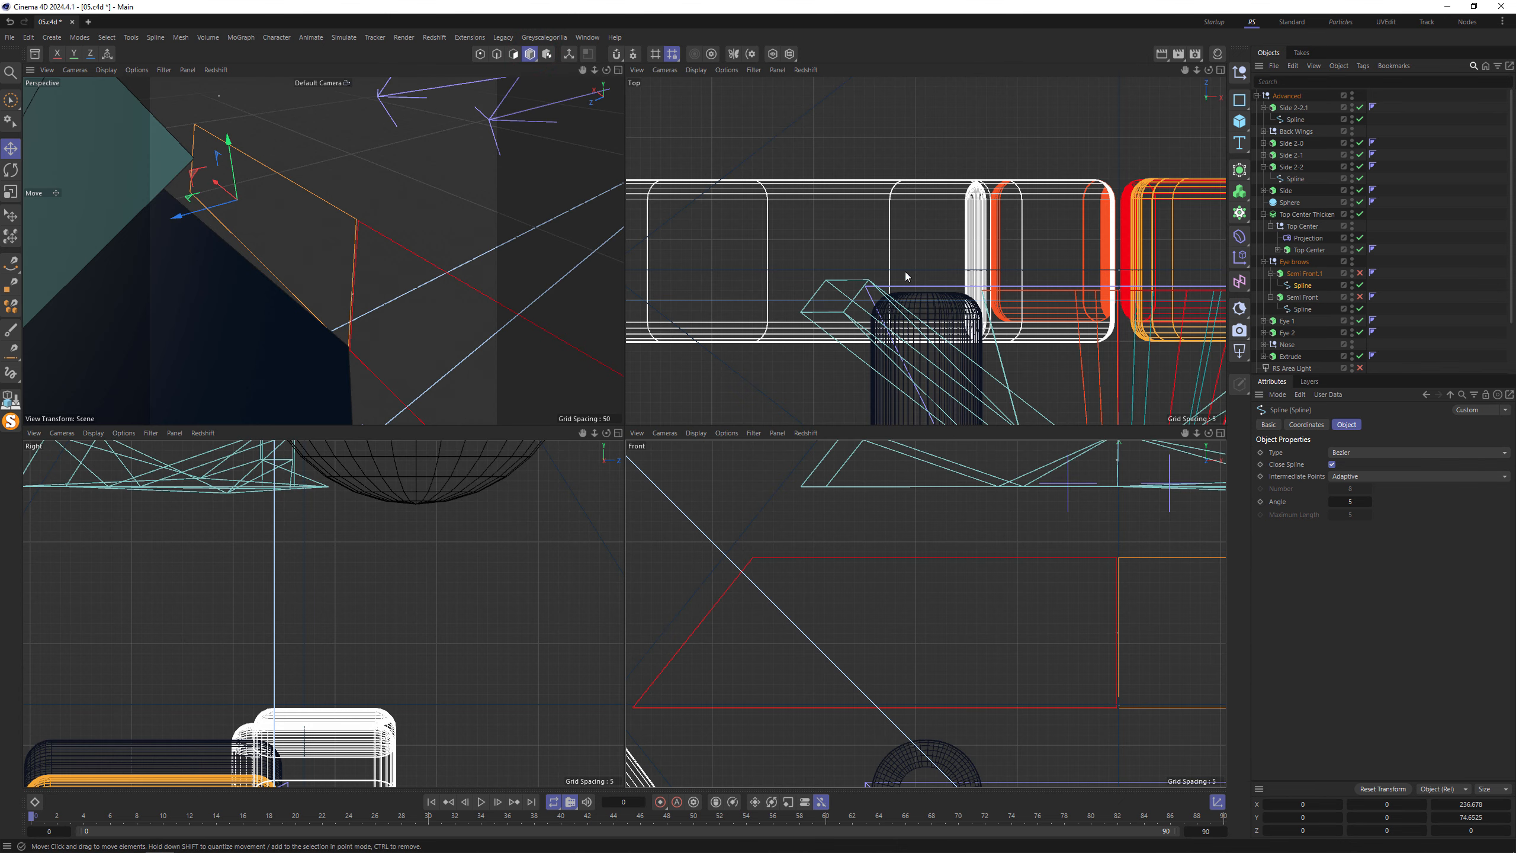
middle_click(431, 268)
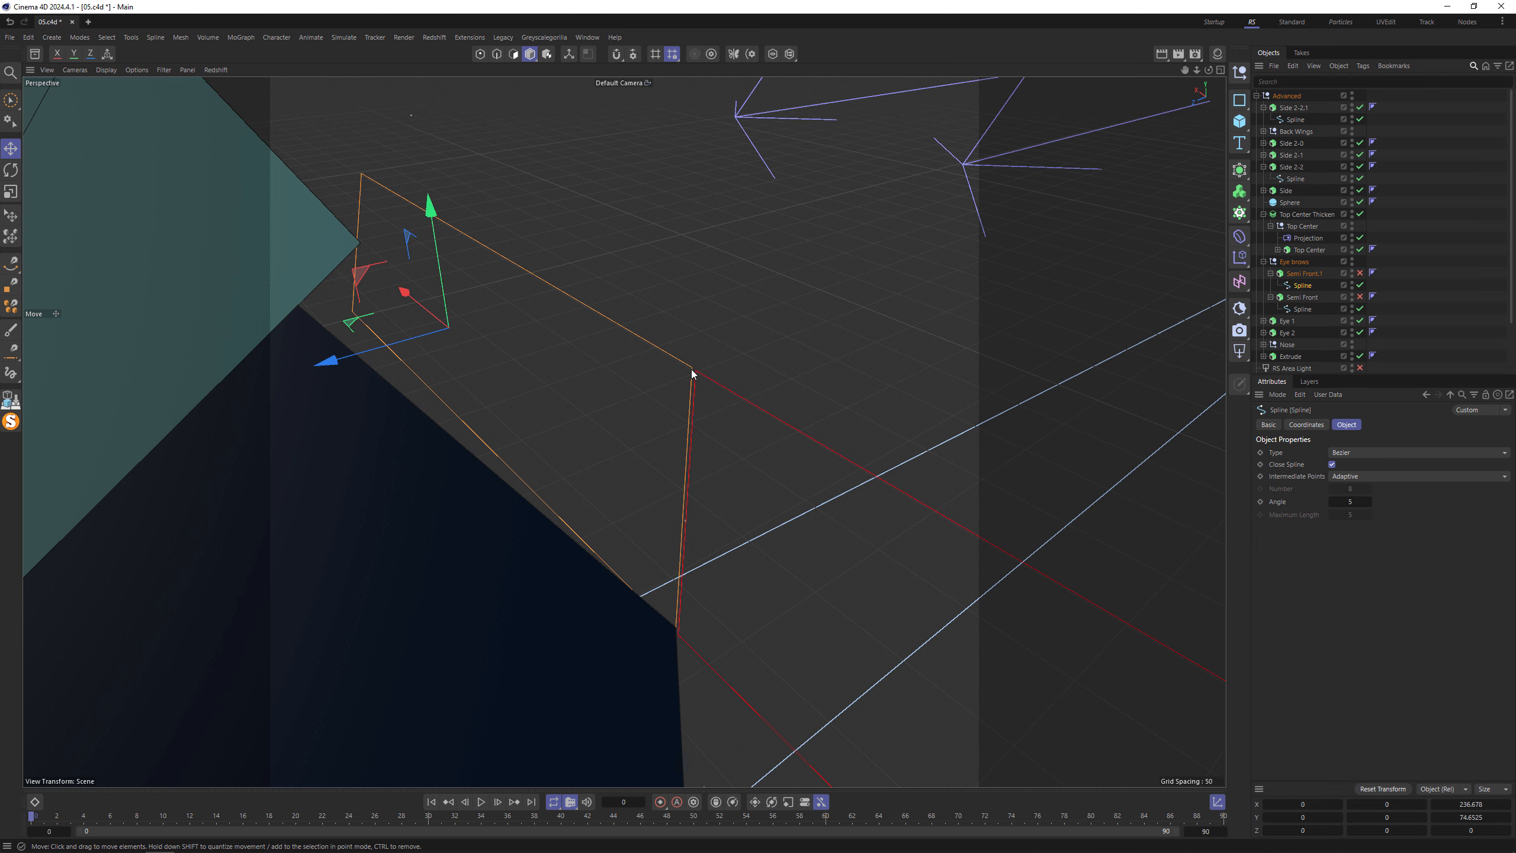
left_click(1360, 273)
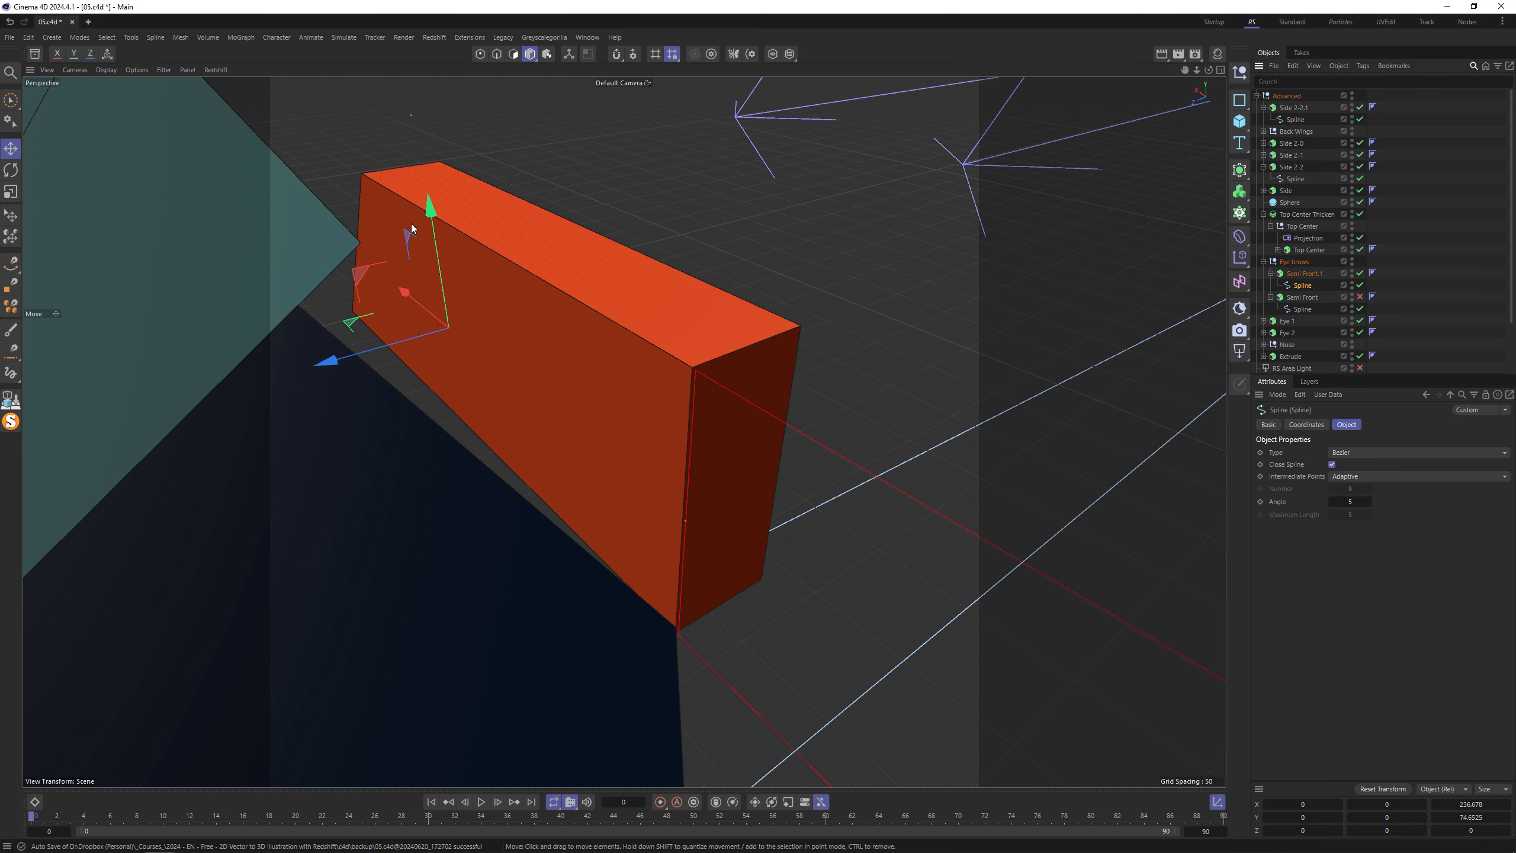
- Move the Semi Front.1 spline's upper inner corner point in depth to about Z 45.3, against the body's front edge
left_click(483, 55)
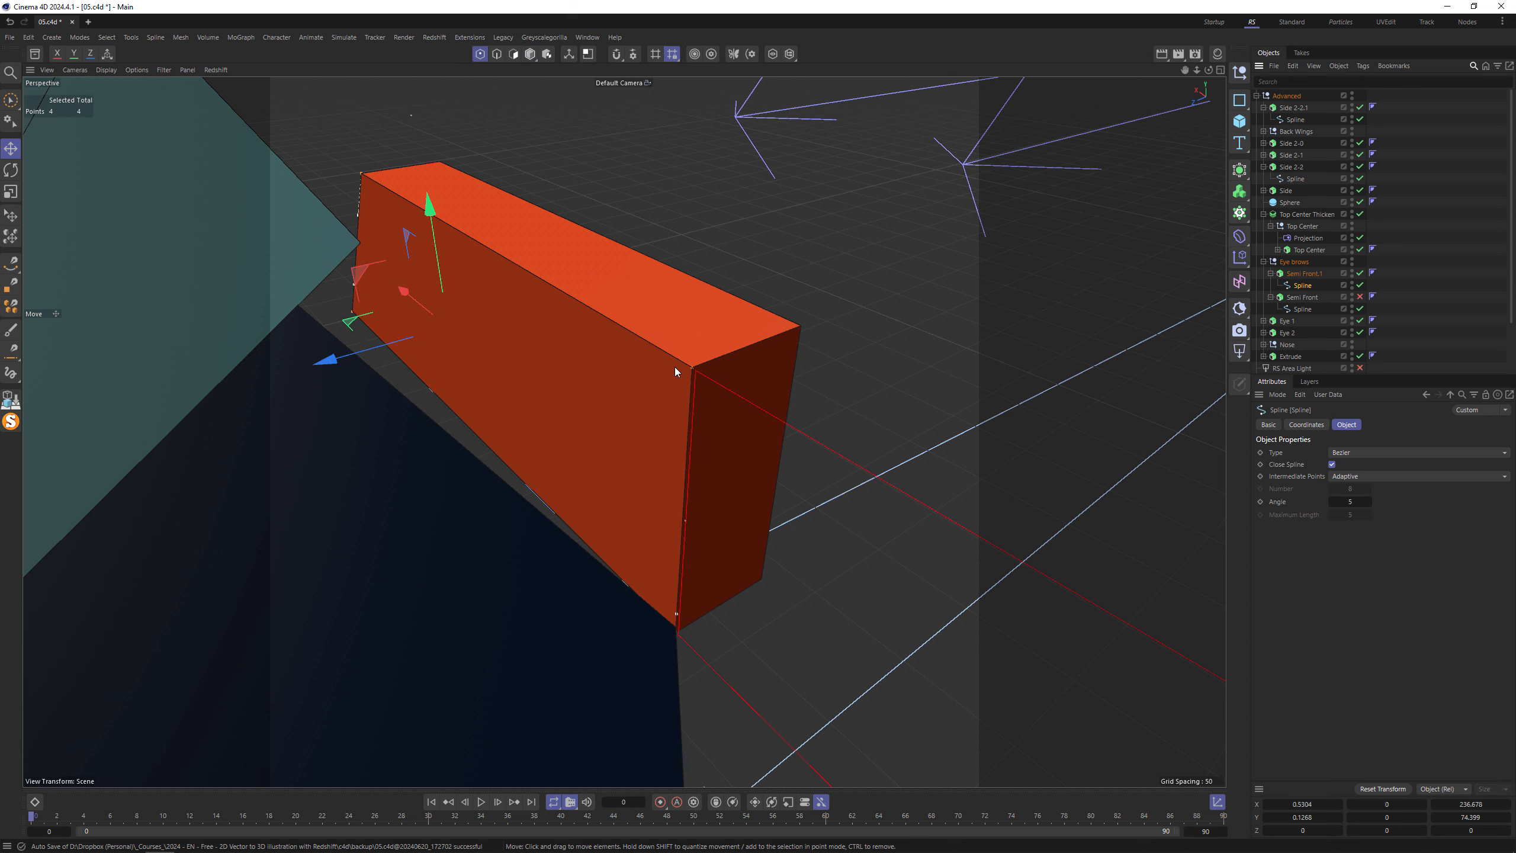
left_click(692, 371)
left_click_drag(643, 396, 396, 476)
left_click_drag(491, 503, 450, 440, "alt")
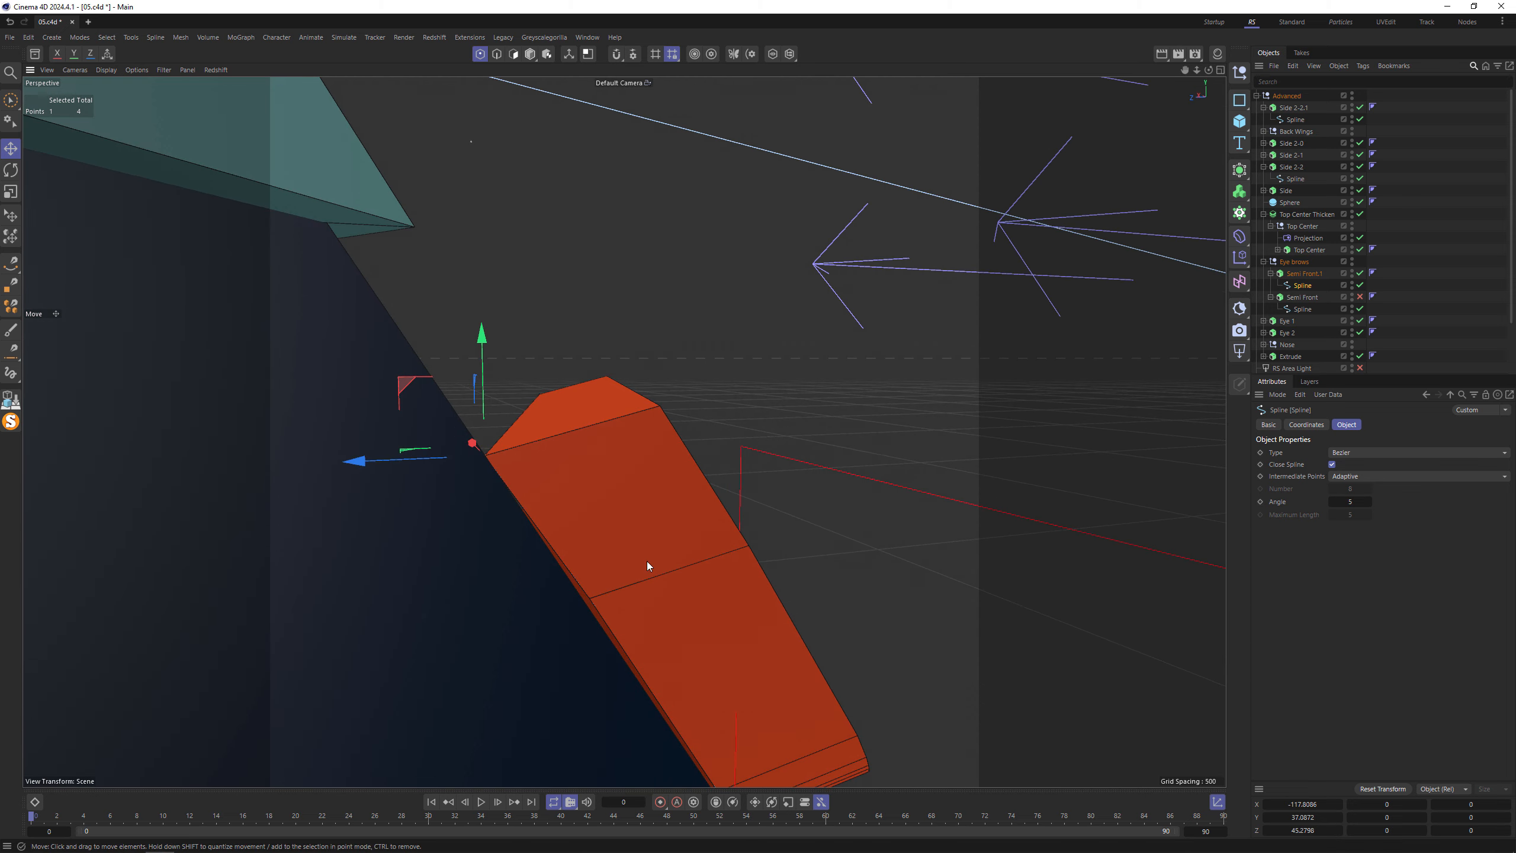
- Push the Semi Front.1 spline's upper outer corner point back to about Z 184, against the body's side edge
left_click_drag(648, 566, 574, 492, "alt")
mouse_move(688, 411)
left_mouse_down("alt")
mouse_move(589, 445)
mouse_move(847, 424)
mouse_move(844, 370)
left_mouse_up("alt")
left_click_drag(996, 345, 1263, 320, "alt")
middle_click_drag(875, 345, 434, 375, "alt")
mouse_move(833, 340)
left_mouse_down()
mouse_move(858, 345)
mouse_move(844, 345)
left_mouse_up()
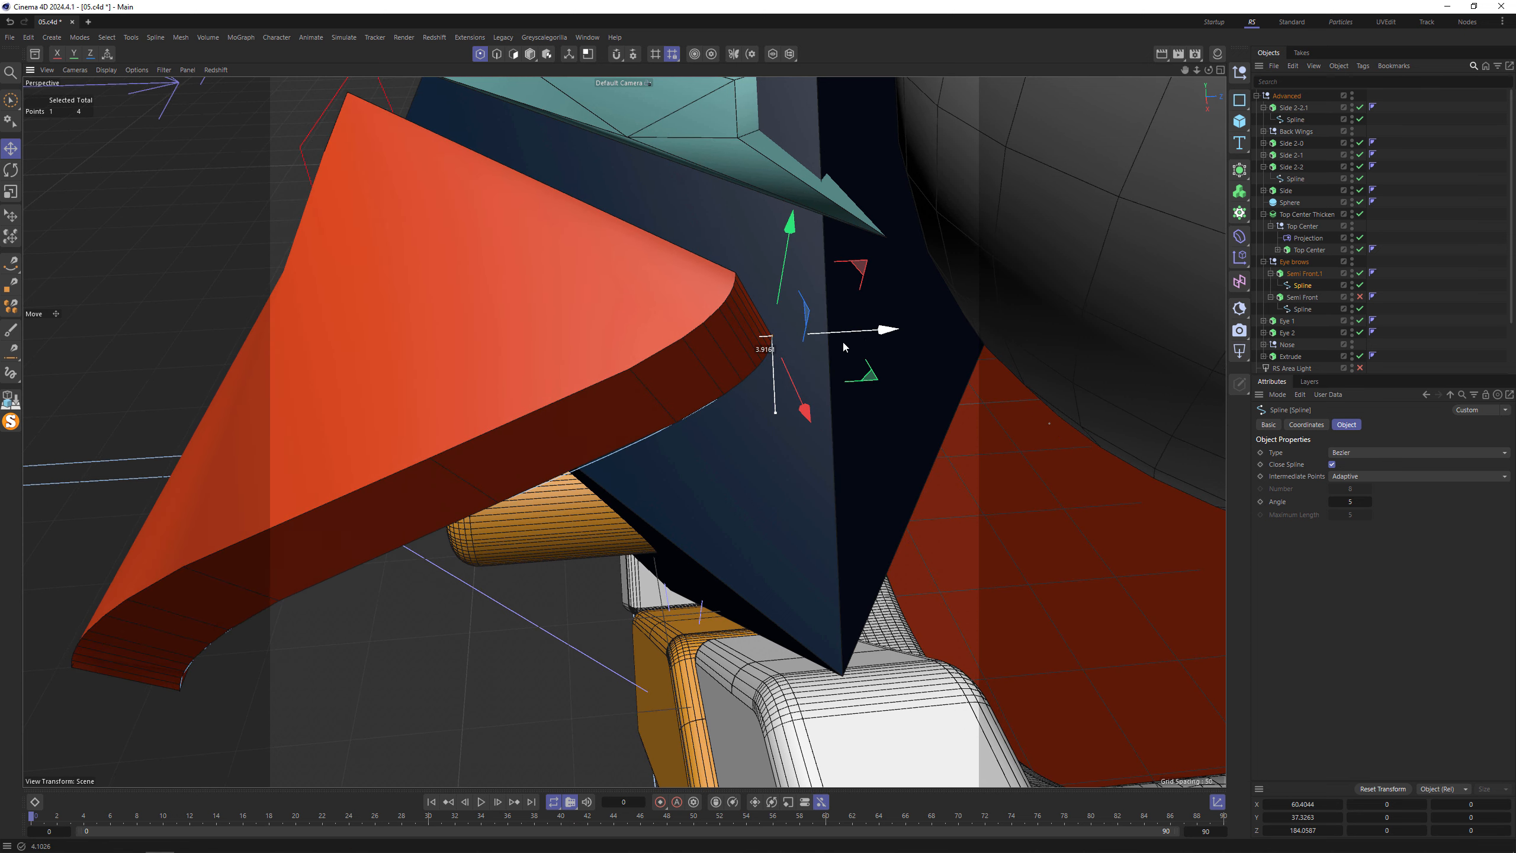
- Move the Semi Front.1 spline's lower outer corner point back to about Z 183.4 and up to about Y -34.9 to meet the body's edge
left_click(176, 694)
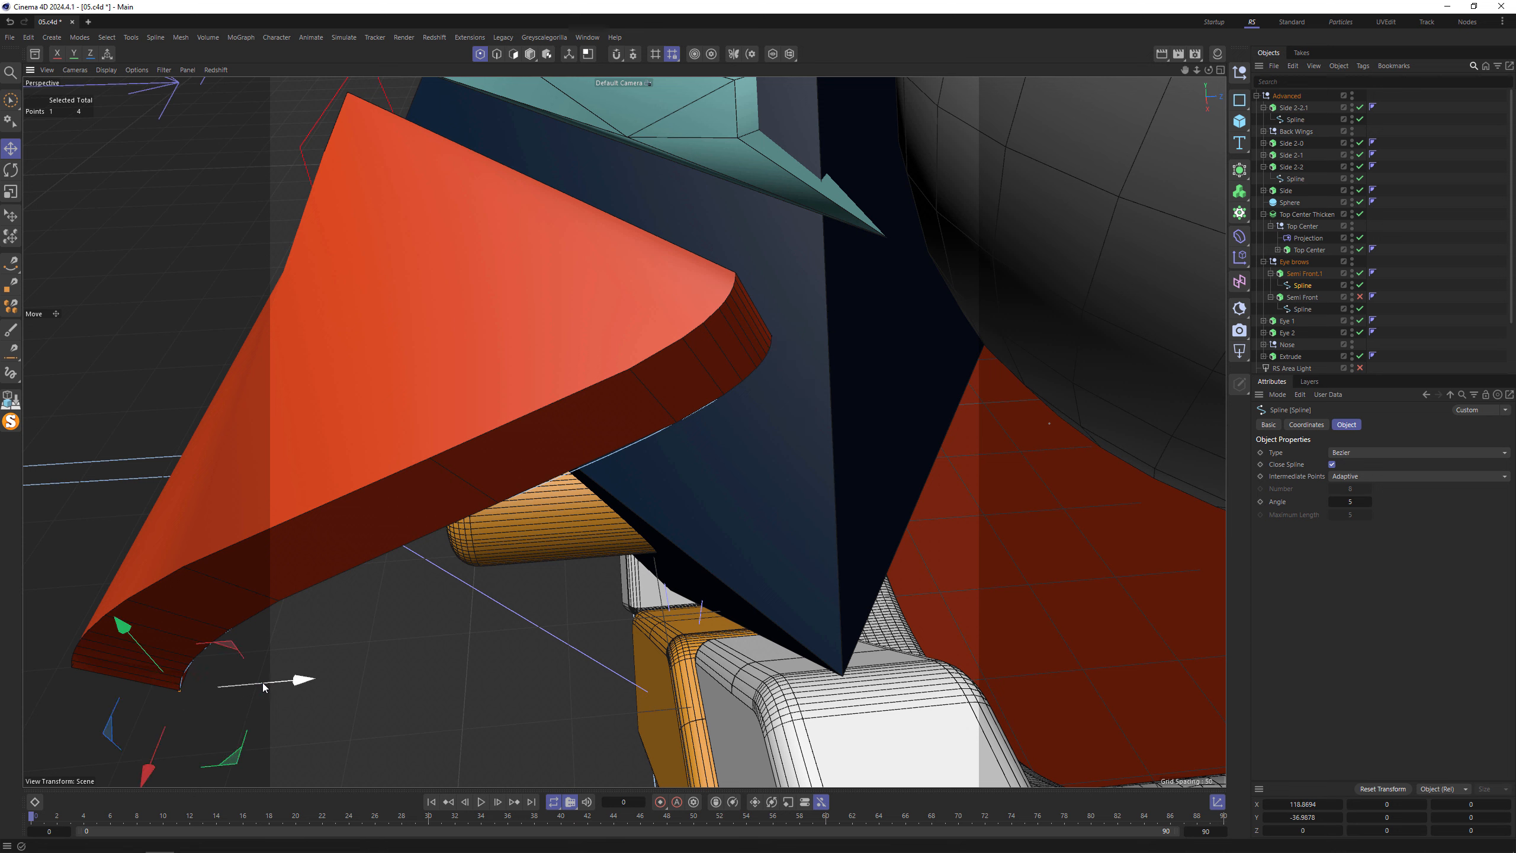
left_click_drag(260, 687, 809, 633)
scroll(800, 661, "up", 10)
middle_click(809, 634)
middle_click(982, 603)
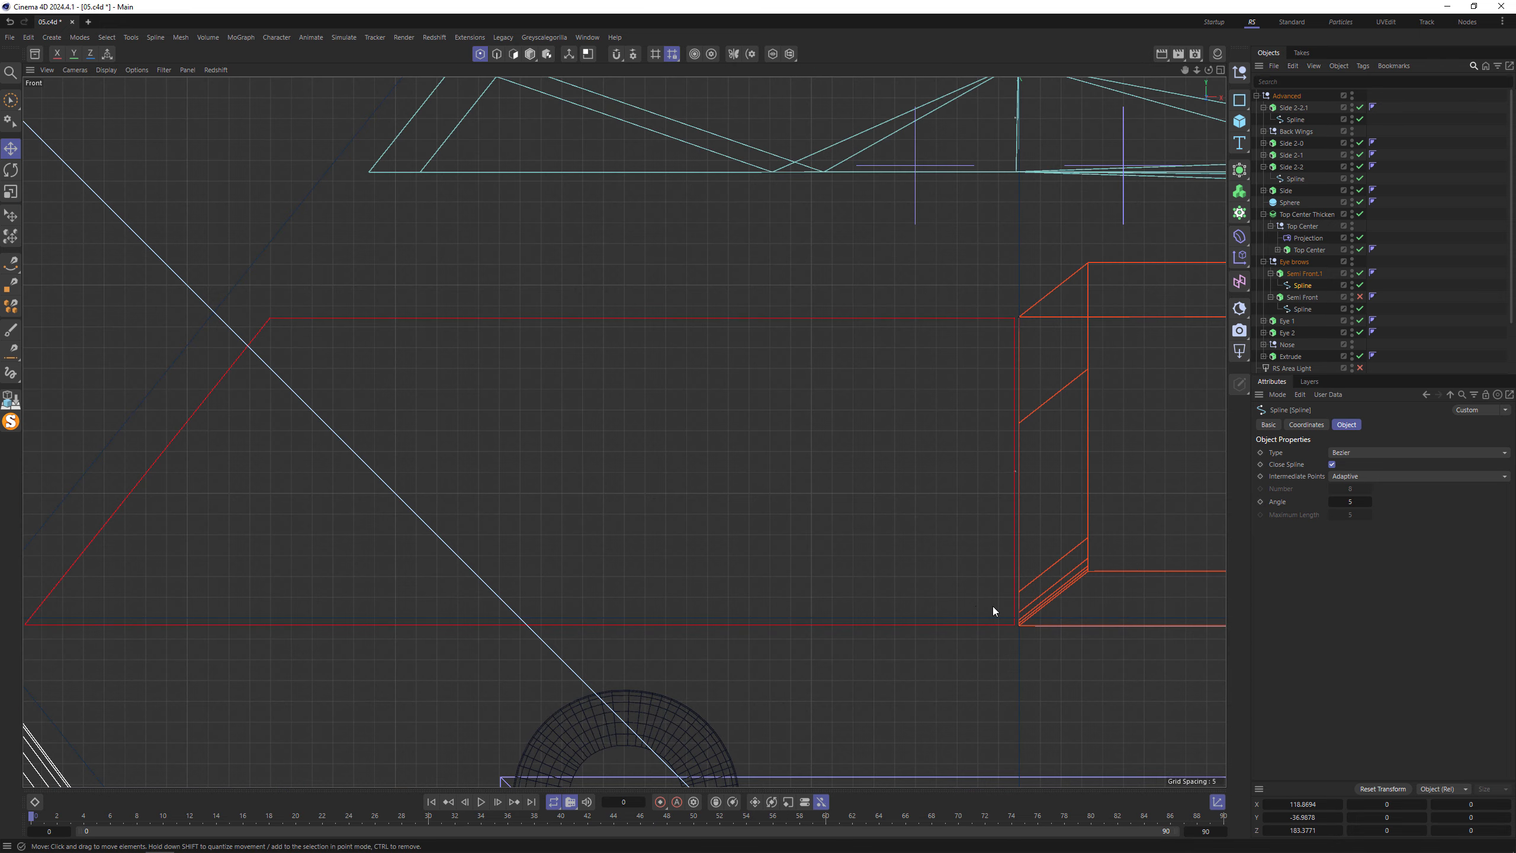
scroll(992, 607, "down", 3)
middle_click(1047, 615)
middle_click(370, 407)
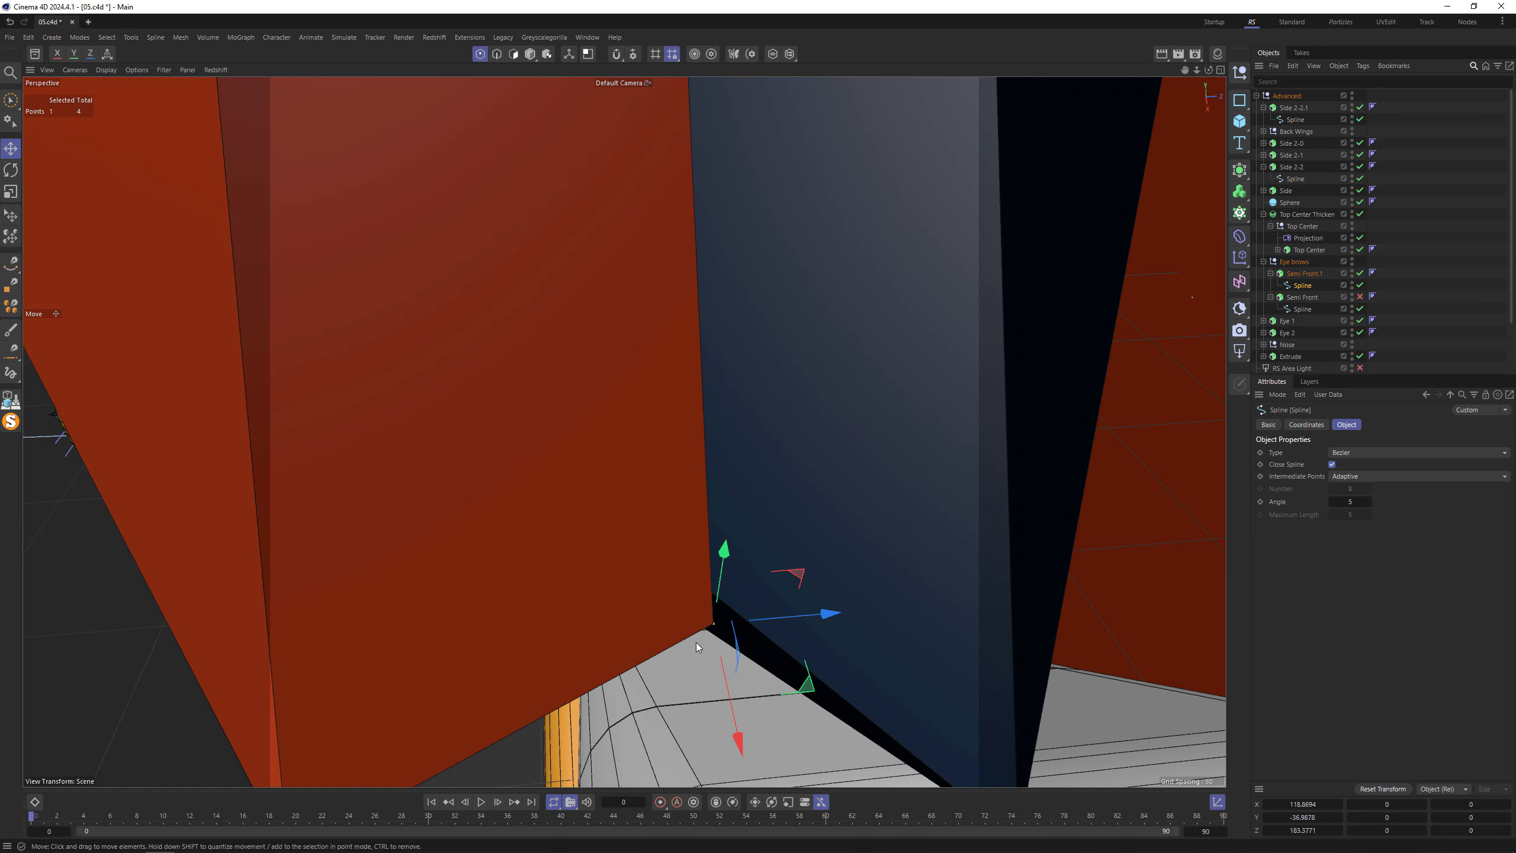
scroll(698, 648, "up", 5)
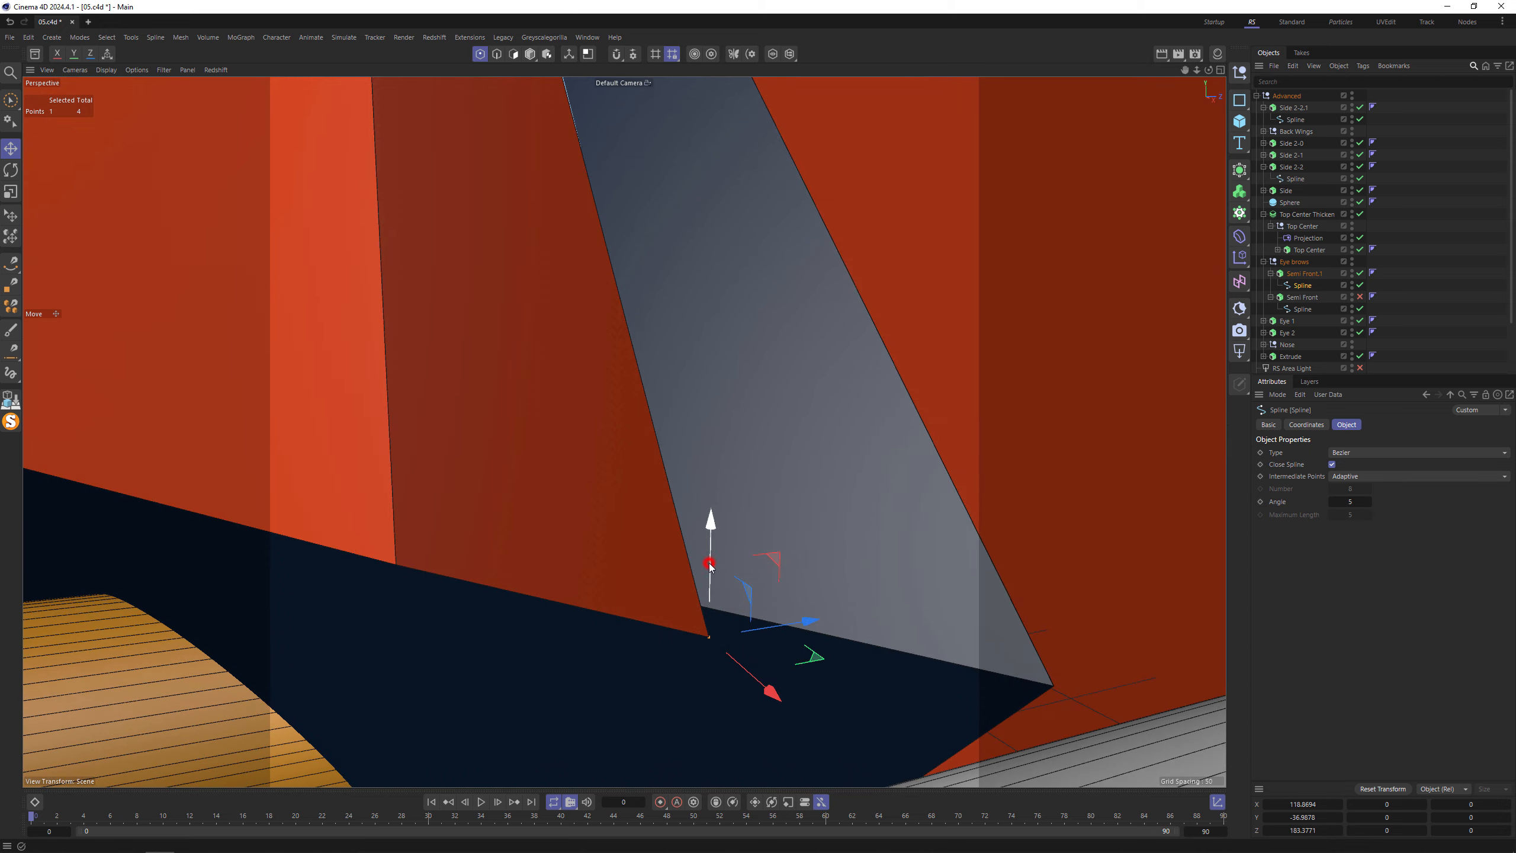
left_click_drag(709, 564, 715, 539)
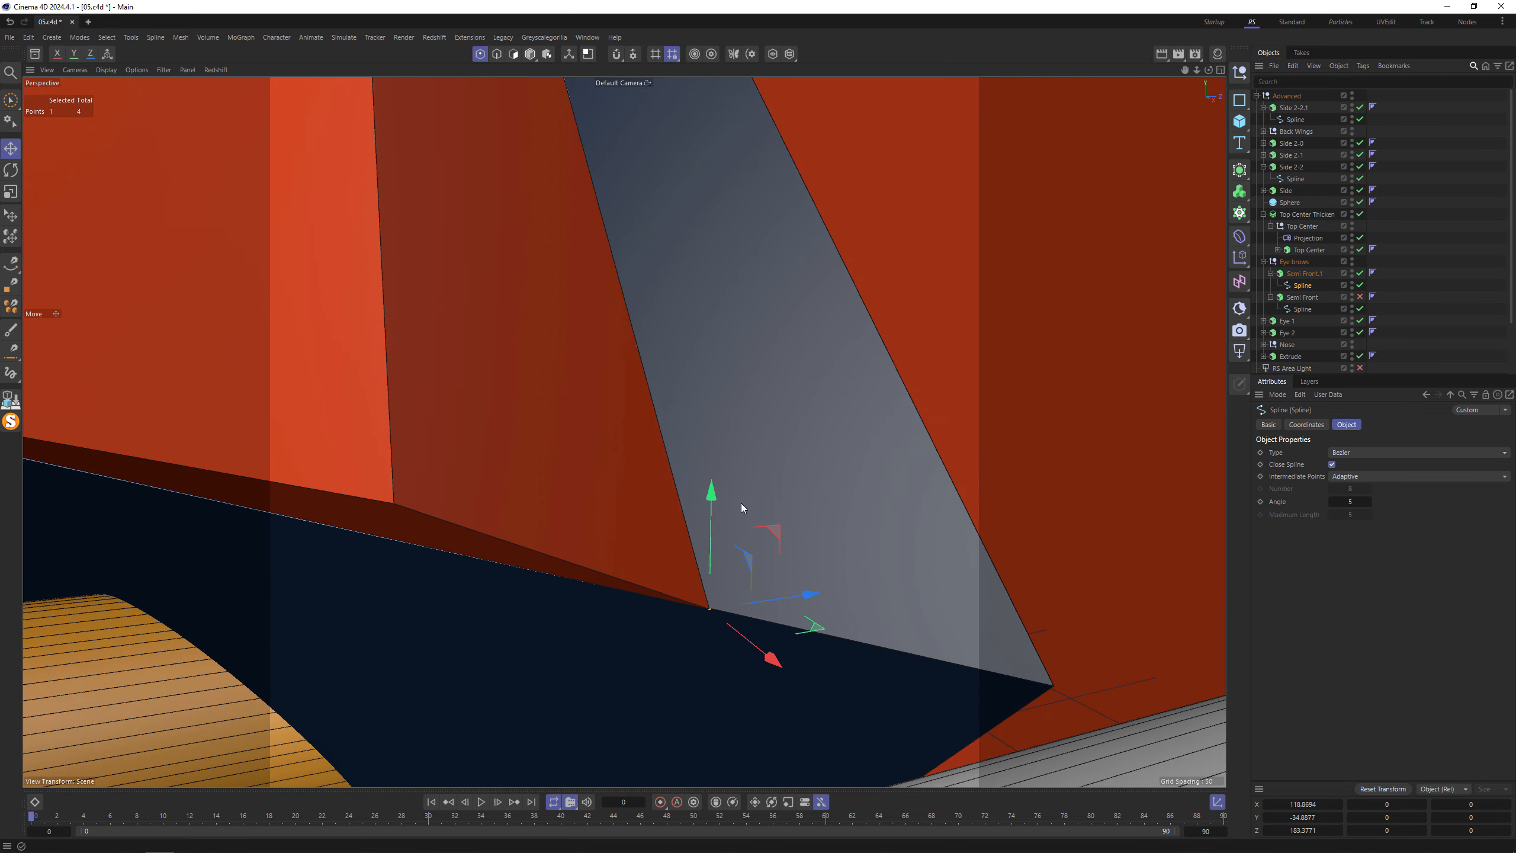
scroll(773, 482, "down", 6)
left_click_drag(465, 457, 528, 480, "alt")
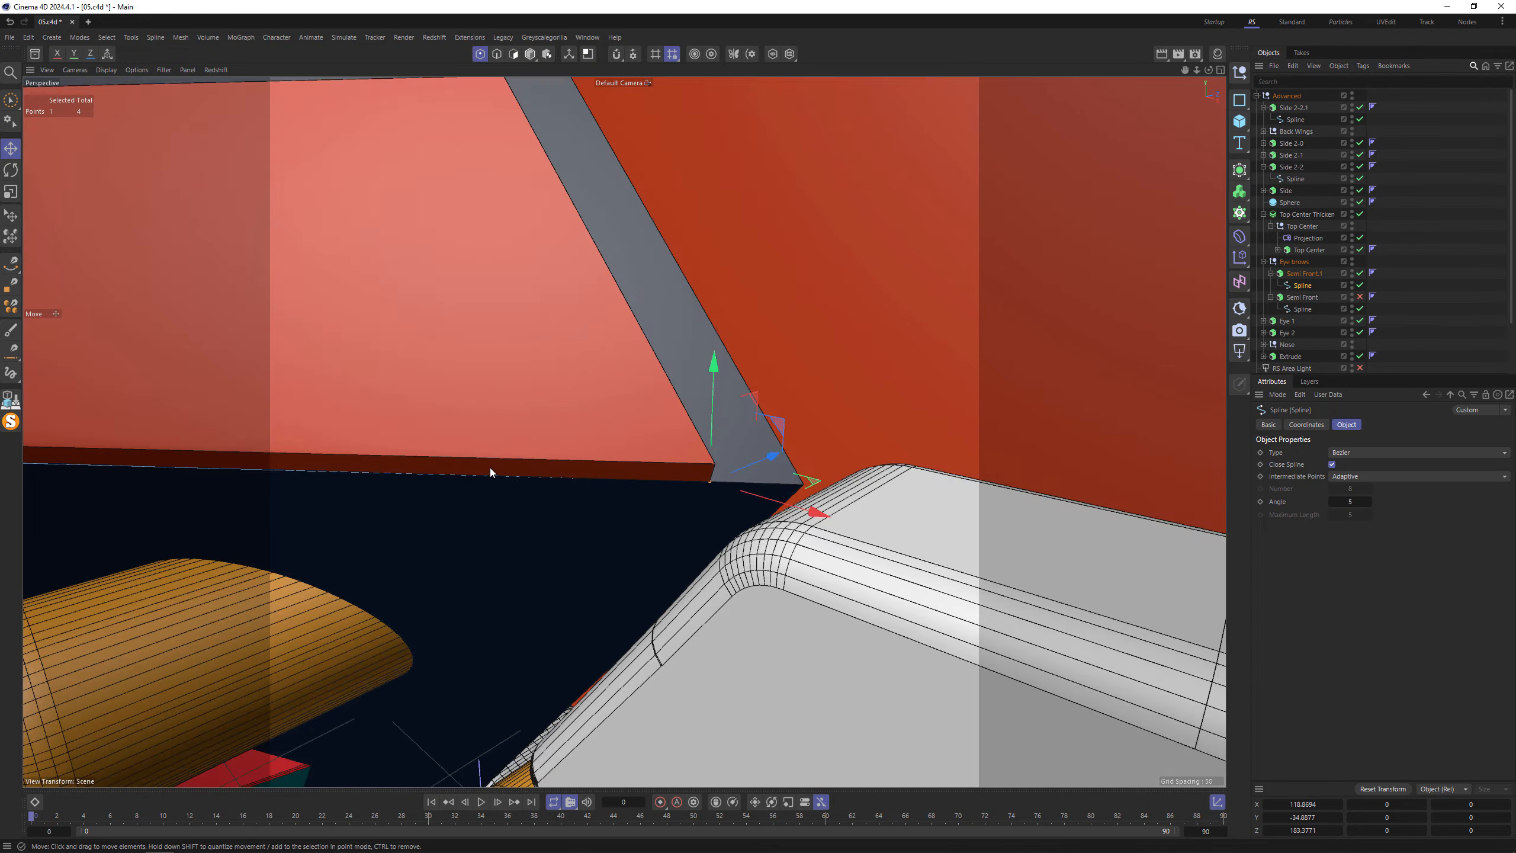
- Raise the Semi Front.1 spline's lower inner corner point to about Y -35.3, matching the body's lower front edge
scroll(491, 472, "down", 4)
left_click_drag(365, 318, 464, 365, "alt")
middle_click_drag(463, 415, 685, 401, "alt")
left_click_drag(685, 400, 977, 343, "alt")
middle_click_drag(850, 578, 972, 365, "alt")
scroll(931, 519, "up", 8)
middle_click_drag(876, 421, 846, 334, "alt")
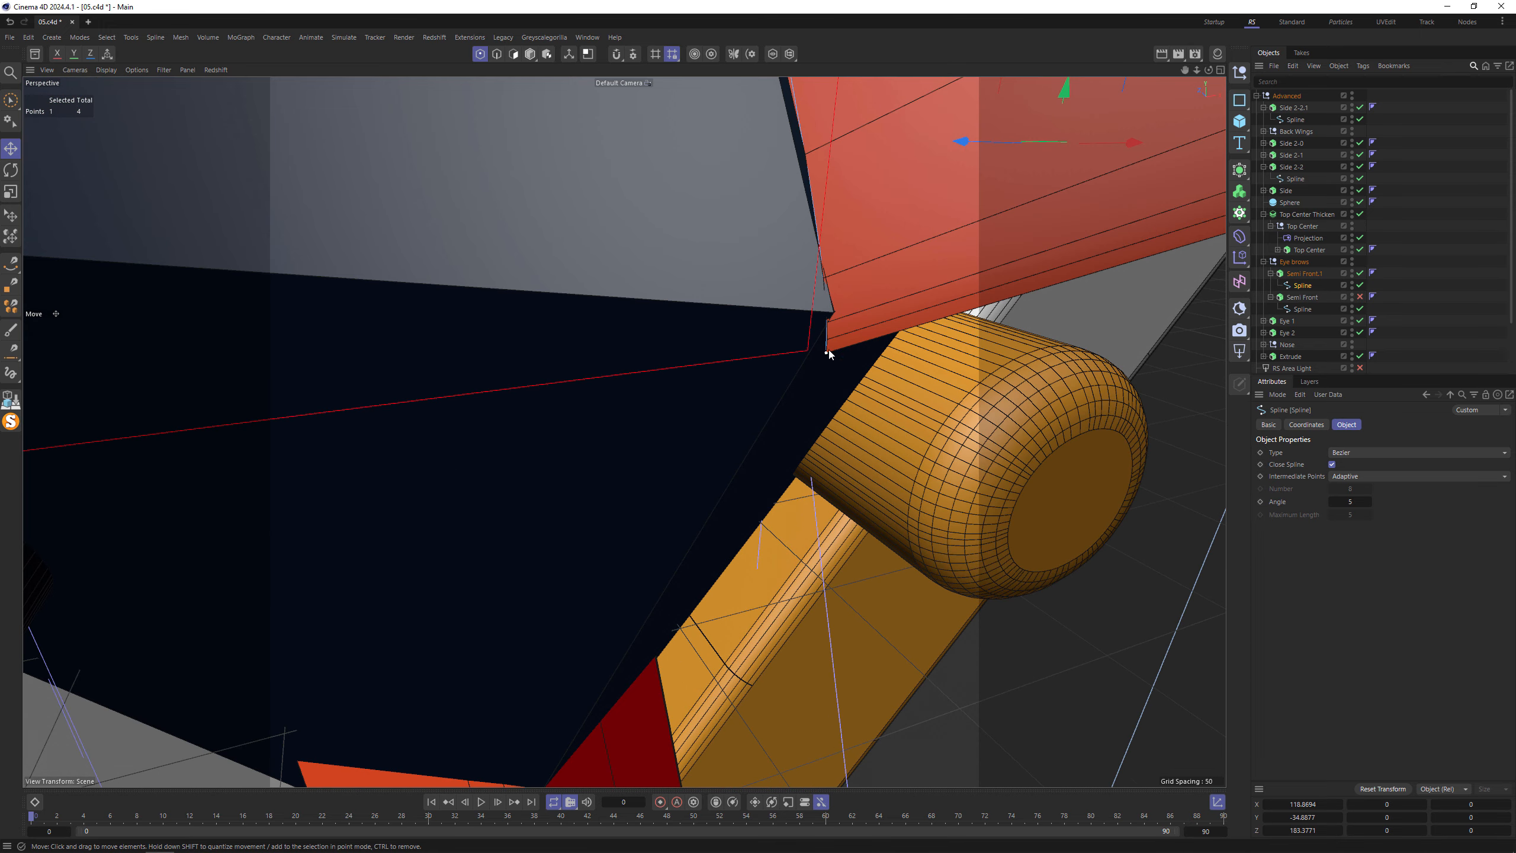
left_click_drag(829, 355, 842, 240)
left_click_drag(609, 287, 761, 267, "alt")
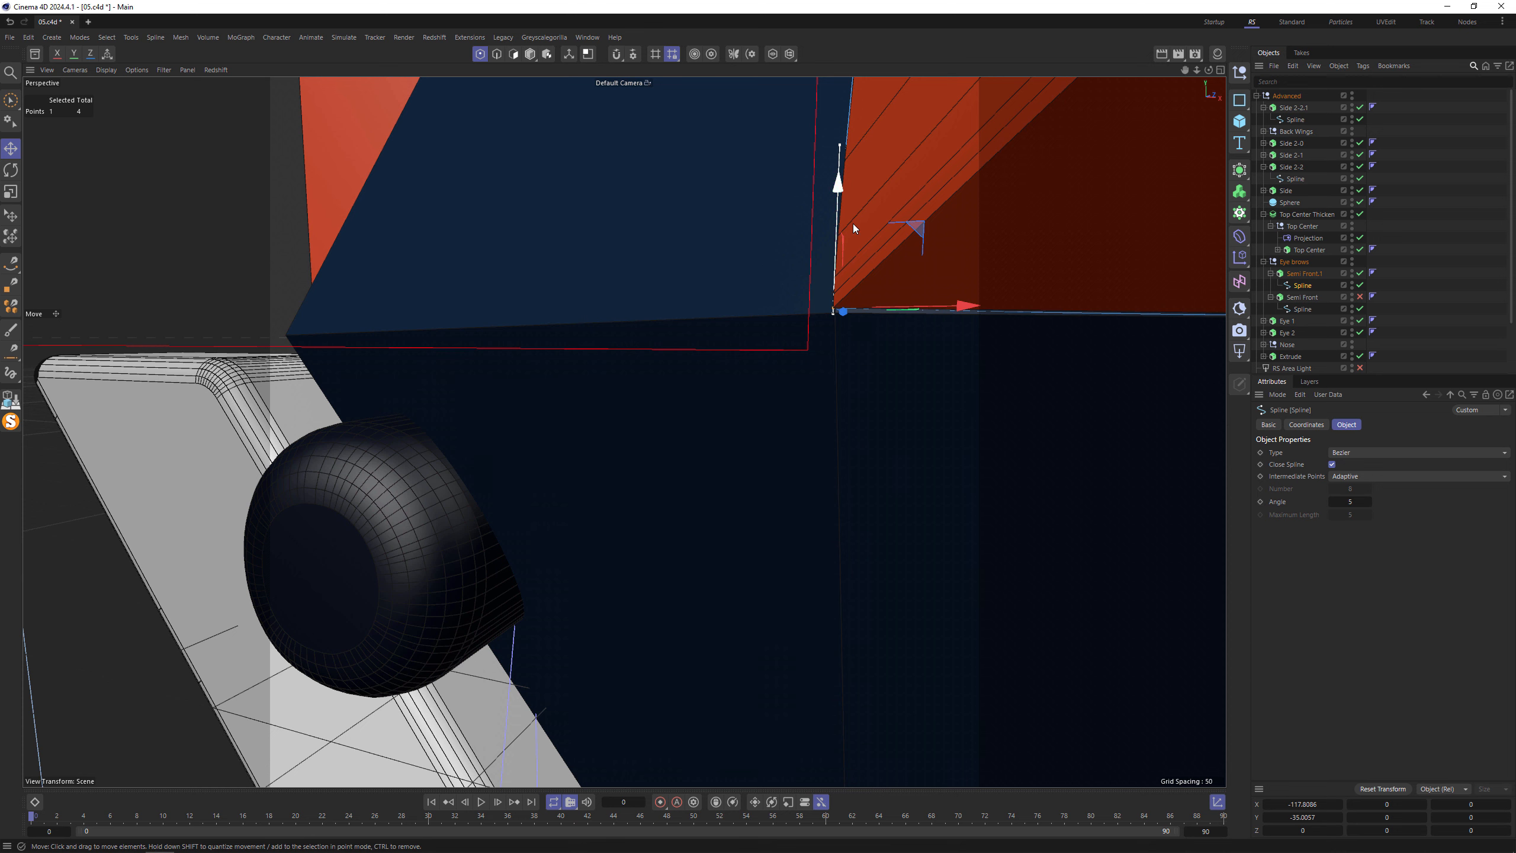
left_click_drag(839, 226, 841, 234)
left_click_drag(878, 292, 922, 293, "alt")
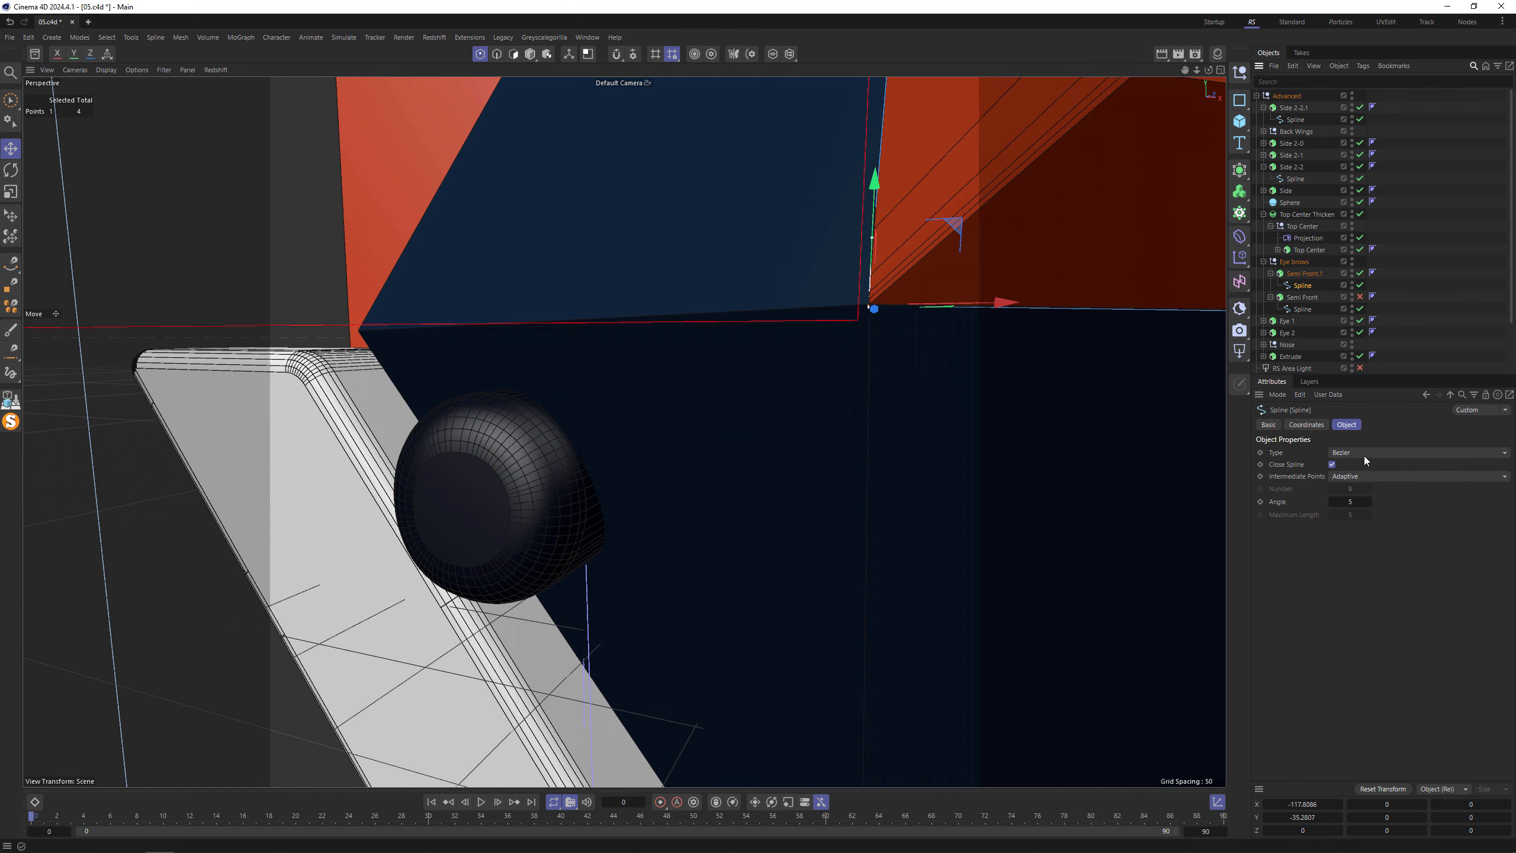
- Change the Semi Front.1 spline's type to Linear
left_click(1365, 453)
left_click(1372, 470)
scroll(914, 294, "down", 5)
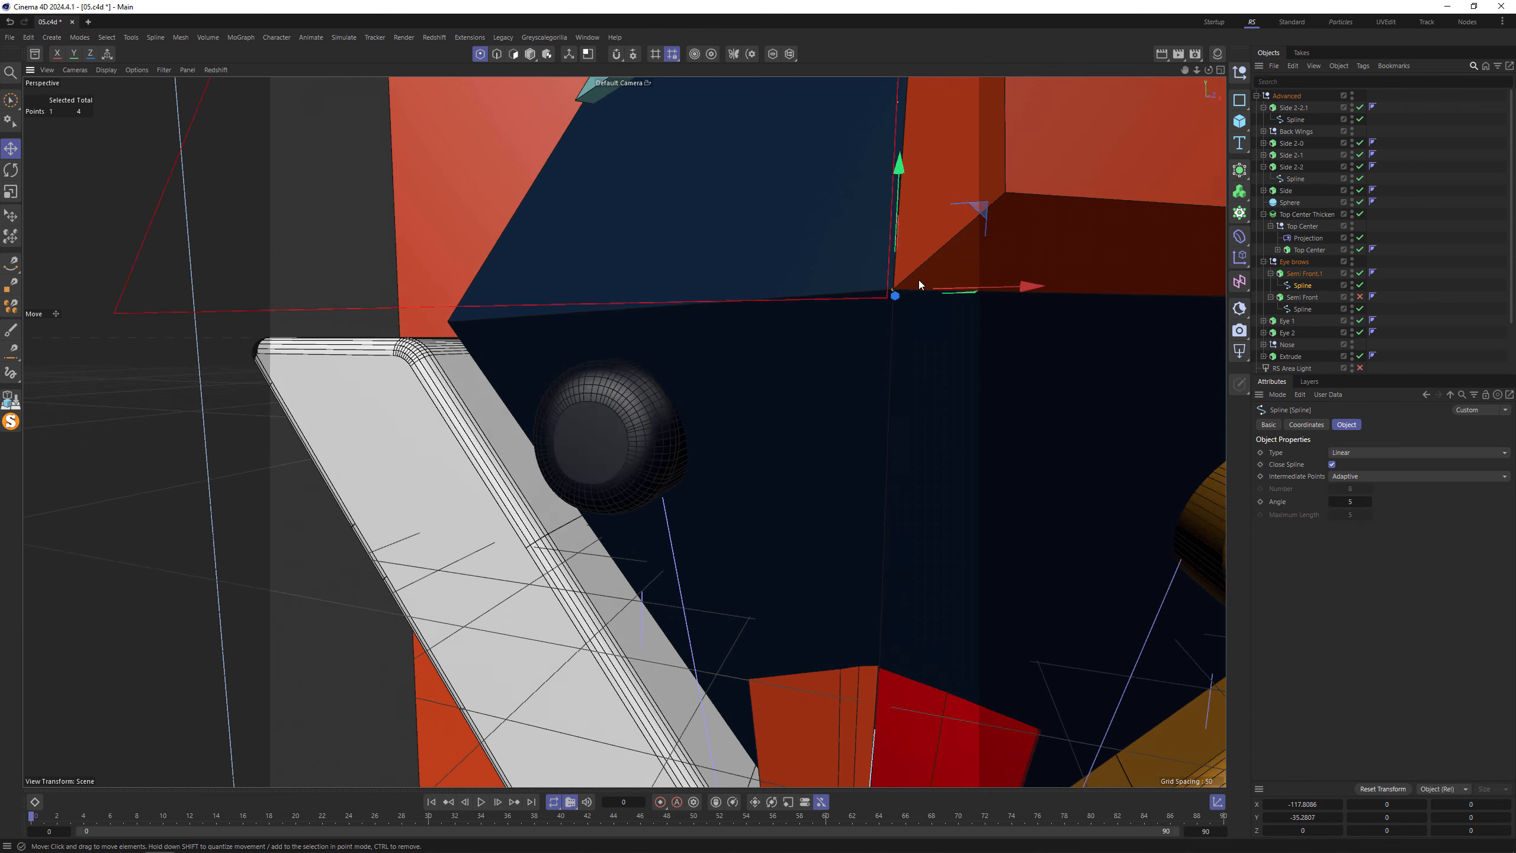
middle_click_drag(965, 287, 792, 440, "alt")
left_click_drag(792, 440, 934, 454, "alt")
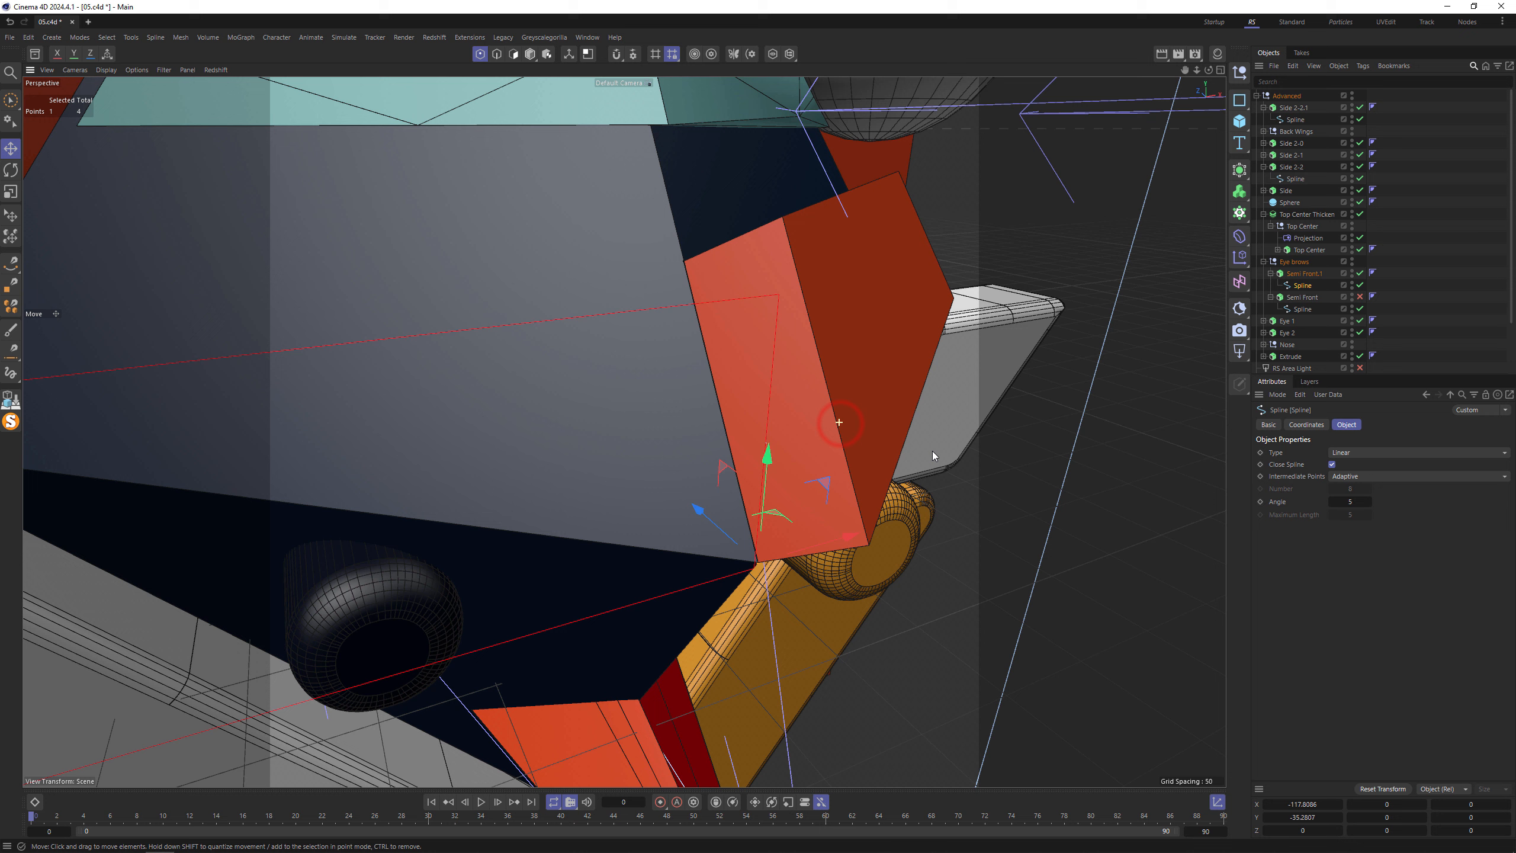
- Set the Semi Front.1 extrude's offset to 25
left_click(1306, 274)
left_click(1347, 425)
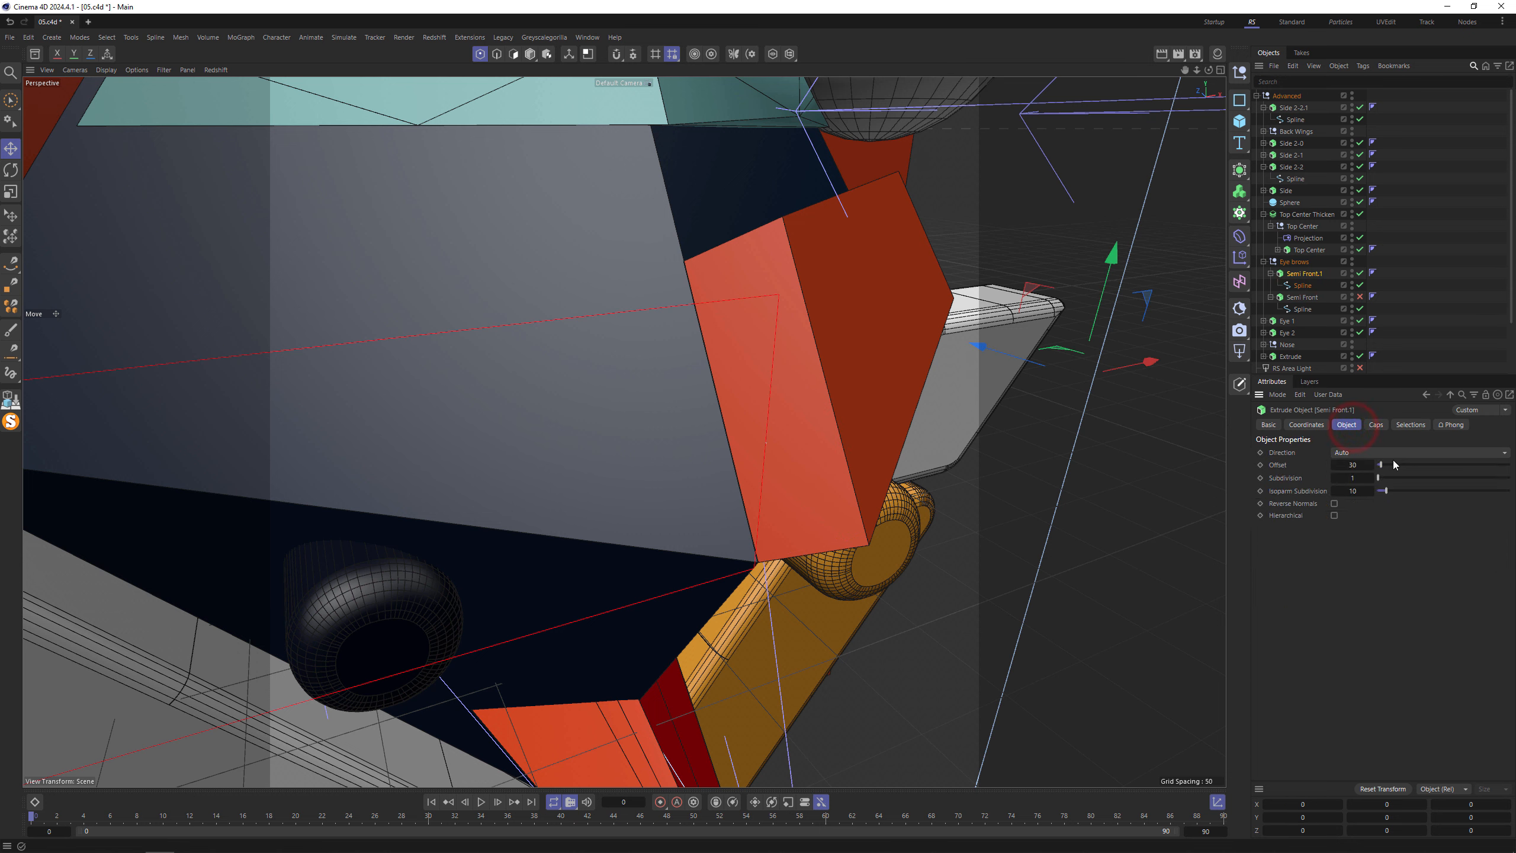
mouse_move(1381, 465)
left_mouse_down()
mouse_move(1393, 468)
mouse_move(1380, 468)
left_mouse_up()
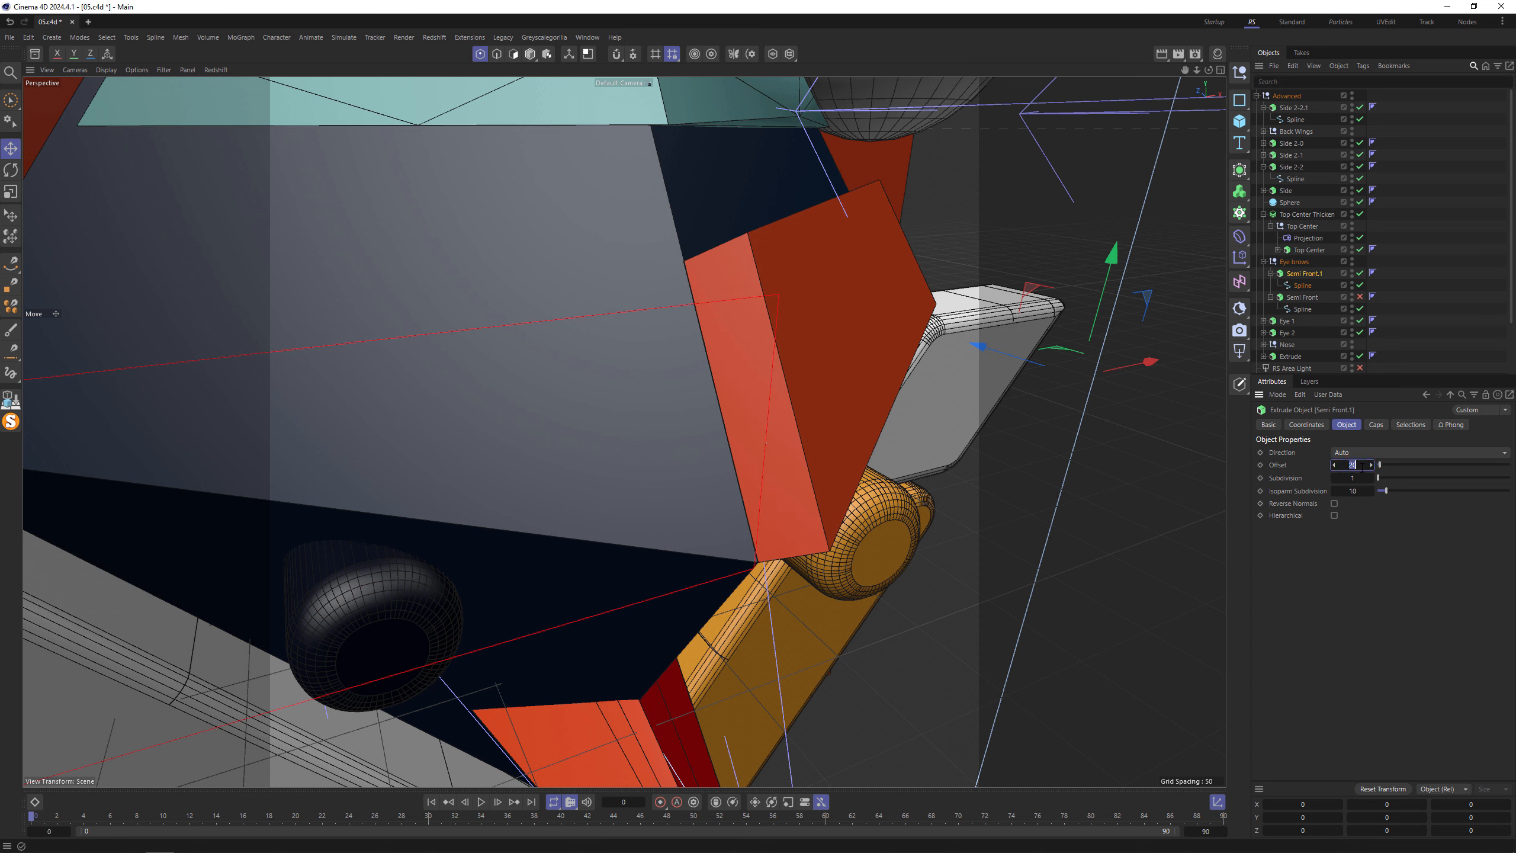
left_click_drag(1367, 467, 1371, 467)
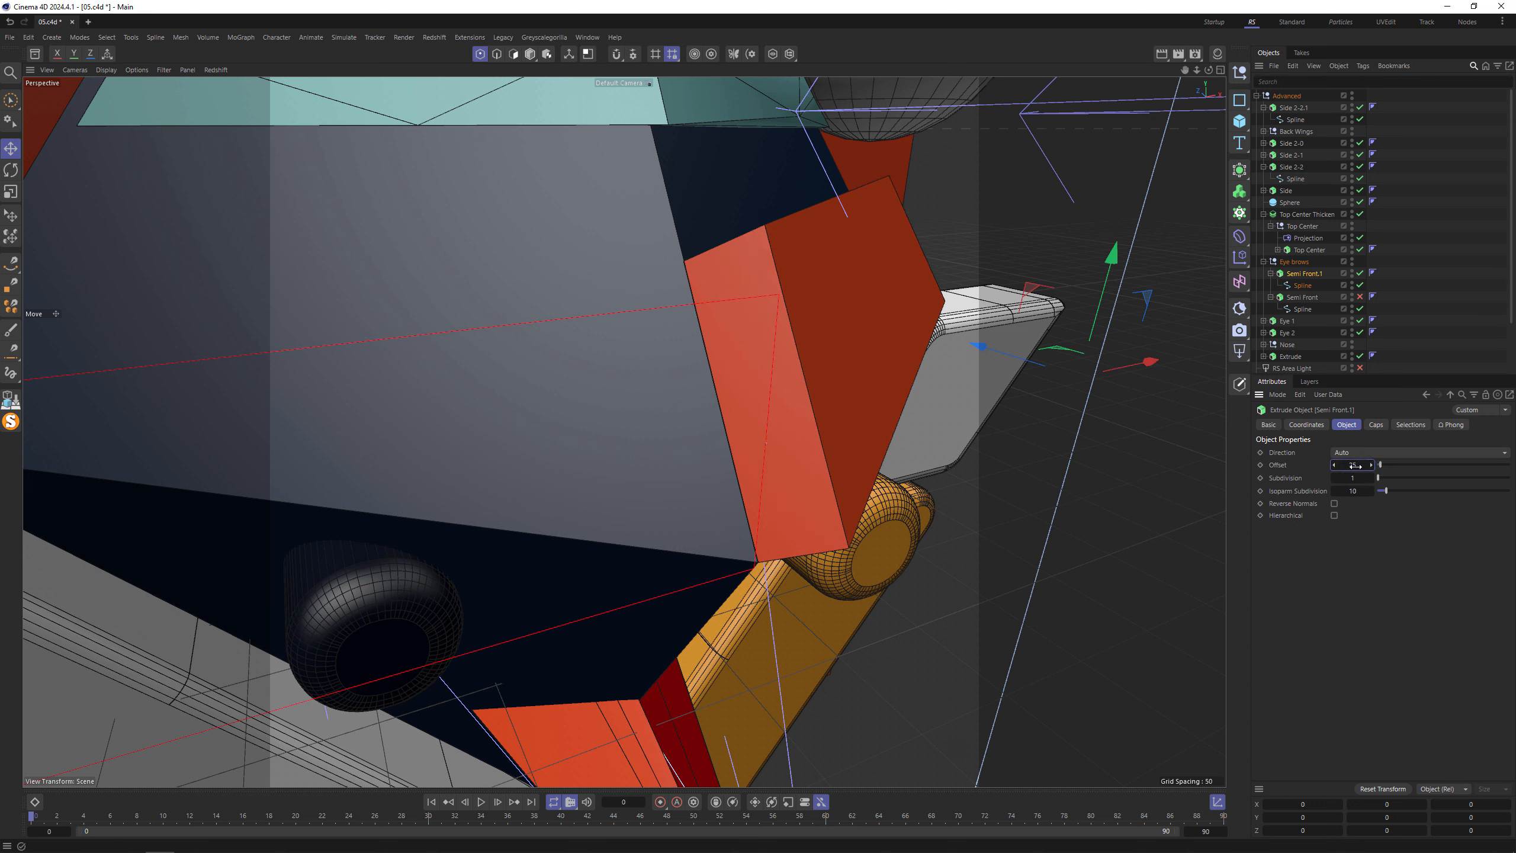
- Re-enable the Semi Front extrude and change its spline's type to Linear
left_click(1304, 309)
left_click(1361, 297)
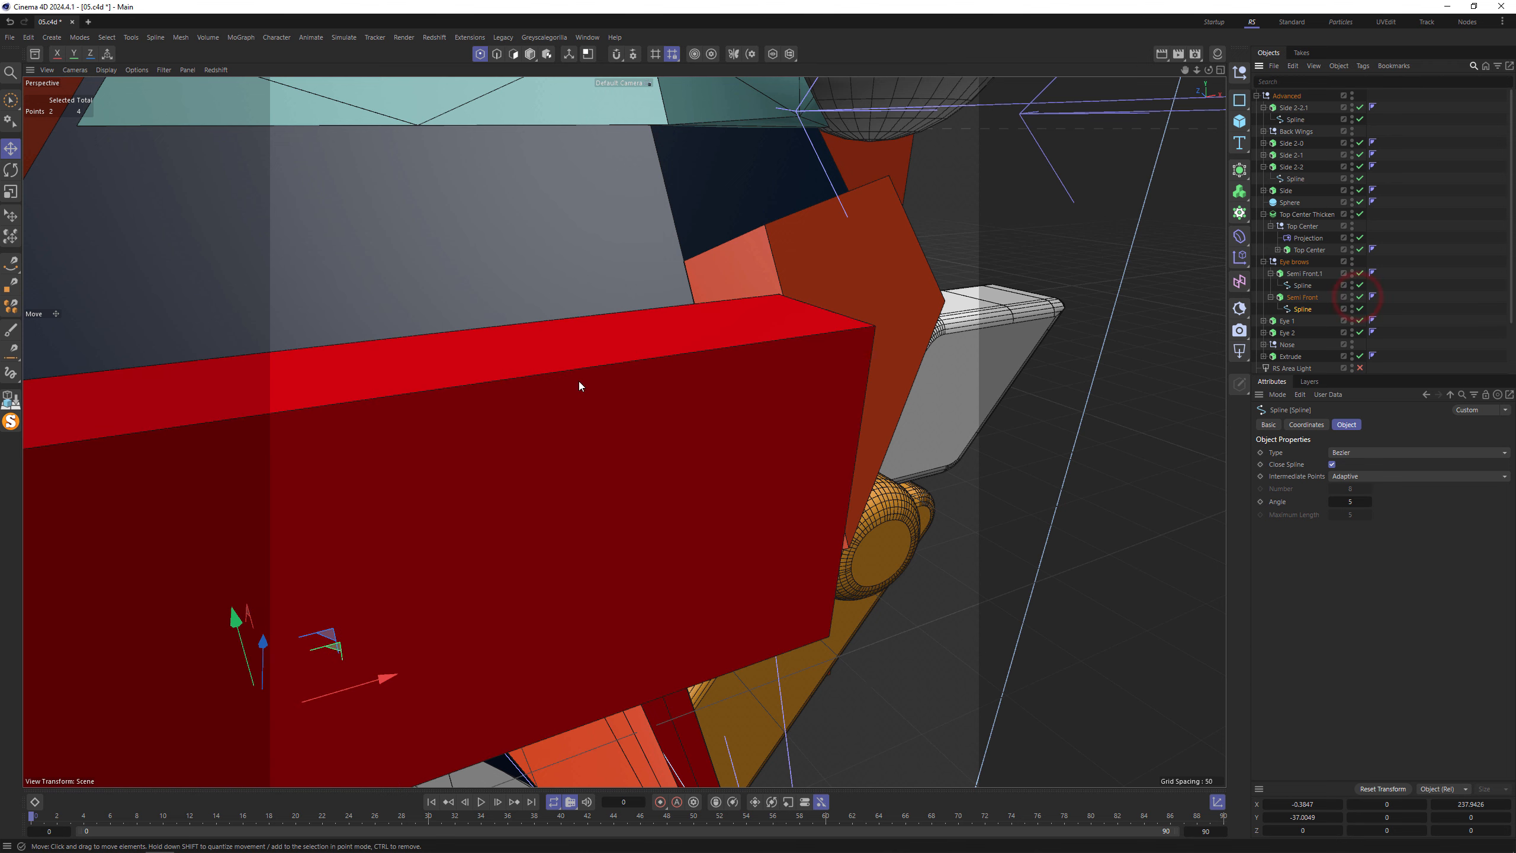
left_click(1377, 455)
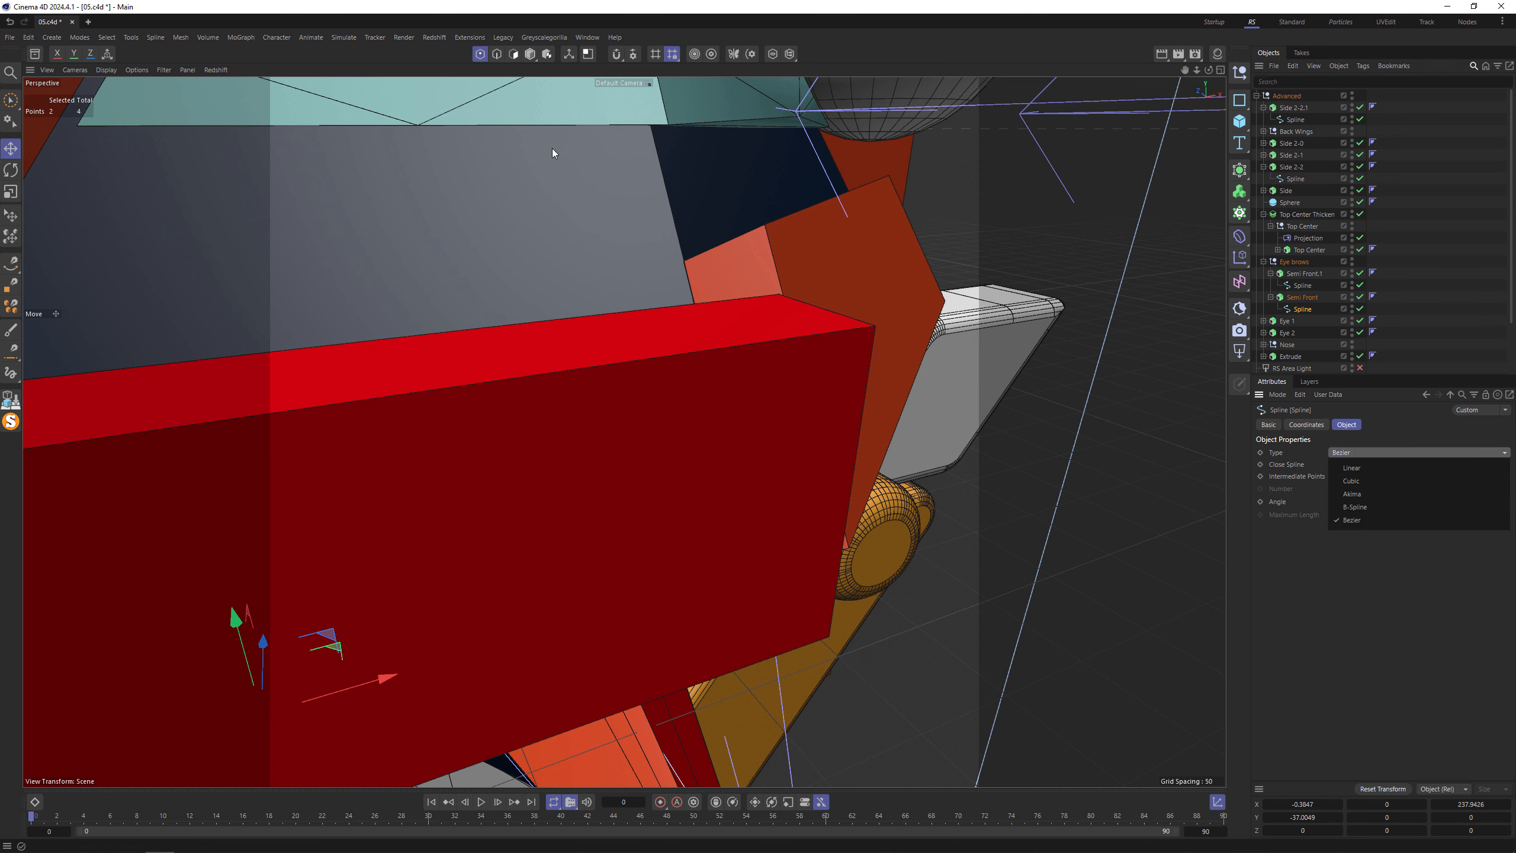
left_click(1351, 467)
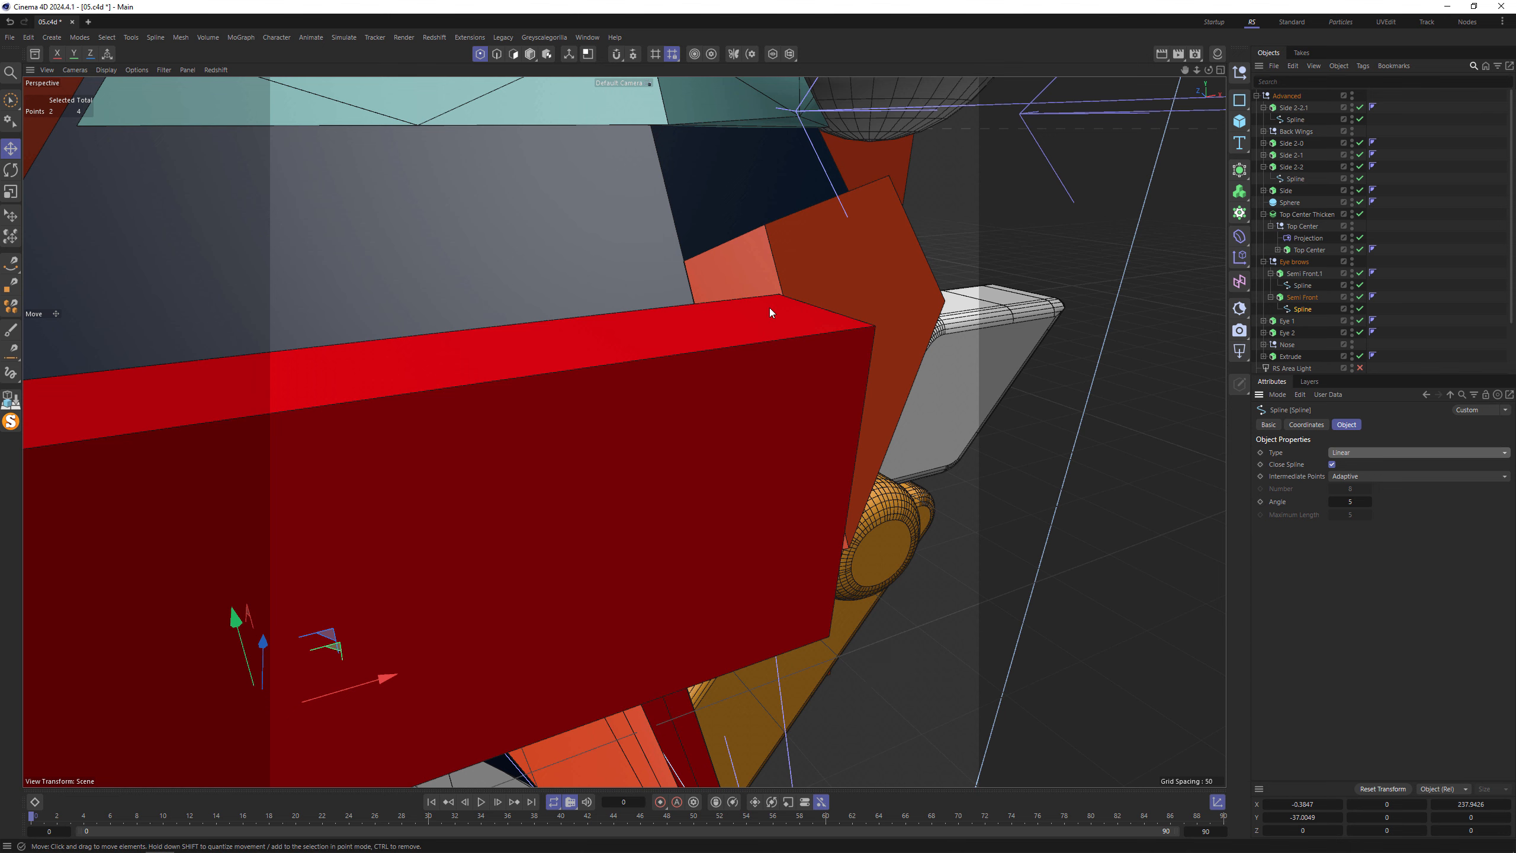
- Move the Semi Front spline's upper inner corner point in depth onto the body's front edge
left_click(779, 291)
left_click_drag(717, 311, 848, 385, "alt")
left_click_drag(579, 253, 856, 559)
left_click(841, 510)
left_click_drag(837, 496, 824, 449, "alt")
- Move the Semi Front spline's lower outer corner point back to about Z 187 and fit it to the body's side edge
left_click(750, 664)
left_click_drag(699, 651, 949, 683, "alt")
left_click_drag(565, 640, 297, 681, "alt")
scroll(297, 681, "up", 6)
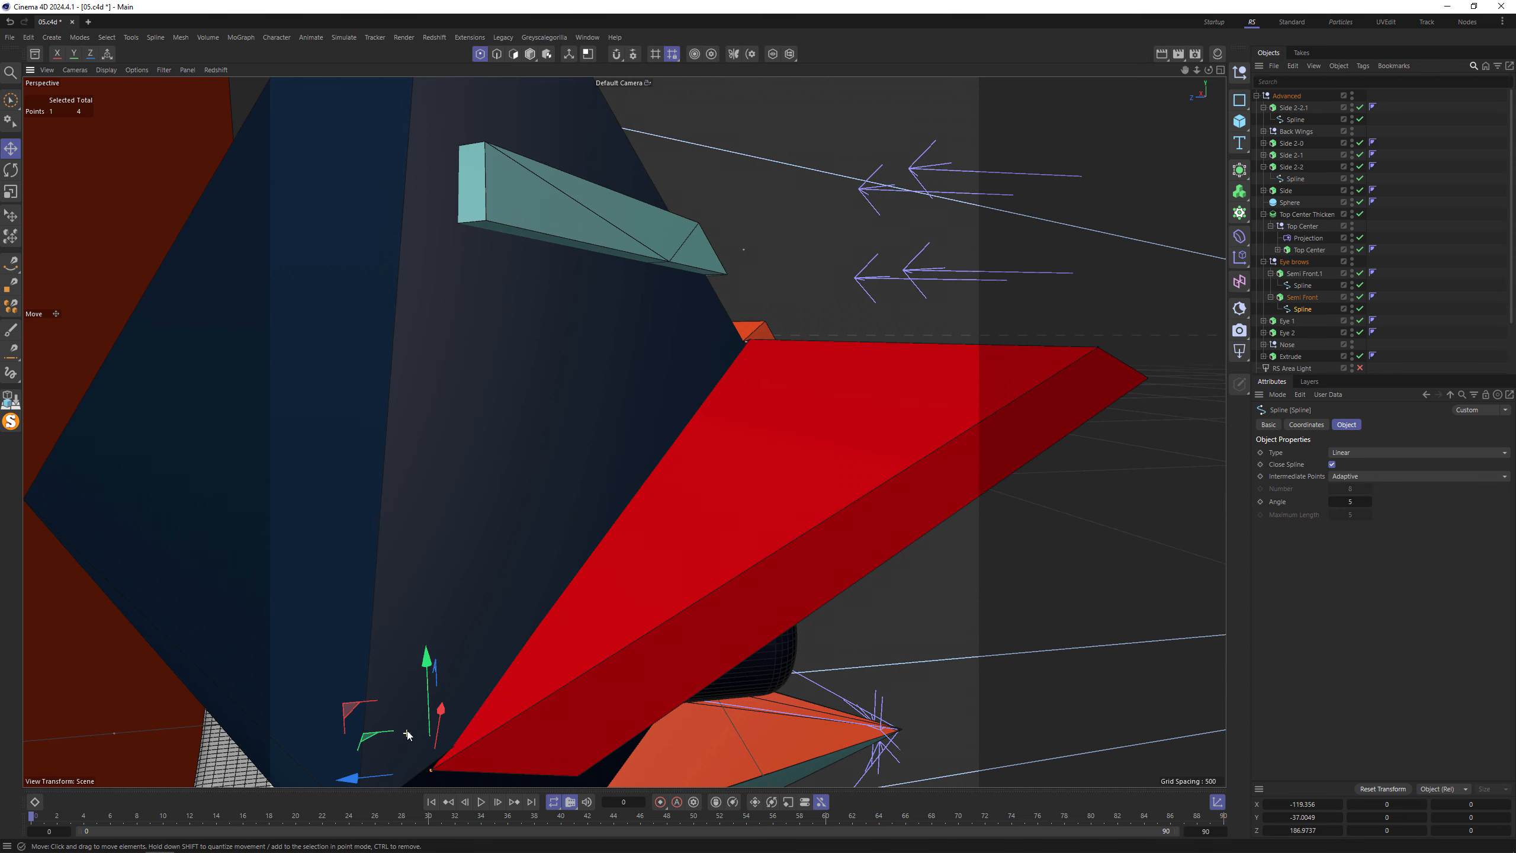
left_click_drag(450, 593, 441, 582)
left_click_drag(538, 538, 603, 537, "alt")
- Move the Semi Front spline's upper outer corner point back to about Z 185.5, against the body's side edge
left_click(1212, 322)
left_click_drag(1115, 321, 498, 396)
scroll(587, 306, "up", 3)
left_click_drag(552, 282, 560, 283)
left_click_drag(627, 298, 686, 335, "alt")
left_click_drag(561, 276, 576, 270)
- Bring the whole front of the character into view and collapse the Semi Front.1 hierarchy in the object list
left_click_drag(881, 356, 940, 396, "alt")
scroll(941, 397, "down", 3)
scroll(941, 397, "down", 7)
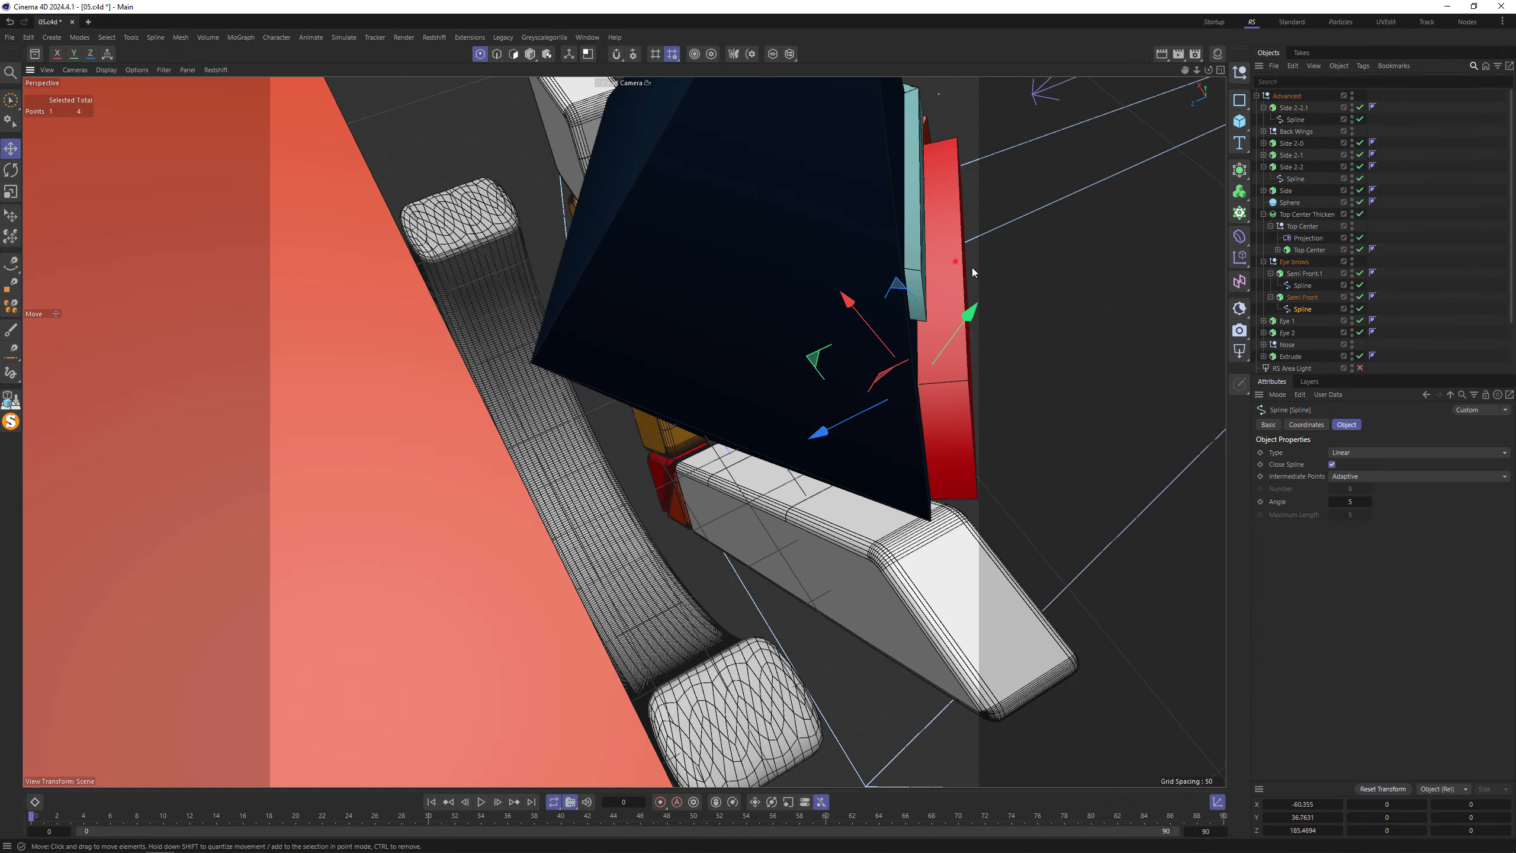
left_click_drag(972, 268, 1052, 268, "alt")
left_click(1271, 273)
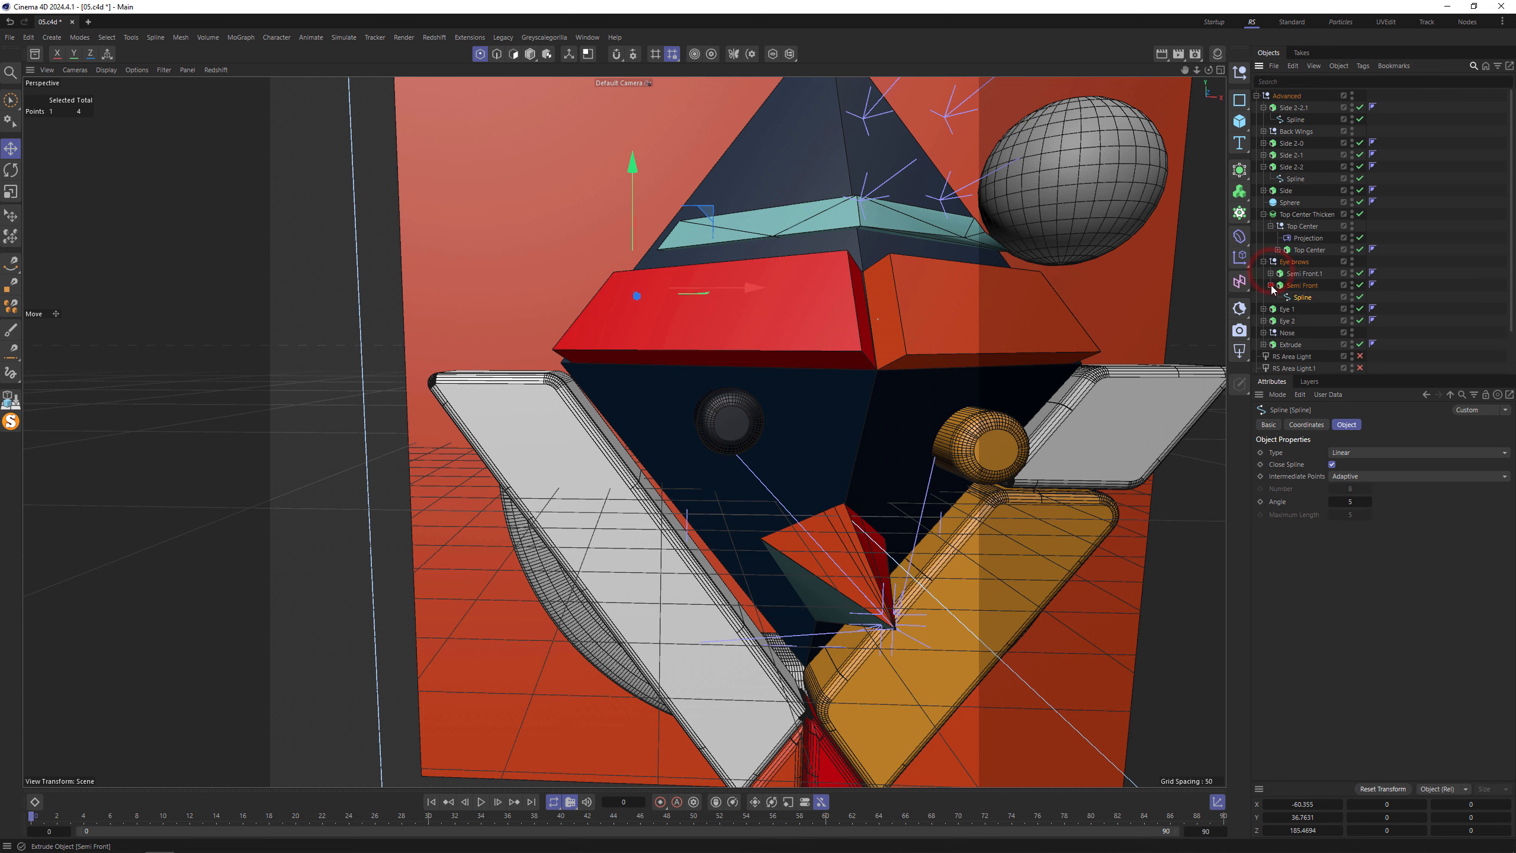
- Collapse the Semi Front hierarchies in the object list and switch from point editing to Model mode
left_click(1271, 285)
left_click(1300, 273)
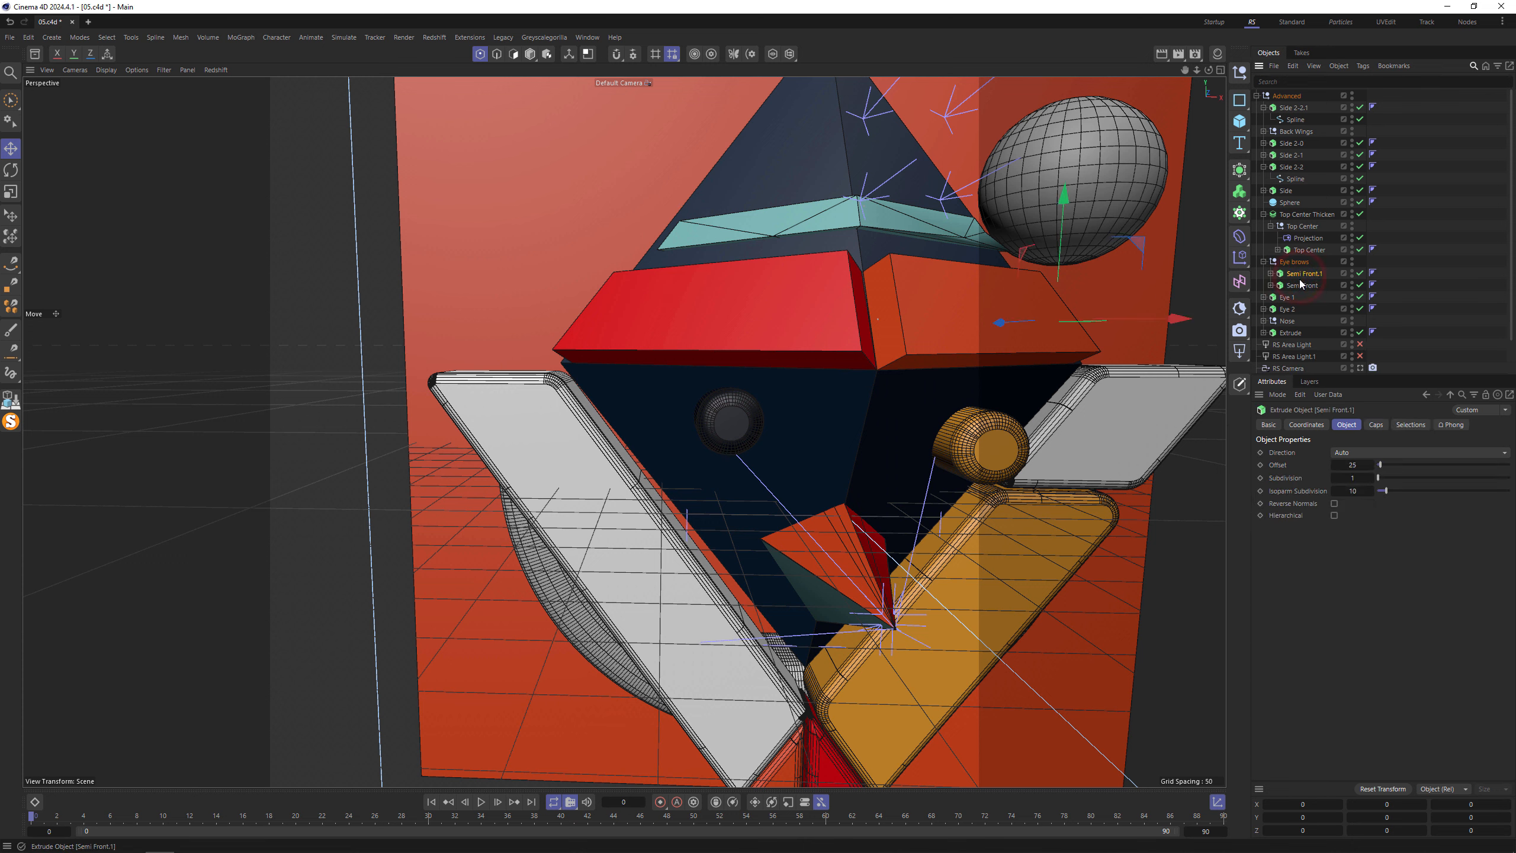
left_click(1271, 285)
left_click(1306, 287)
left_click(1302, 309, "ctrl")
left_click(531, 53)
left_click(1270, 273)
left_click(1270, 286)
- Give both the Semi Front.1 and Semi Front extrusions a round cap bevel with a size of 5
left_click(1304, 273)
left_click(1302, 285, "ctrl")
left_click(1381, 424)
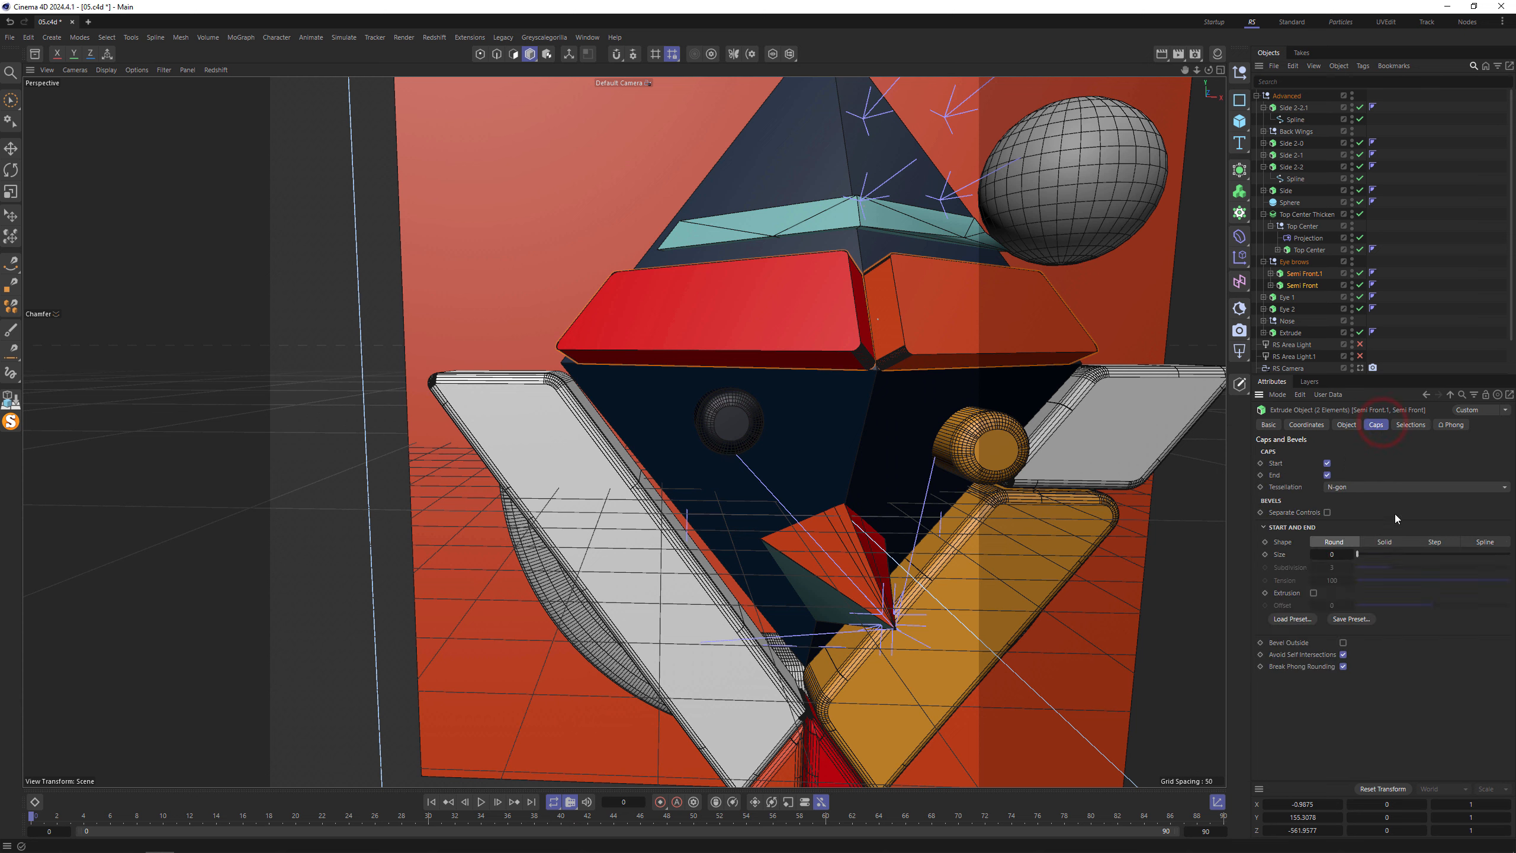
left_click(1218, 801)
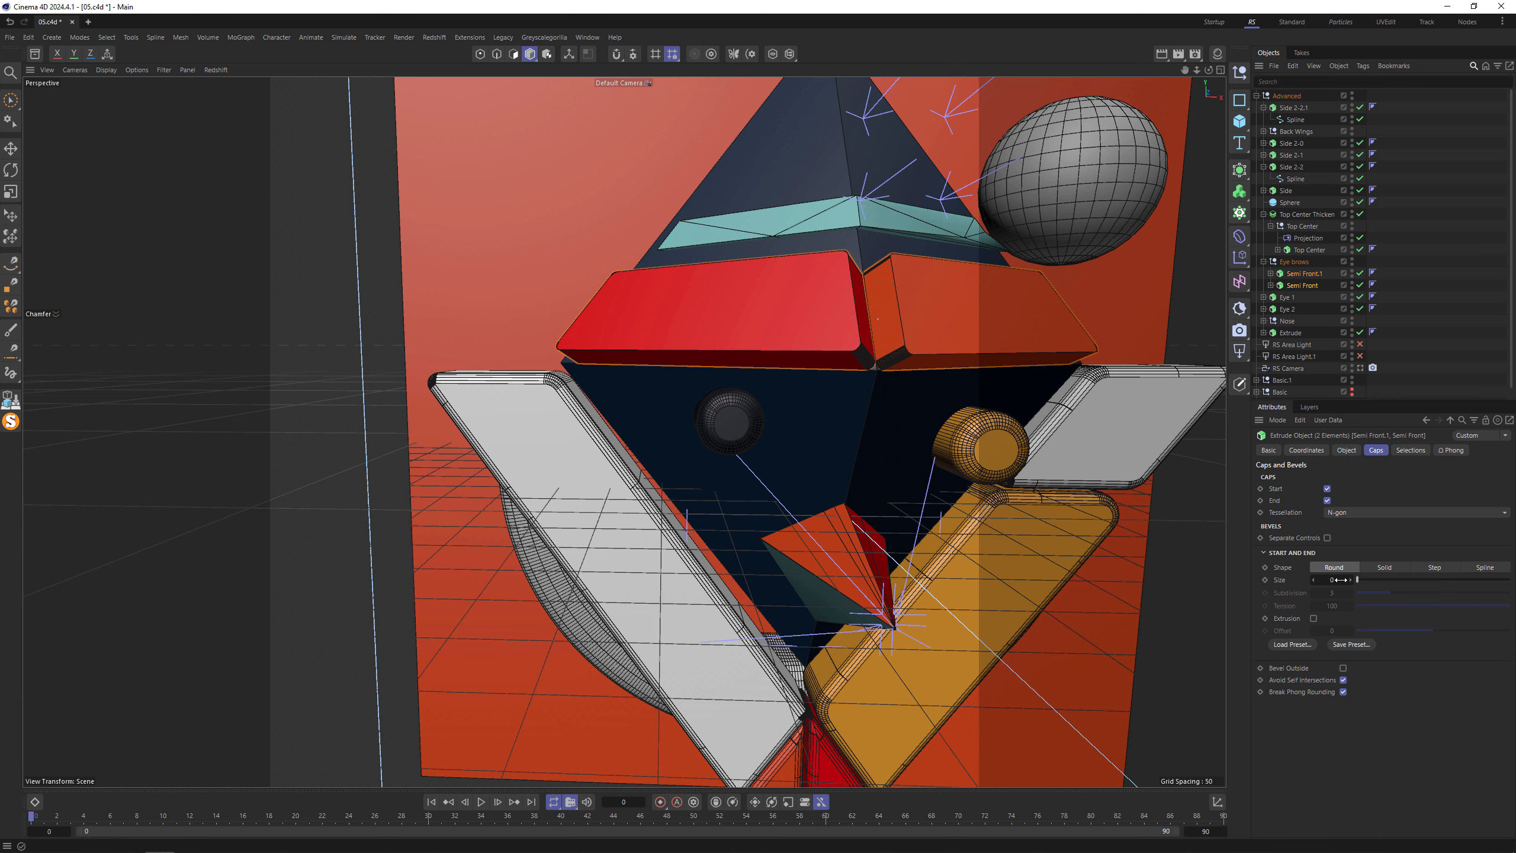
left_click_drag(1341, 579, 1340, 579)
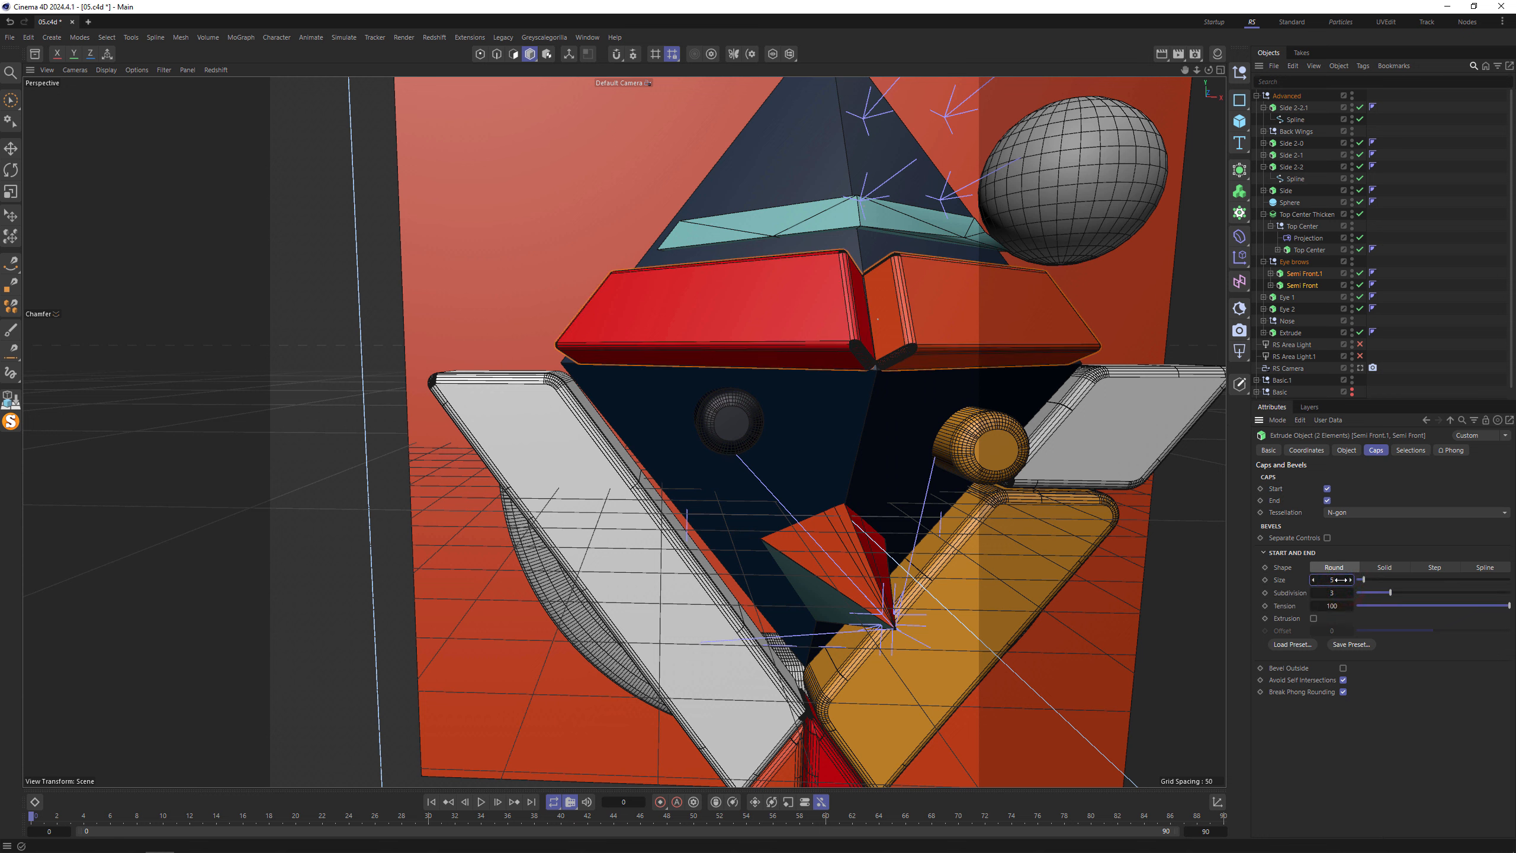
- Set the extrusion offset of Semi Front.1 to 30
left_click(1347, 450)
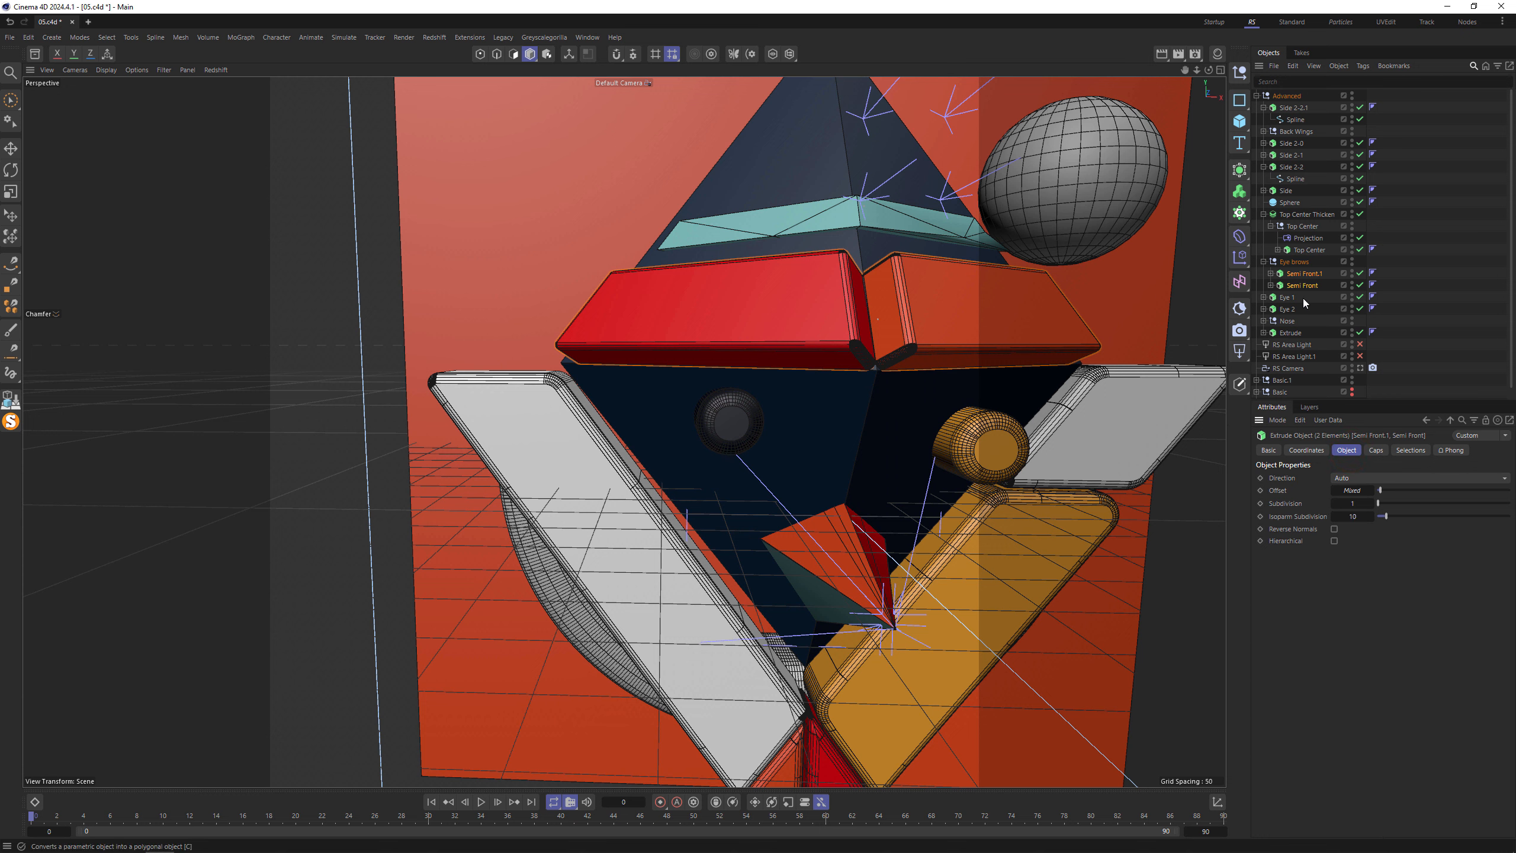
left_click(1304, 274)
left_click(1366, 491)
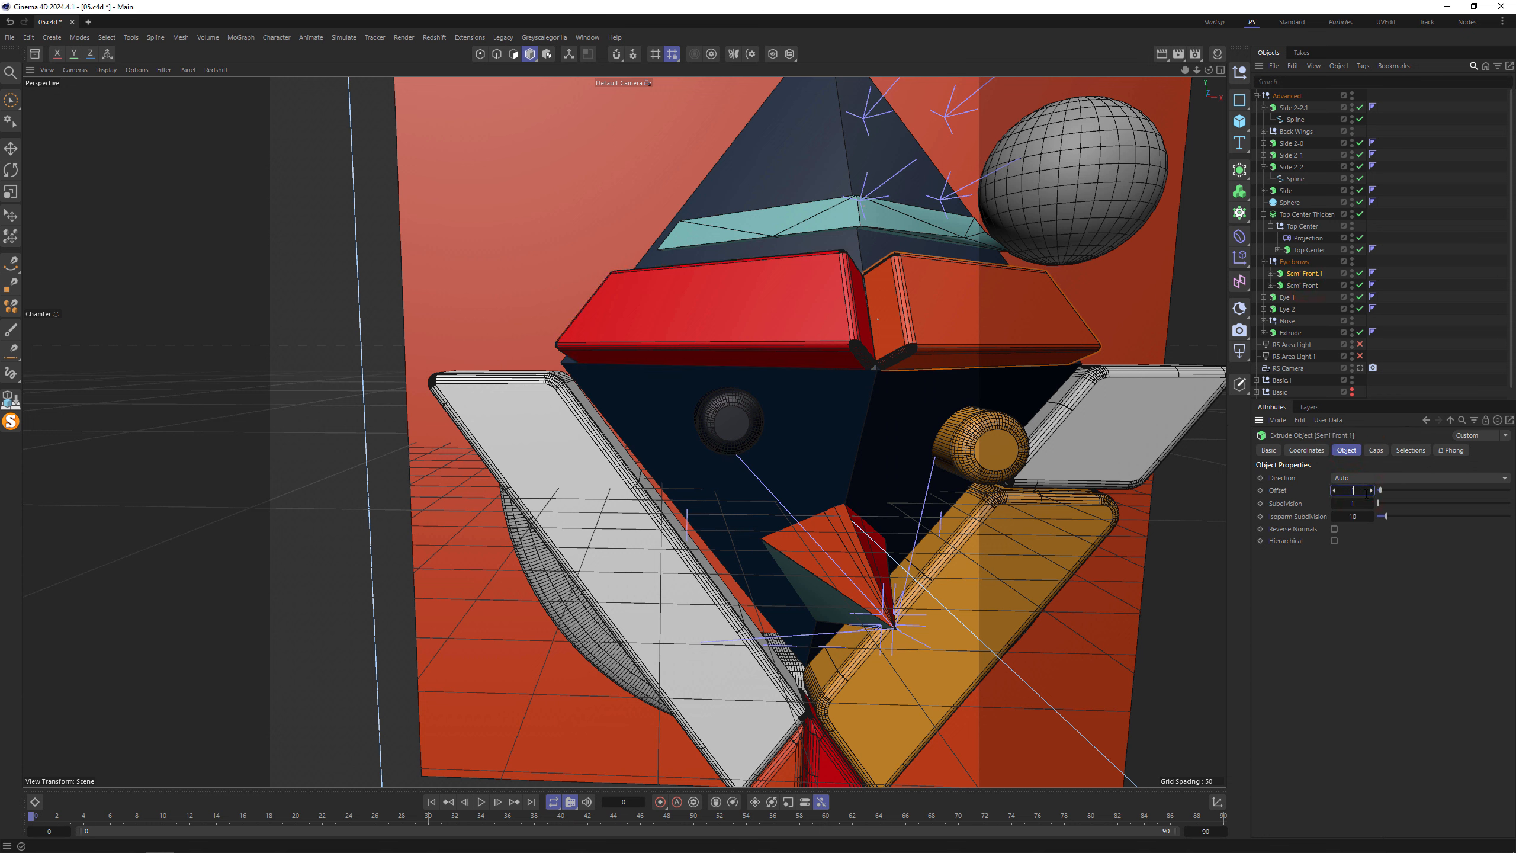
type("30")
key("Return")
- Set the extrusion offset of Semi Front to 10
left_click(1302, 286)
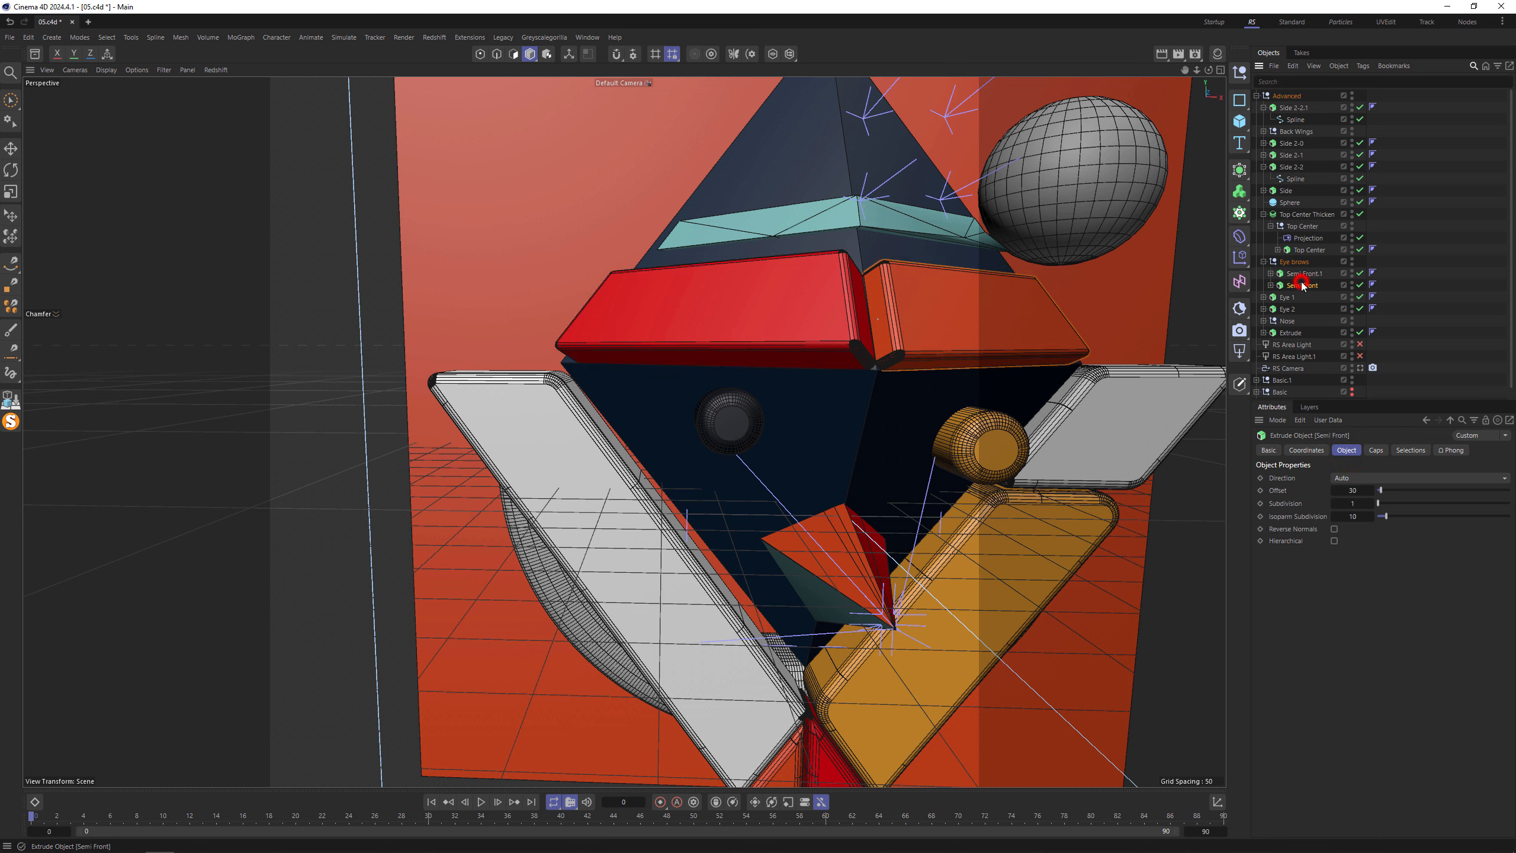
left_click(1356, 486)
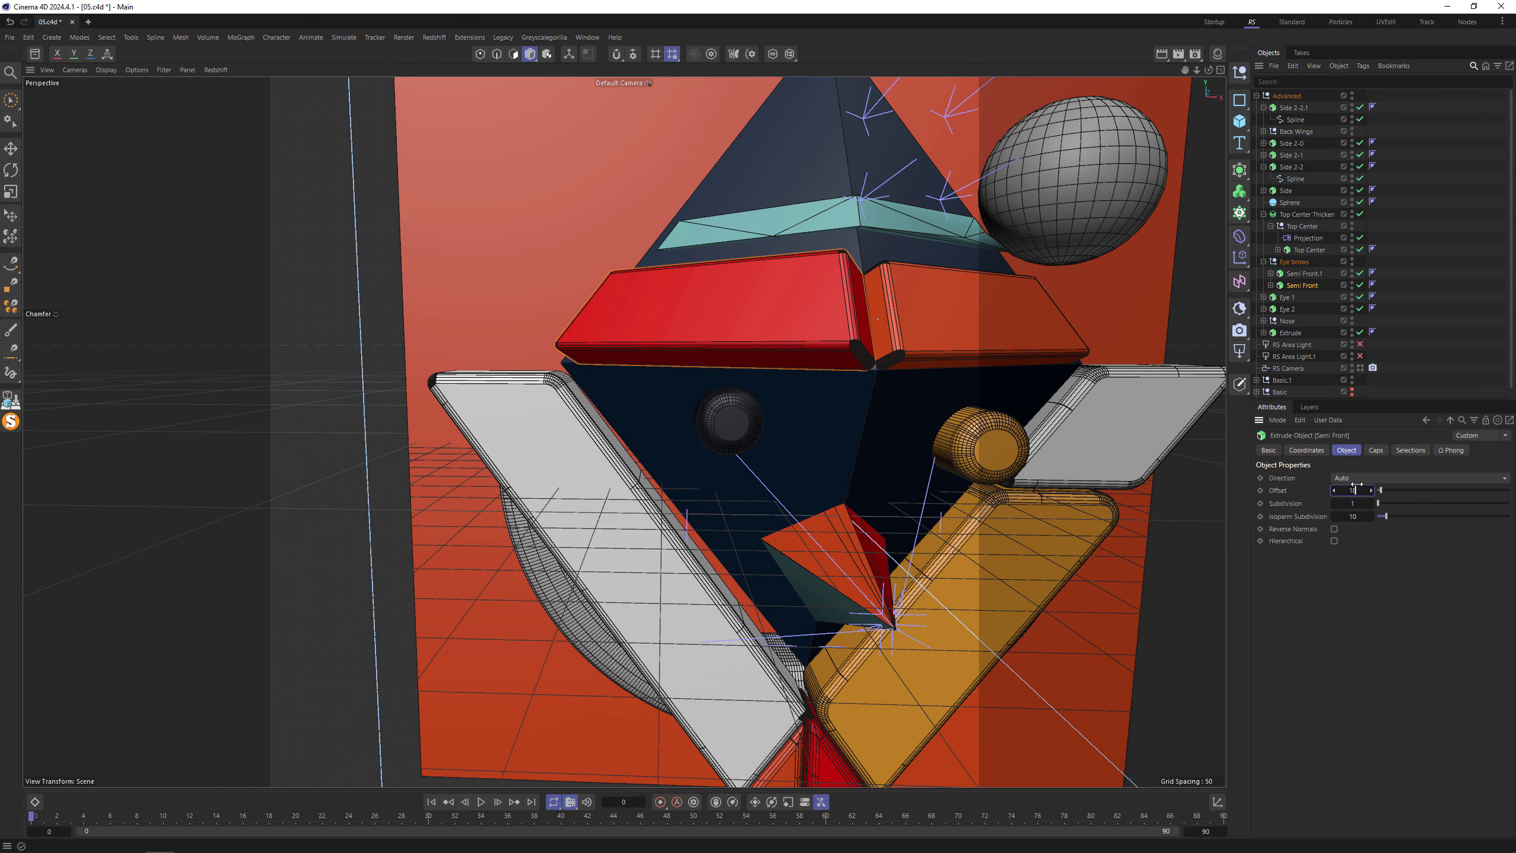
type("18")
key("Return")
type("10")
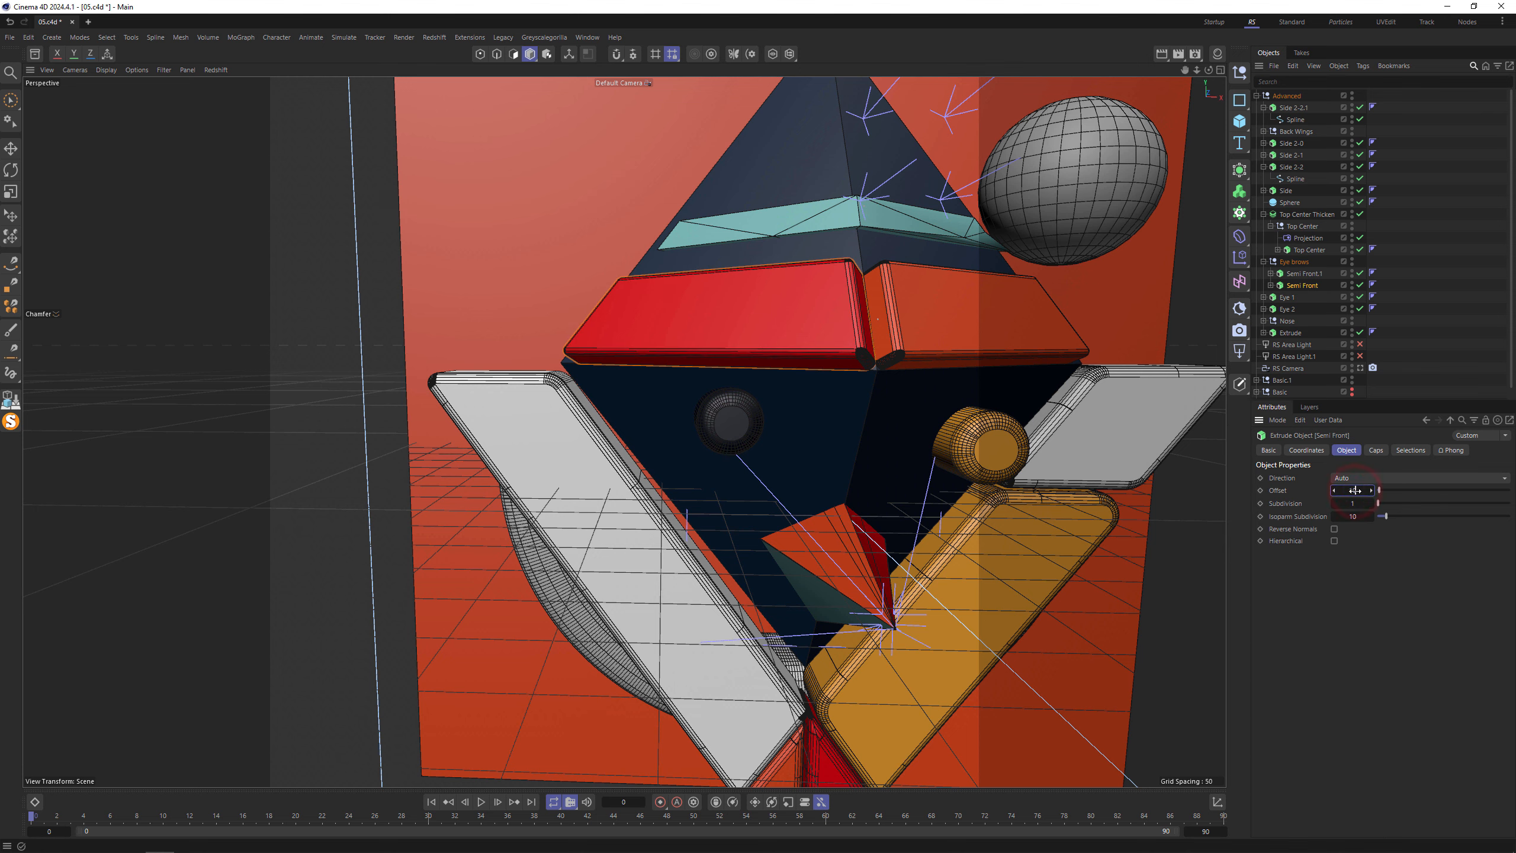
key("Return")
- Select the teal Top Center Thicken band above the eyebrows and group it under a null
left_click_drag(877, 327, 863, 394, "alt")
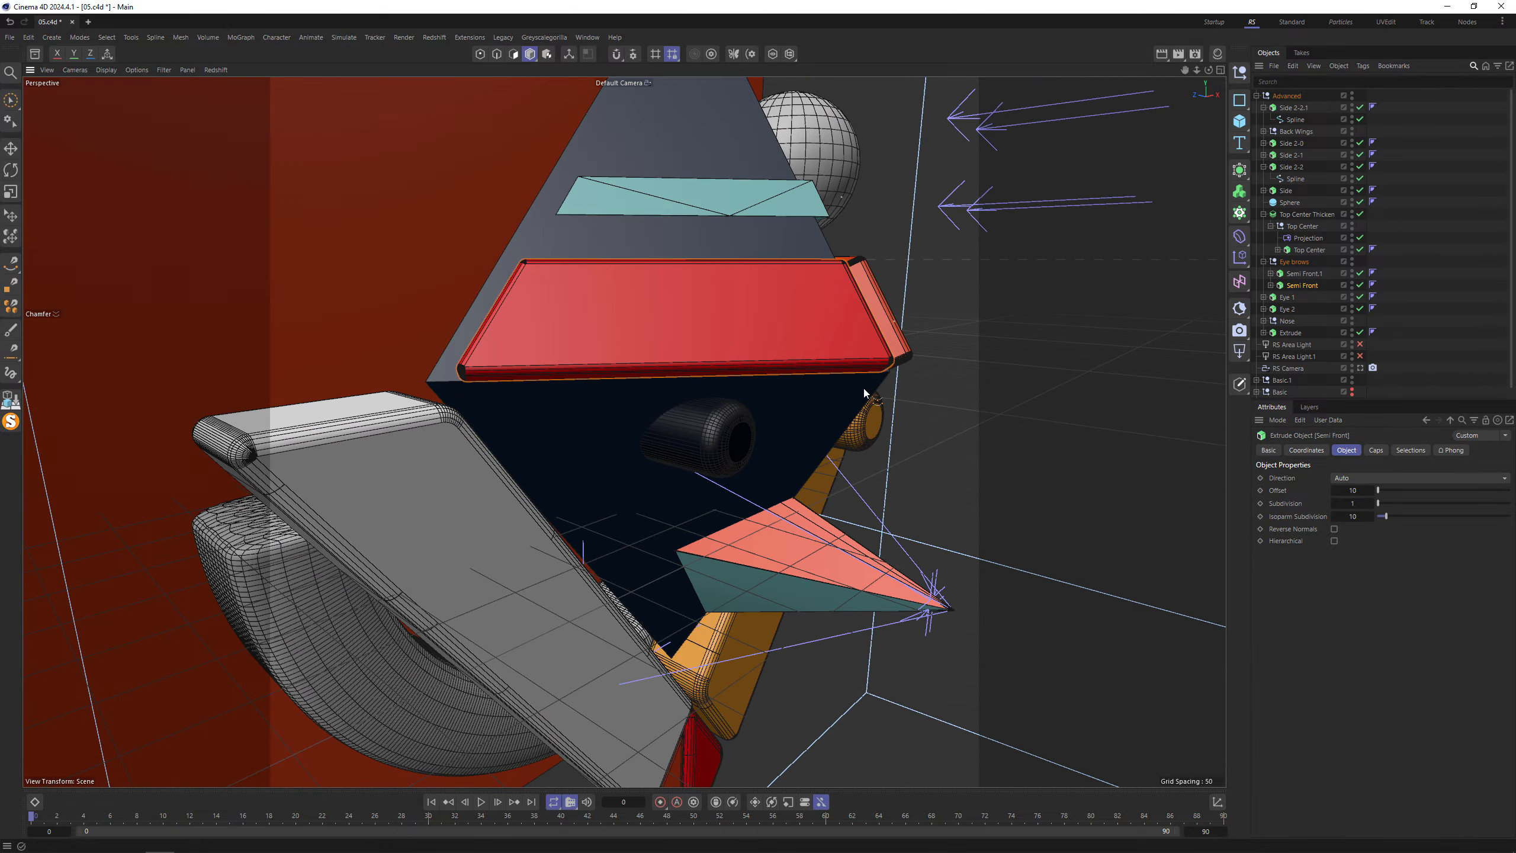
left_click_drag(764, 213, 751, 177, "alt")
key("e")
left_click(752, 177)
key("alt+g")
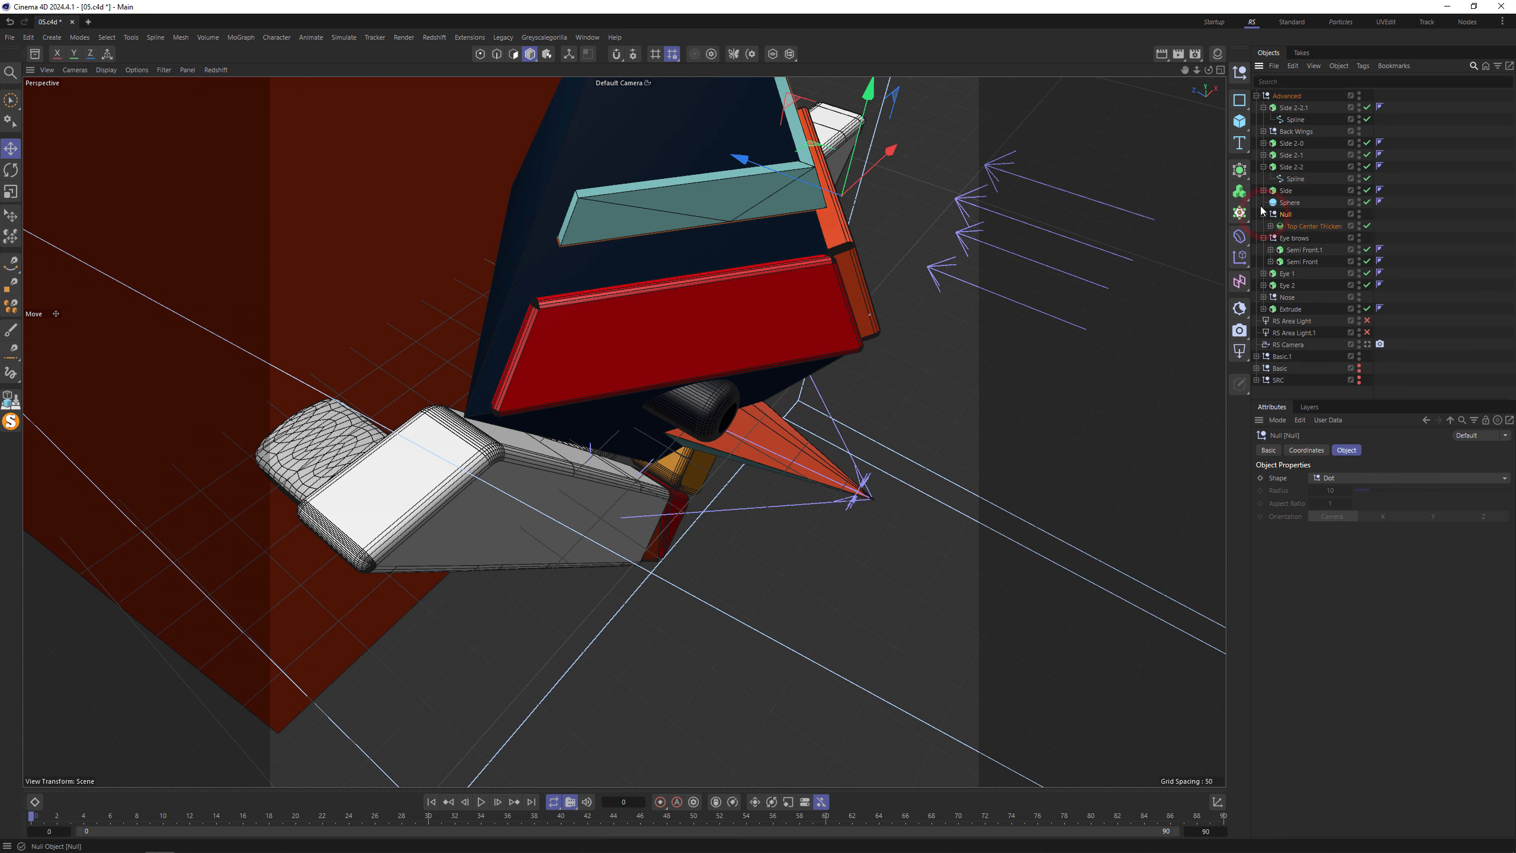
- Add a Bevel deformer and place it inside the null that holds Top Center Thicken
left_click(1238, 242)
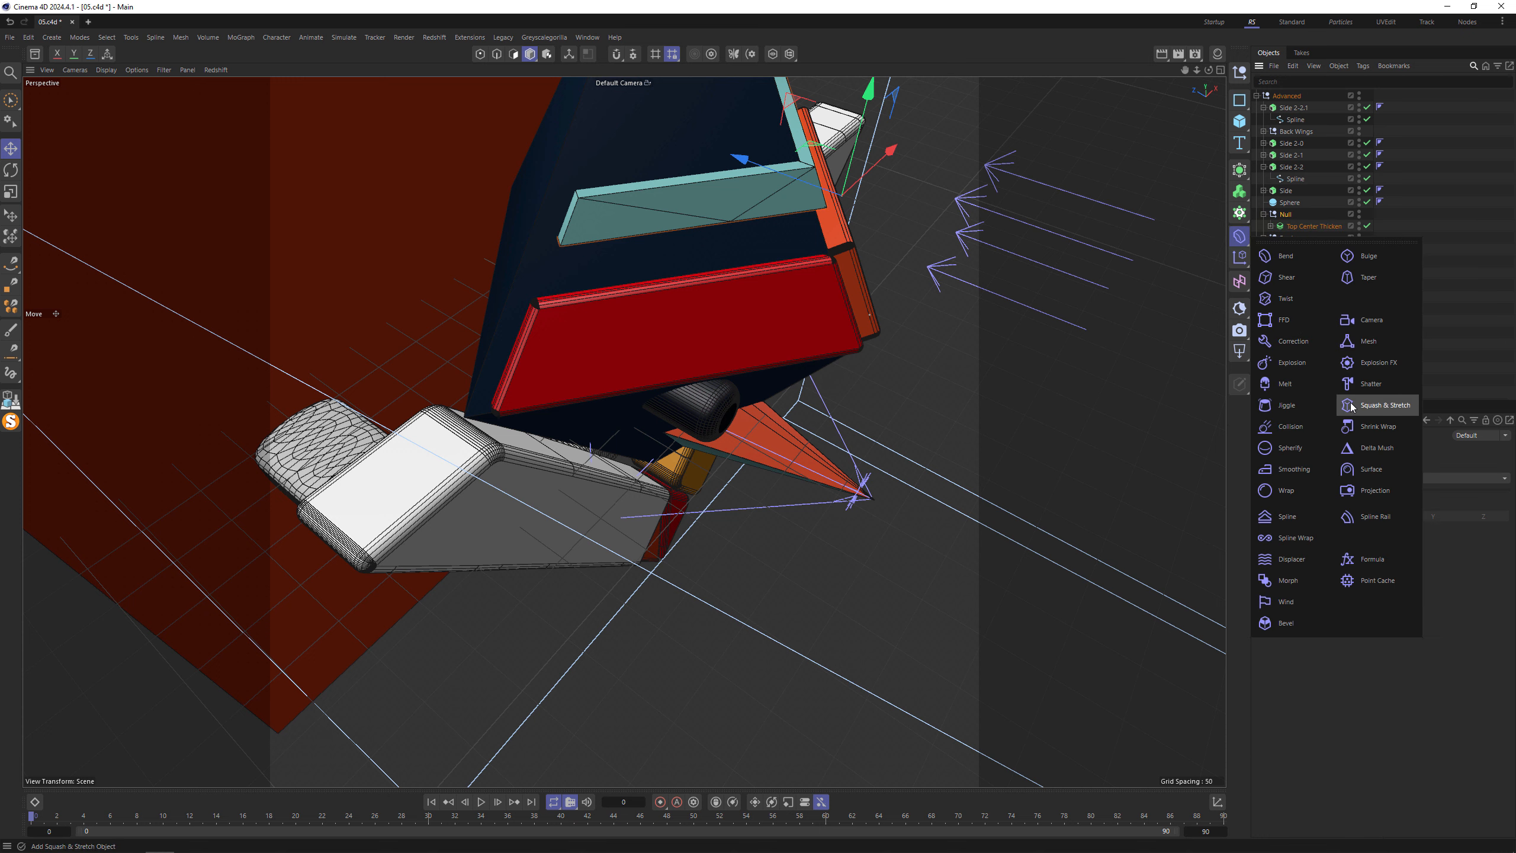
left_click(1292, 624)
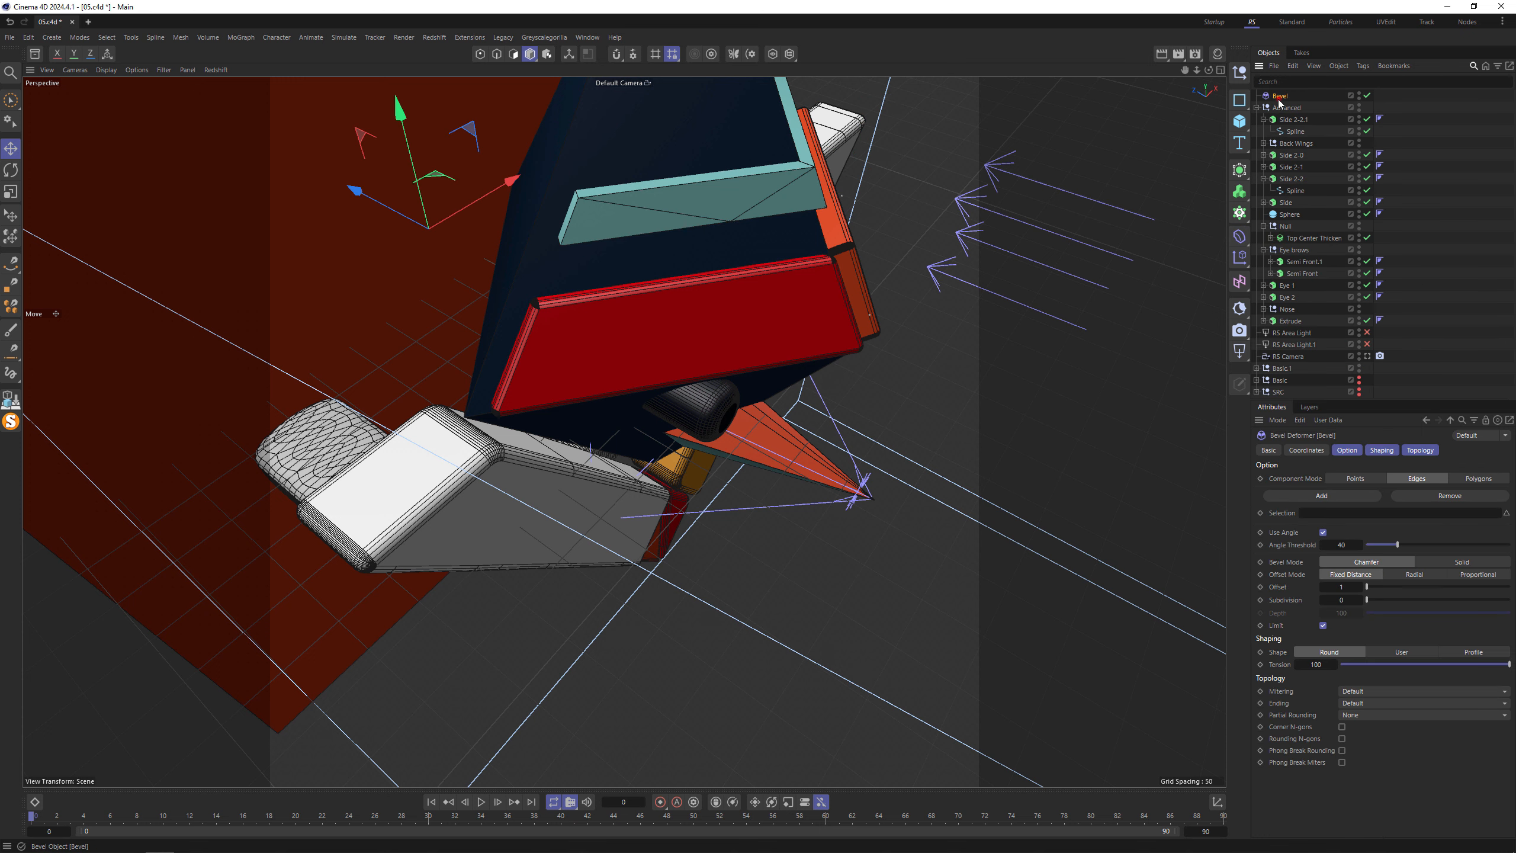
left_click_drag(1284, 96, 1301, 234)
key("o")
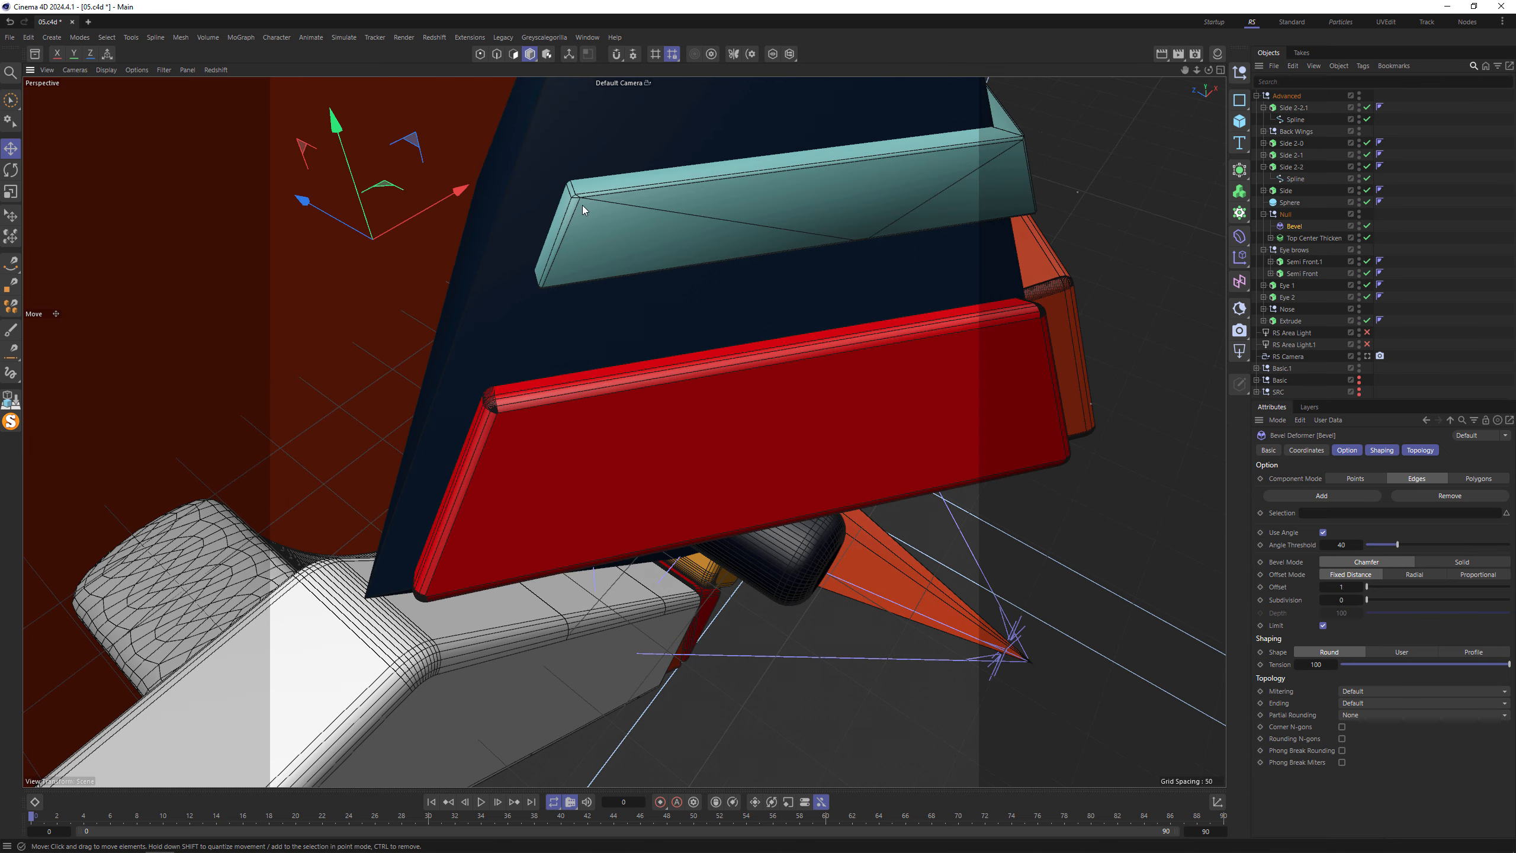
- Set the teal band's Bevel deformer to an offset of 2 and a subdivision of 6
left_click(1361, 588)
left_click(1362, 603)
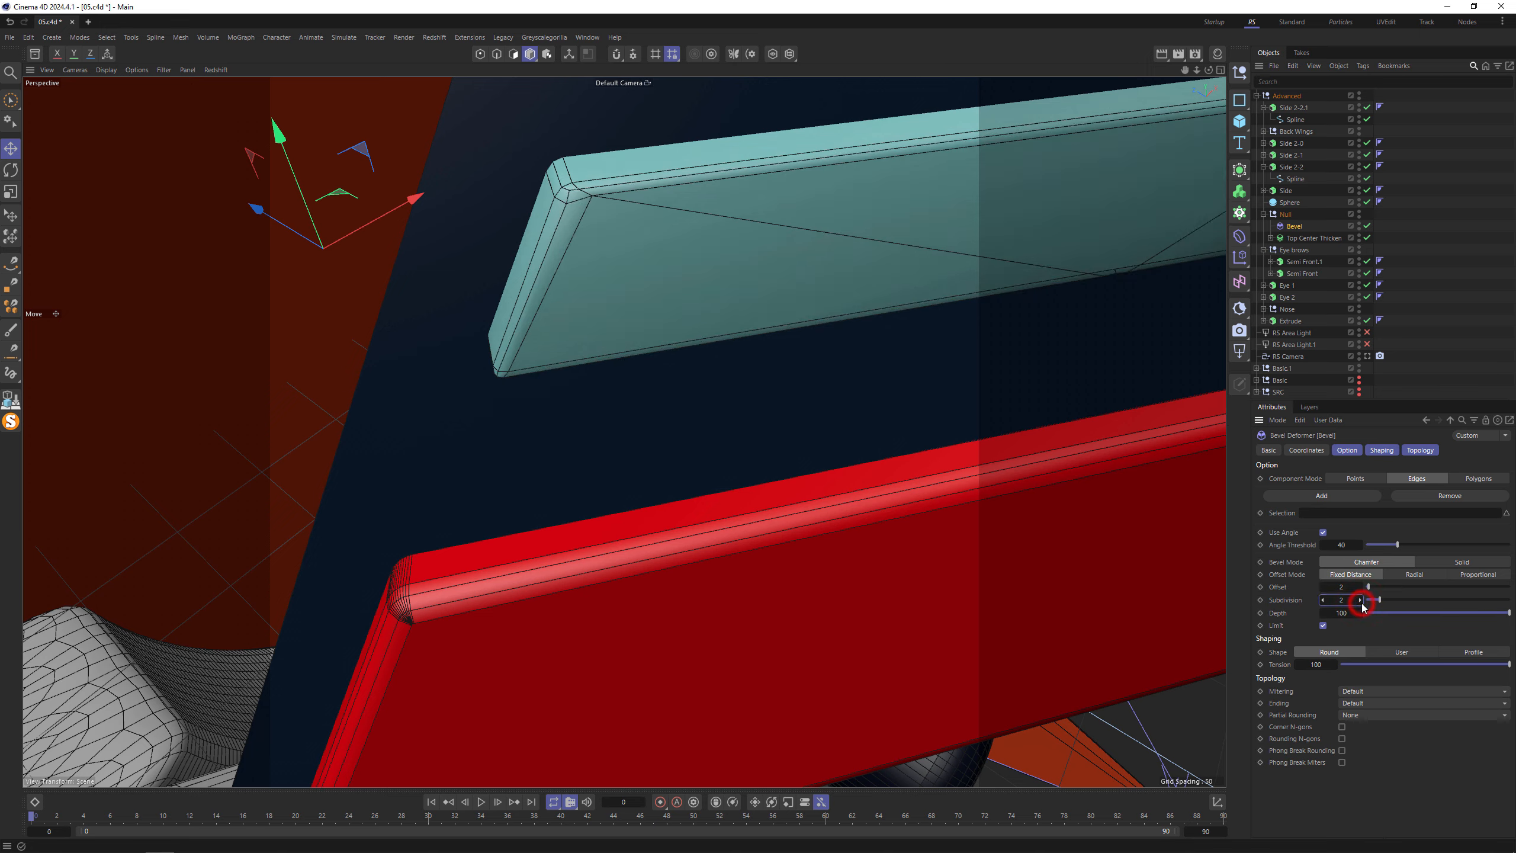
left_click(1362, 602)
left_click(1362, 602)
left_click(1362, 603)
left_click(1362, 603)
left_click(1362, 603)
- Group the body's Extrude object under a null and name the null Main Body
scroll(1046, 311, "down", 8)
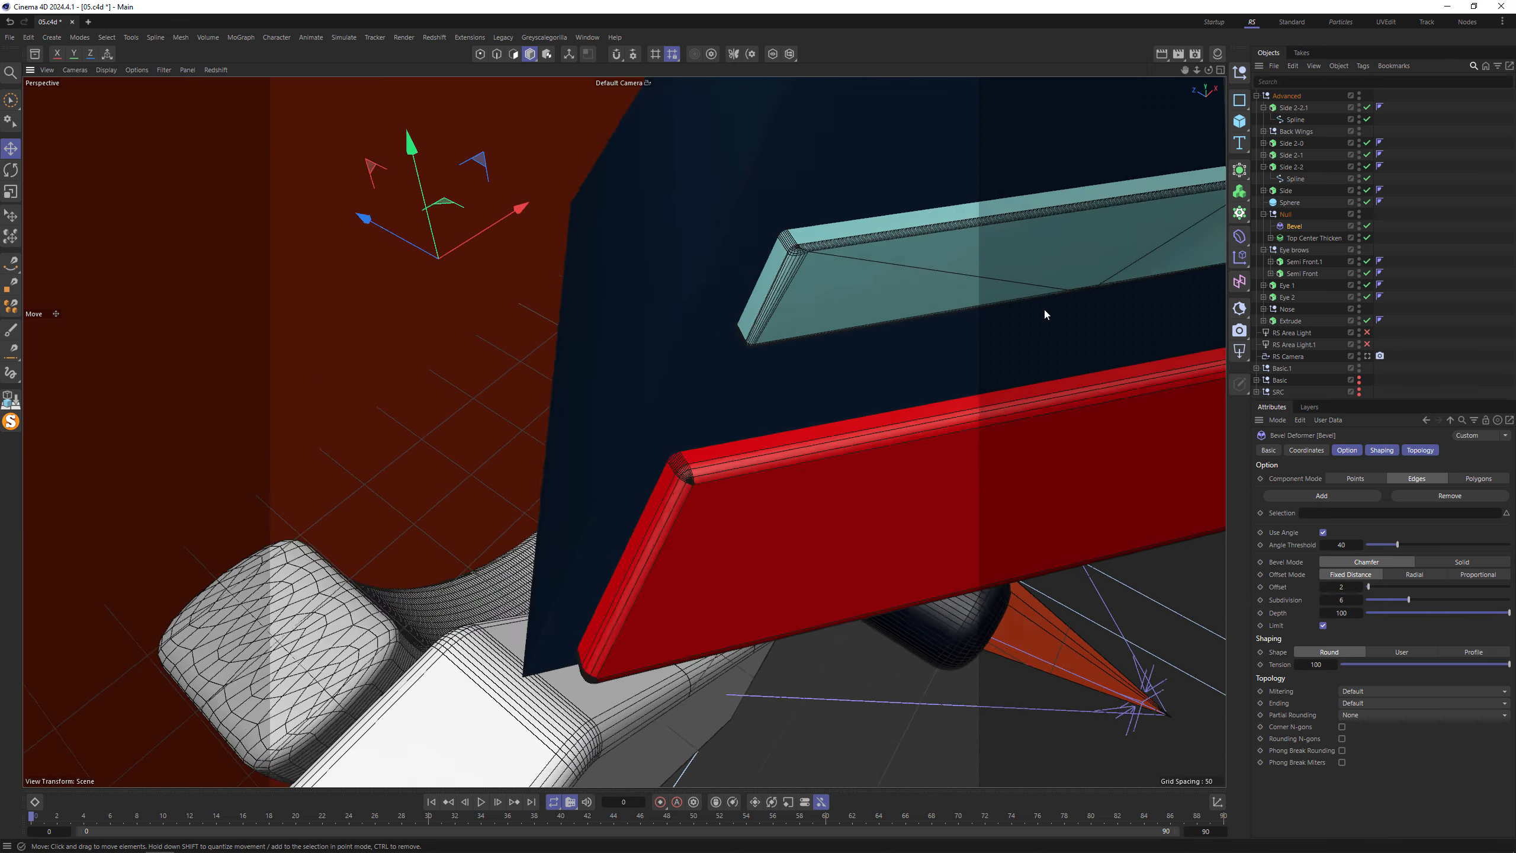
middle_click_drag(1069, 268, 808, 279, "alt")
left_click_drag(807, 279, 814, 221, "alt")
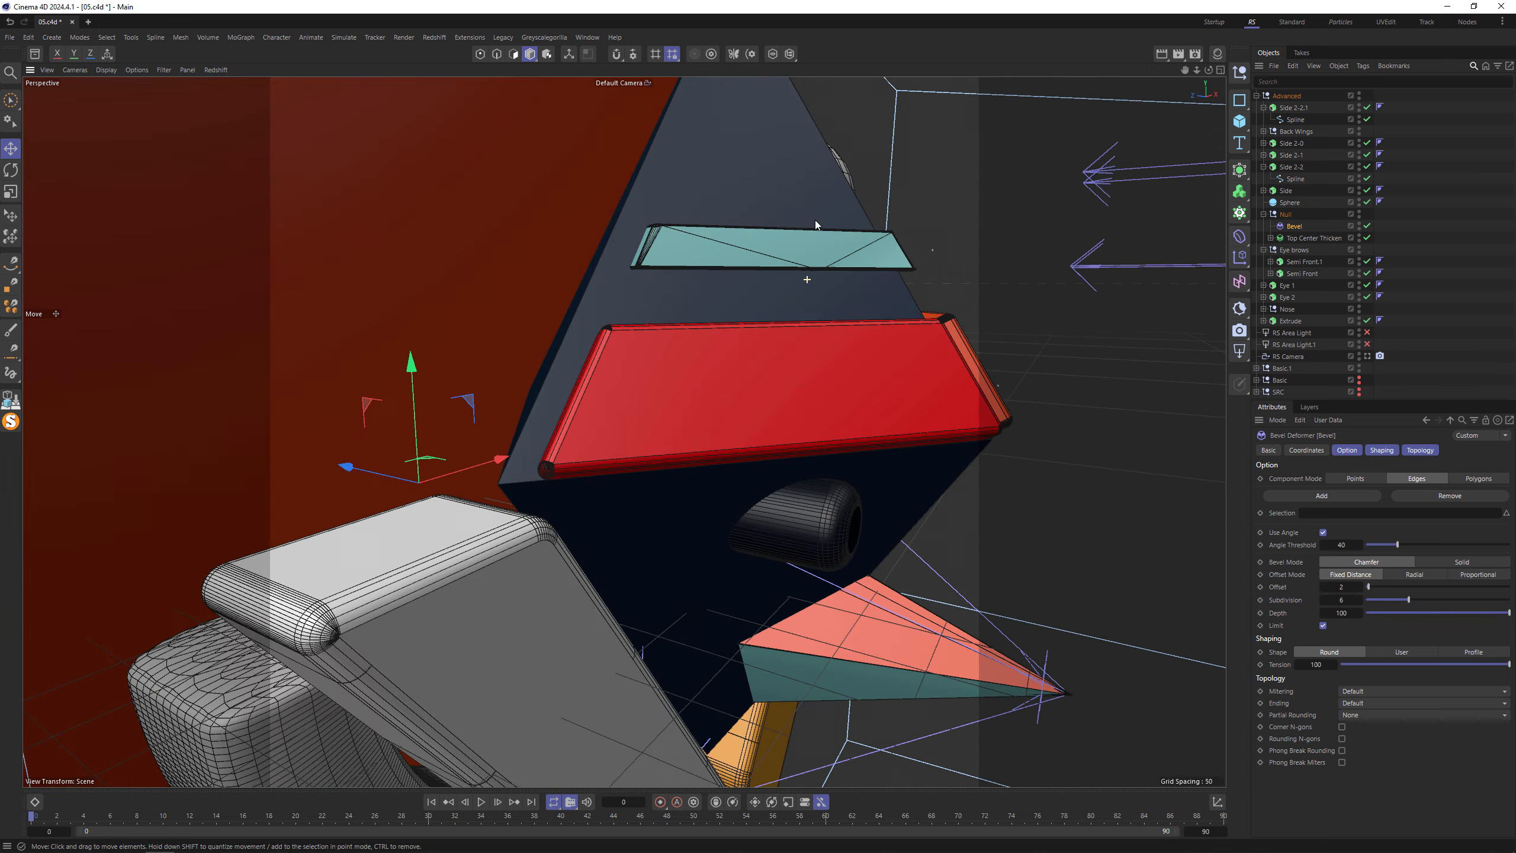
left_click(671, 171)
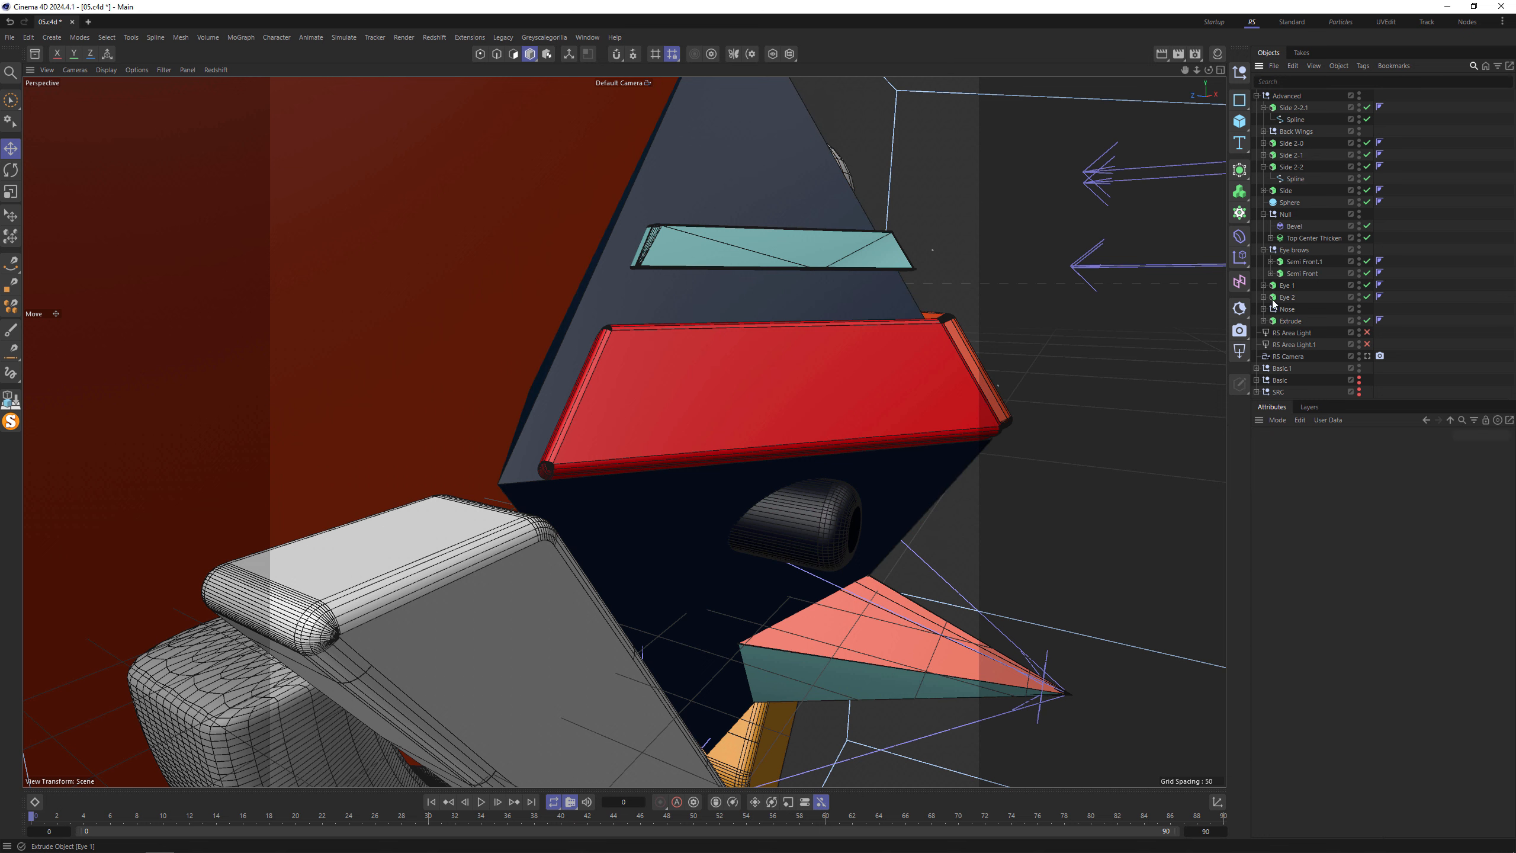
left_click(1289, 322)
key("alt+g")
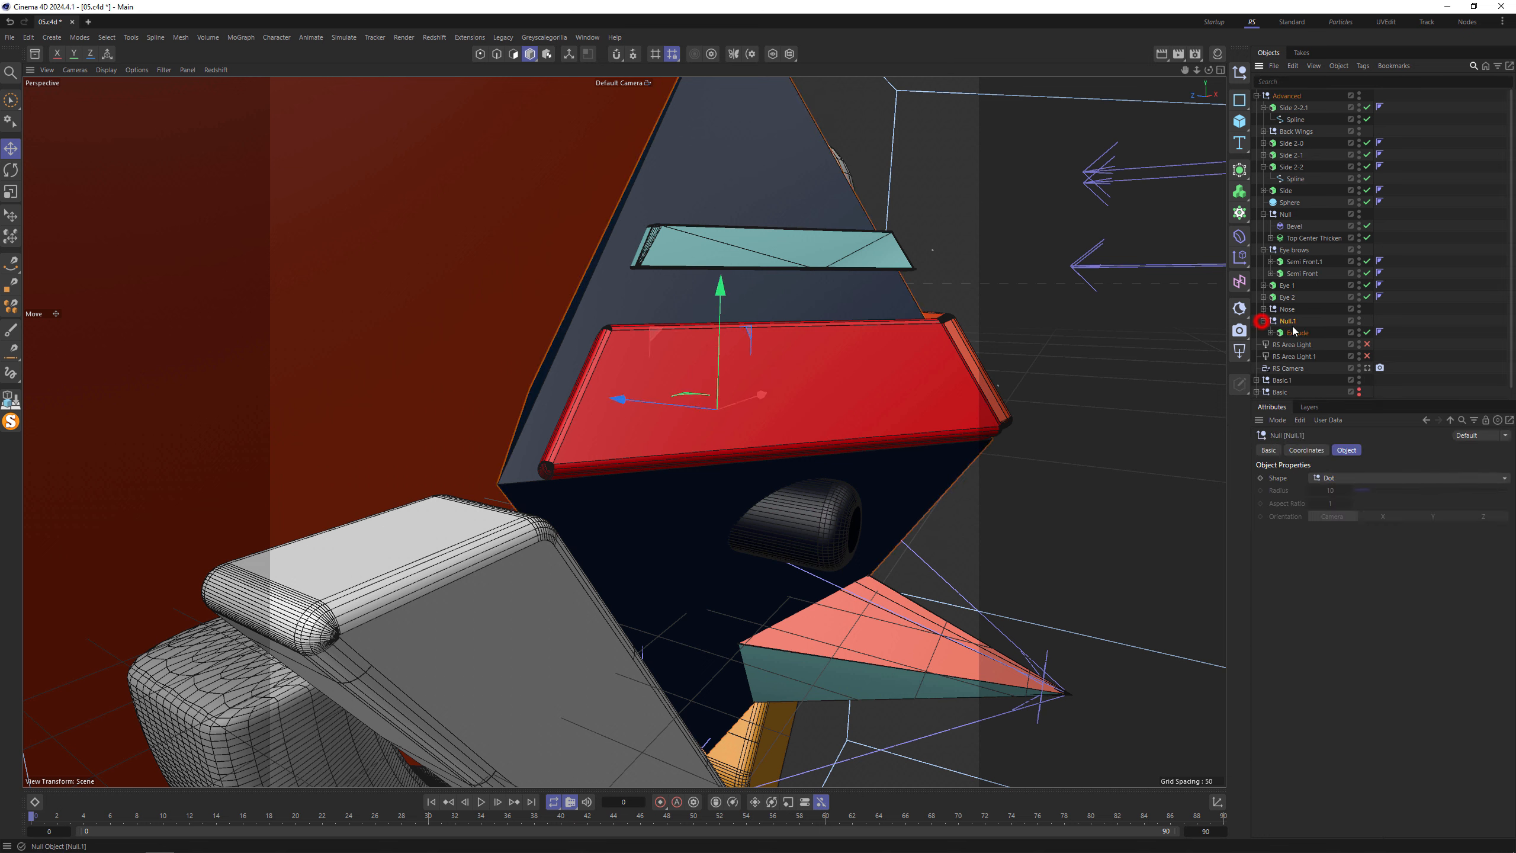
double_click(1291, 321)
type("Ma")
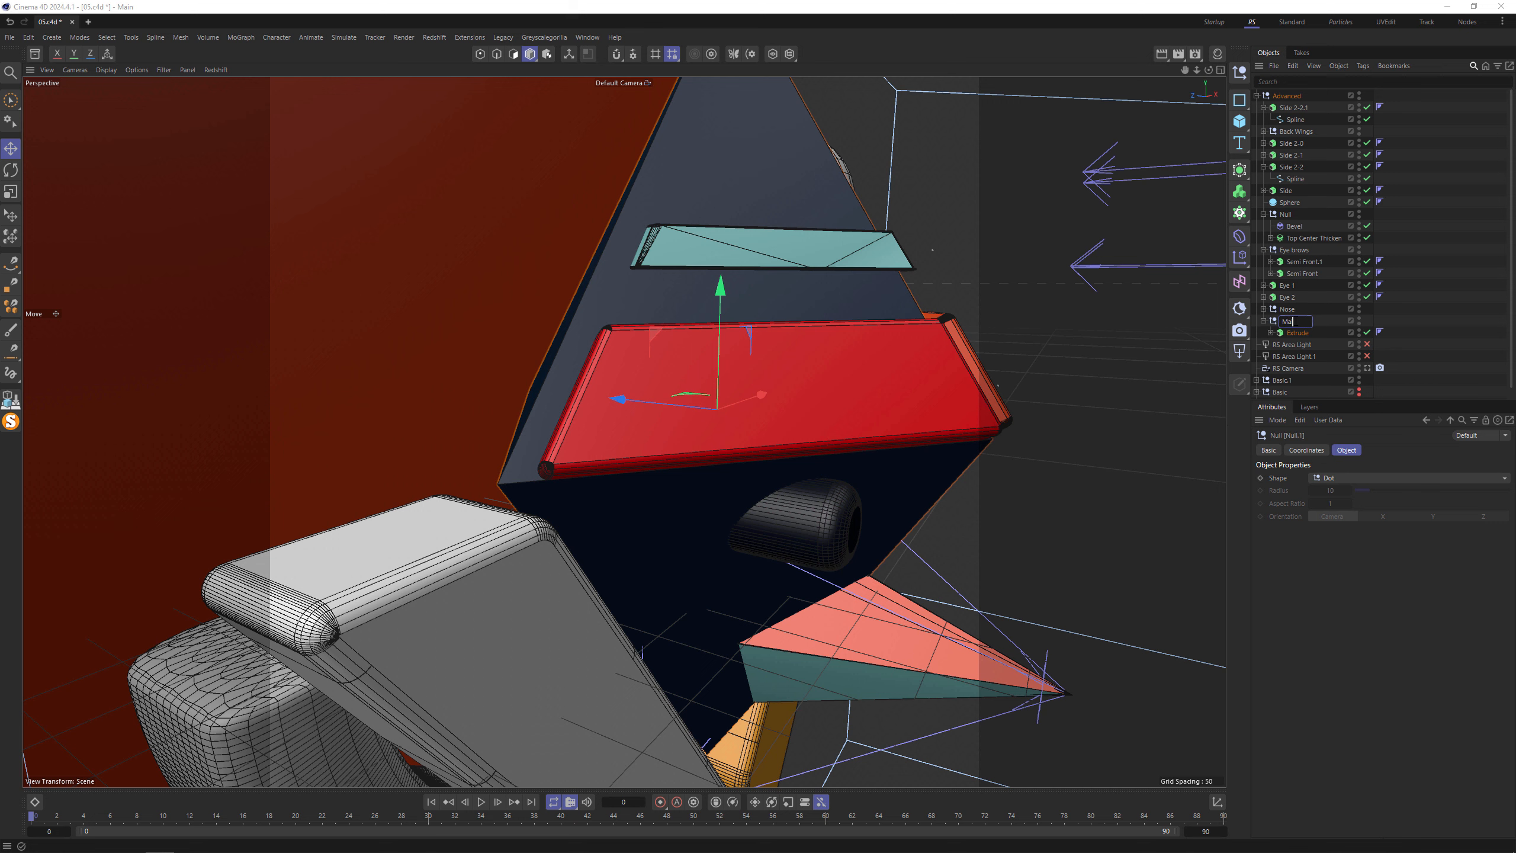
type("in Body")
key("Return")
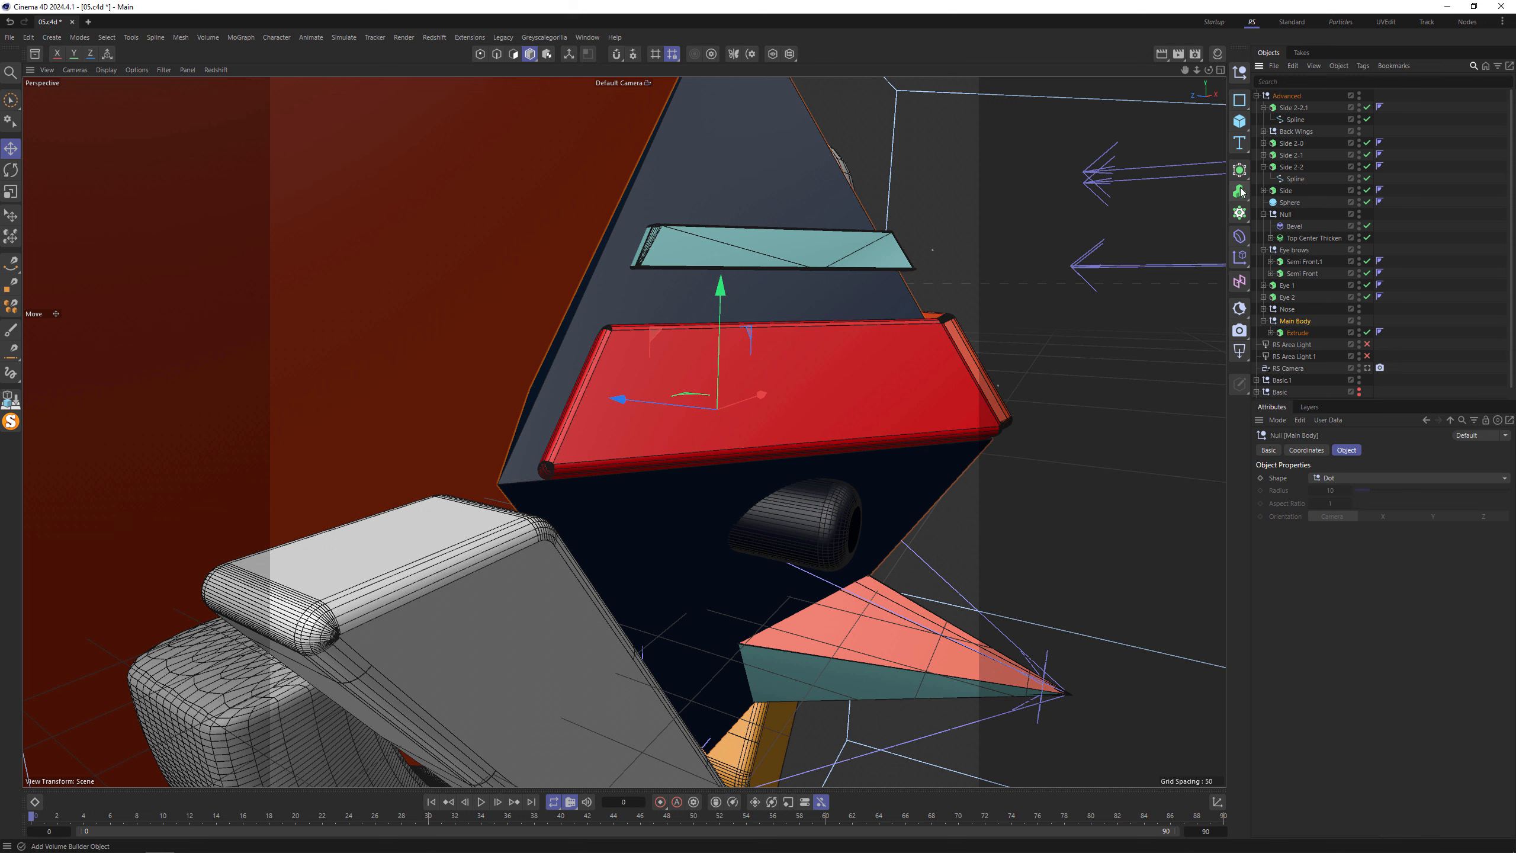
- Add a Bevel deformer inside the Main Body null, above the Extrude object
left_click(1239, 236)
left_click(1295, 255)
left_click_drag(1279, 97, 1292, 335)
- Set the Main Body Bevel deformer's subdivision to 5 and increase its offset to widen the bevel
scroll(470, 472, "up", 6)
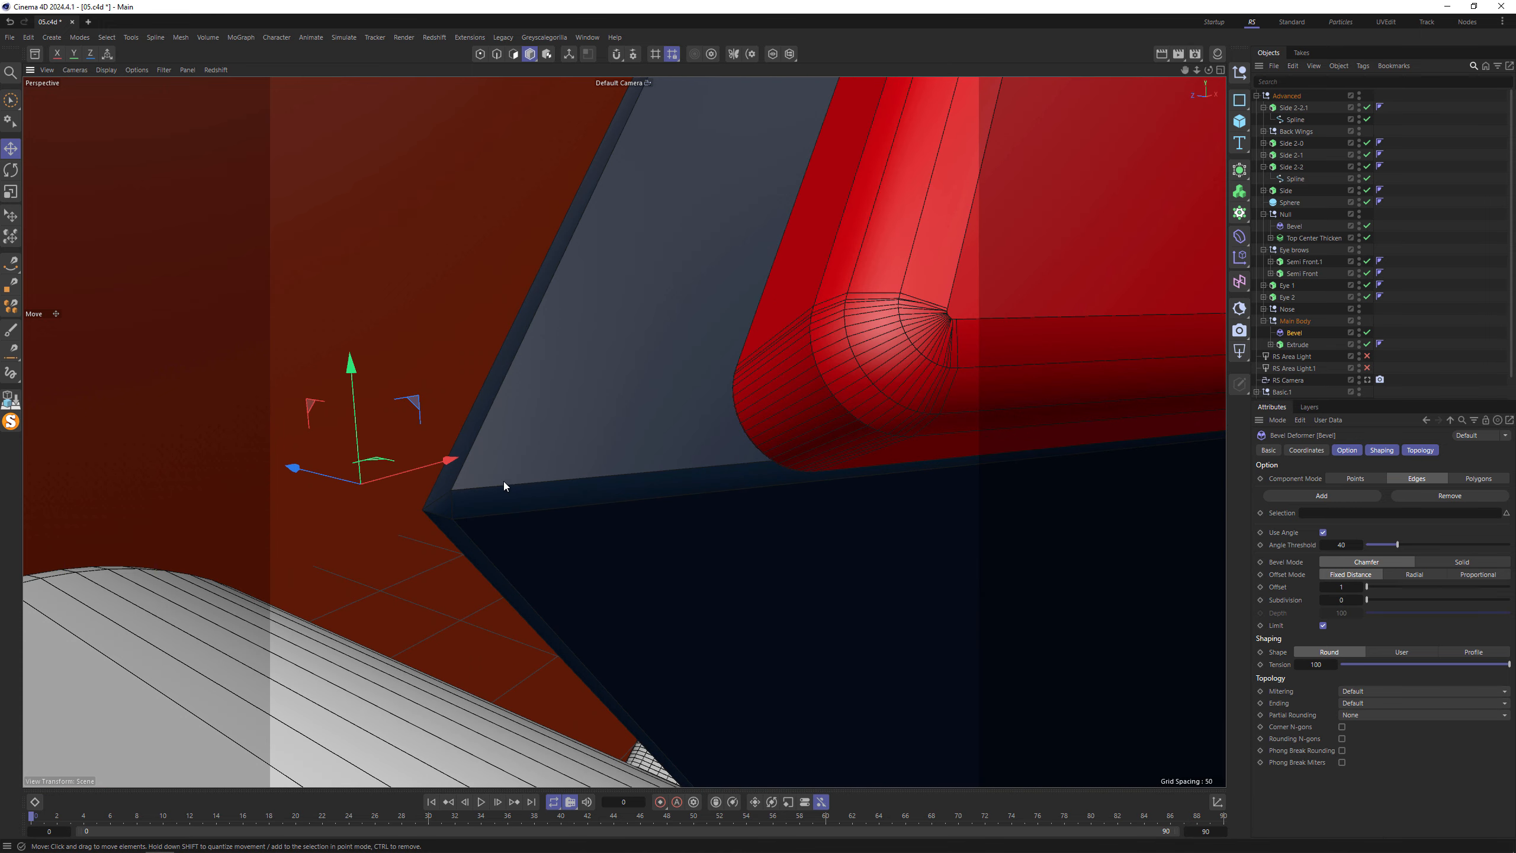
left_click(1351, 602)
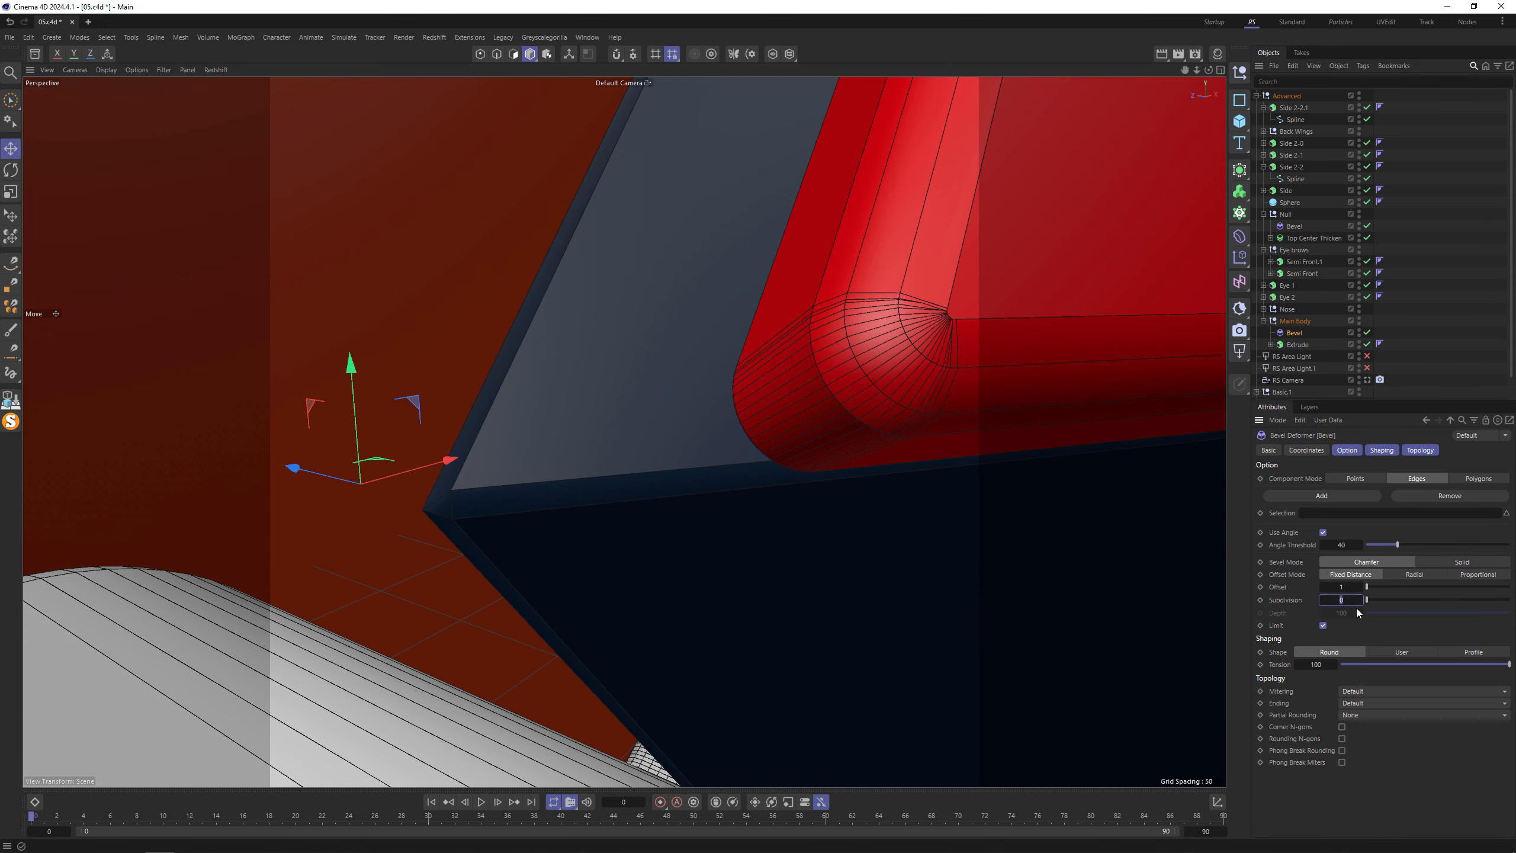
type("5")
key("Return")
left_click(1347, 587)
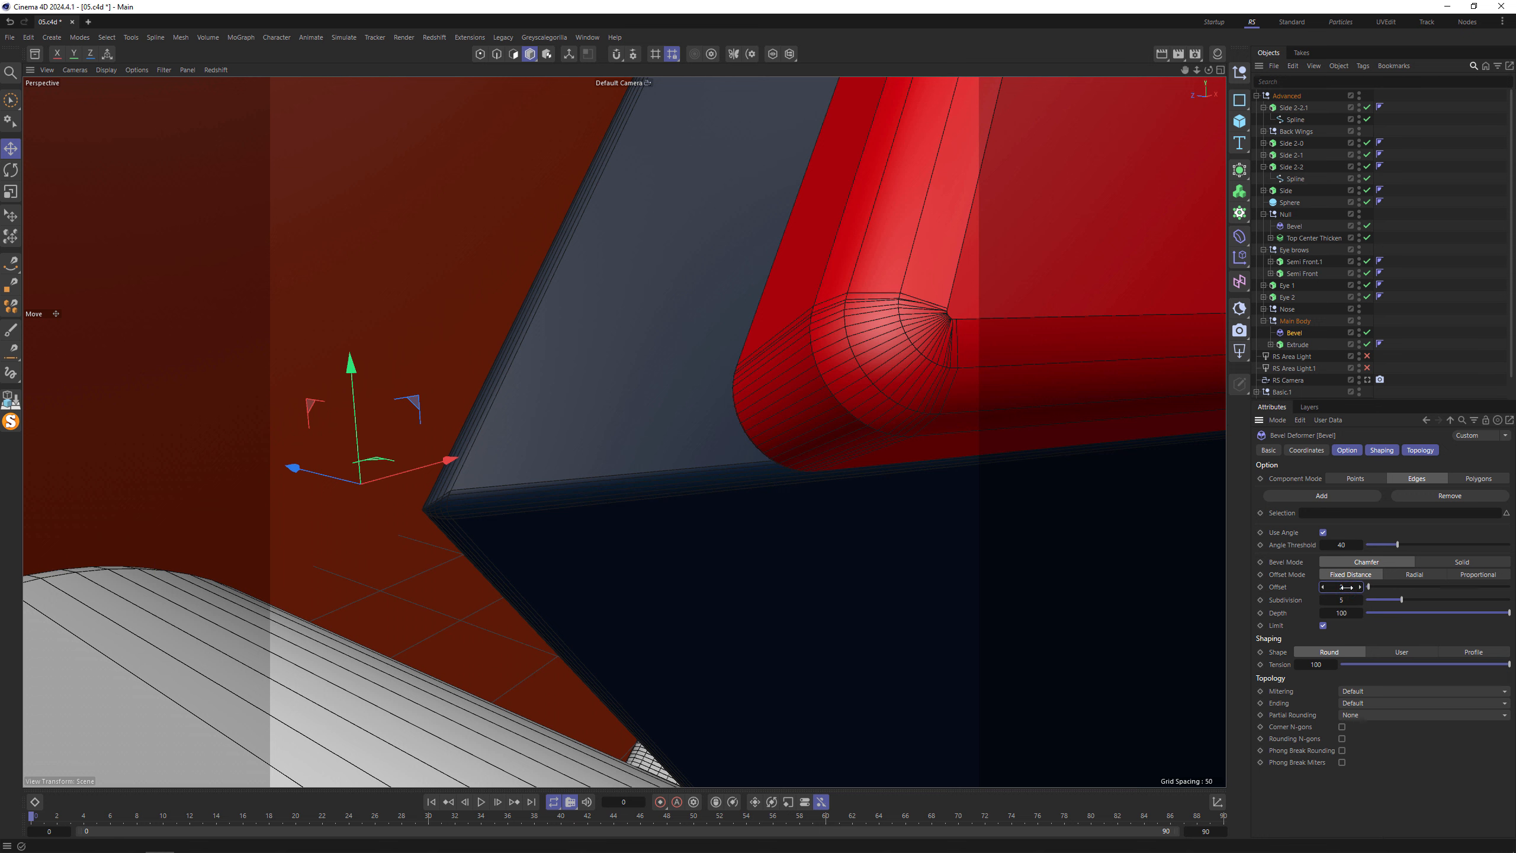
- Check the body's 4-Side spline settings and place a backup copy of the spline outside the Extrude, within Main Body
left_click(1271, 345)
left_click(1300, 356)
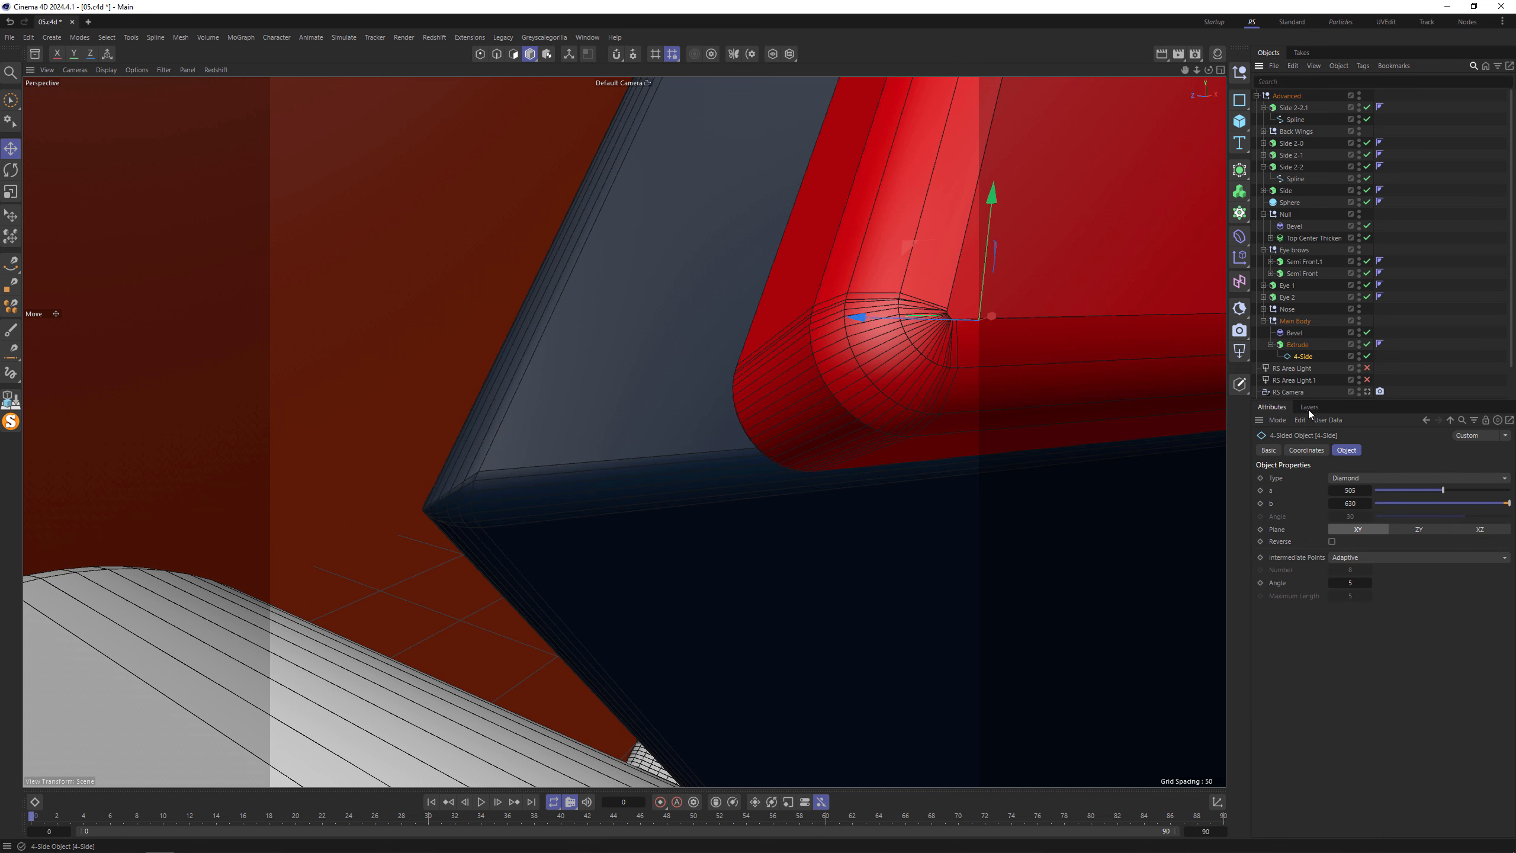
left_click(1307, 450)
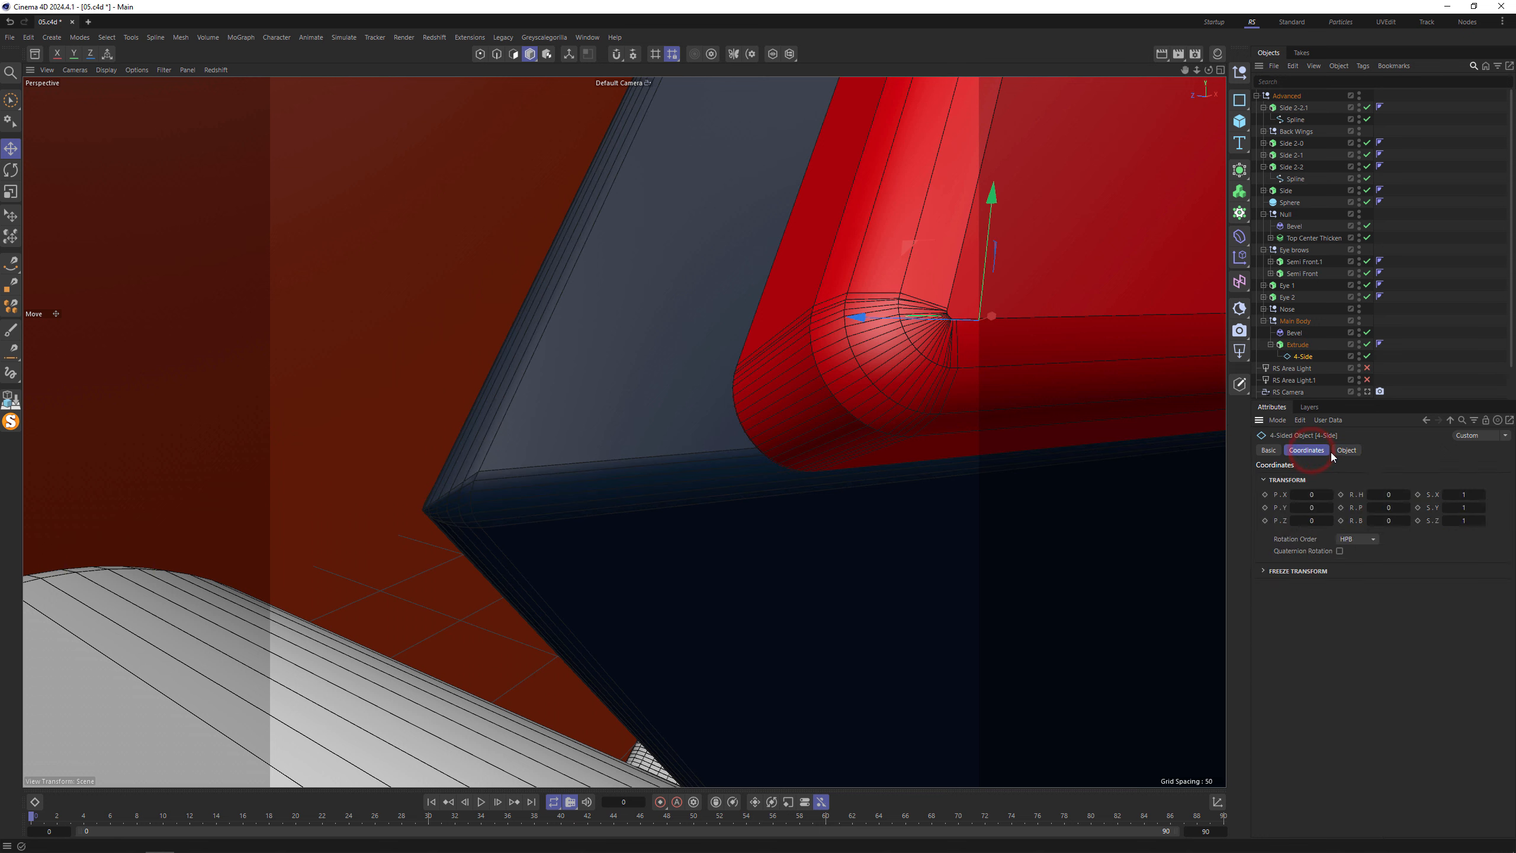
left_click(1346, 450)
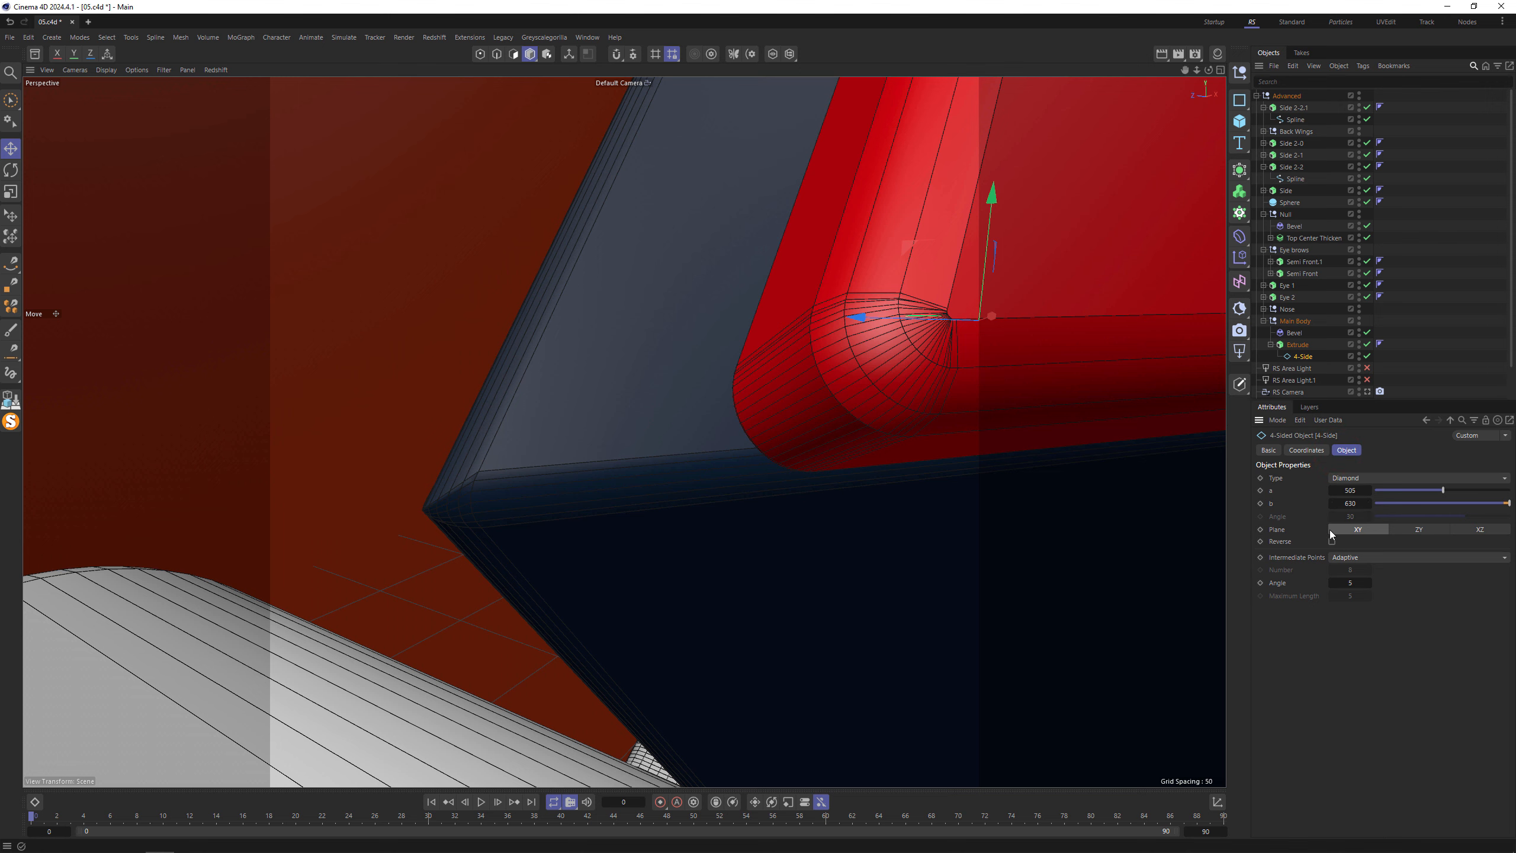
scroll(446, 511, "down", 10)
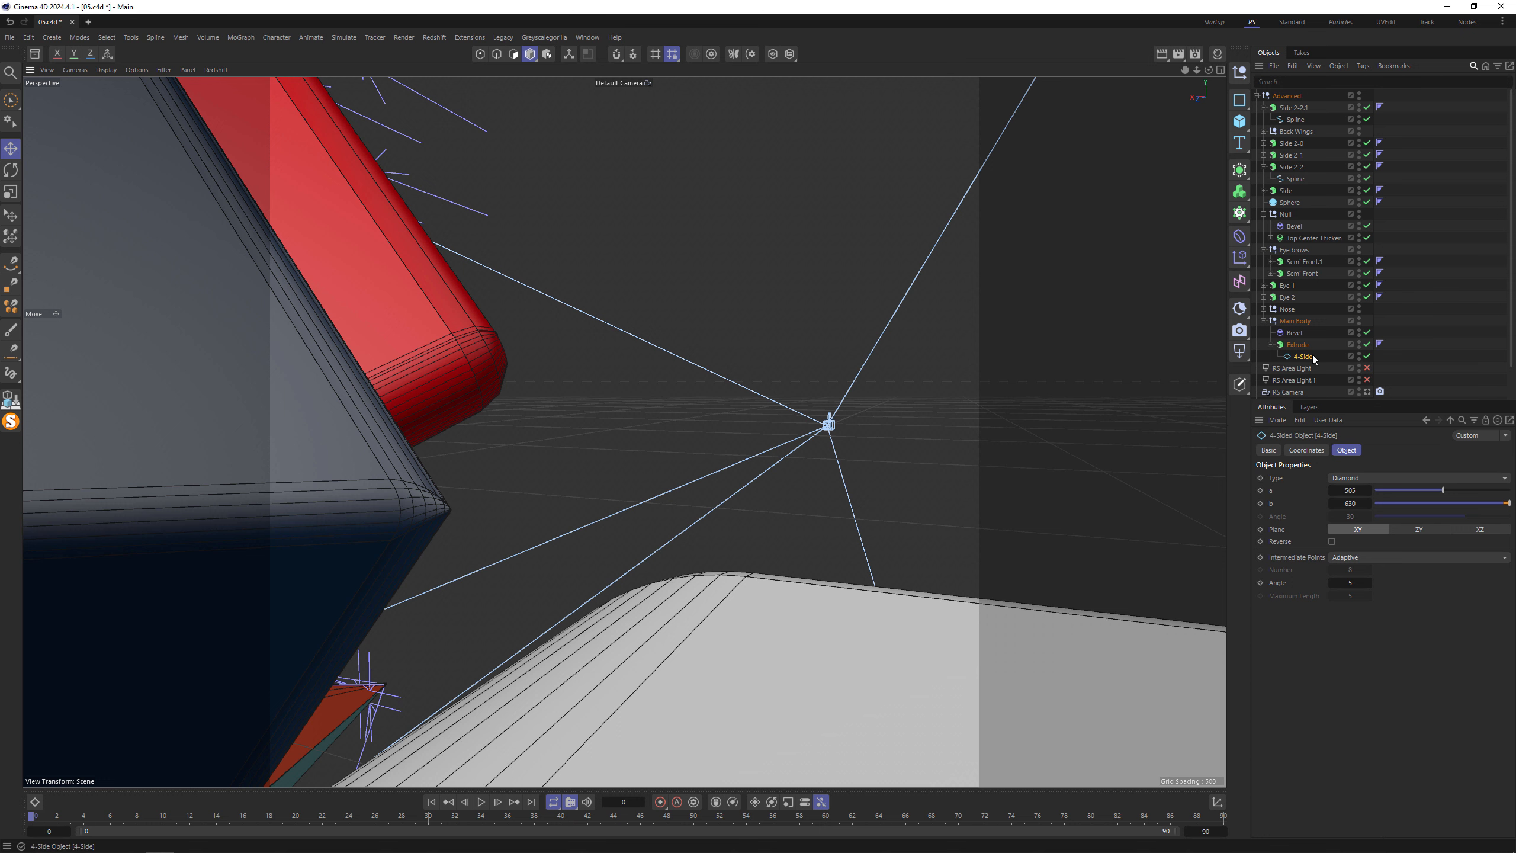
left_click_drag(1309, 358, 1300, 342, "ctrl")
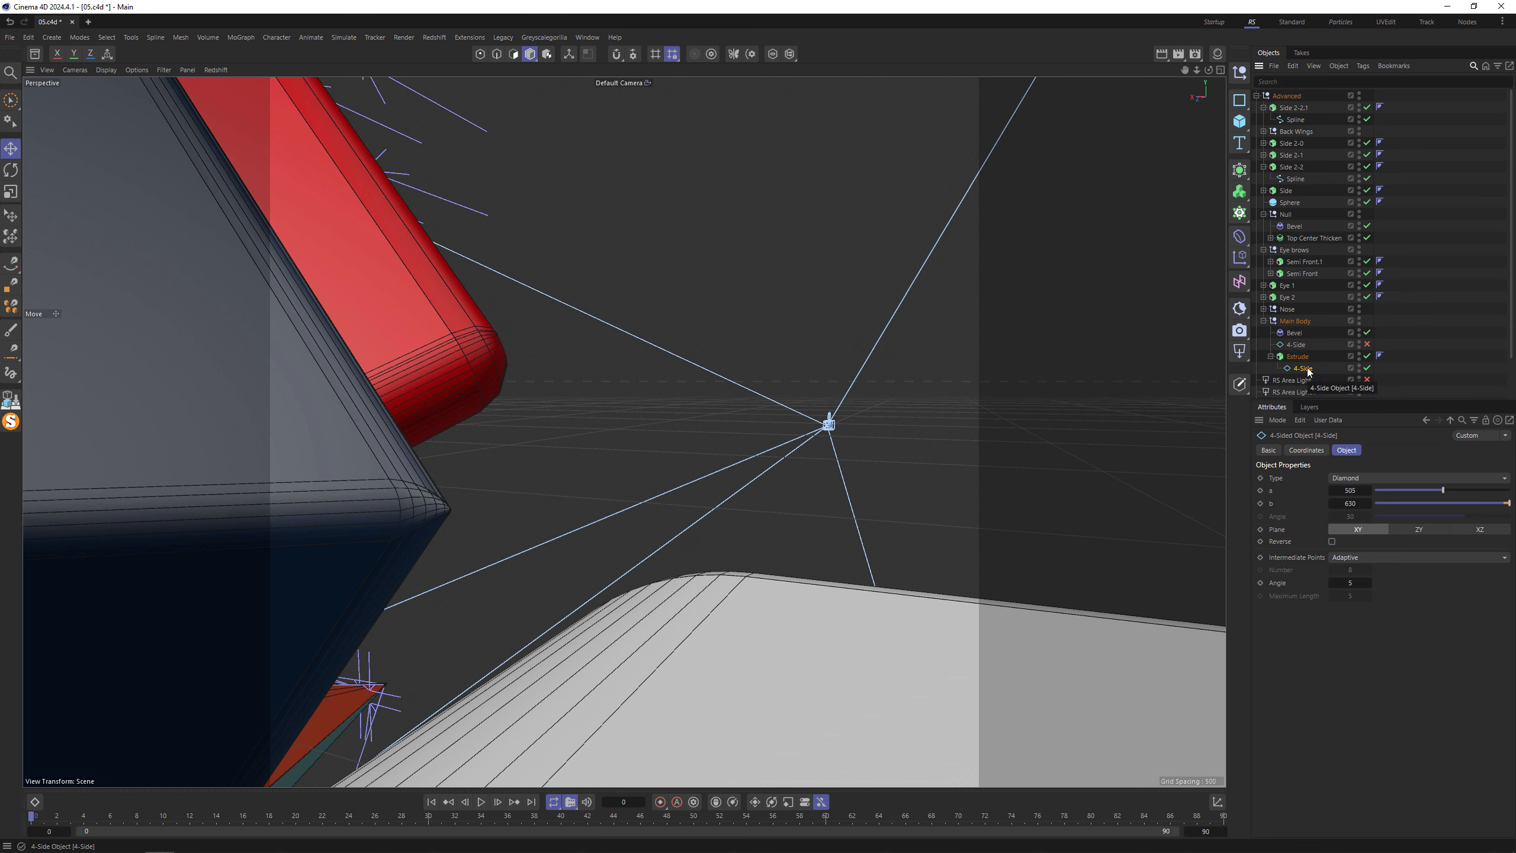
- Make the 4-Side spline inside the Extrude editable and chamfer all its corner points with a radius of about 3.9
key("c")
left_click(479, 54)
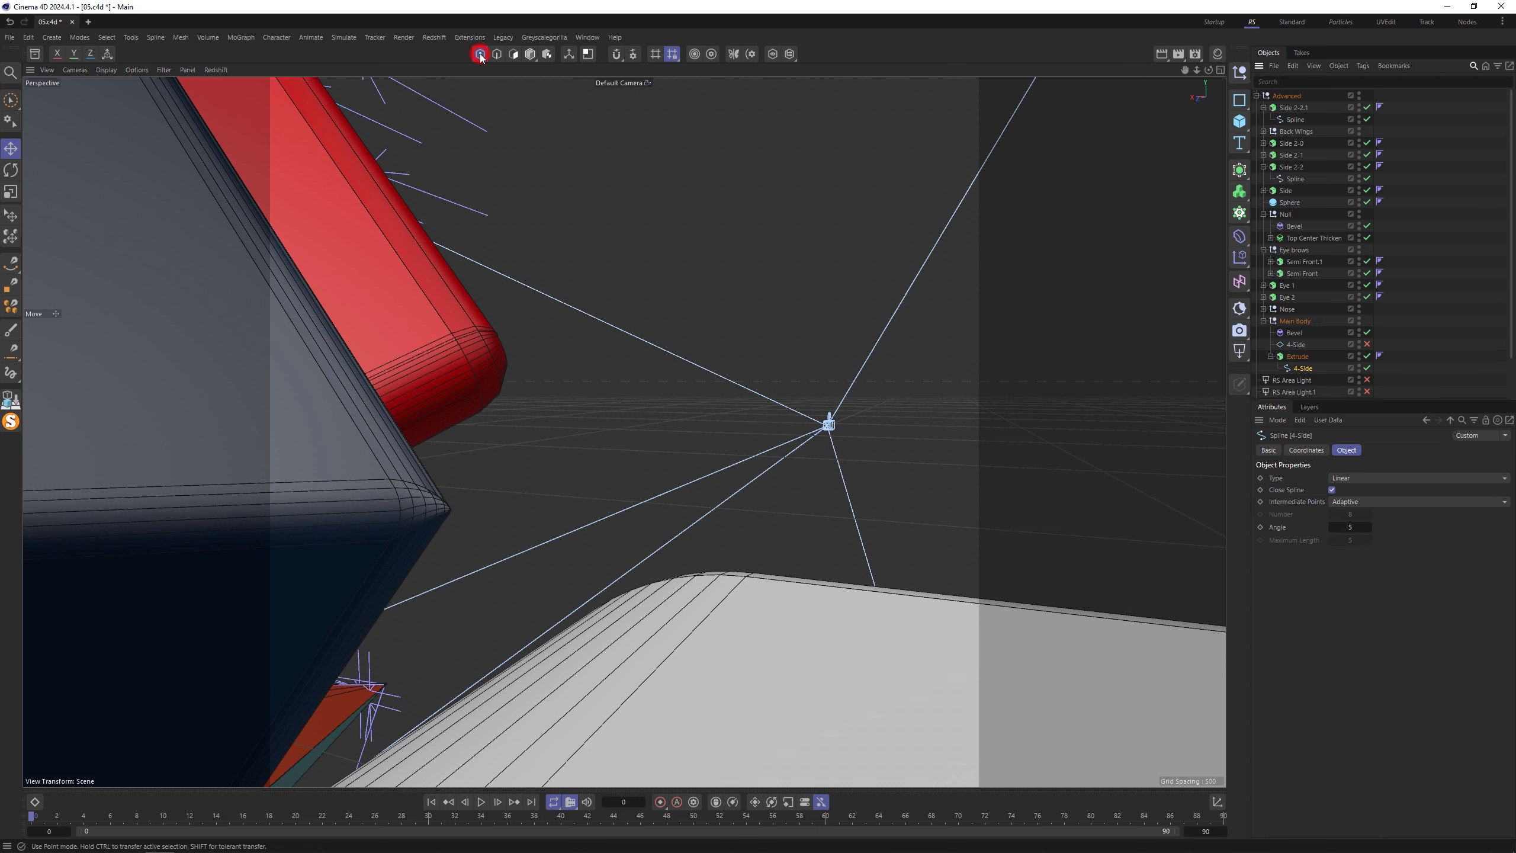
right_click(591, 330)
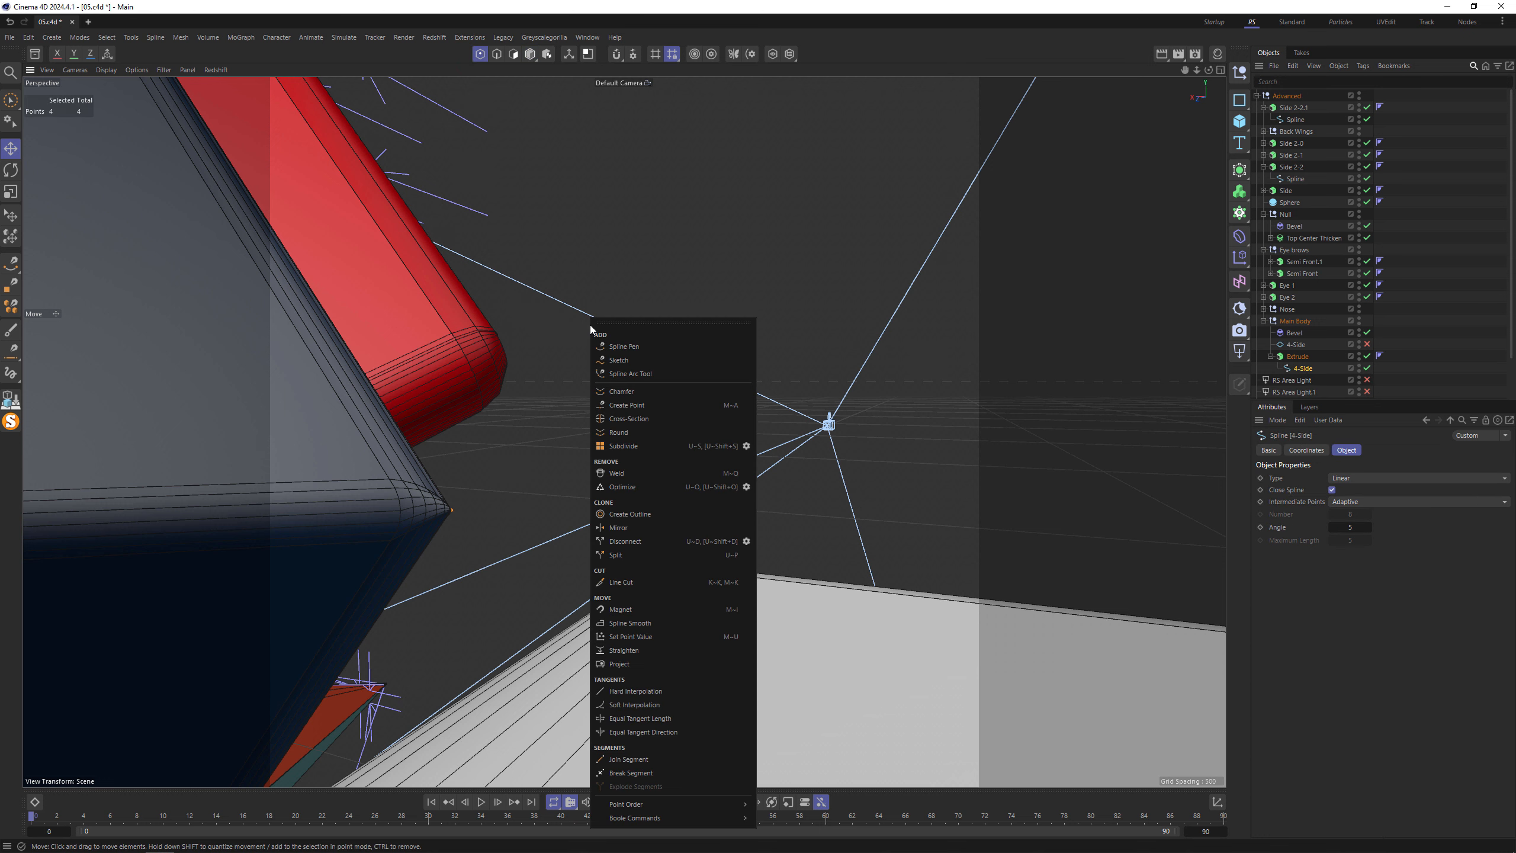
left_click(648, 392)
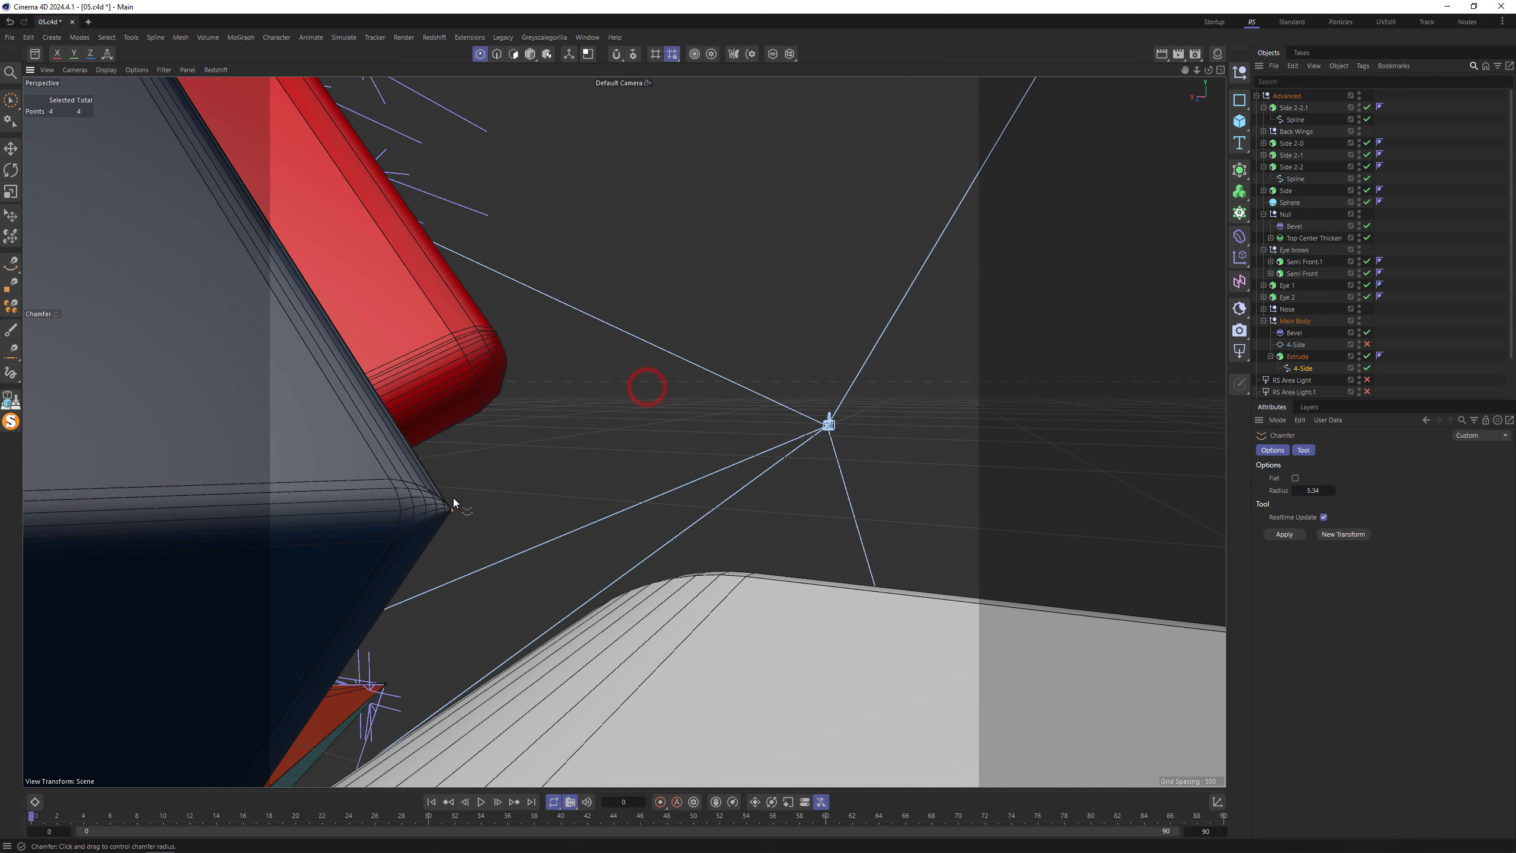
left_click_drag(493, 478, 476, 470)
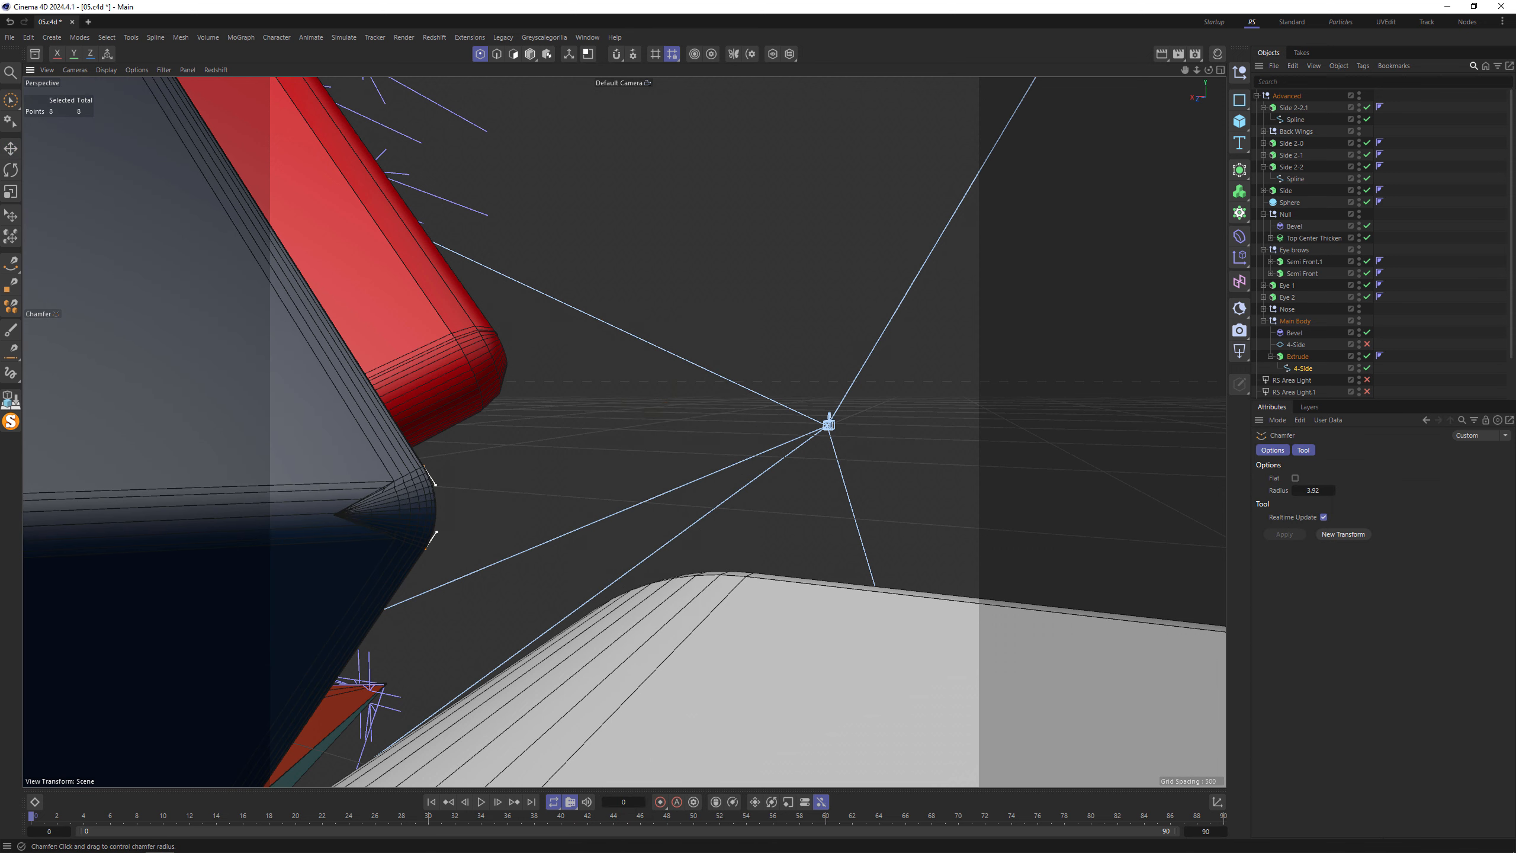
- Return to Model mode and examine the rounded tip at the top of the main body
scroll(348, 451, "down", 6)
scroll(725, 609, "up", 10)
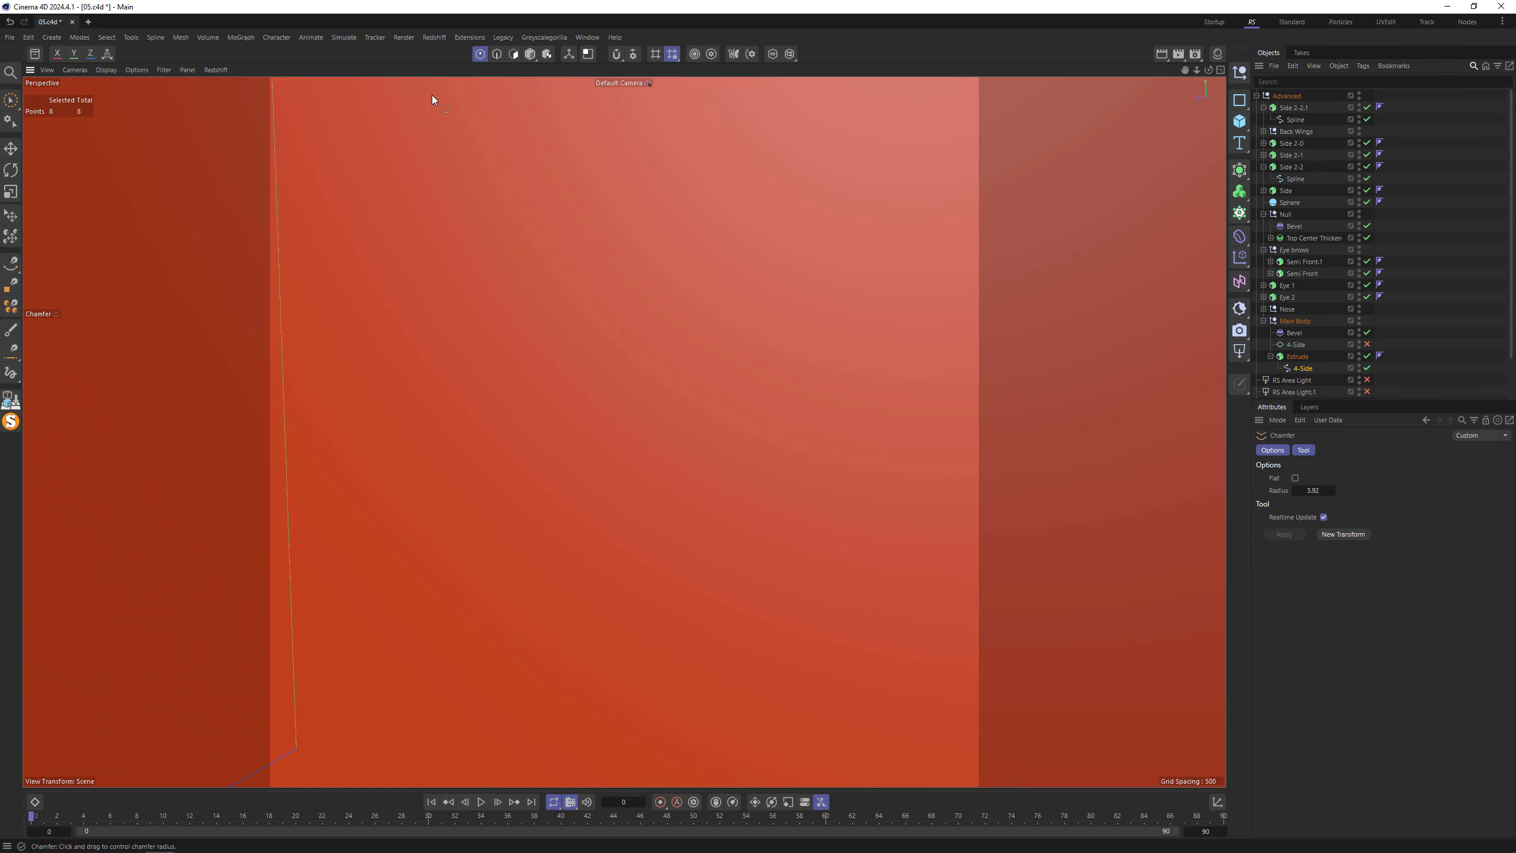
left_click(531, 54)
left_click_drag(776, 235, 618, 293, "alt")
scroll(612, 127, "up", 8)
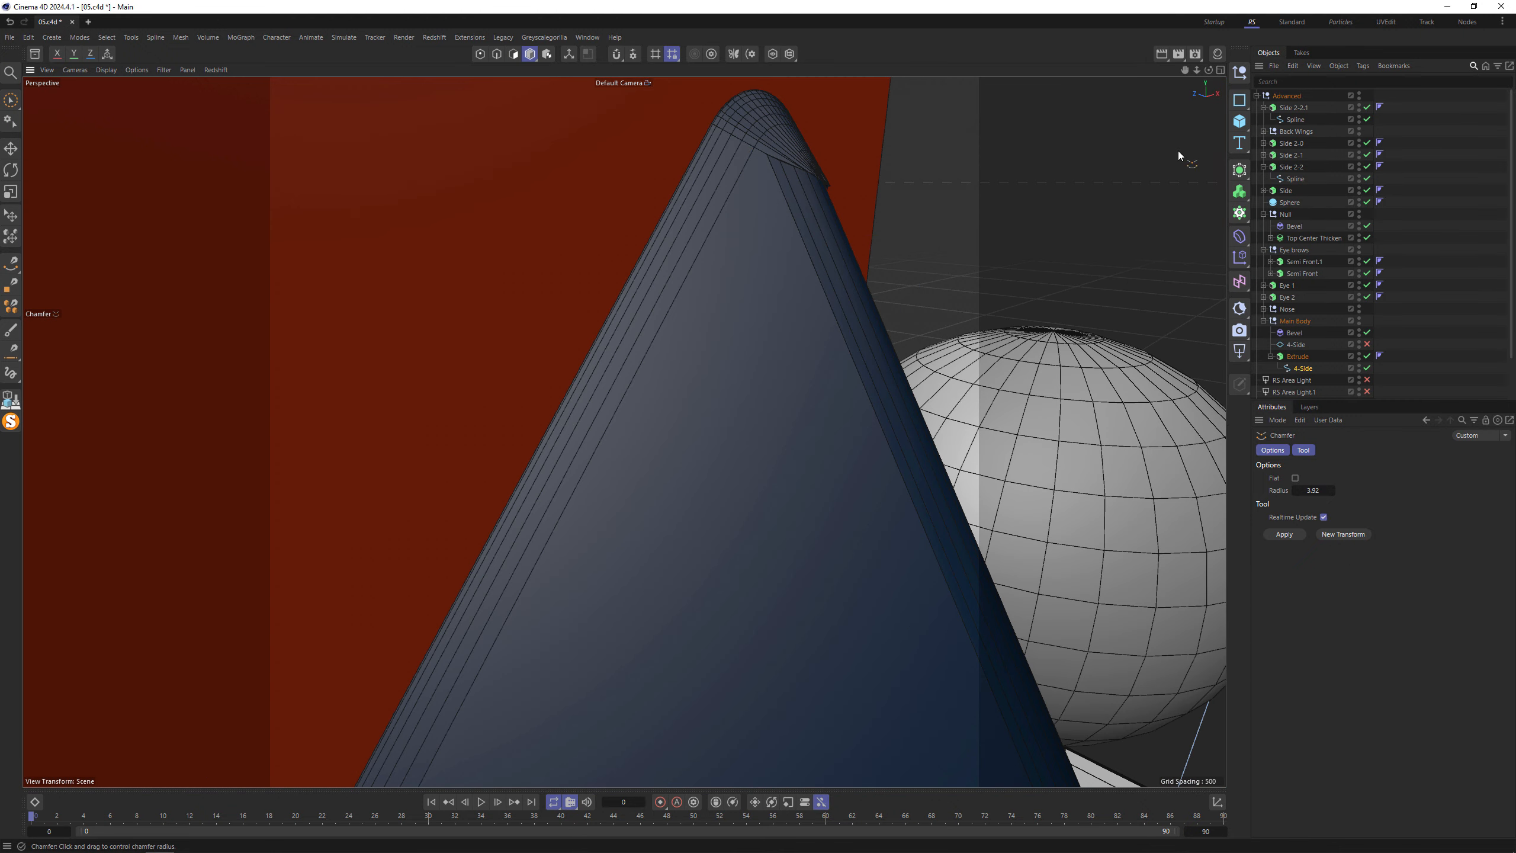
- Undo the last chamfer on the body's 4-Side spline and chamfer its corners with a radius of about 3.8
mouse_move(806, 169)
left_mouse_down("alt")
mouse_move(731, 149)
mouse_move(827, 183)
left_mouse_up("alt")
key("ctrl+z")
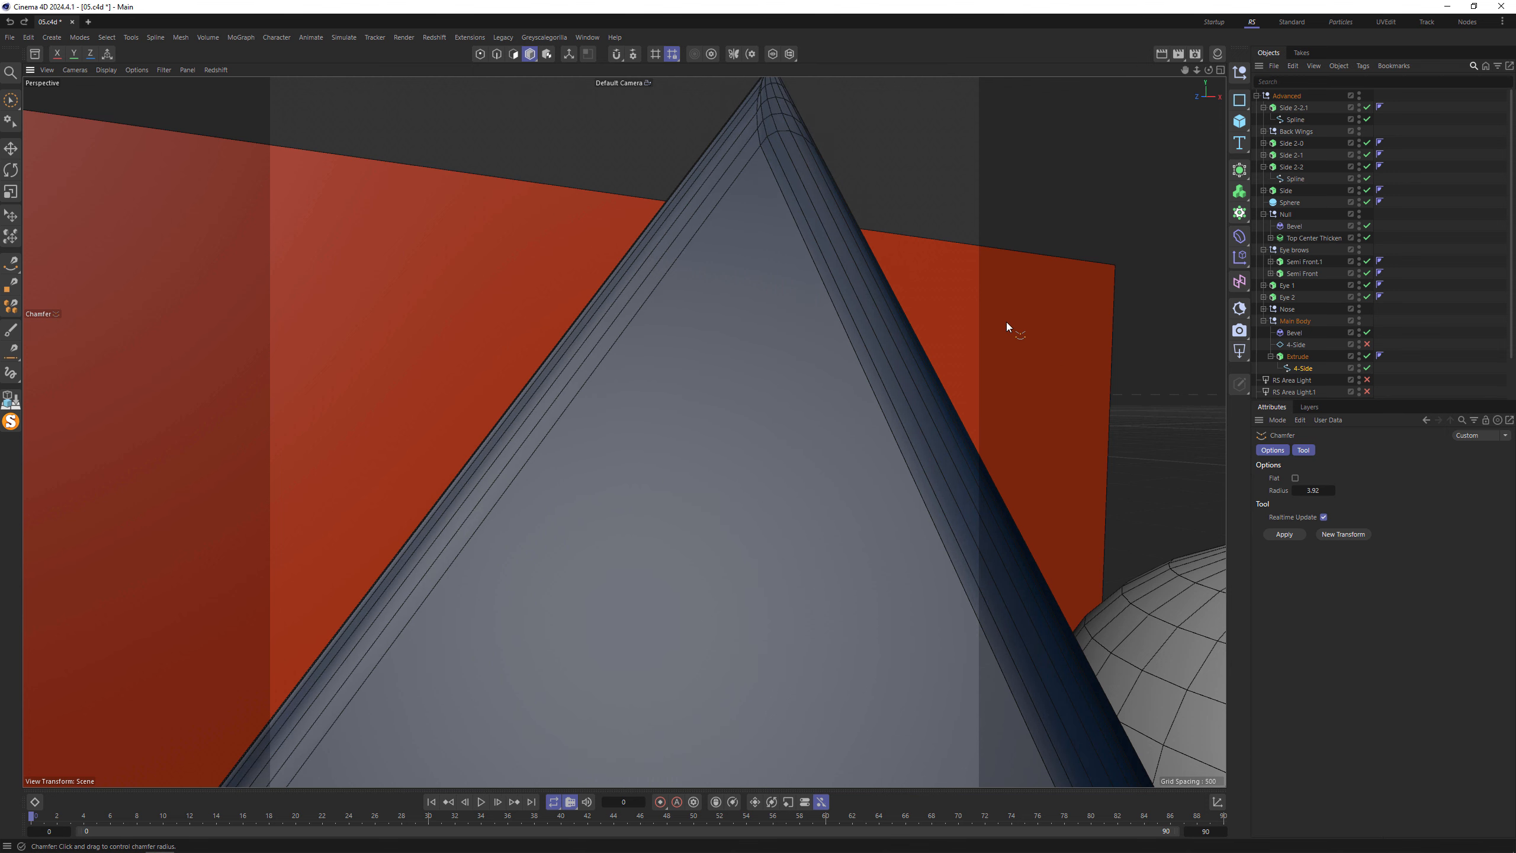
left_click_drag(935, 263, 902, 292, "alt")
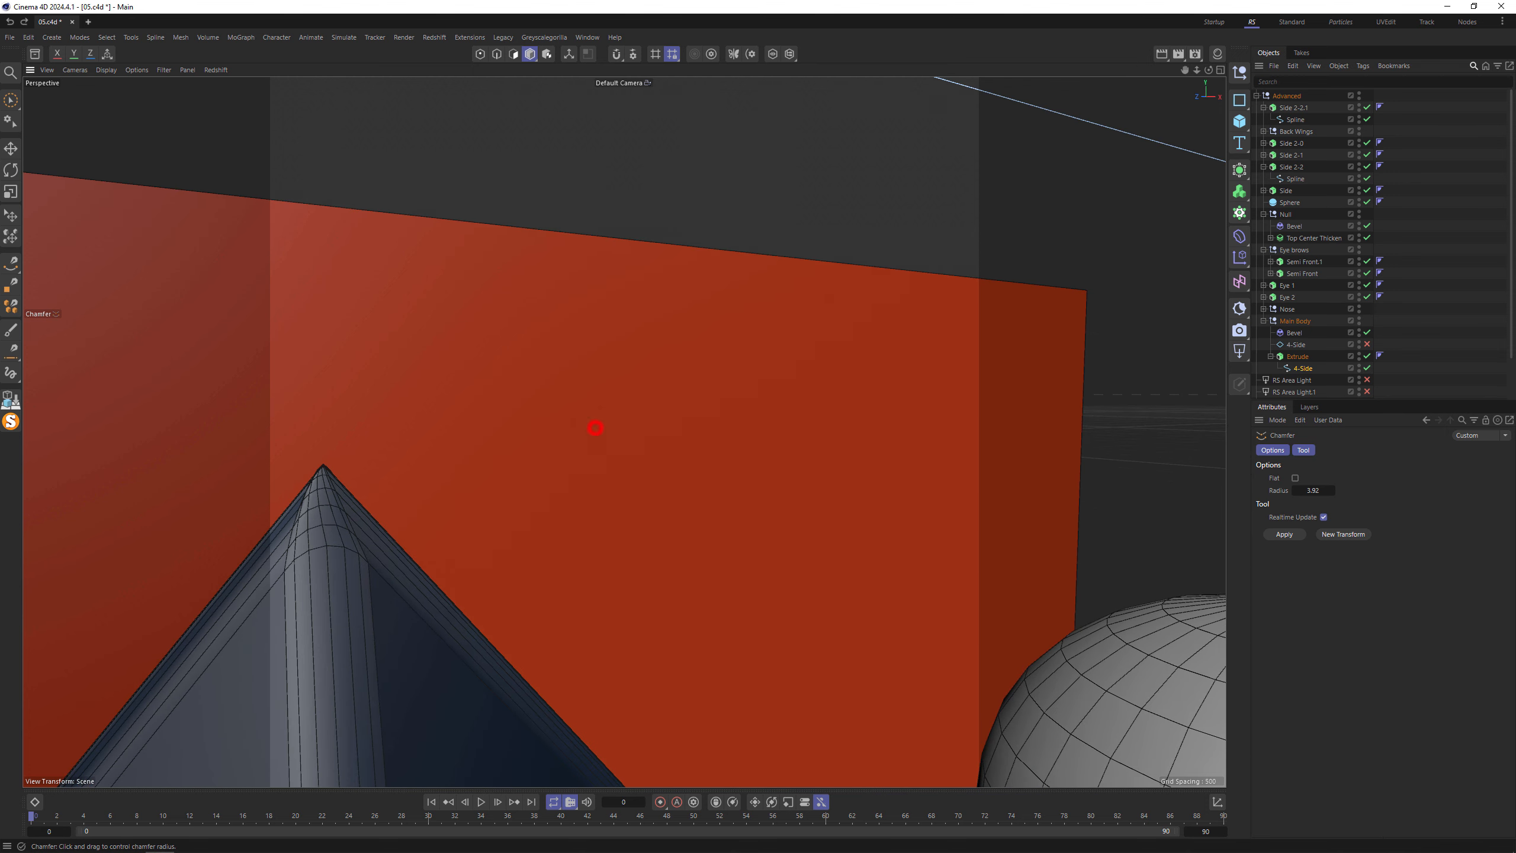
left_click_drag(596, 428, 641, 428)
left_click_drag(299, 597, 382, 596, "alt")
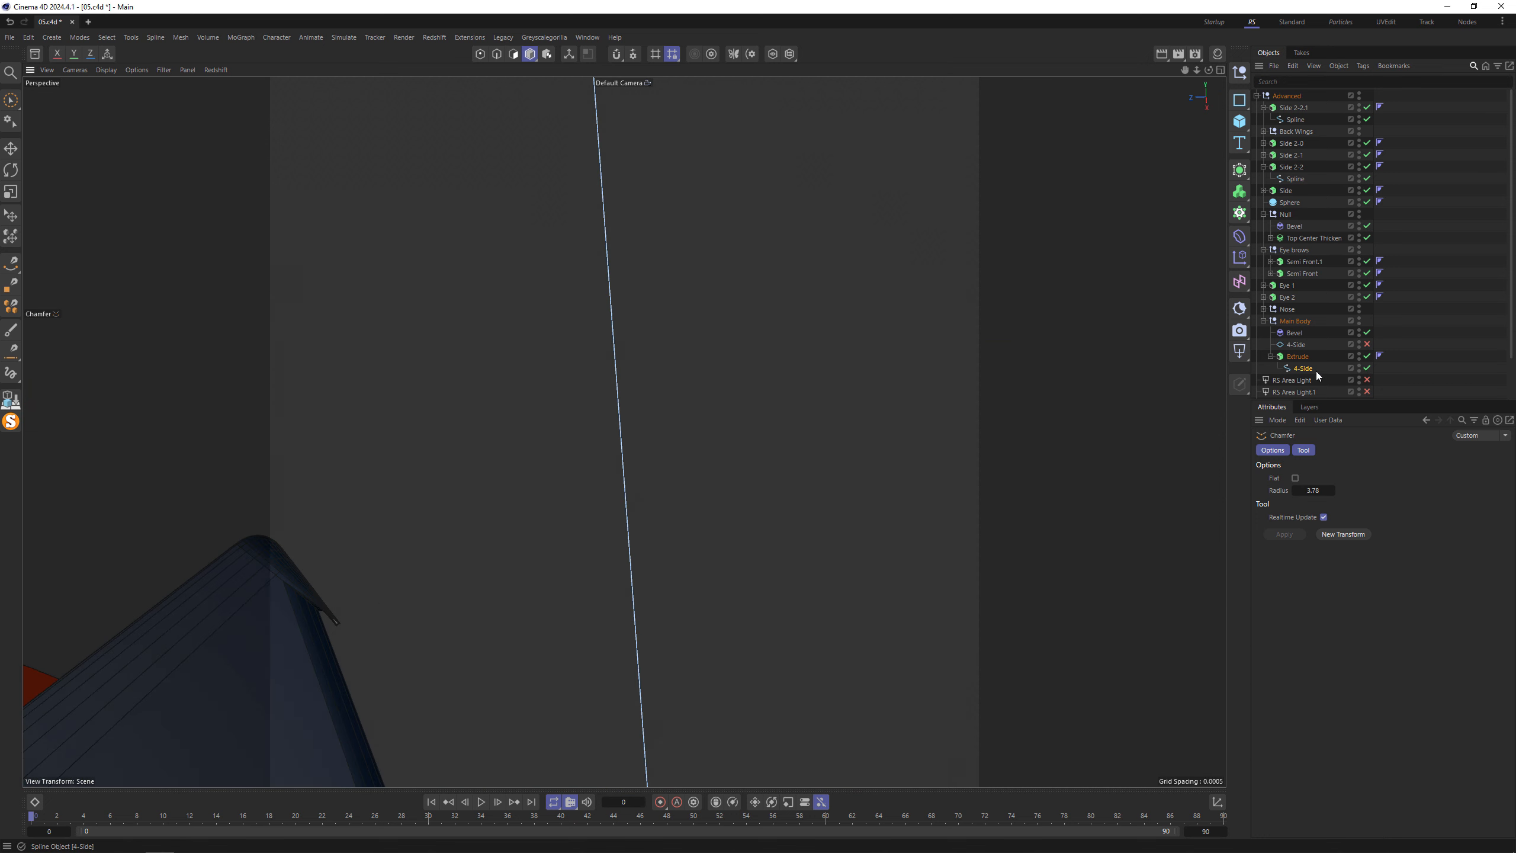
- Lower the Main Body Bevel deformer's offset to 0 for comparison, and raise it to 13
left_click(1271, 356)
left_click(1302, 334)
left_click_drag(1368, 586, 1360, 584)
scroll(316, 632, "down", 4)
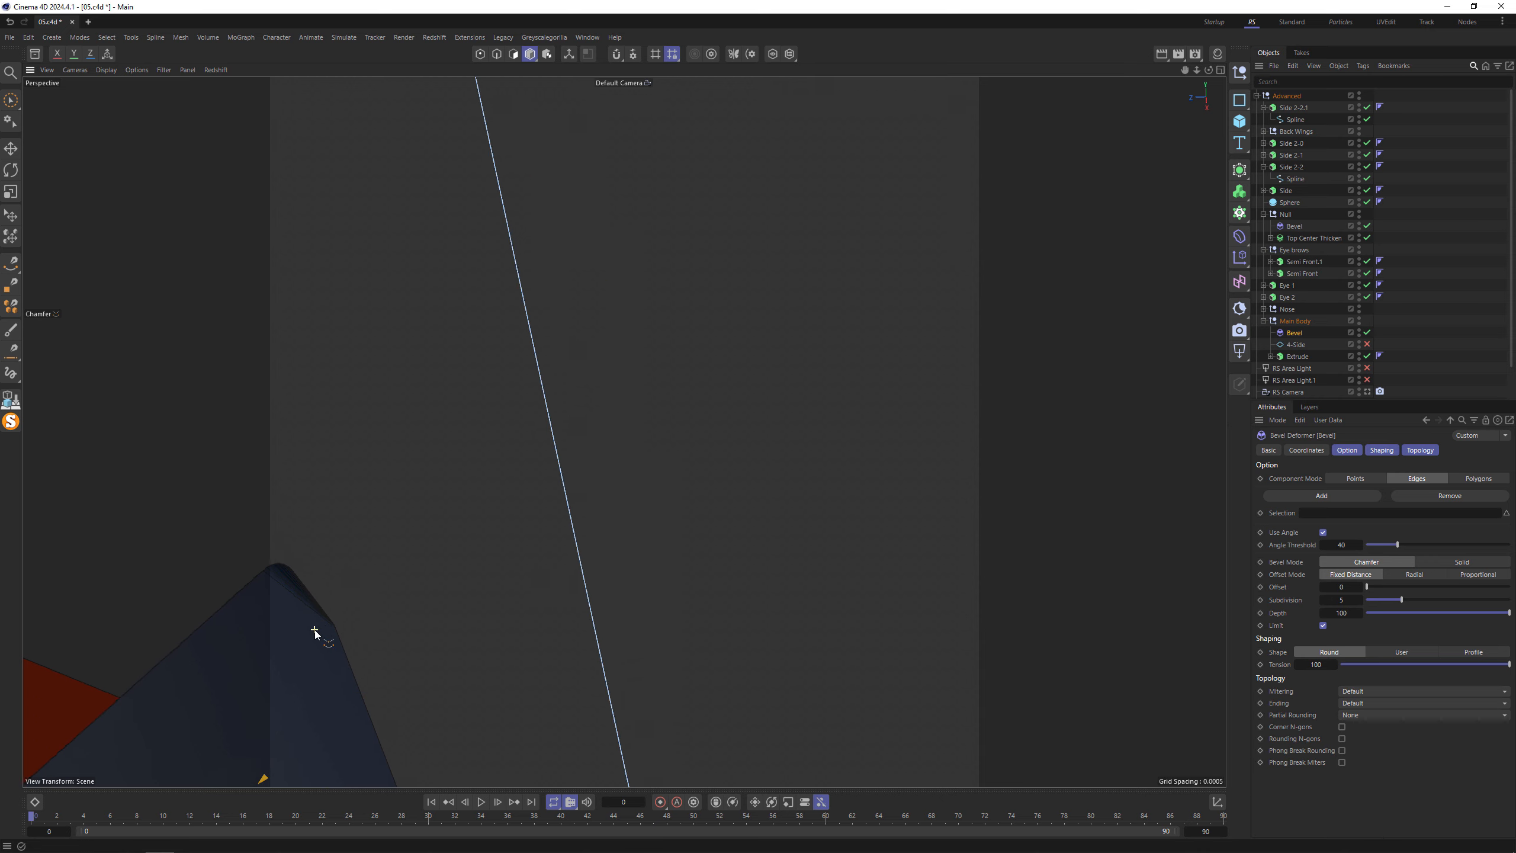
middle_click_drag(338, 613, 509, 382, "alt")
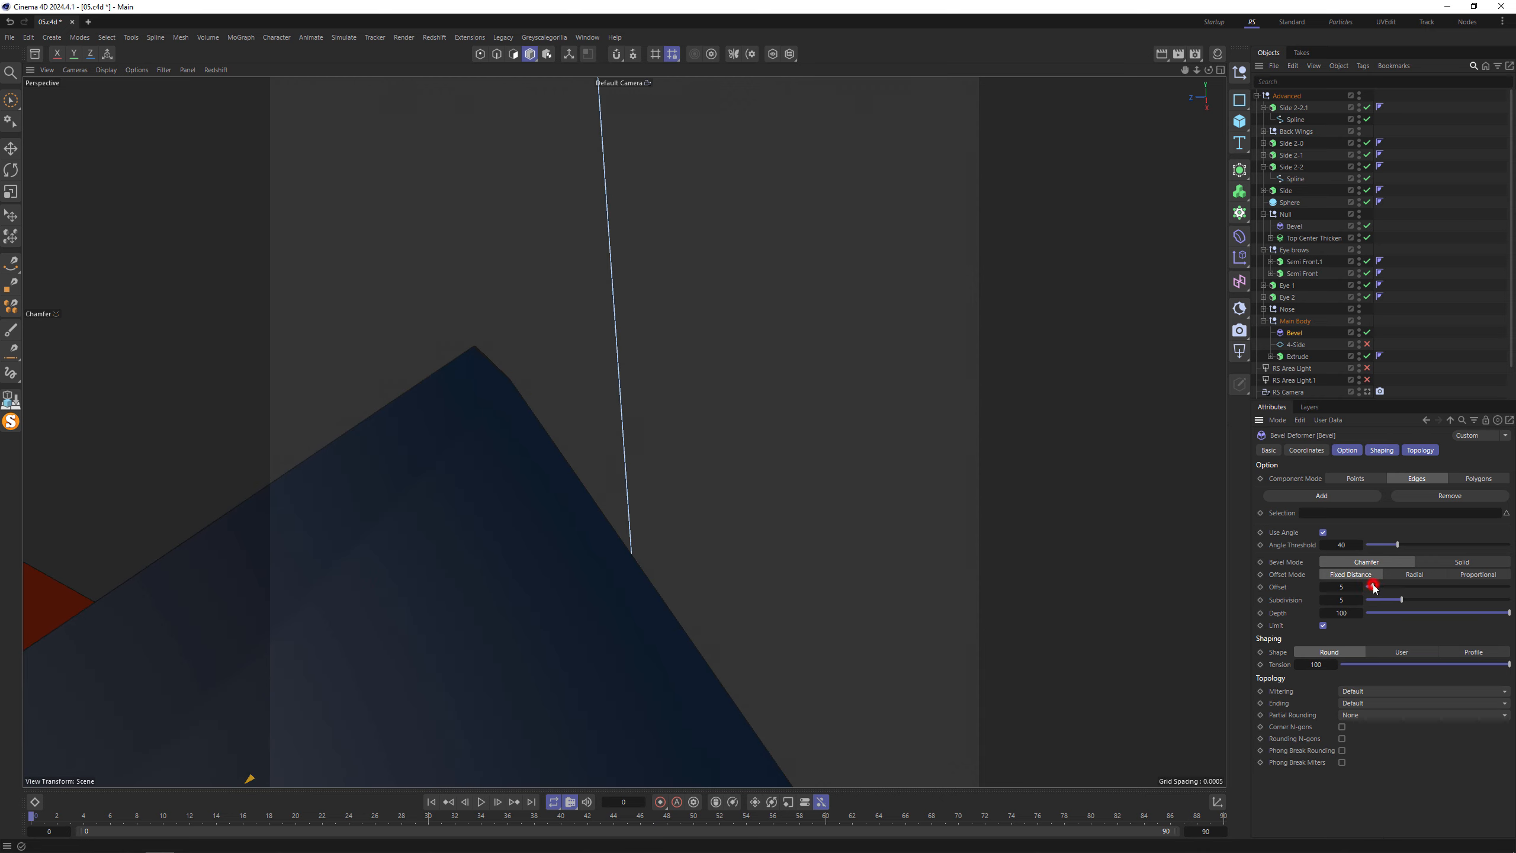
left_click_drag(1369, 587, 1386, 589)
- Try the Radial and Proportional offset modes on the Main Body Bevel and return to Fixed Distance
left_click(1414, 575)
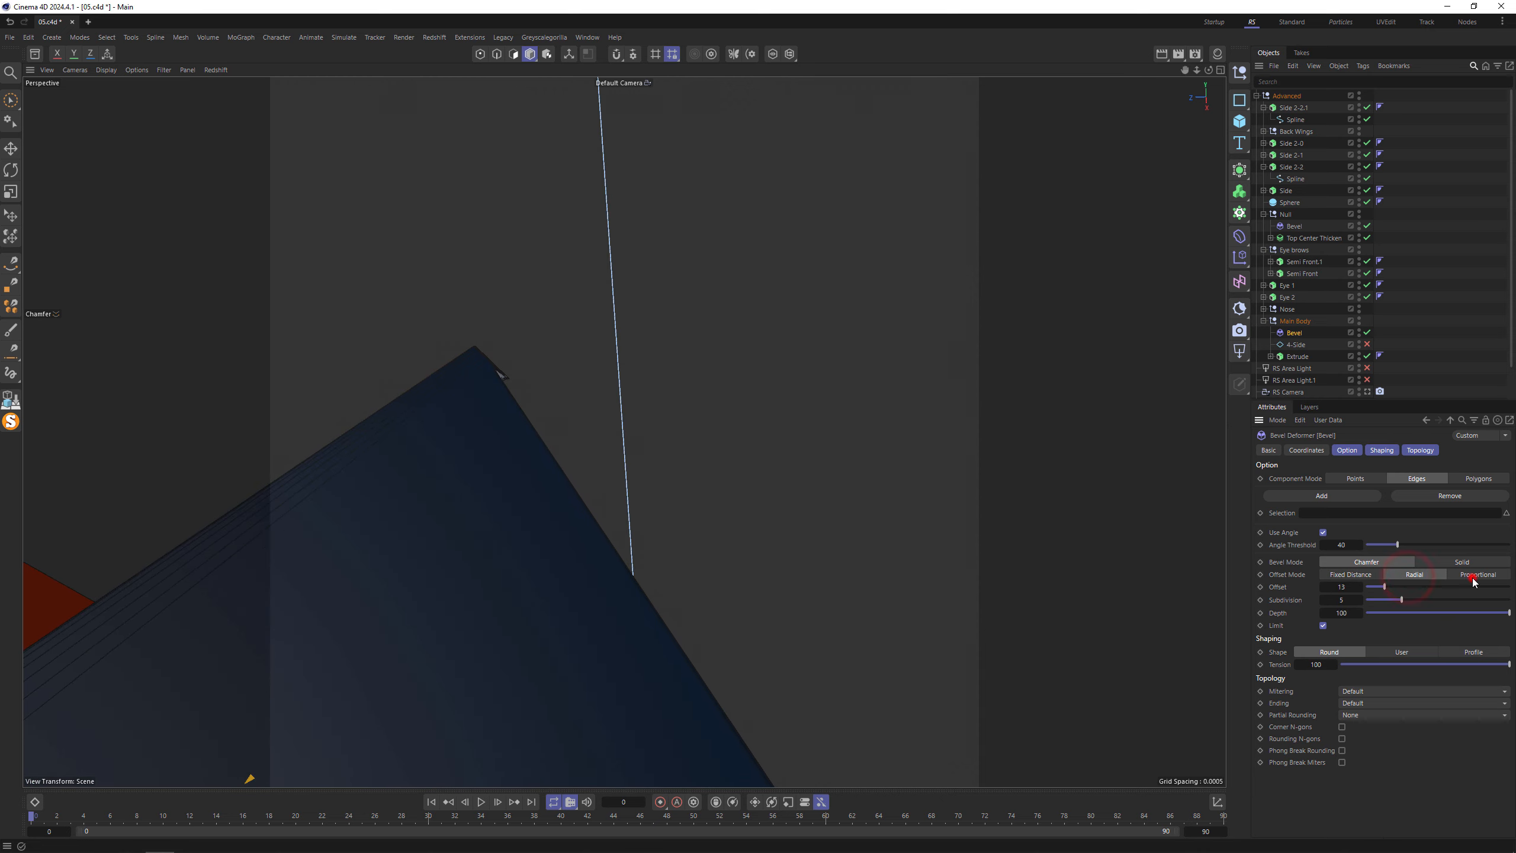
left_click(1477, 574)
left_click(1355, 575)
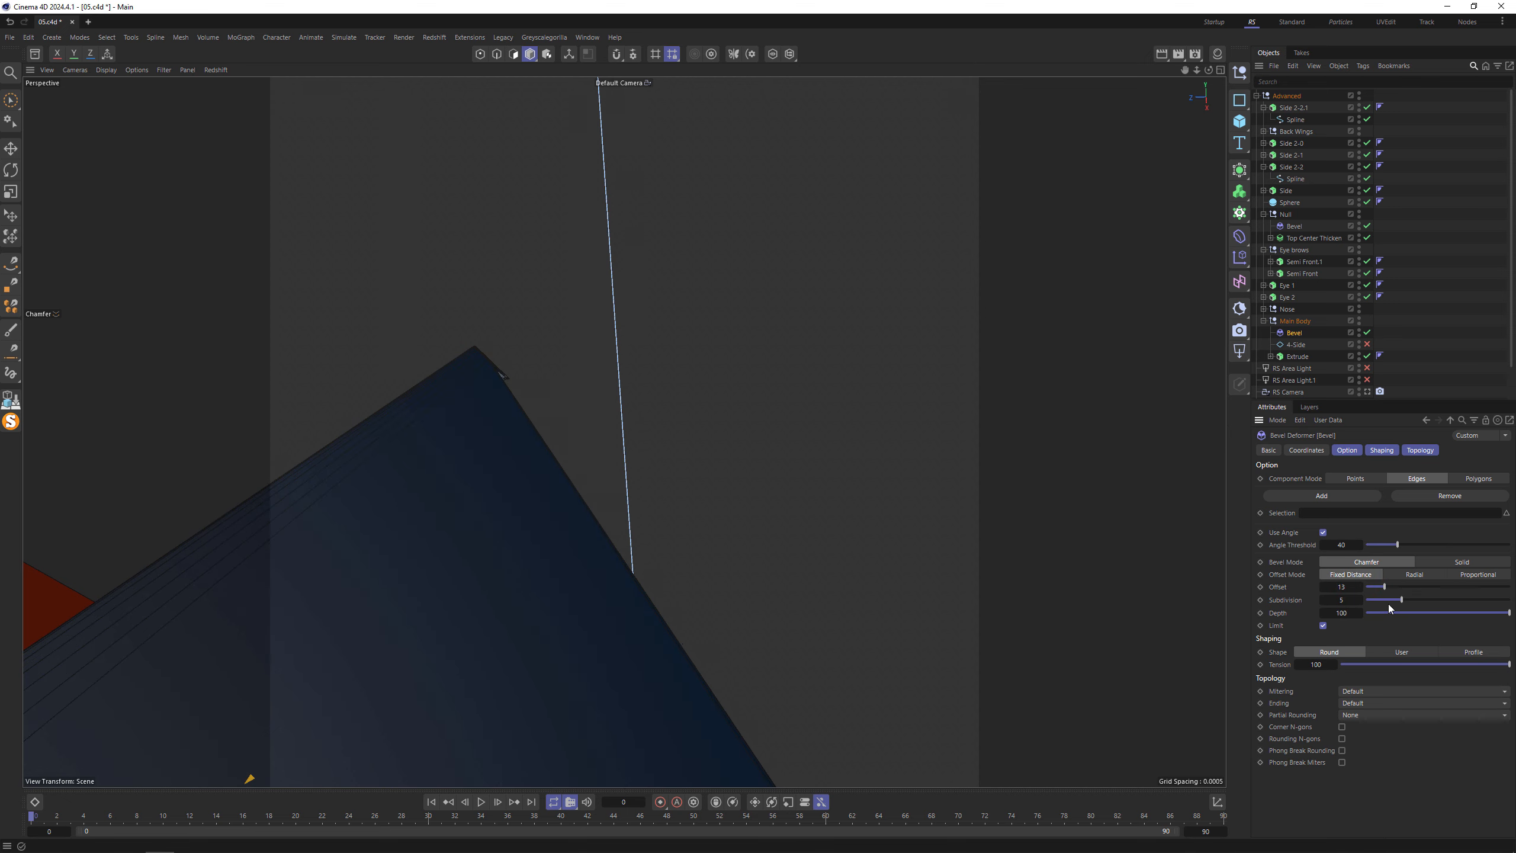
- Set the Main Body Bevel's subdivision to 2 and change its bevel mode to Solid
mouse_move(1399, 601)
left_mouse_down()
mouse_move(1295, 603)
mouse_move(1380, 602)
left_mouse_up()
left_click(449, 398)
left_click_drag(449, 398, 330, 443, "alt")
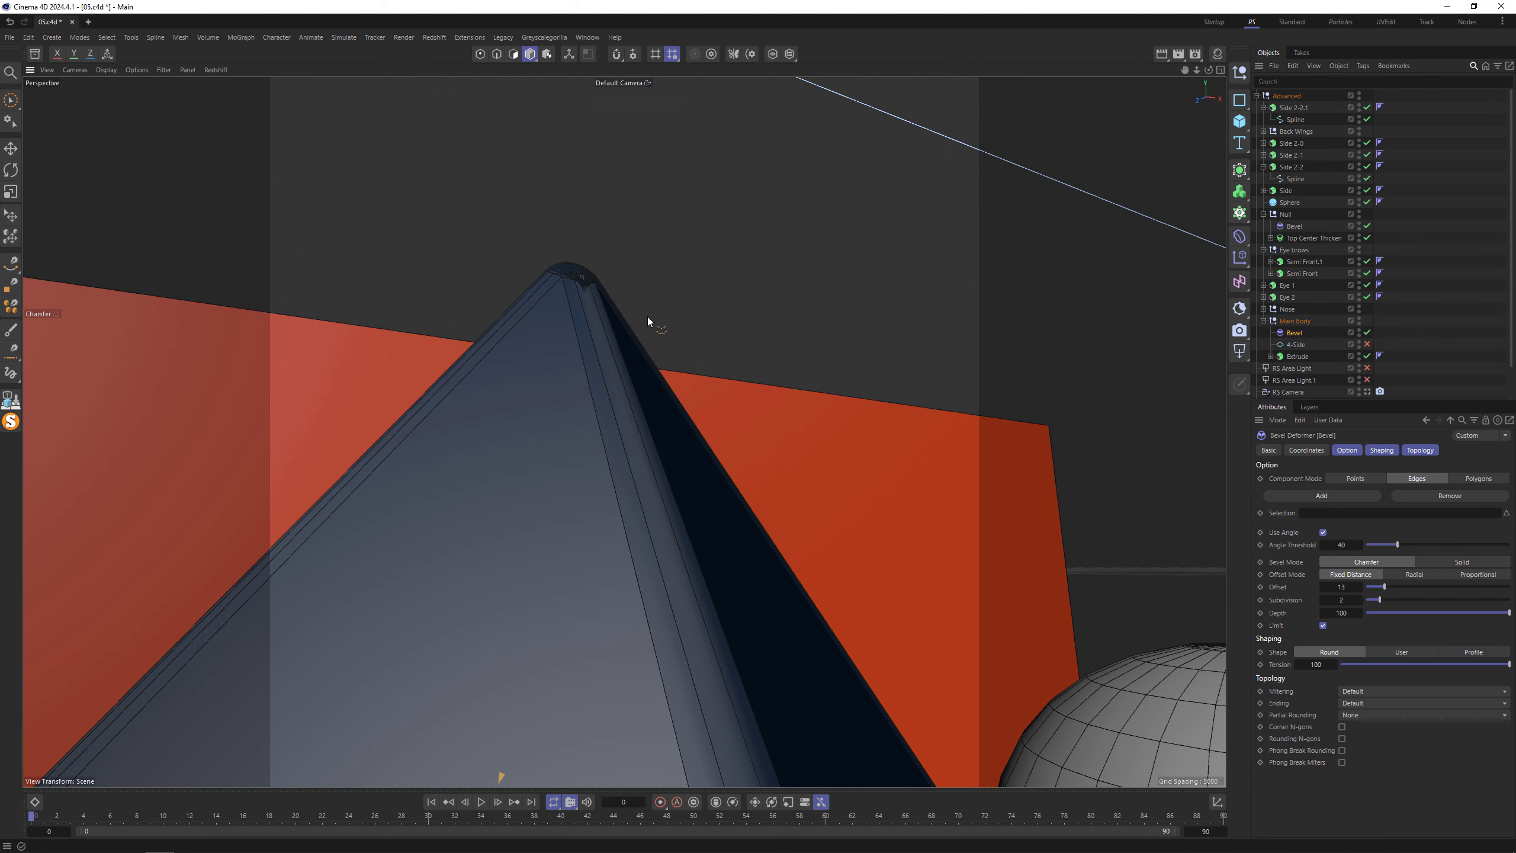
left_click(1453, 563)
left_click_drag(537, 313, 505, 393, "alt")
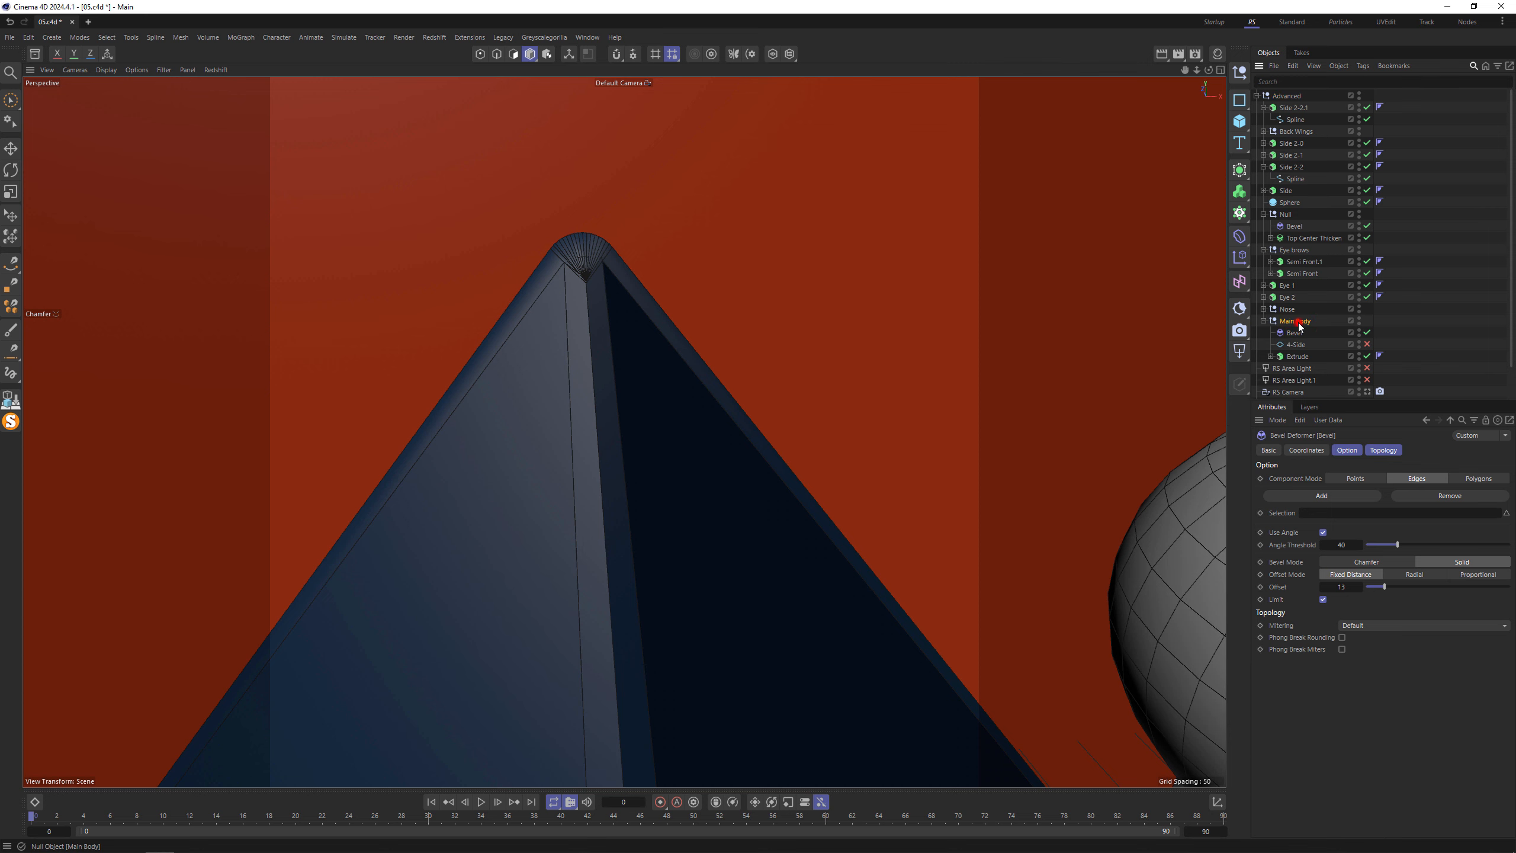
- Wrap Main Body in a Subdivision Surface and give it a custom display color matching the Extrude's dark blue
left_click(1266, 324)
left_click(1239, 192, "alt")
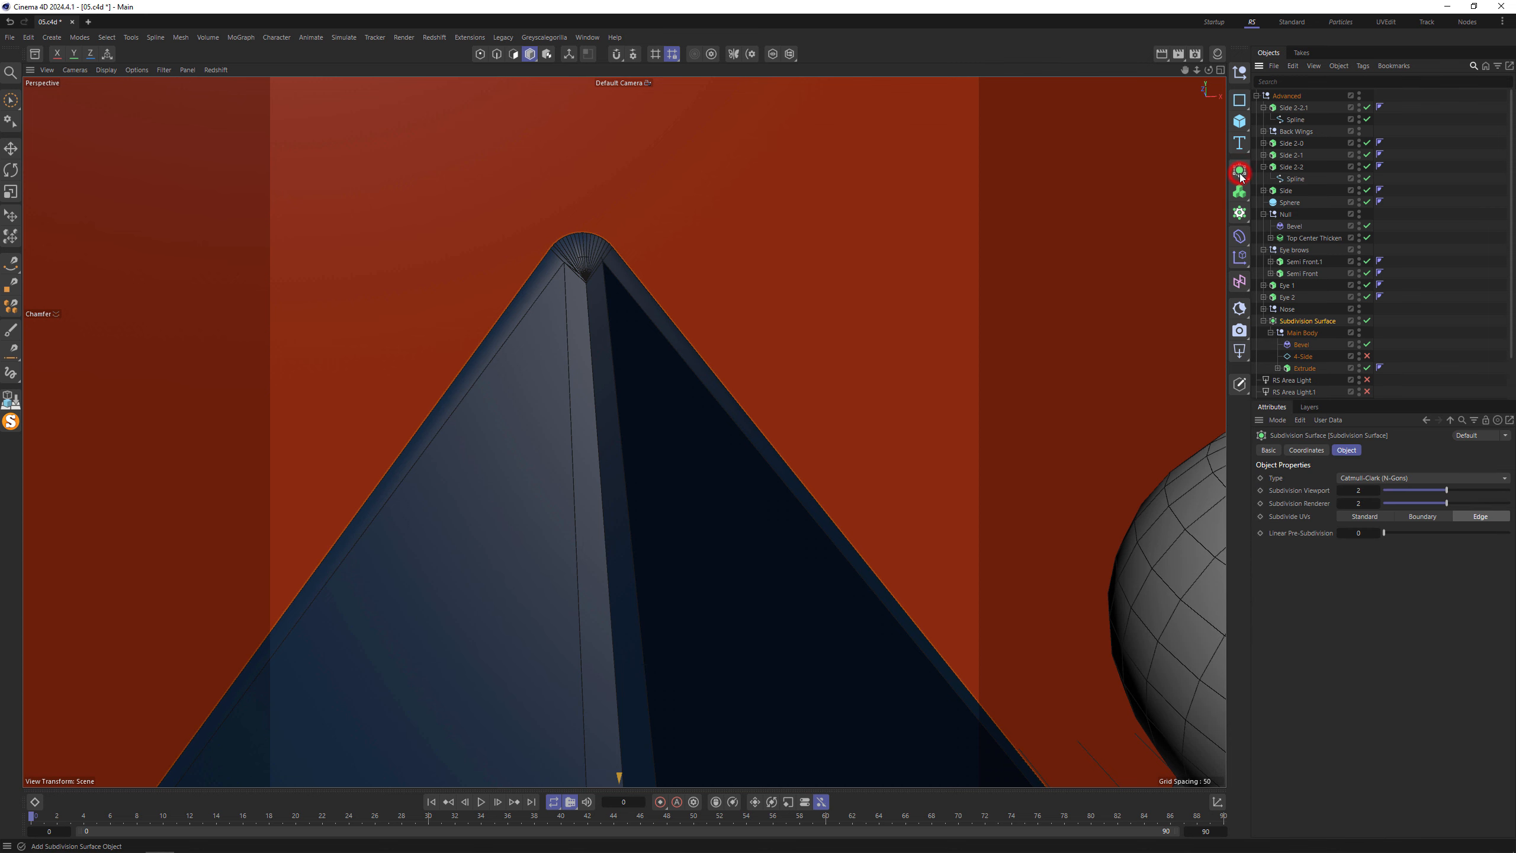
left_click(1298, 367)
left_click(1269, 449)
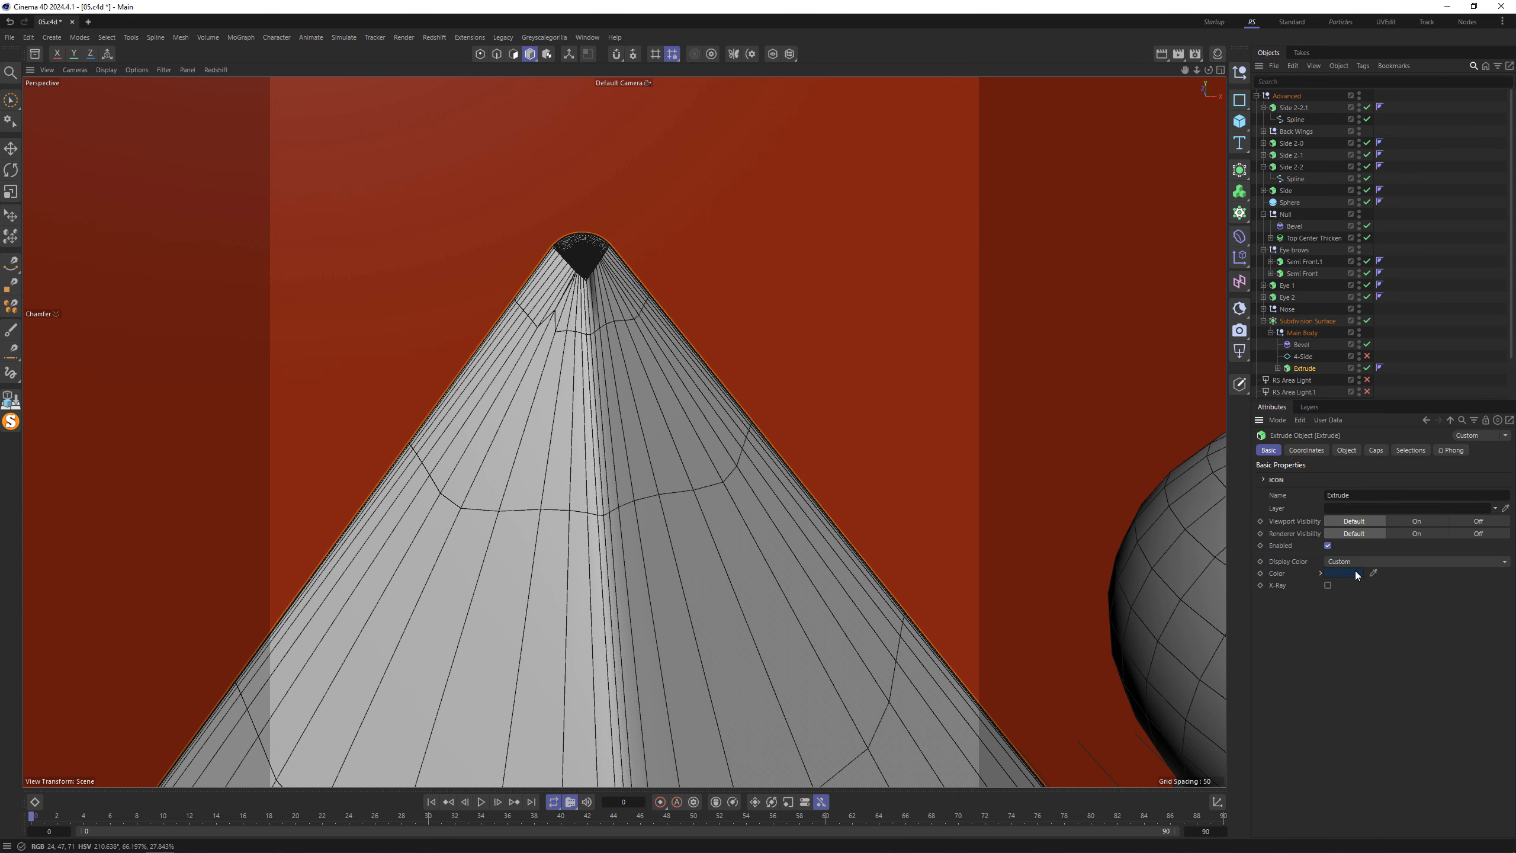
left_click(1302, 321)
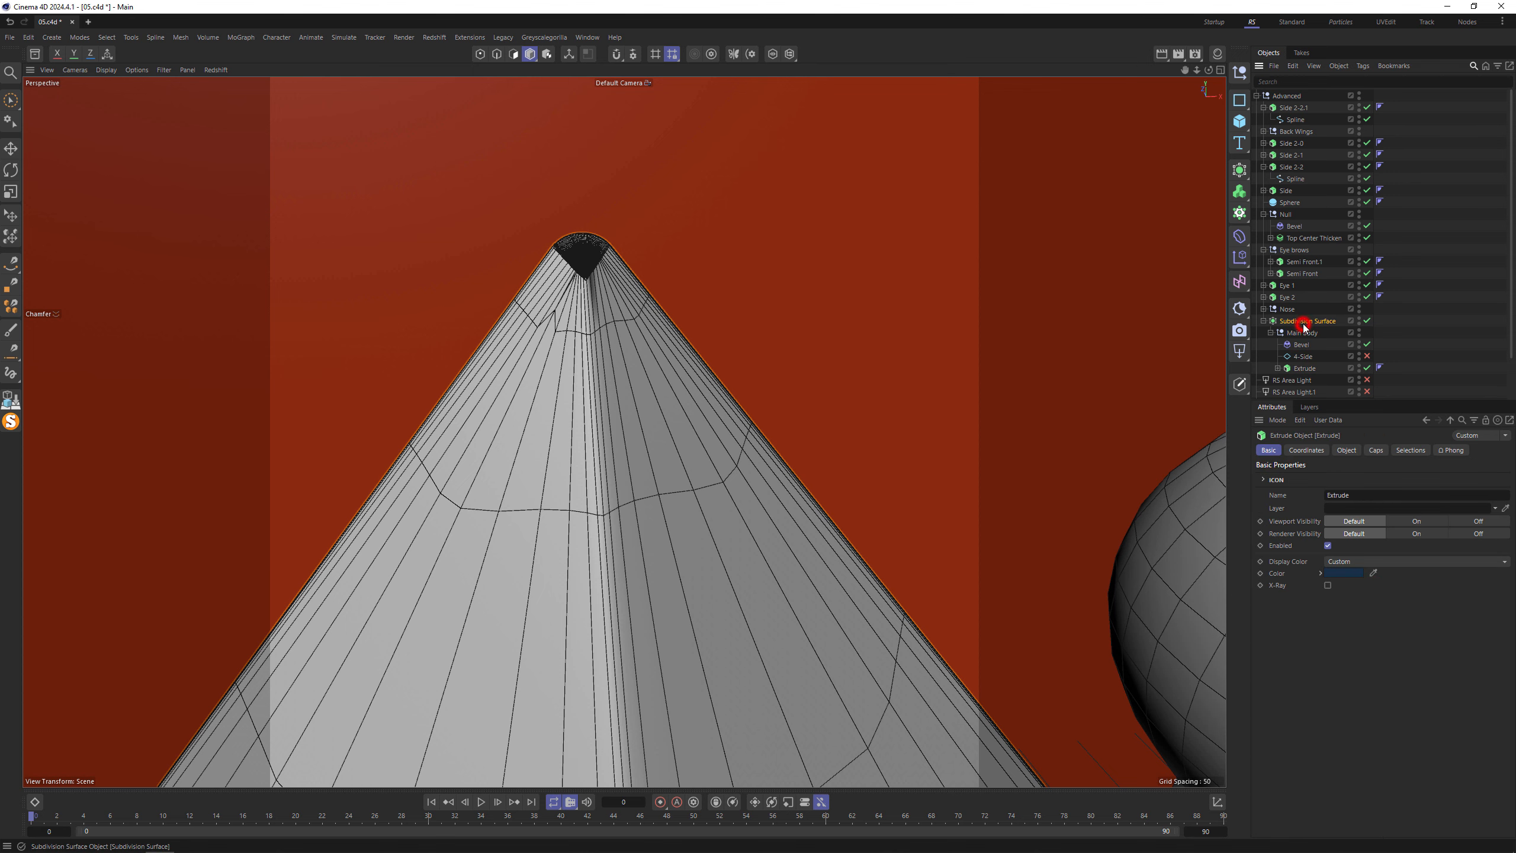
left_click(1344, 561)
left_click(1350, 616)
- Try an offset of 43 on the Main Body Bevel and undo it
scroll(588, 358, "down", 10)
left_click_drag(588, 358, 704, 382, "alt")
scroll(472, 433, "up", 10)
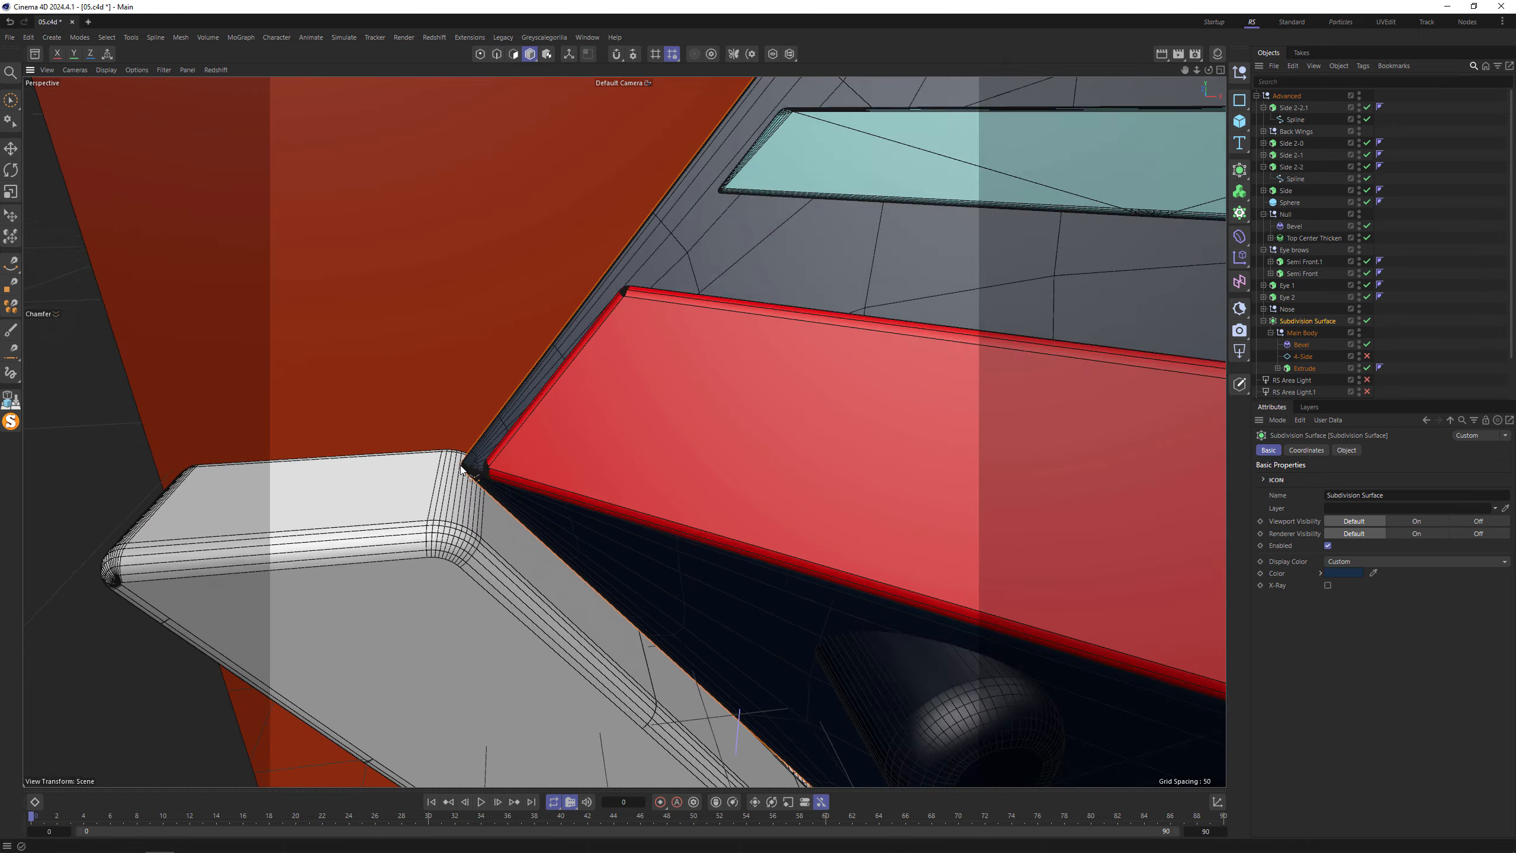
left_click_drag(486, 454, 597, 404, "alt")
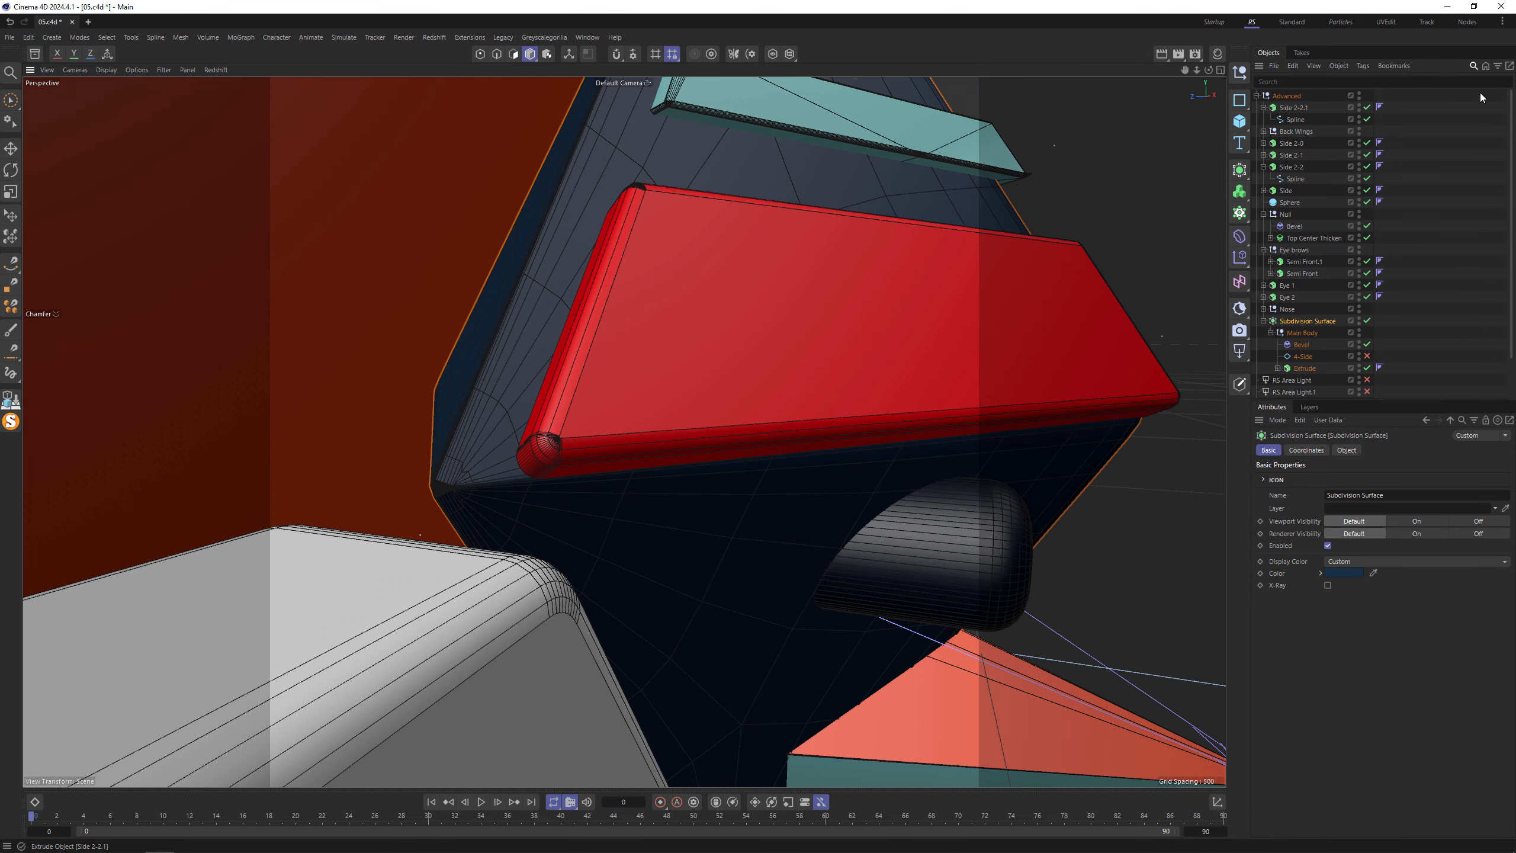
left_click(1301, 344)
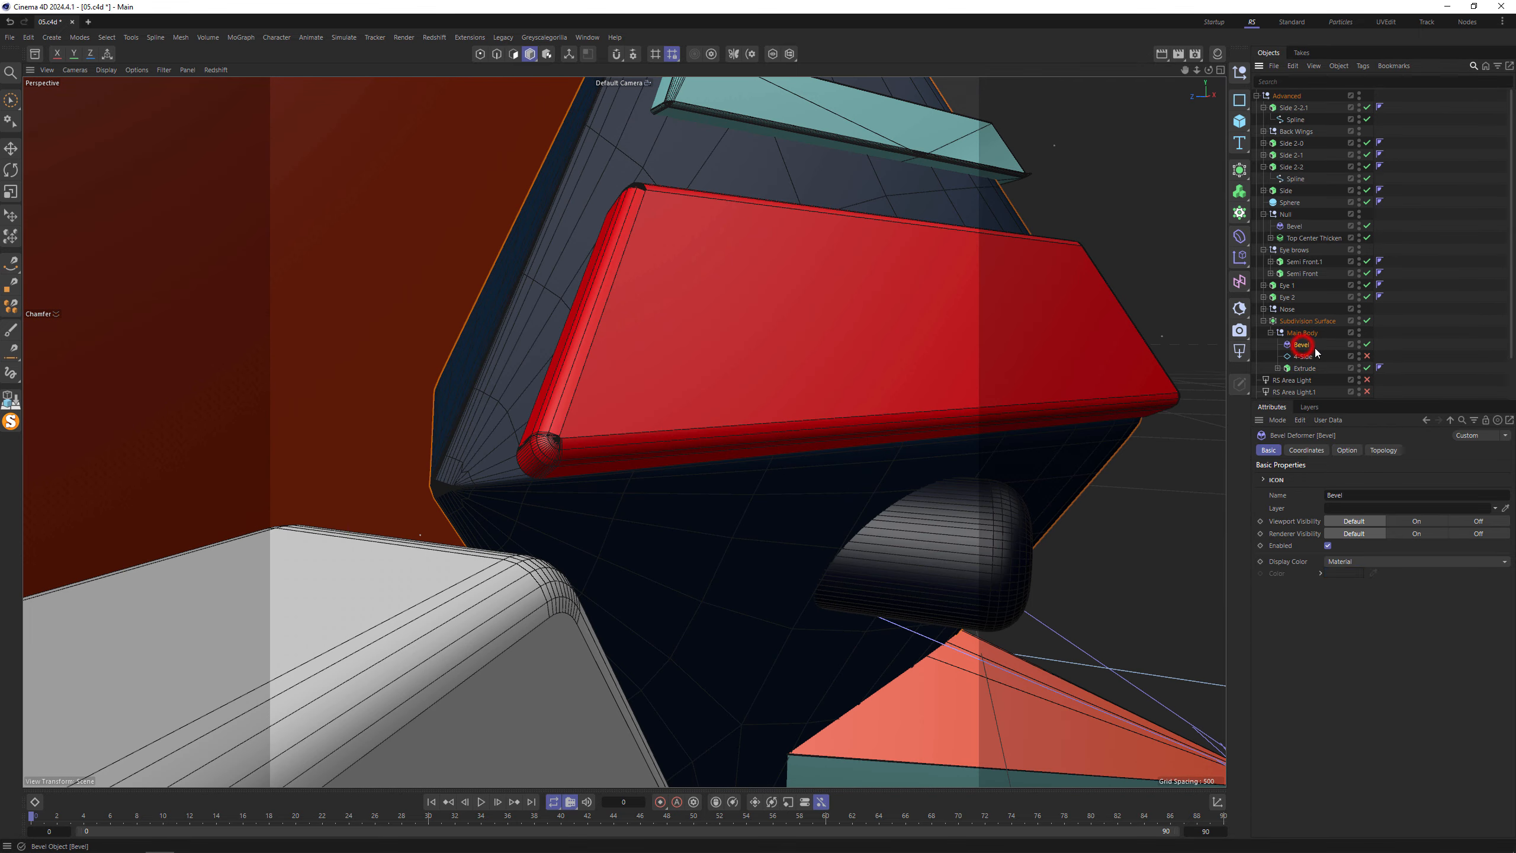
mouse_move(1427, 582)
left_mouse_down()
mouse_move(1511, 577)
mouse_move(1427, 577)
left_mouse_up()
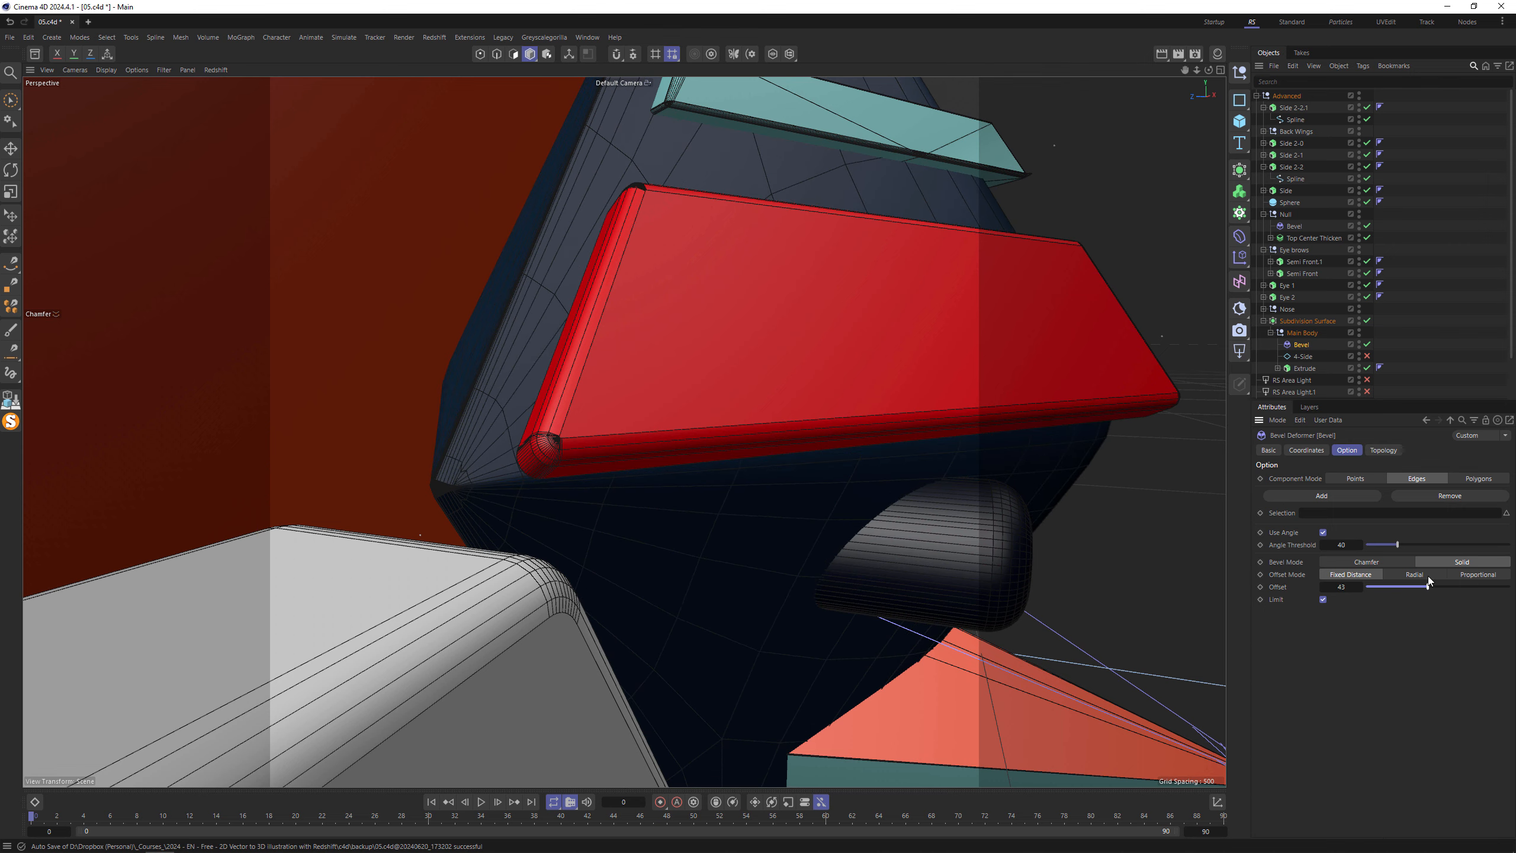
key("ctrl+z")
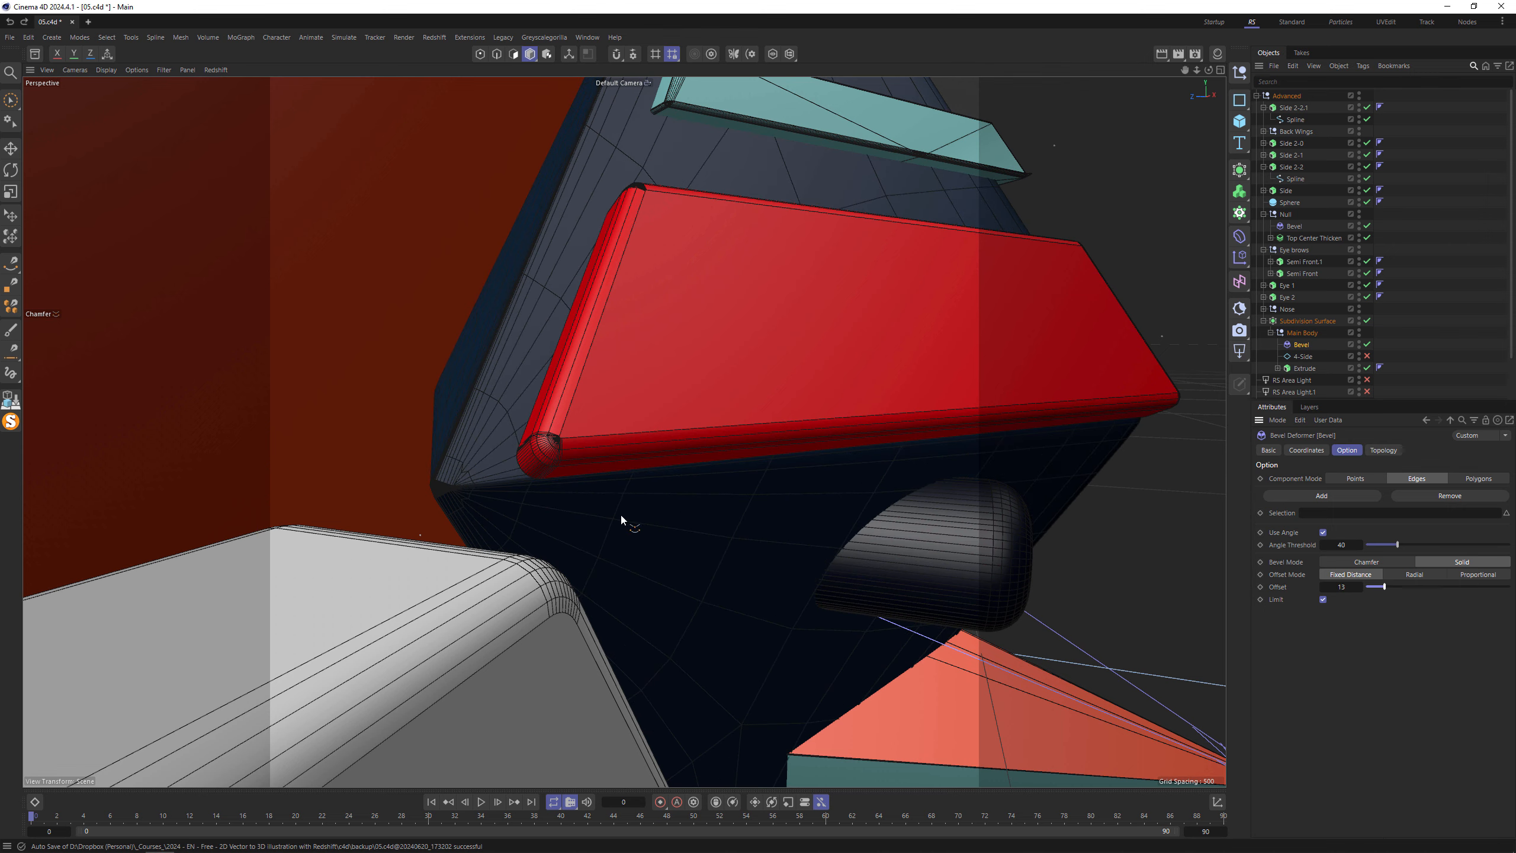
- Undo all the main body rounding, including the Subdivision Surface, spline chamfer, Bevel and Main Body group, back to the plain sharp-edged Extrude
mouse_move(624, 299)
left_mouse_down("alt")
mouse_move(717, 244)
mouse_move(507, 389)
mouse_move(475, 345)
mouse_move(421, 350)
left_mouse_up("alt")
left_click_drag(604, 440, 461, 470, "alt")
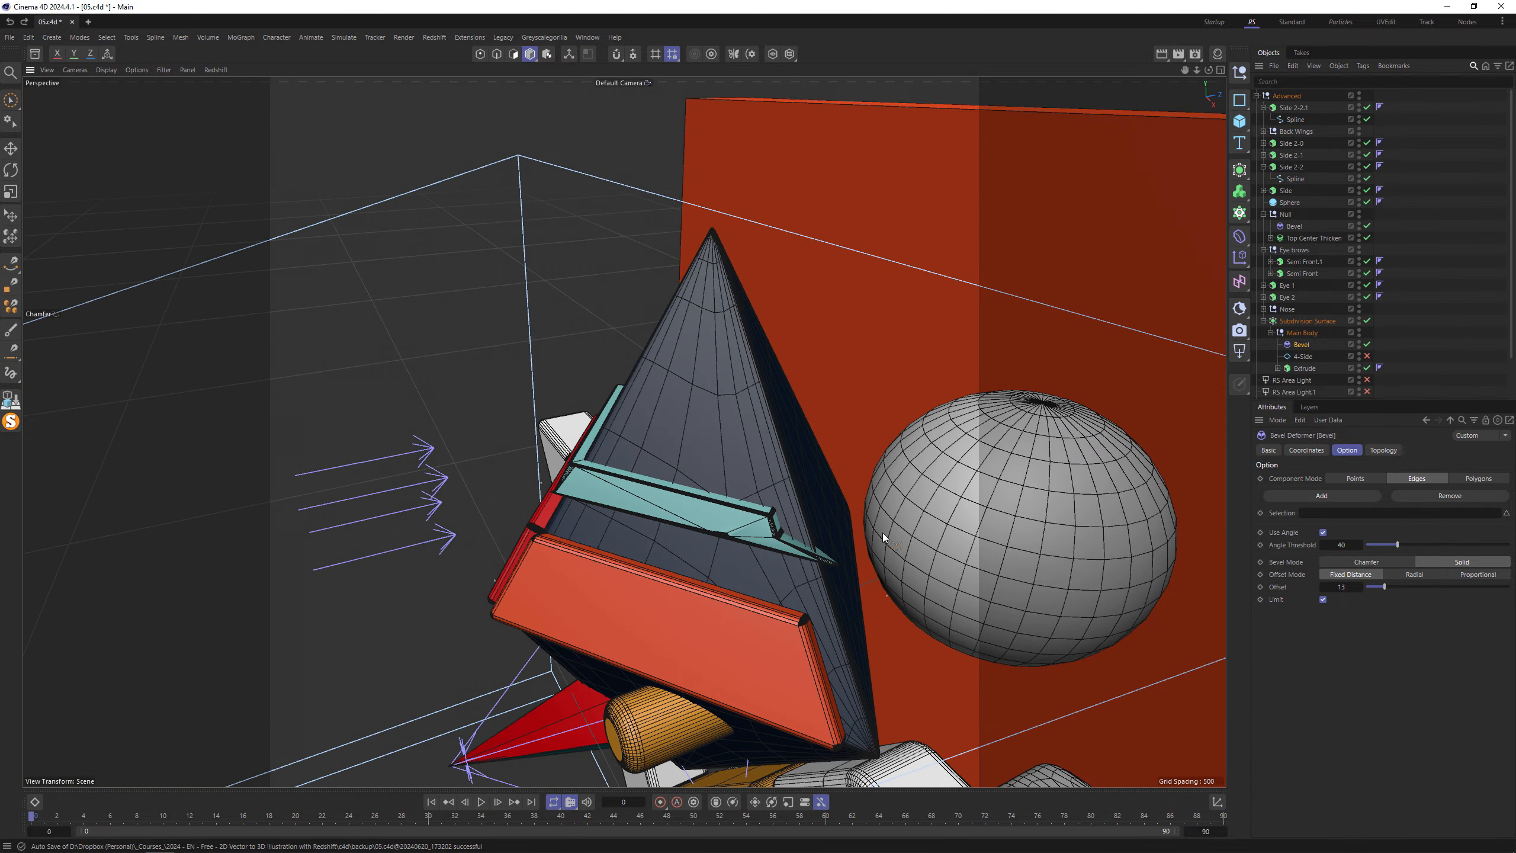
left_click(682, 517)
key("ctrl+z")
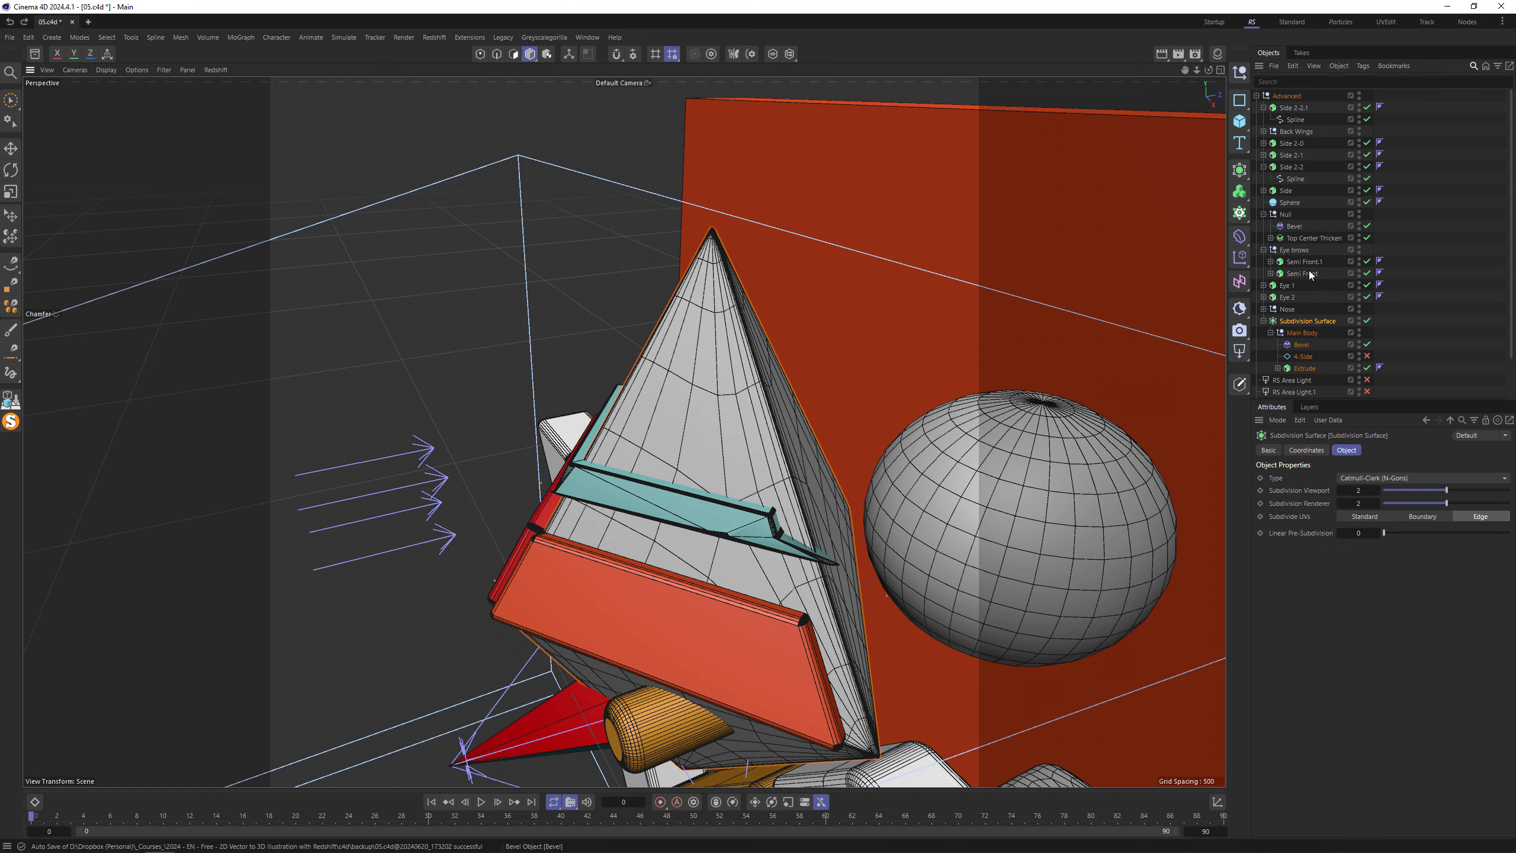
key("ctrl+z")
key("ctrl+z")
key("ctrl+z")
key("ctrl+z")
key("ctrl+z")
key("ctrl+z")
key("ctrl+z")
key("ctrl+z")
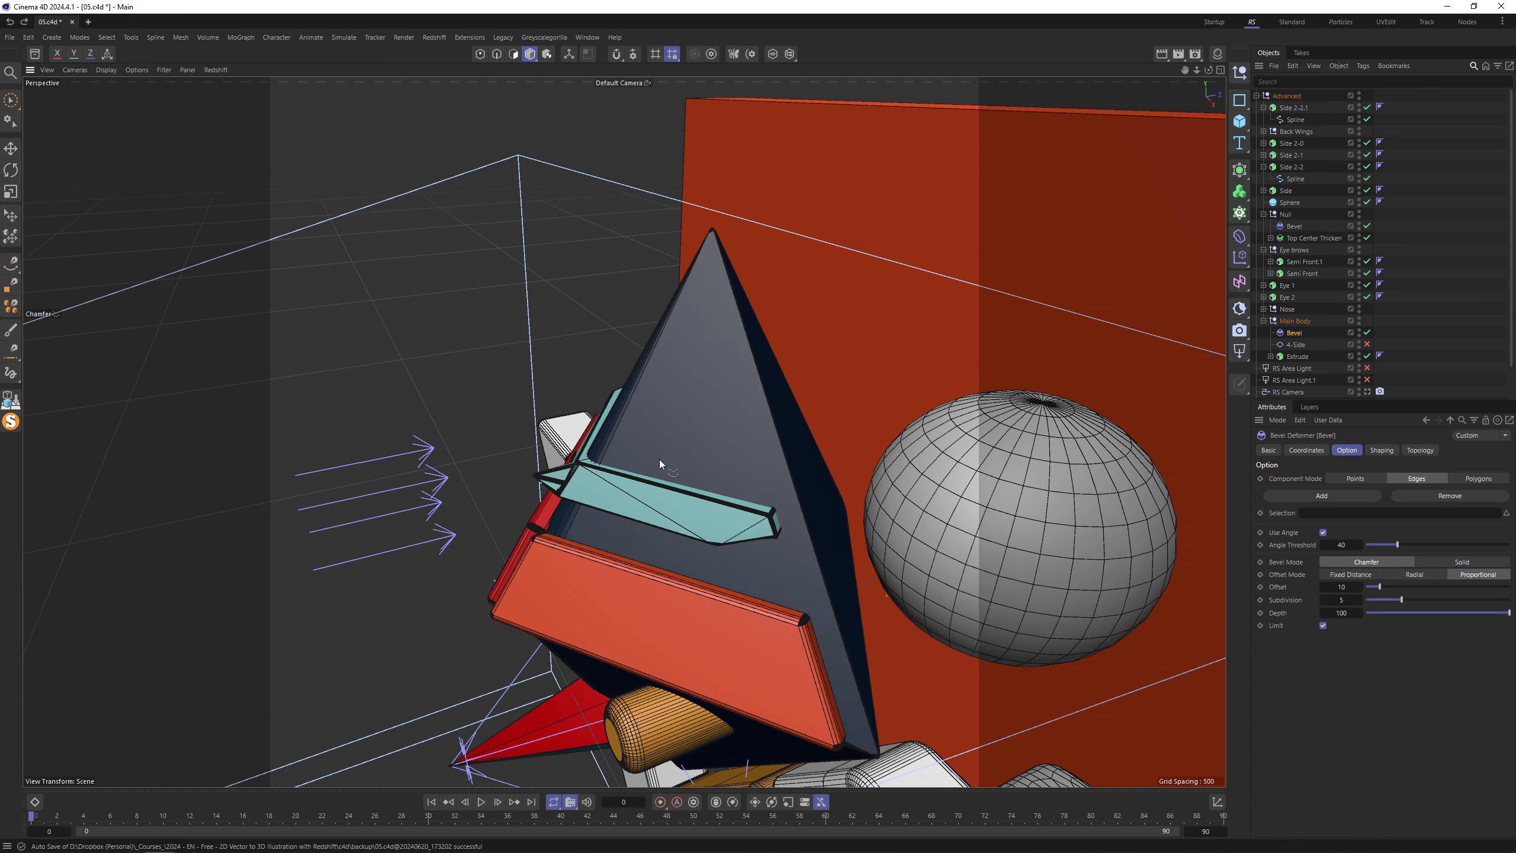
key("ctrl+z")
key("ctrl+z")
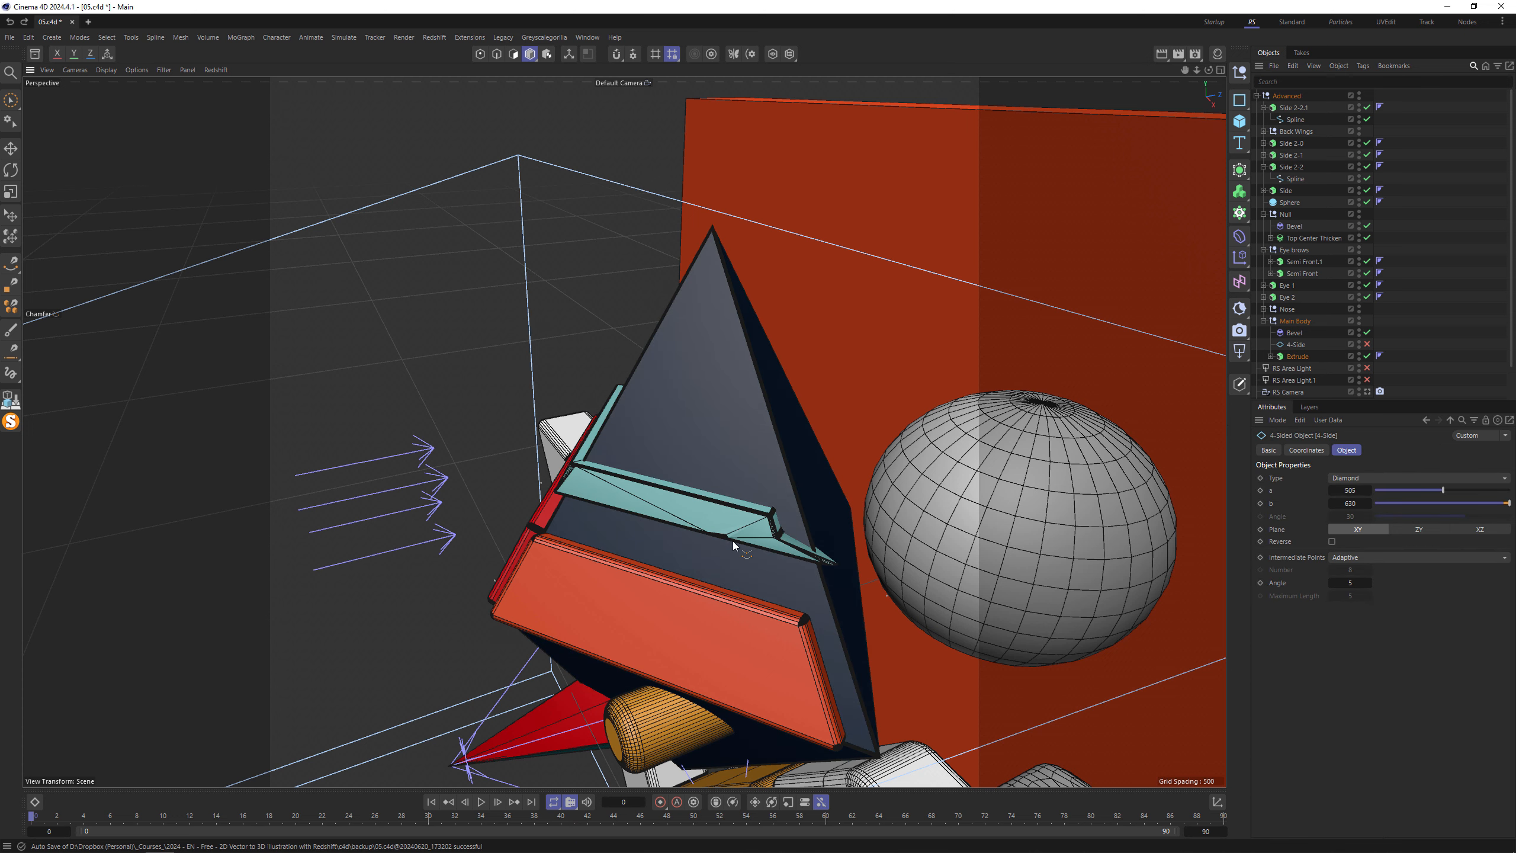
key("ctrl+z")
key("ctrl+z")
key("ctrl+z")
key("ctrl+z")
key("ctrl+z")
key("ctrl+z")
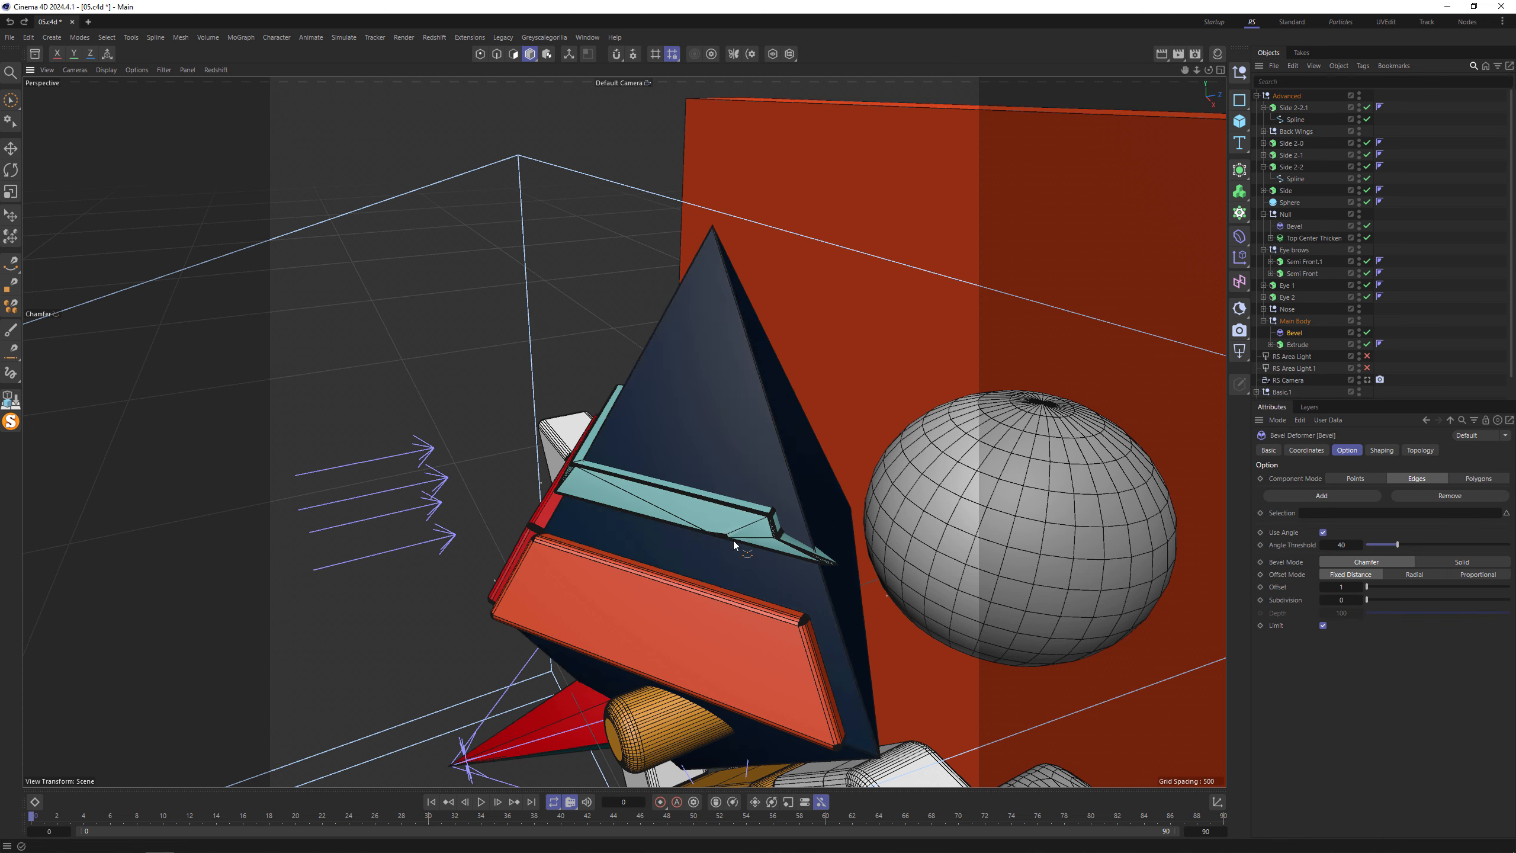
key("ctrl+z")
key("ctrl+z")
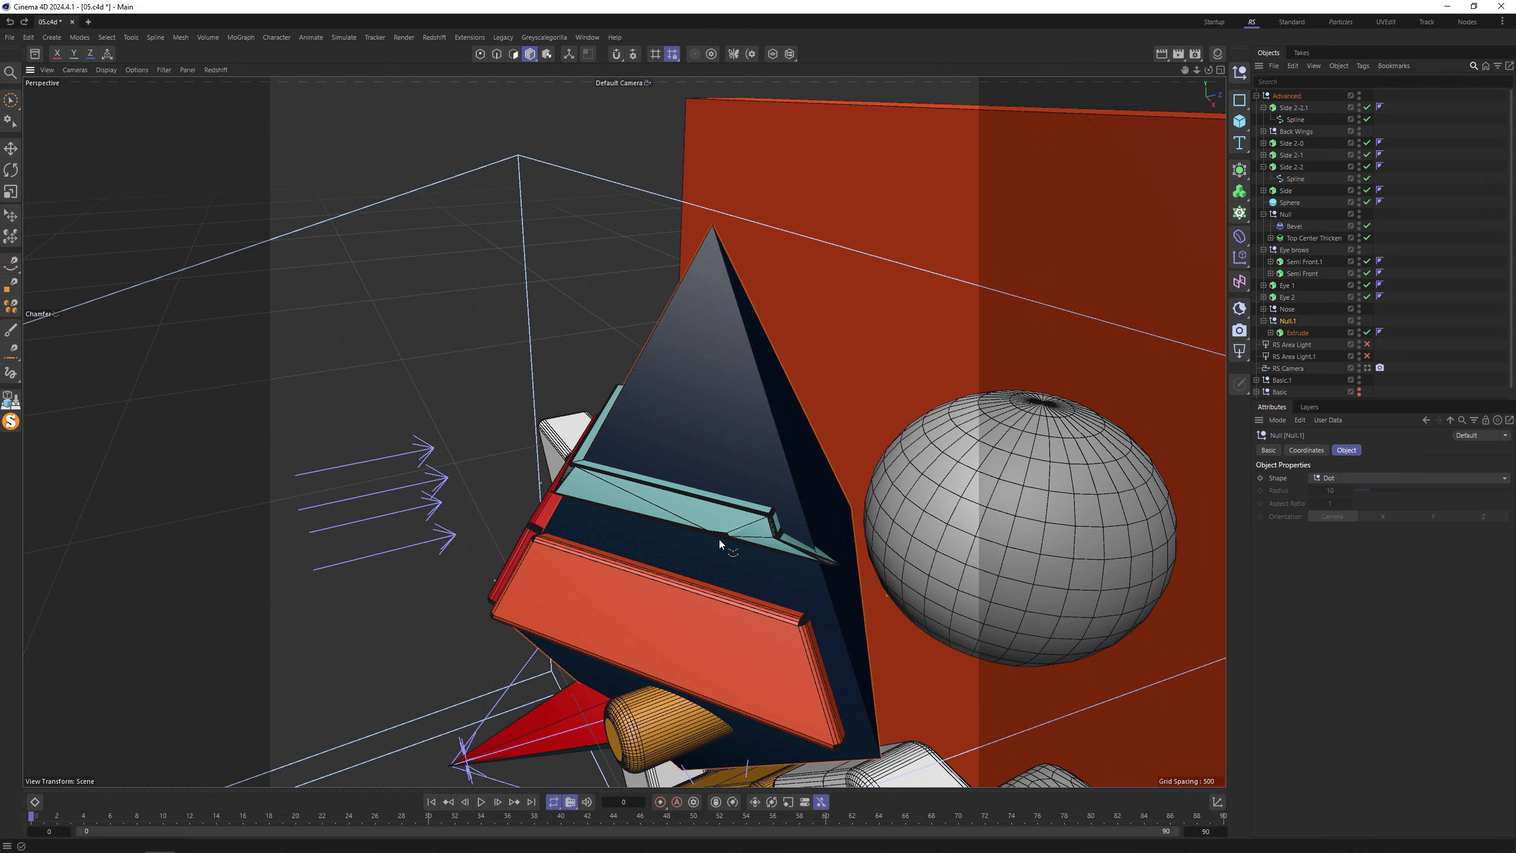
key("ctrl+z")
key("ctrl+z")
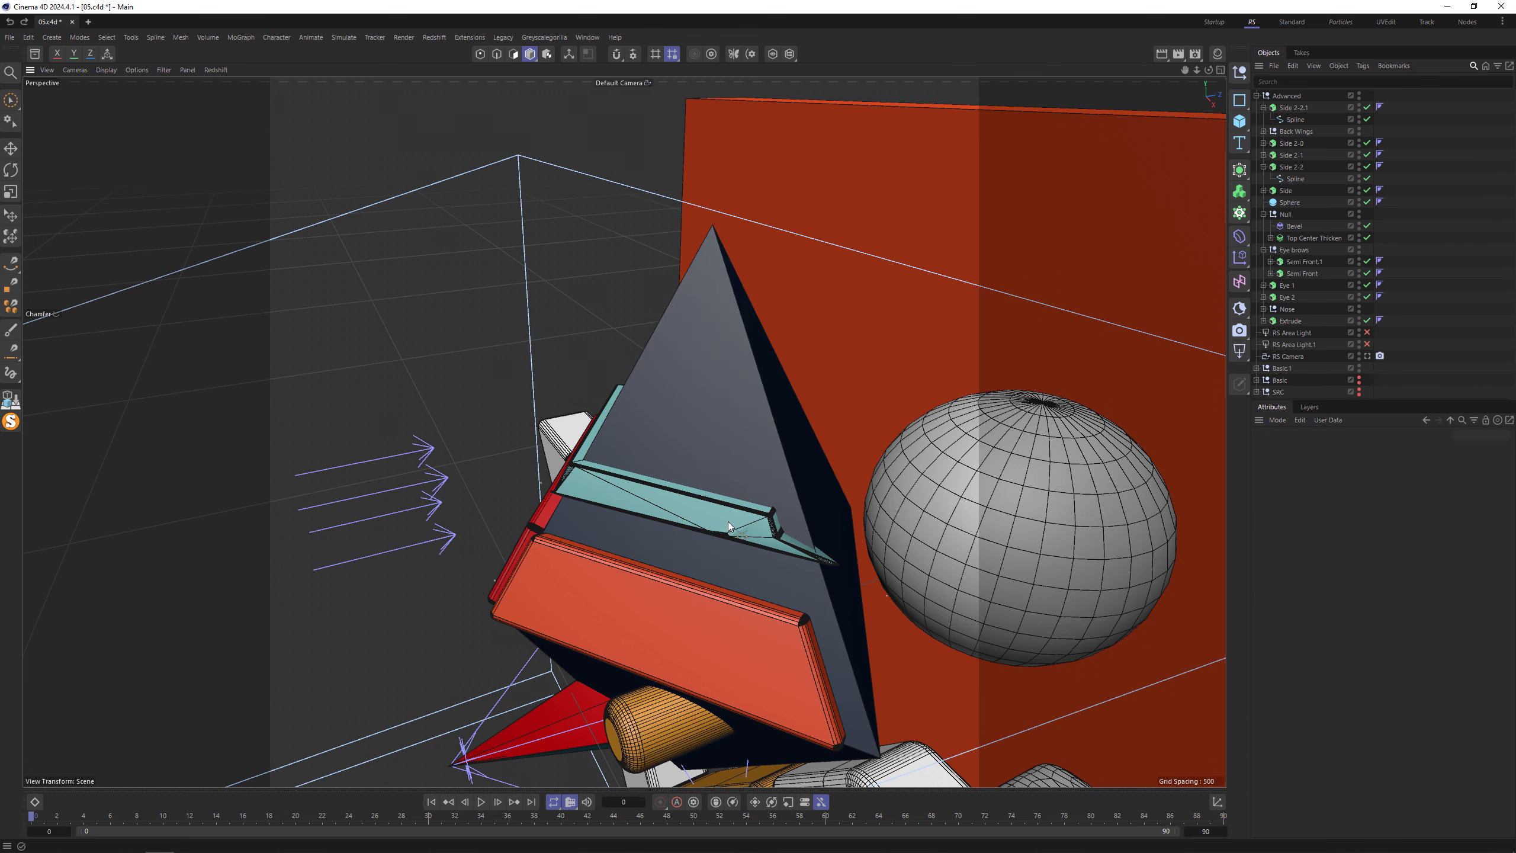
- Examine the teal band's Projection deformer and check the caps and object properties of its Top Center Extrude
left_click_drag(730, 518, 809, 477, "alt")
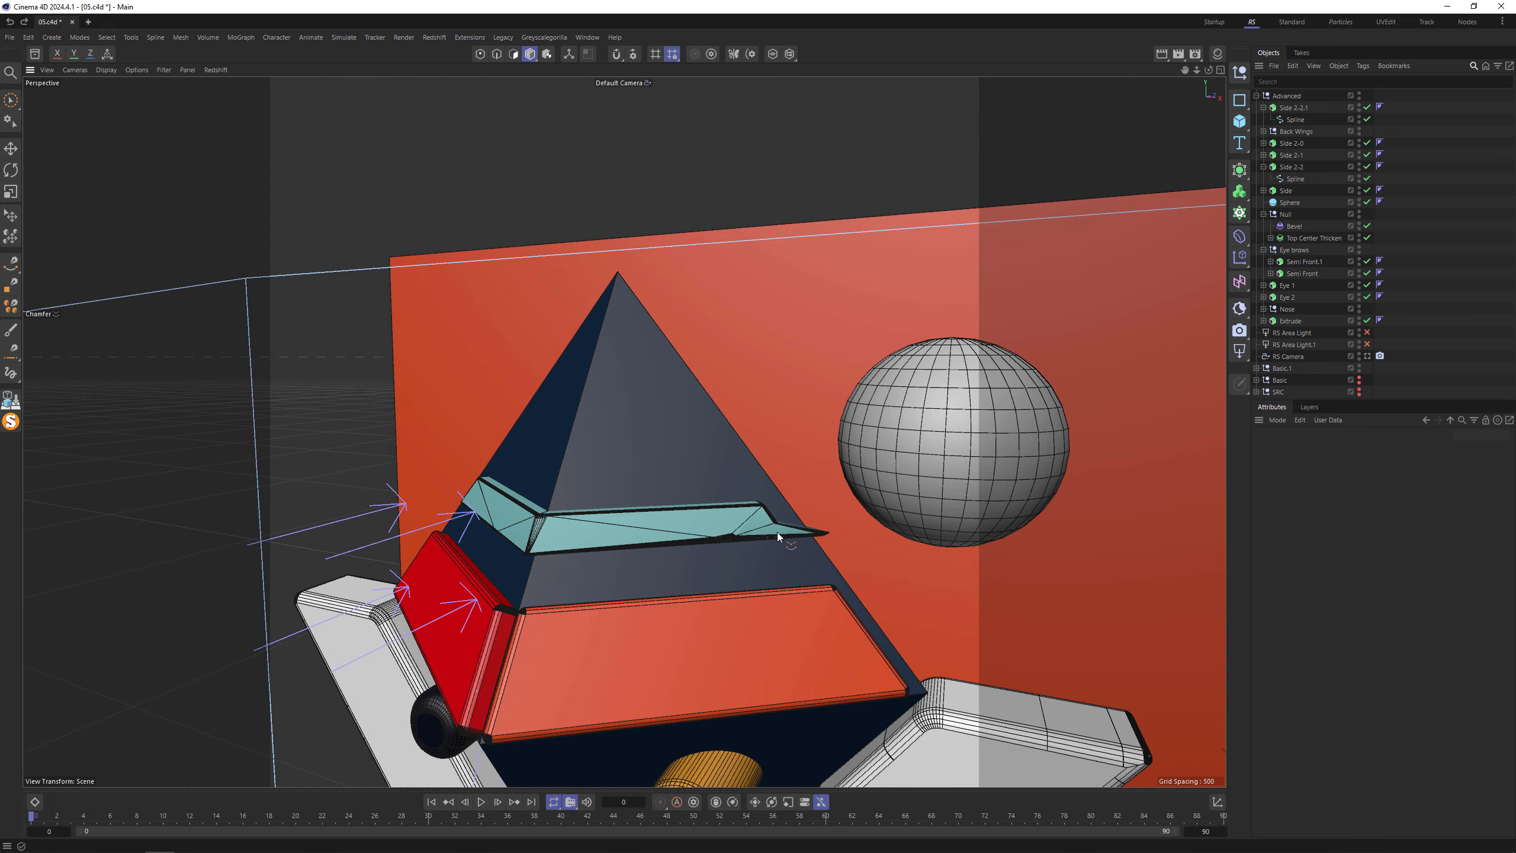
left_click_drag(681, 536, 774, 308, "alt")
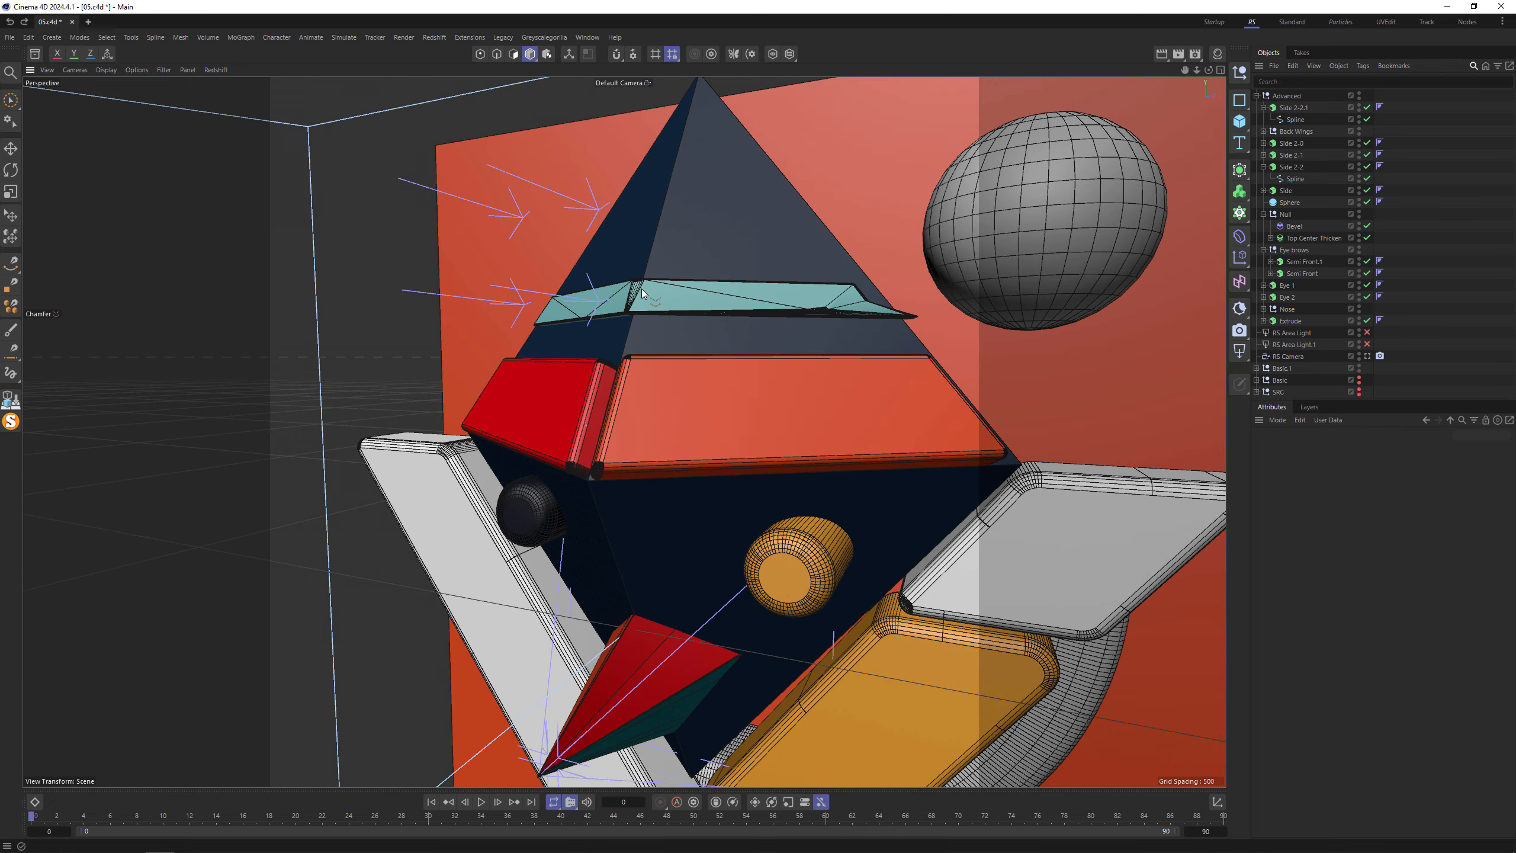
left_click_drag(642, 292, 764, 323, "alt")
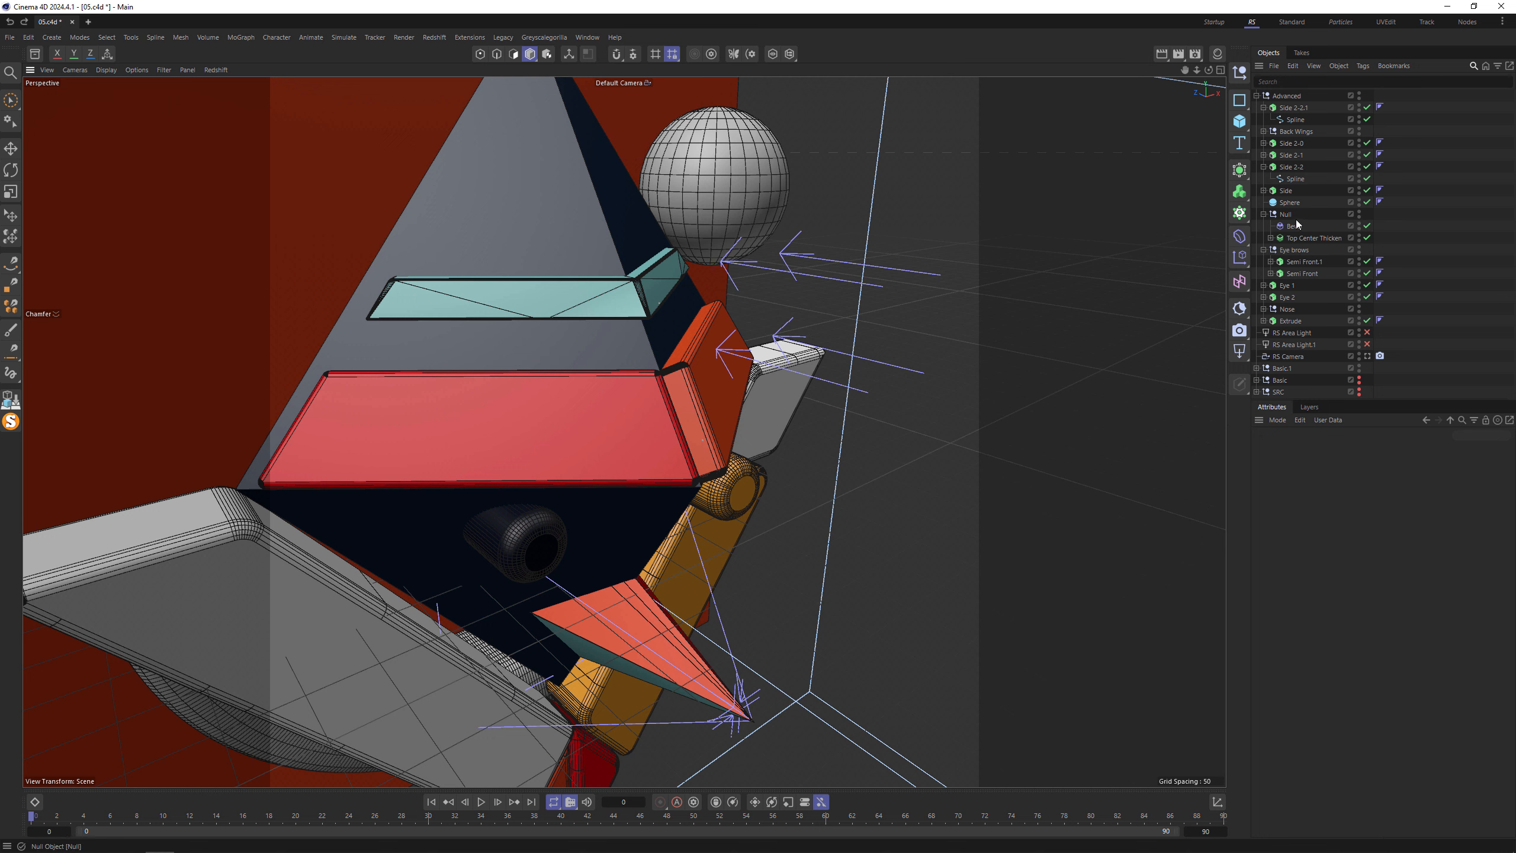
left_click(833, 280)
key("e")
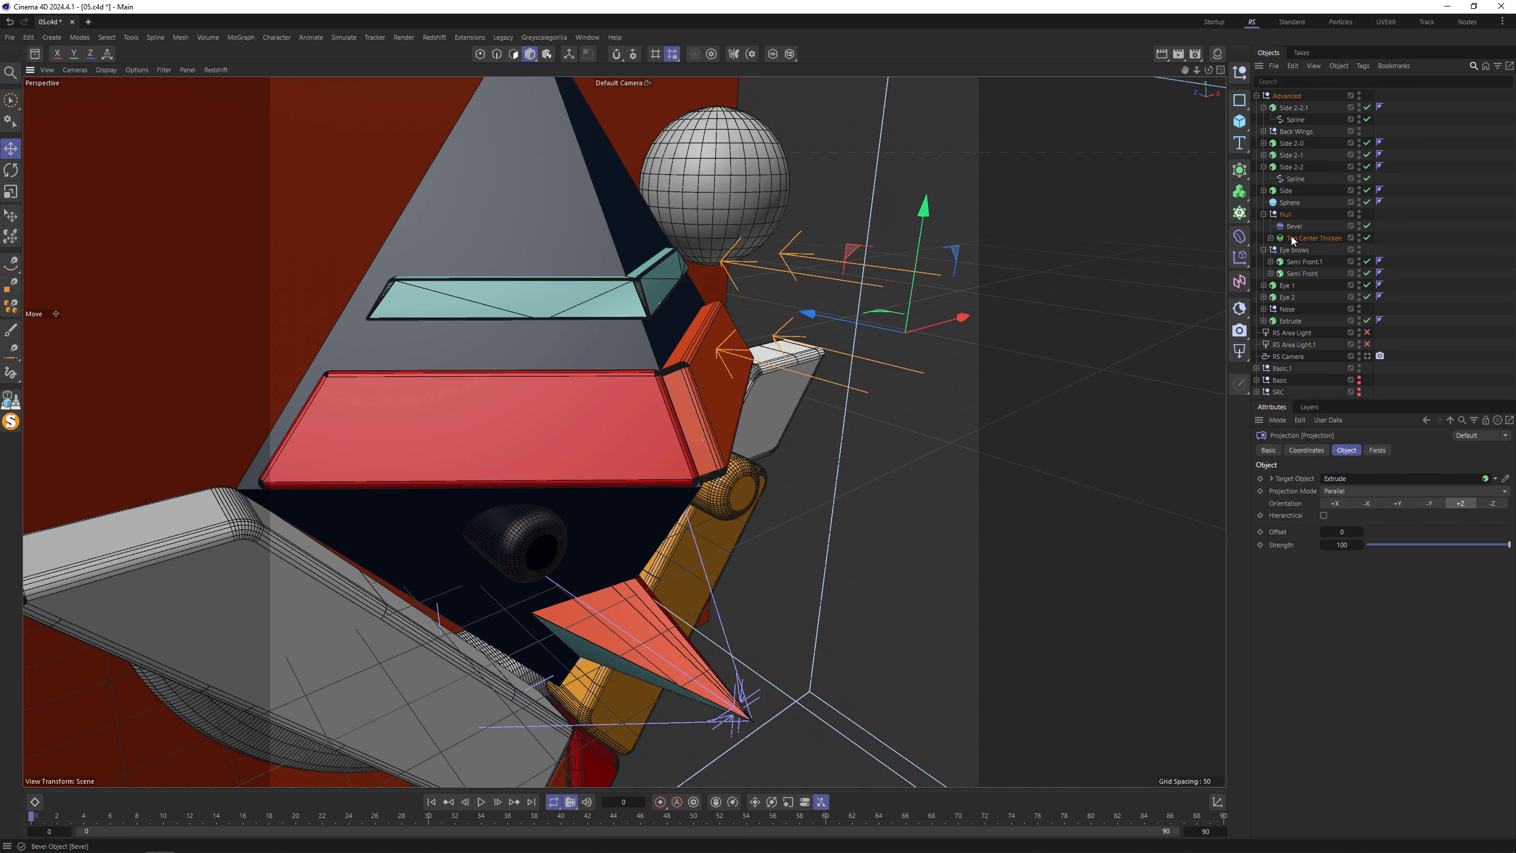
key("s")
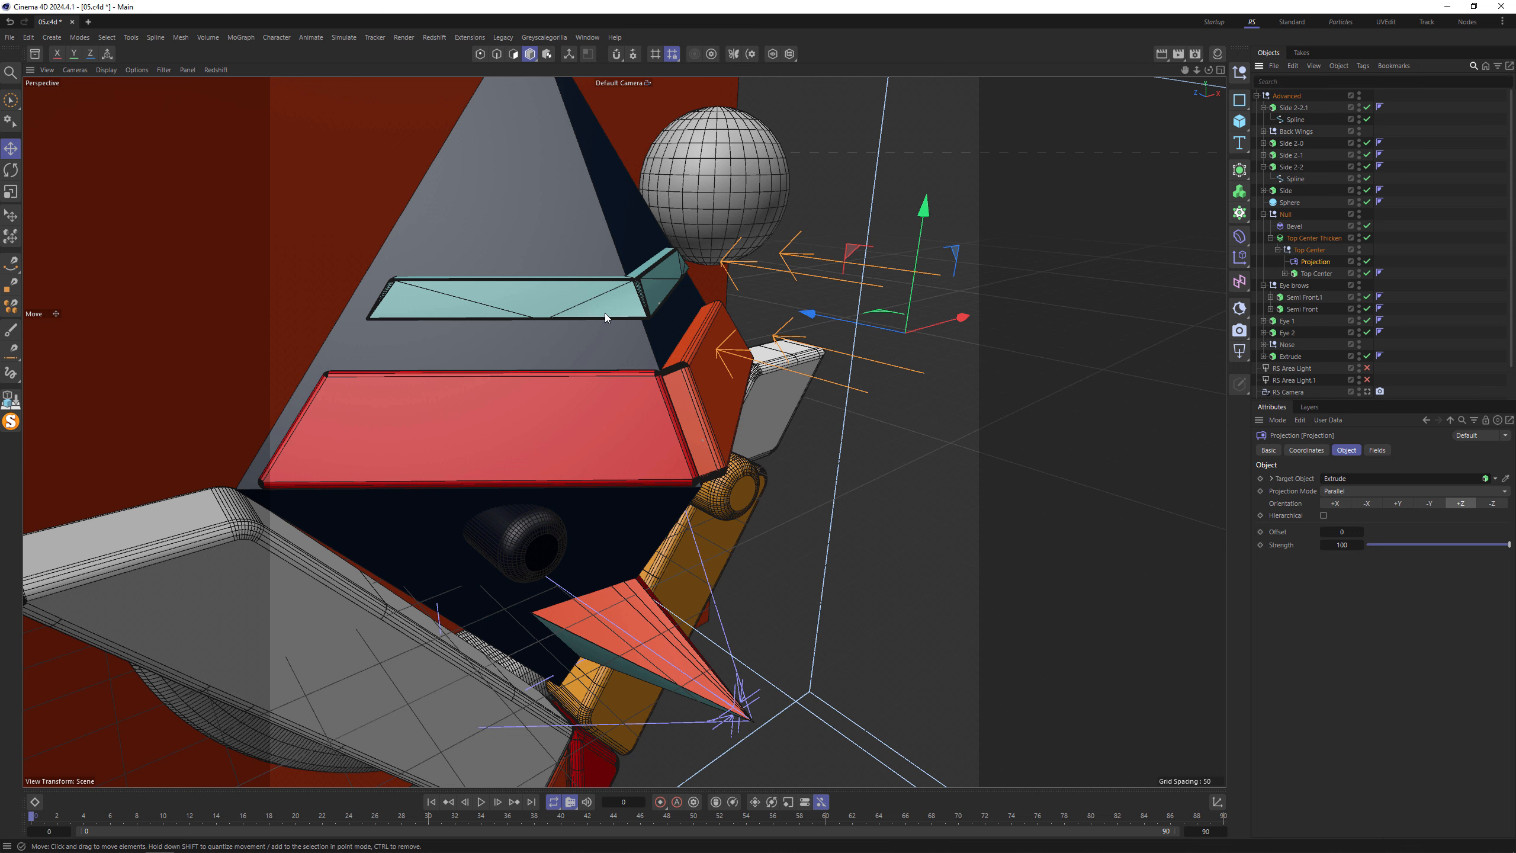
left_click(1284, 273)
left_click(1313, 274)
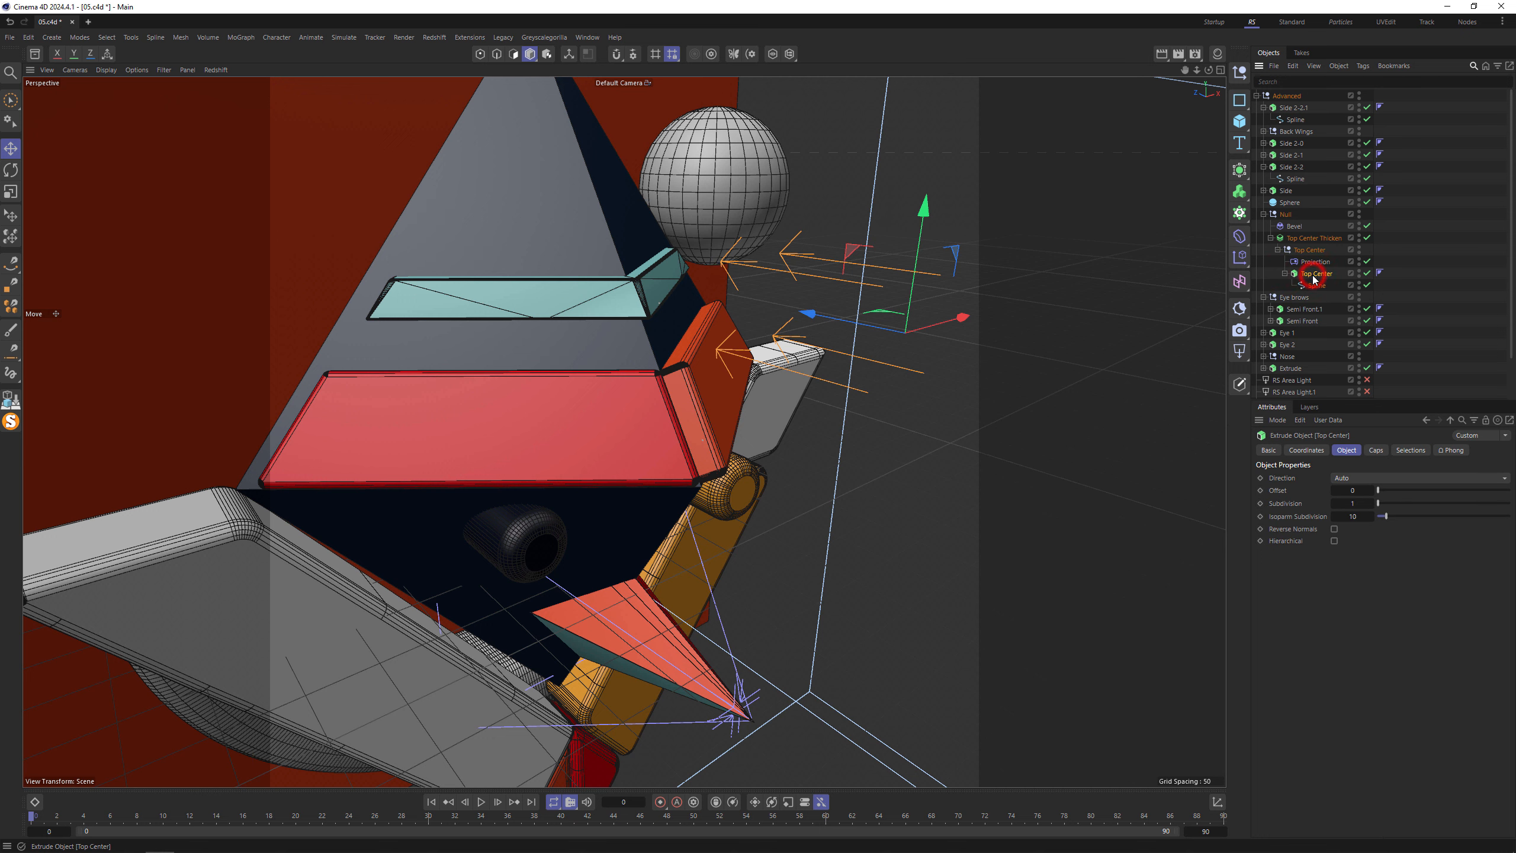
left_click(1375, 450)
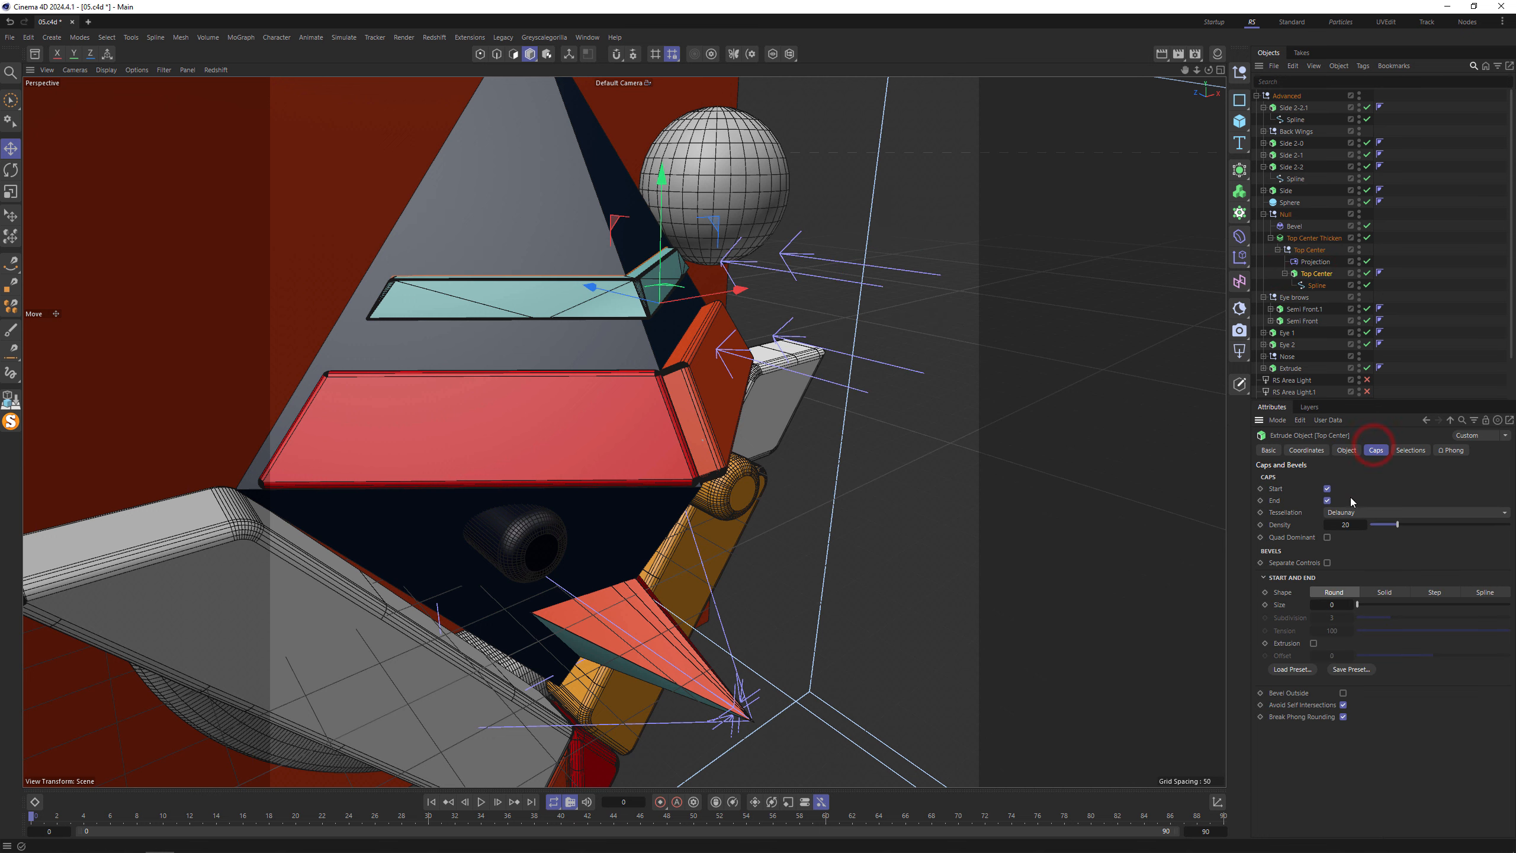
left_click(1347, 450)
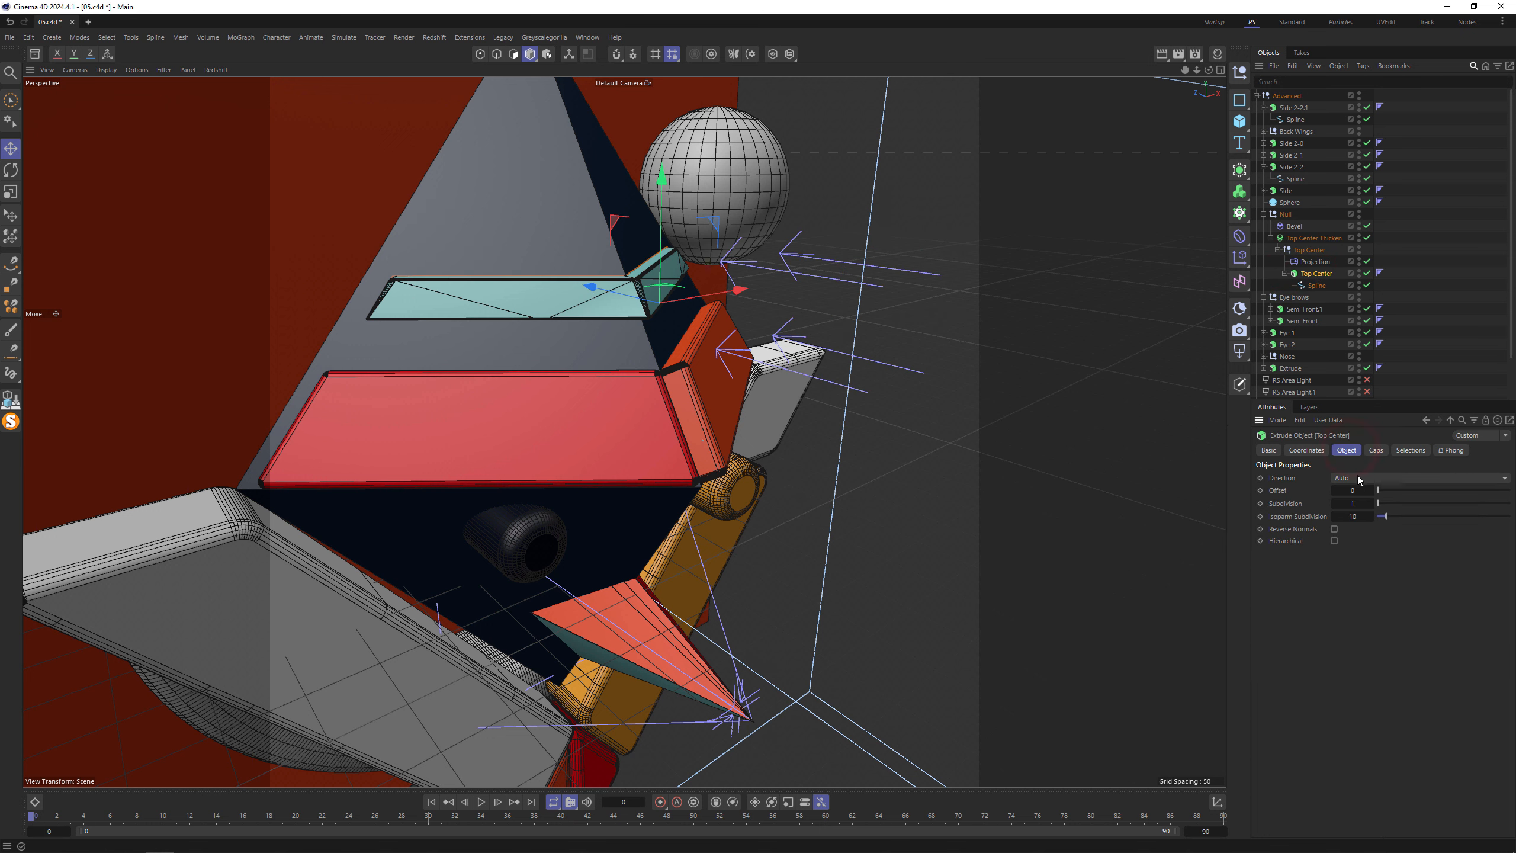
- Toggle the teal band's Bevel deformer off and on again to compare the band's edges from several angles
left_click(1294, 225)
left_click(1367, 225)
mouse_move(645, 282)
left_mouse_down("alt")
mouse_move(543, 295)
mouse_move(669, 279)
left_mouse_up("alt")
left_click(1367, 226)
scroll(656, 298, "up", 5)
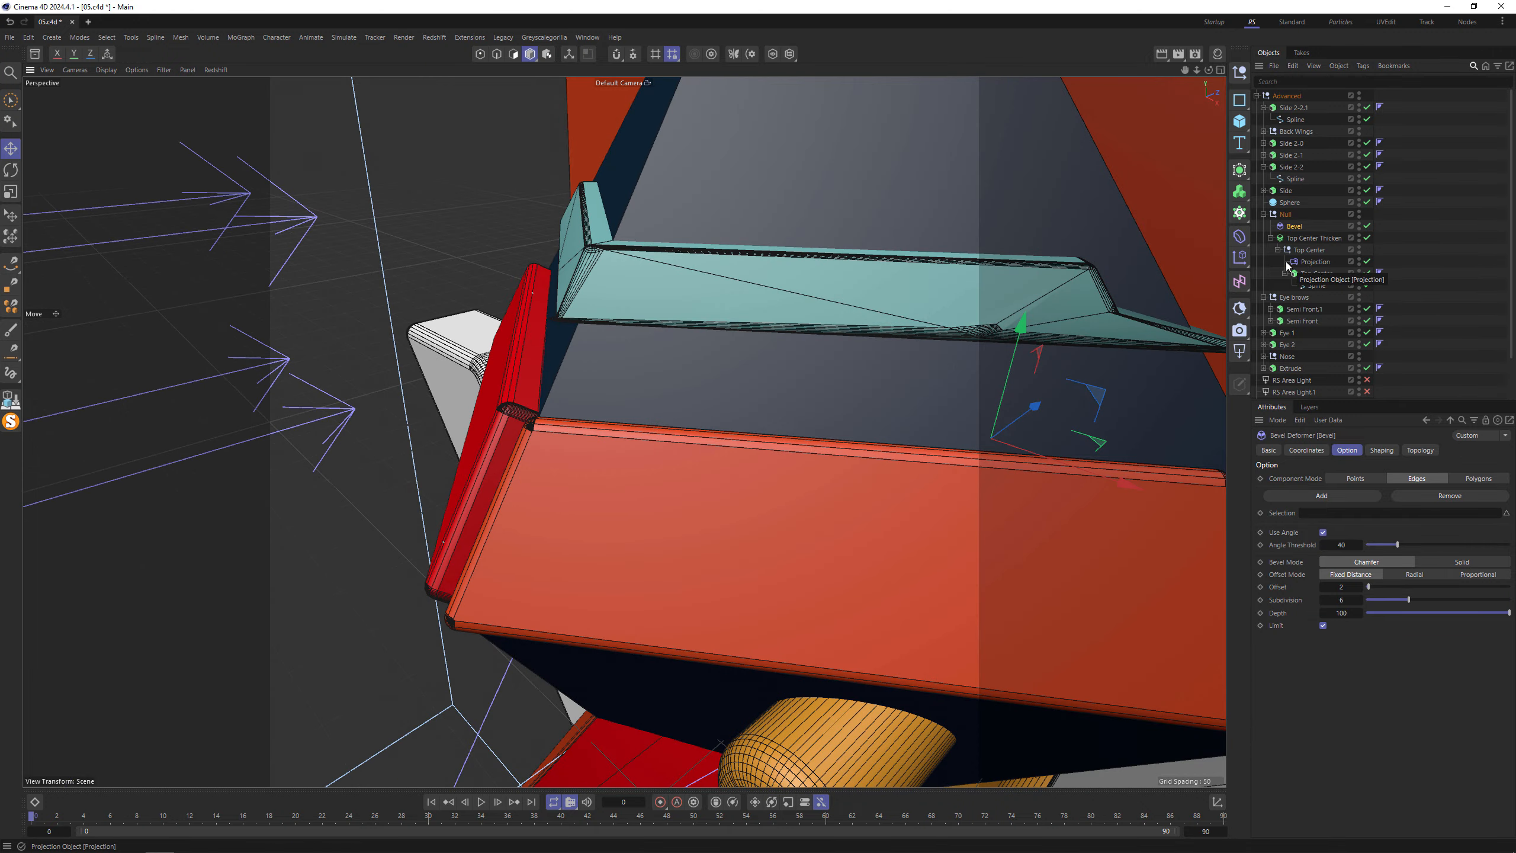
scroll(834, 349, "down", 8)
left_click_drag(834, 351, 642, 265, "alt")
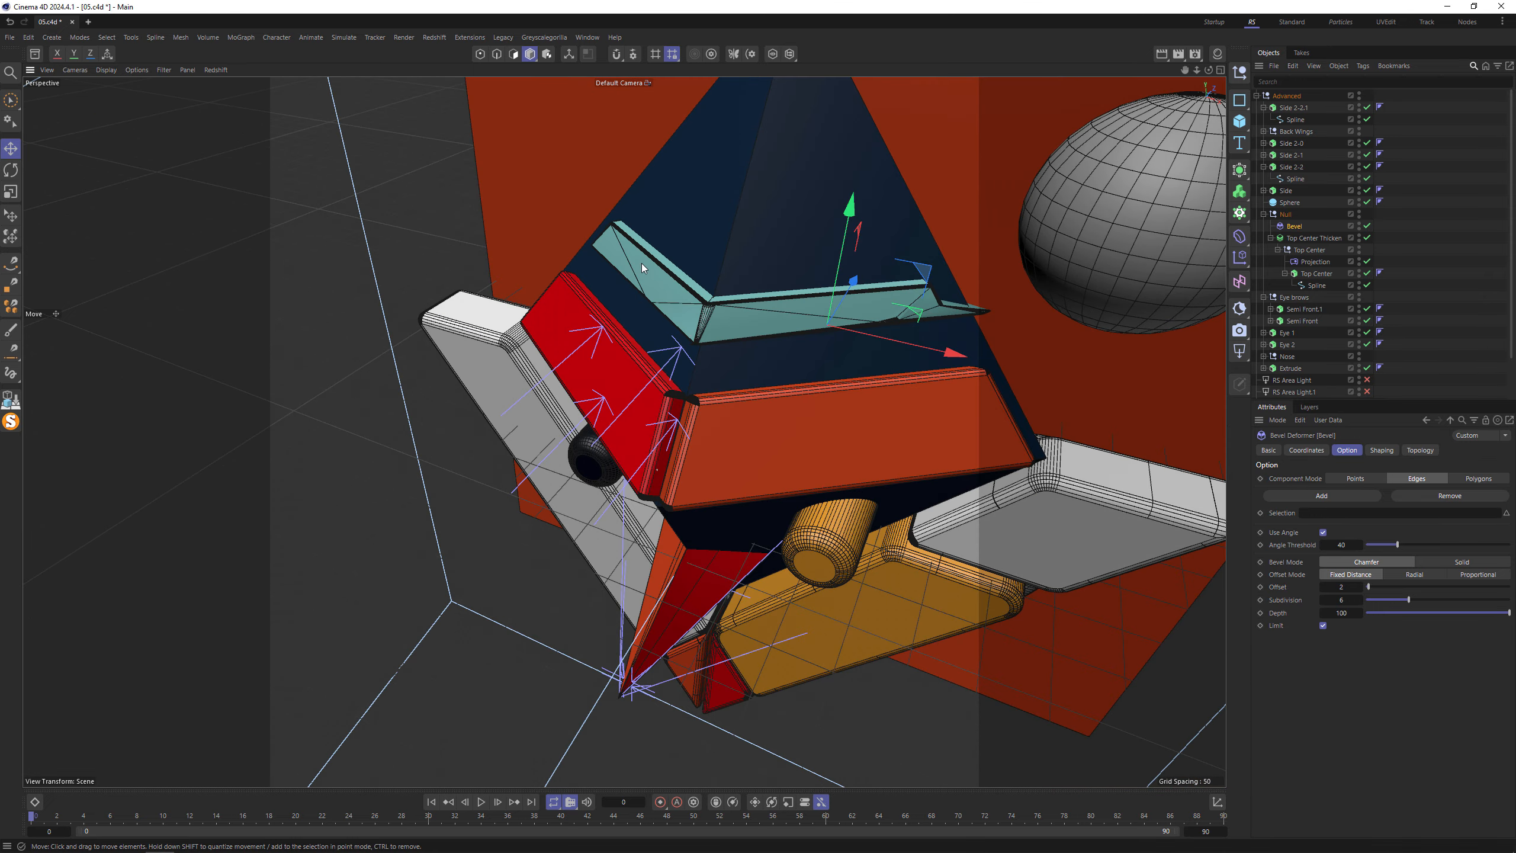